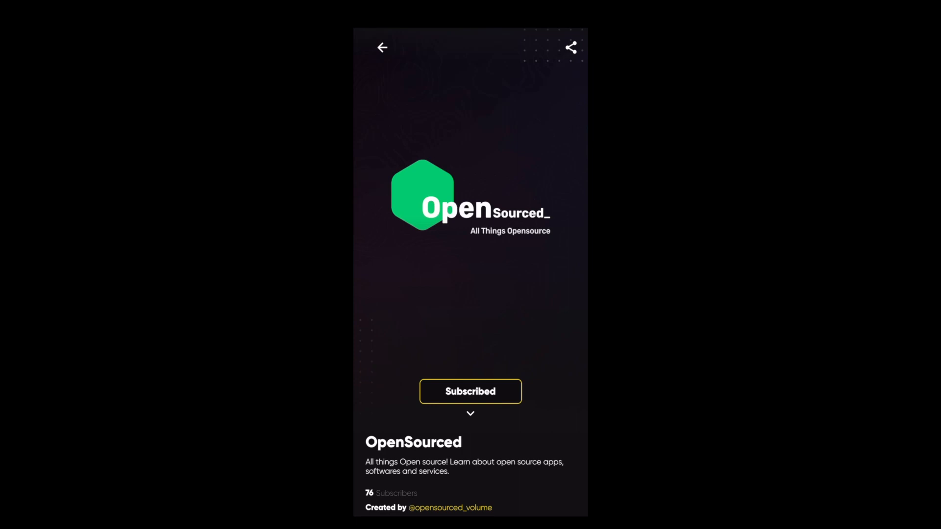
Browse the OpenSourced page's newest posts and open the Data Monitor post to view the stories.
{"action": "scroll", "coordinate": [471, 272], "scroll_direction": "up", "scroll_amount": 1}
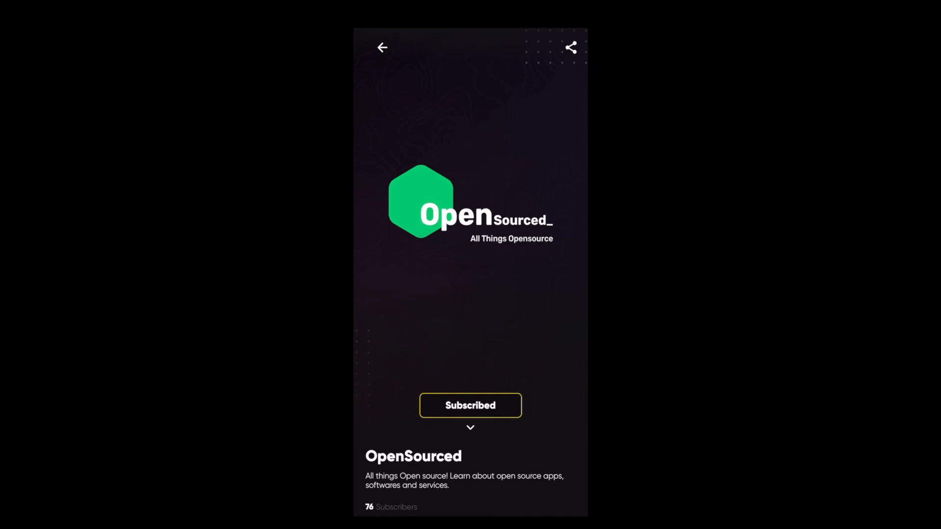
{"action": "scroll", "coordinate": [471, 272], "scroll_direction": "down", "scroll_amount": 1}
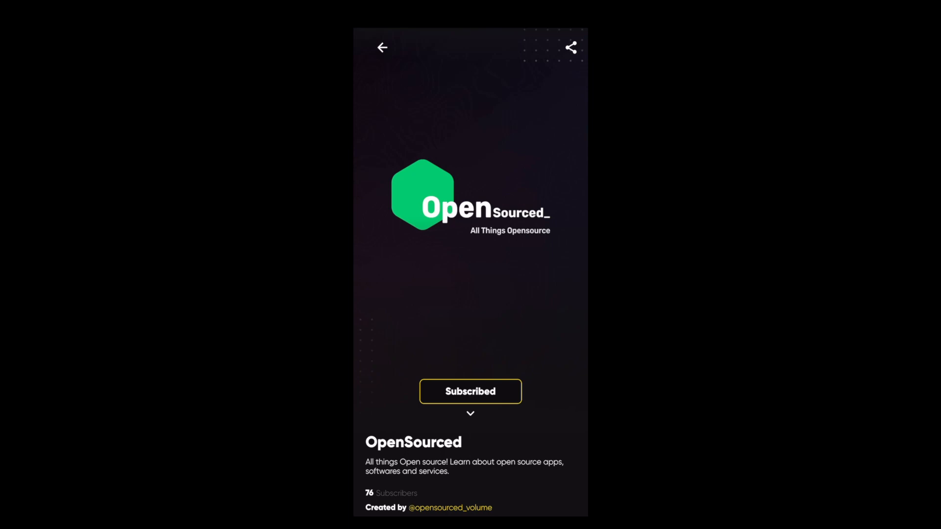
{"action": "scroll", "coordinate": [471, 335], "scroll_direction": "down", "scroll_amount": 6}
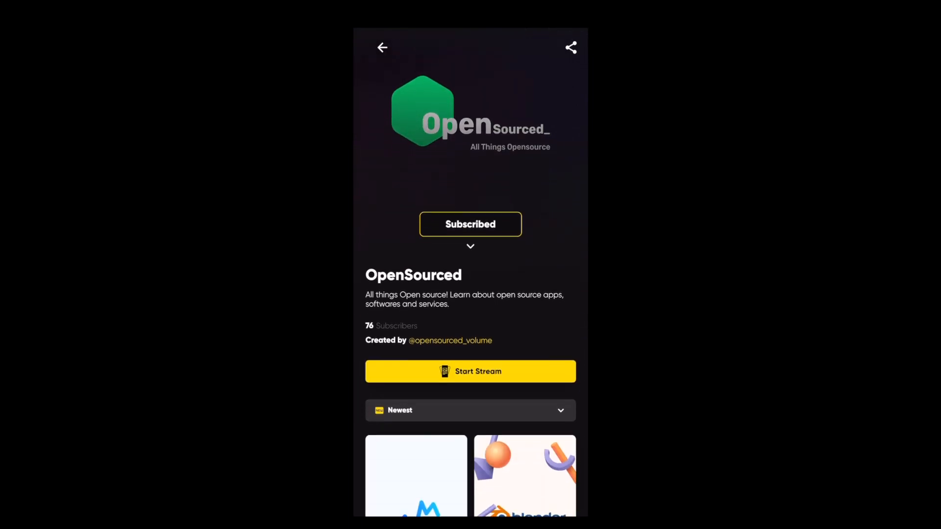
{"action": "scroll", "coordinate": [471, 335], "scroll_direction": "down", "scroll_amount": 3}
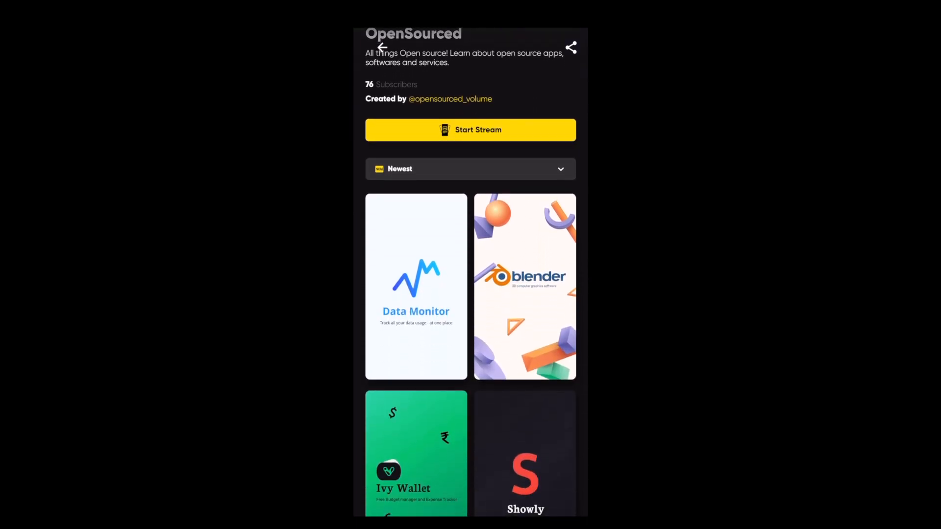
{"action": "left_click", "coordinate": [416, 286]}
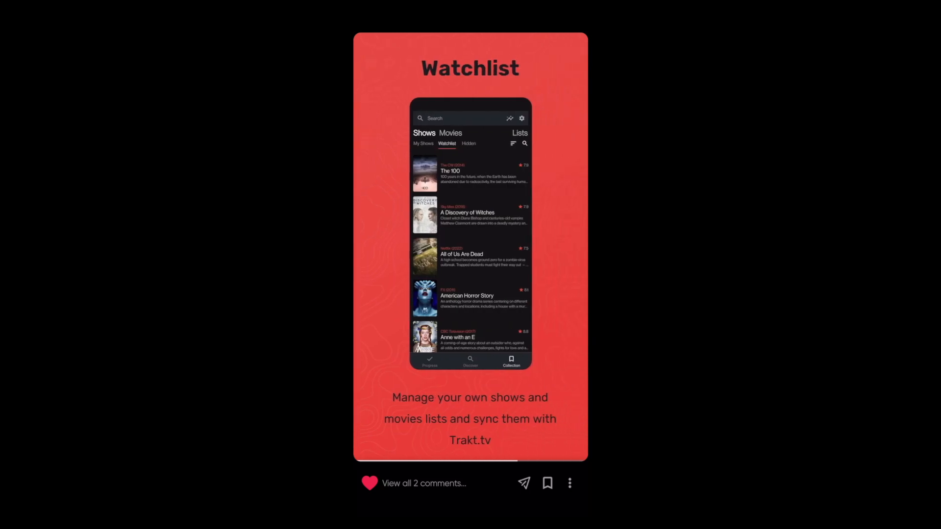
{"action": "left_click", "coordinate": [559, 58]}
In Figma, examine the Cover Art Templates section of the Volume Creators Kit and compare its cover designs.
{"action": "scroll", "coordinate": [470, 294], "scroll_direction": "up", "scroll_amount": 3}
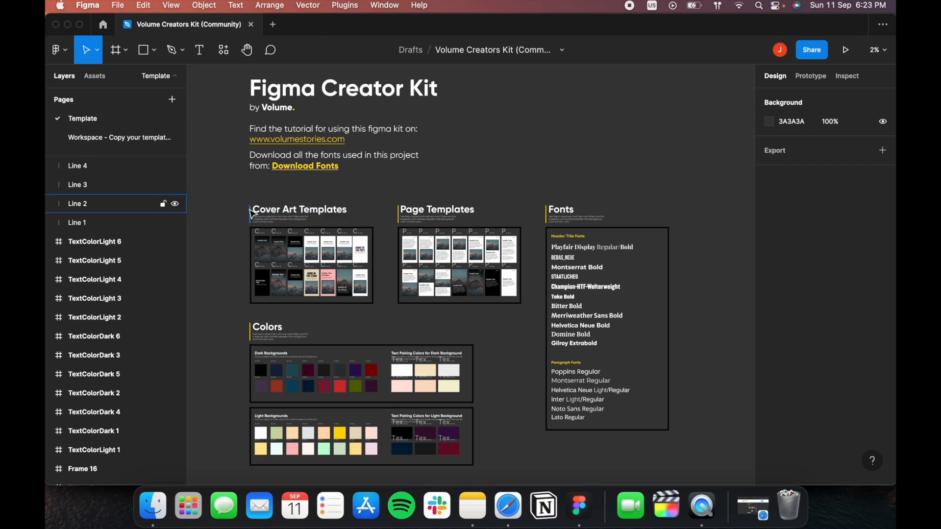
{"action": "scroll", "coordinate": [252, 240], "scroll_direction": "up", "scroll_amount": 5}
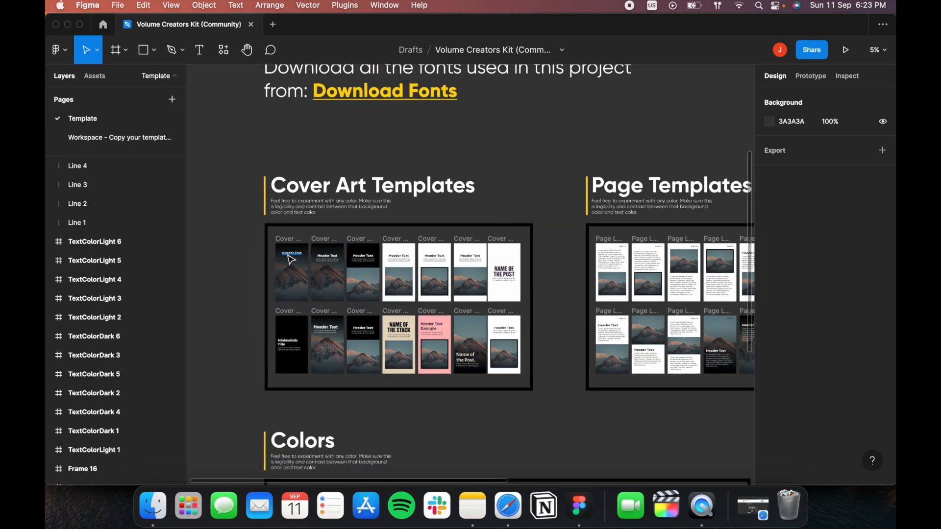
{"action": "scroll", "coordinate": [278, 255], "scroll_direction": "up", "scroll_amount": 2}
{"action": "scroll", "coordinate": [278, 255], "scroll_direction": "up", "scroll_amount": 3}
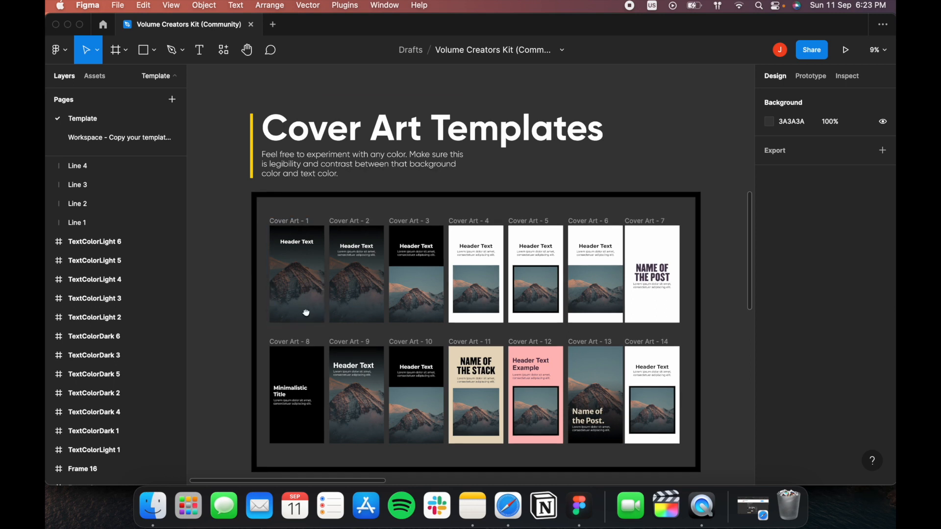
{"action": "scroll", "coordinate": [310, 299], "scroll_direction": "down", "scroll_amount": 1}
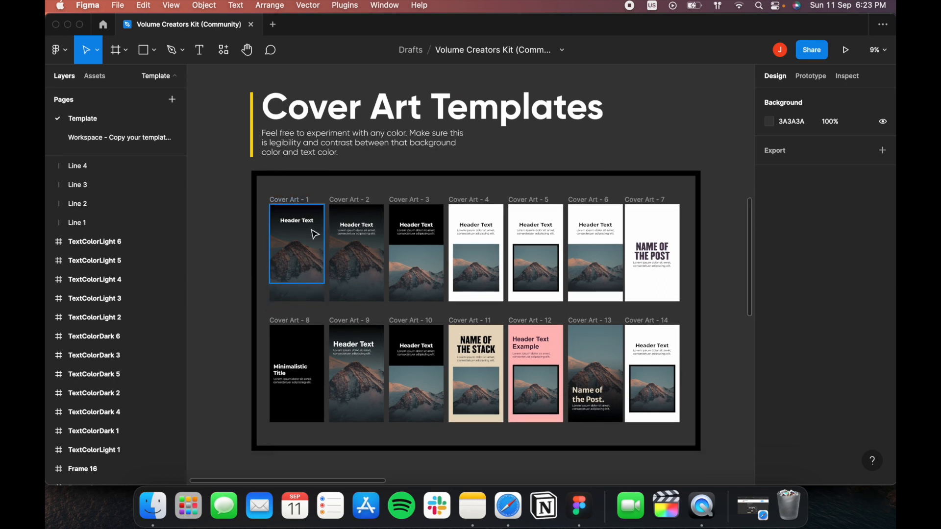
{"action": "scroll", "coordinate": [316, 235], "scroll_direction": "up", "scroll_amount": 2}
{"action": "scroll", "coordinate": [314, 251], "scroll_direction": "down", "scroll_amount": 3}
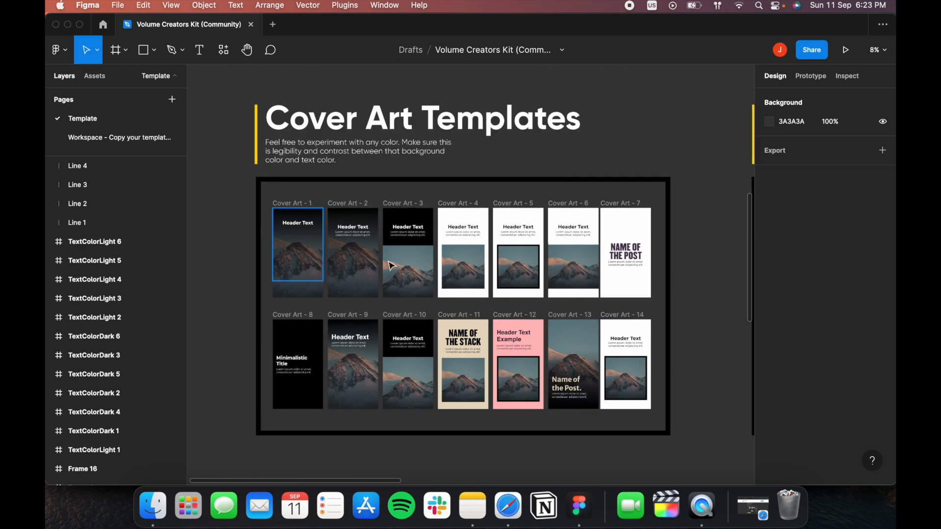
{"action": "scroll", "coordinate": [465, 248], "scroll_direction": "up", "scroll_amount": 3}
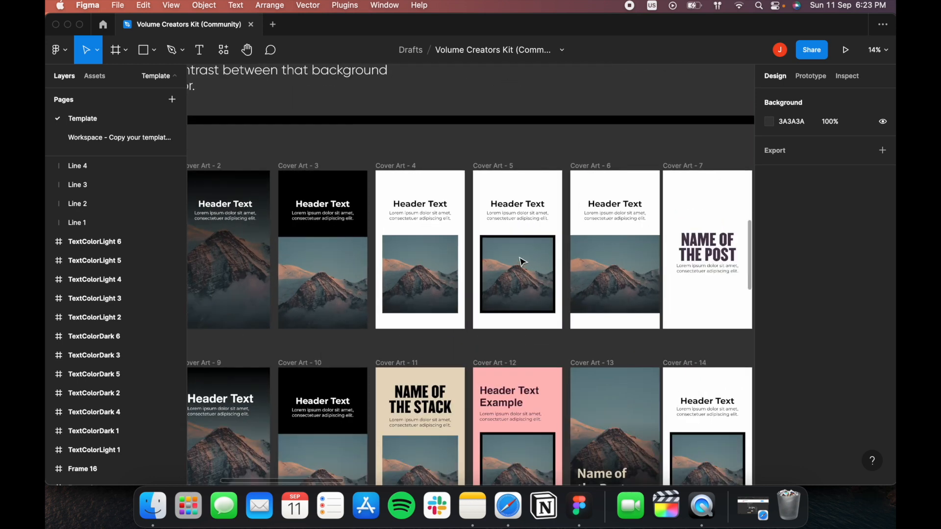
{"action": "scroll", "coordinate": [465, 249], "scroll_direction": "down", "scroll_amount": 4}
{"action": "scroll", "coordinate": [458, 260], "scroll_direction": "up", "scroll_amount": 6}
{"action": "scroll", "coordinate": [456, 265], "scroll_direction": "down", "scroll_amount": 5}
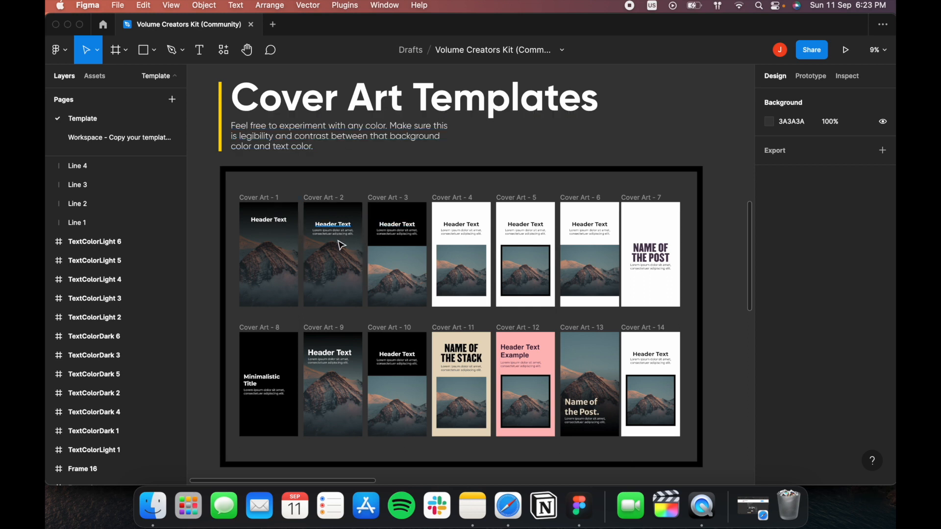
Examine the individual cover layouts up close across both rows, from Cover Art - 1 to Cover Art - 14.
{"action": "scroll", "coordinate": [301, 237], "scroll_direction": "up", "scroll_amount": 5}
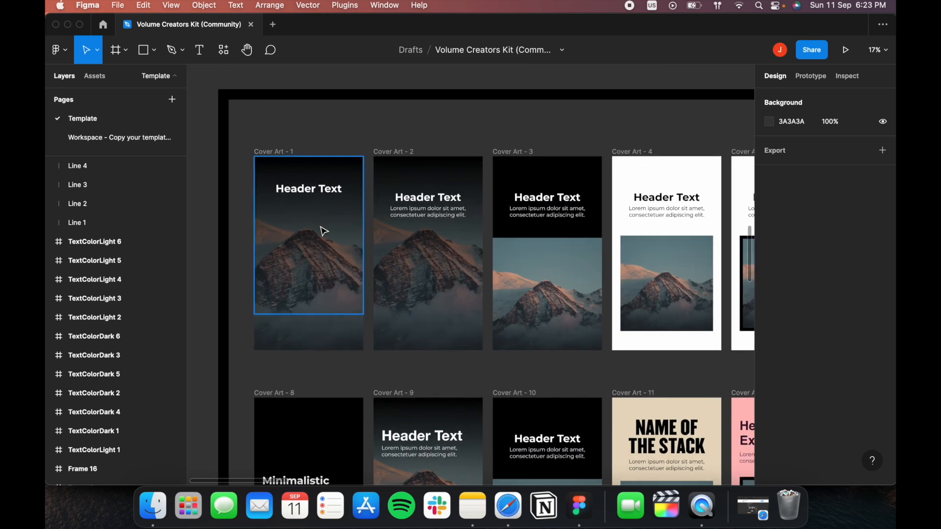
{"action": "left_click_drag", "start_coordinate": [584, 275], "coordinate": [496, 273]}
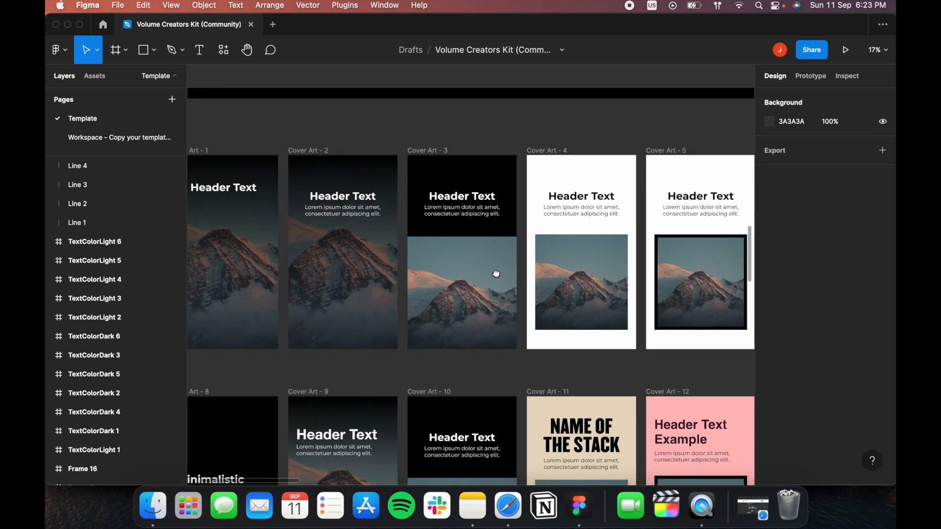
{"action": "scroll", "coordinate": [495, 274], "scroll_direction": "right", "scroll_amount": 5}
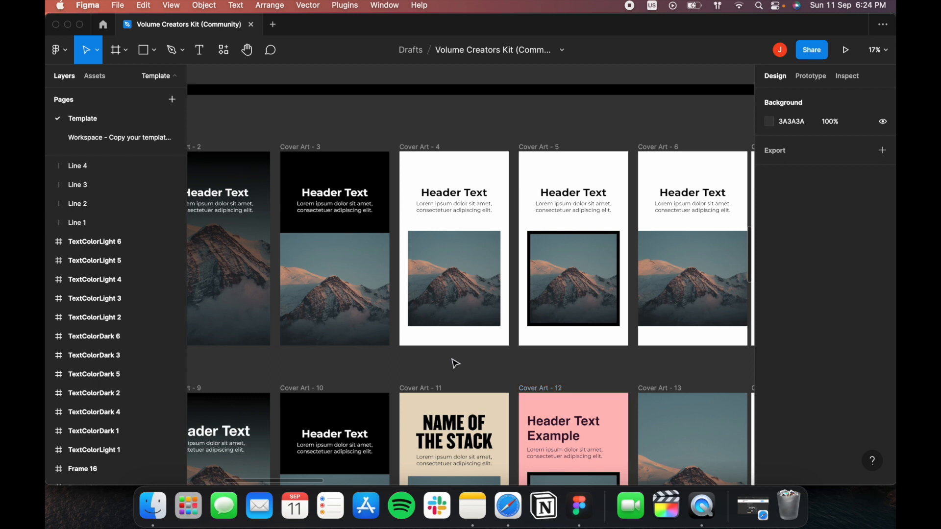
{"action": "scroll", "coordinate": [456, 361], "scroll_direction": "right", "scroll_amount": 2}
{"action": "scroll", "coordinate": [628, 359], "scroll_direction": "down", "scroll_amount": 5}
{"action": "scroll", "coordinate": [628, 359], "scroll_direction": "left", "scroll_amount": 3}
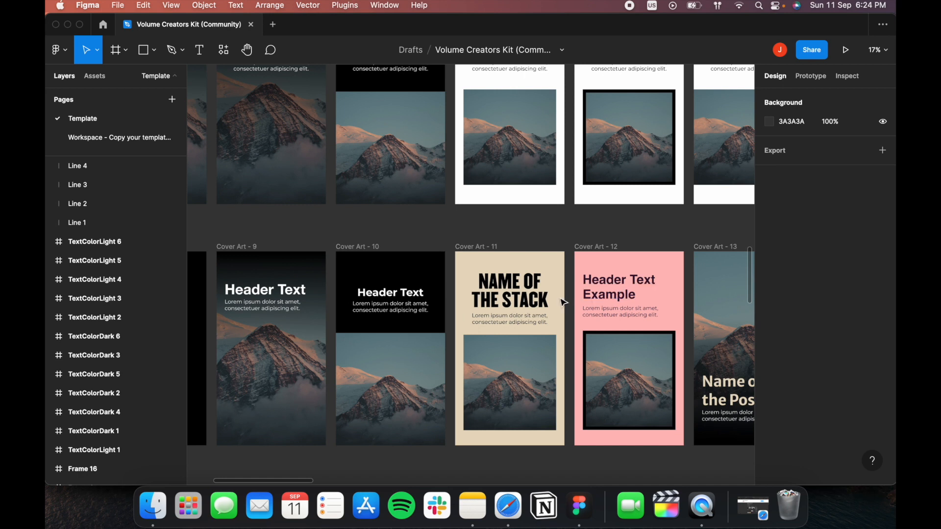
{"action": "scroll", "coordinate": [564, 303], "scroll_direction": "down", "scroll_amount": 5}
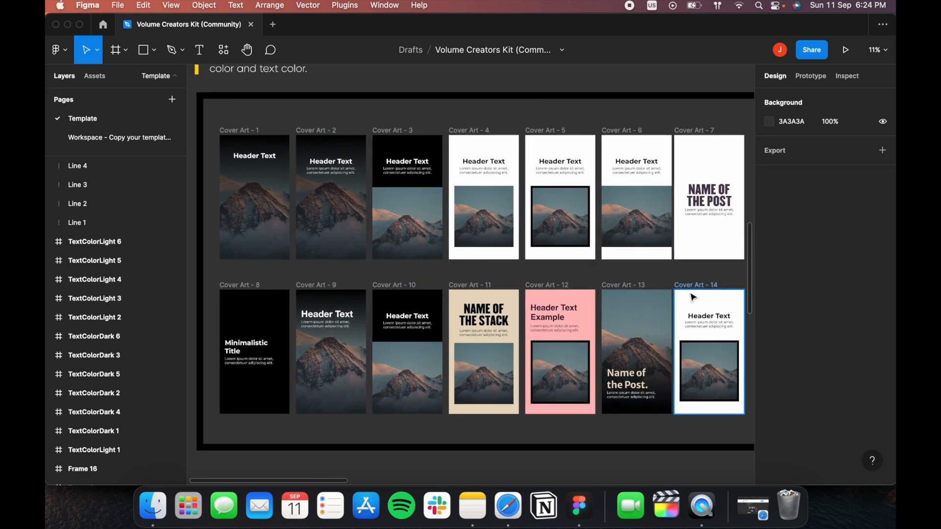
{"action": "scroll", "coordinate": [686, 294], "scroll_direction": "up", "scroll_amount": 1}
Examine the Page Templates section, going through the page layouts in both rows up to Page Layout - 14.
{"action": "scroll", "coordinate": [625, 284], "scroll_direction": "down", "scroll_amount": 3}
{"action": "scroll", "coordinate": [625, 284], "scroll_direction": "right", "scroll_amount": 10}
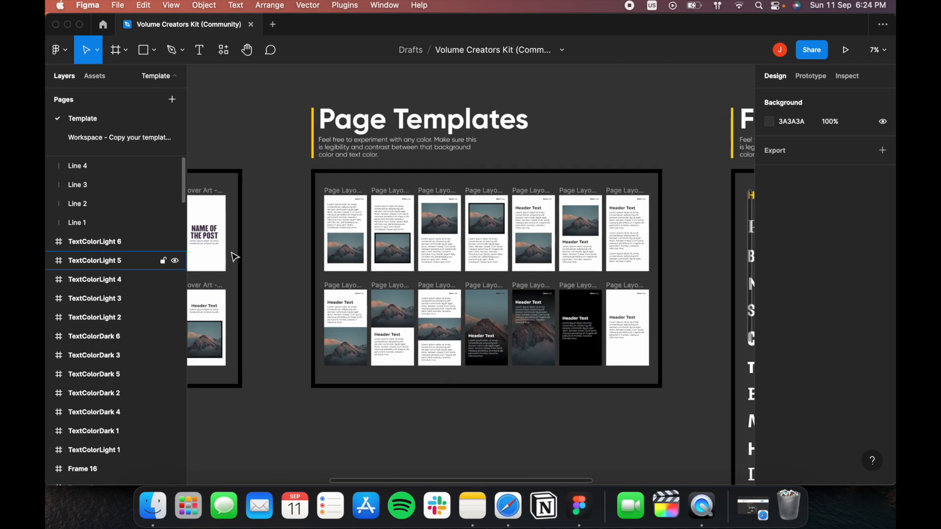
{"action": "scroll", "coordinate": [373, 252], "scroll_direction": "up", "scroll_amount": 3}
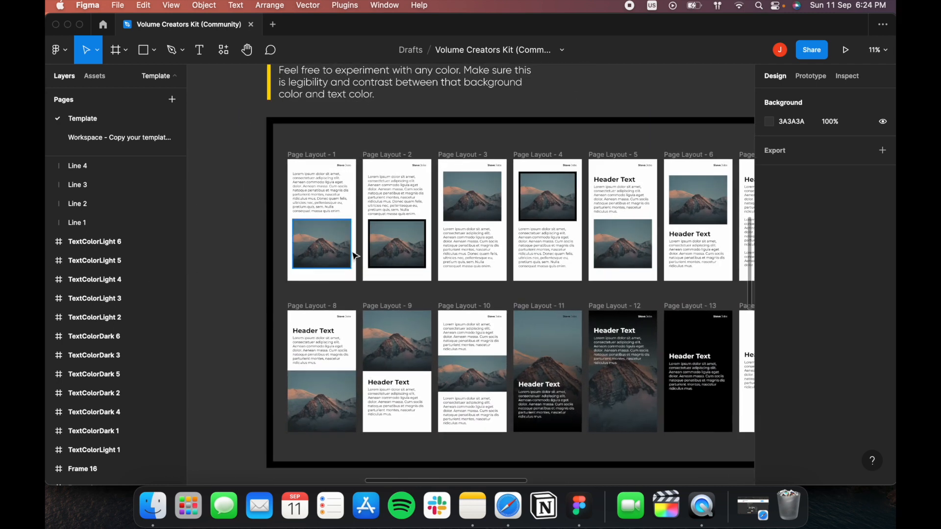
{"action": "scroll", "coordinate": [314, 249], "scroll_direction": "up", "scroll_amount": 3}
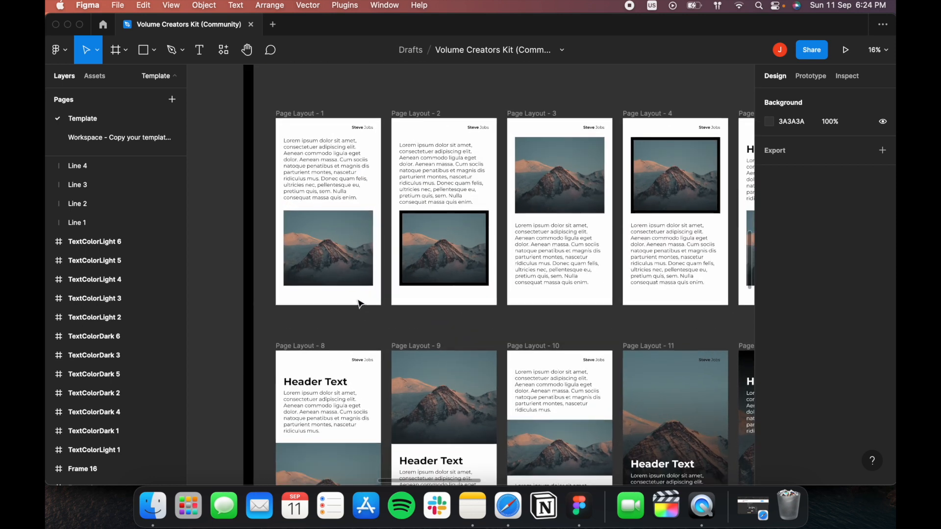
{"action": "scroll", "coordinate": [313, 248], "scroll_direction": "down", "scroll_amount": 3}
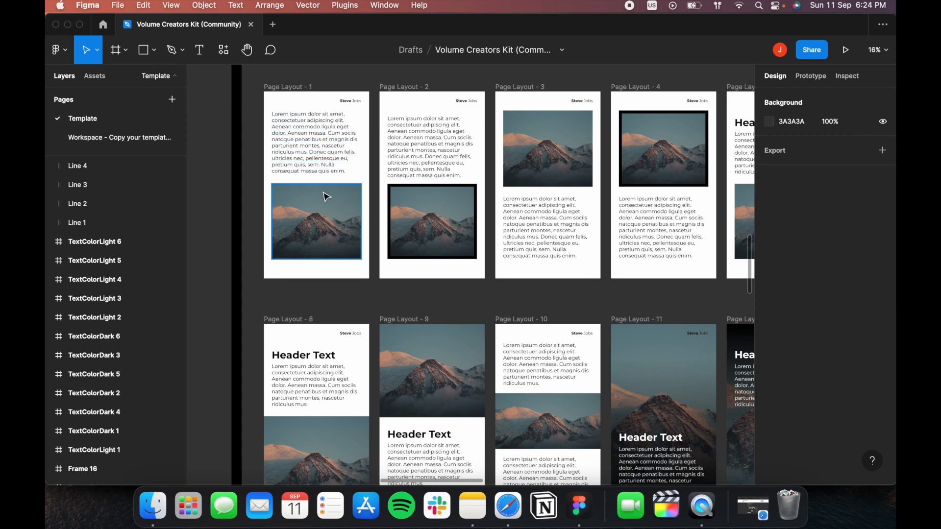
{"action": "scroll", "coordinate": [551, 264], "scroll_direction": "right", "scroll_amount": 7}
{"action": "scroll", "coordinate": [572, 233], "scroll_direction": "right", "scroll_amount": 2}
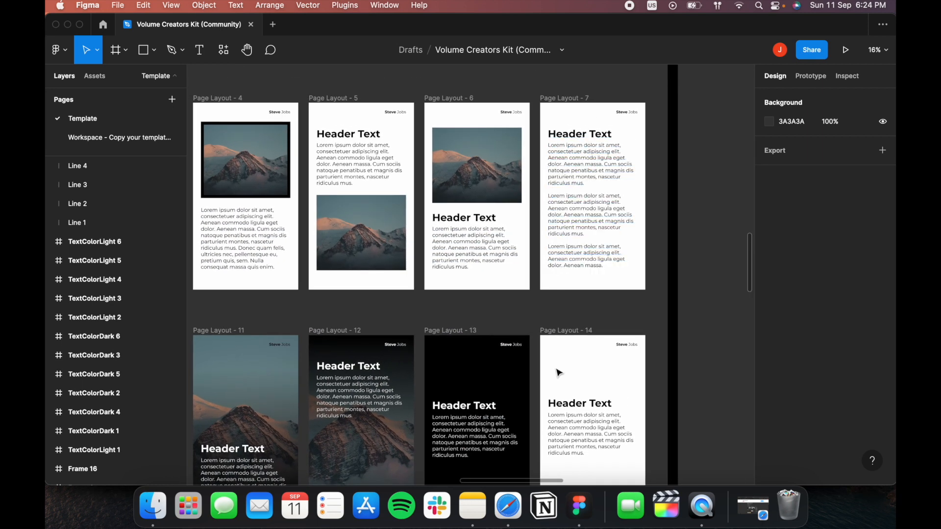
{"action": "scroll", "coordinate": [556, 374], "scroll_direction": "down", "scroll_amount": 3}
{"action": "scroll", "coordinate": [557, 374], "scroll_direction": "left", "scroll_amount": 1}
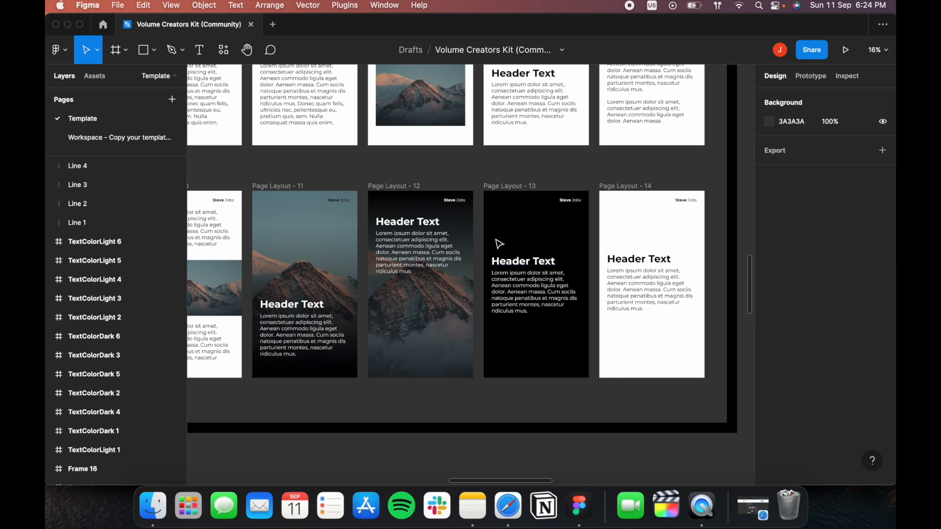
{"action": "scroll", "coordinate": [490, 333], "scroll_direction": "left", "scroll_amount": 2}
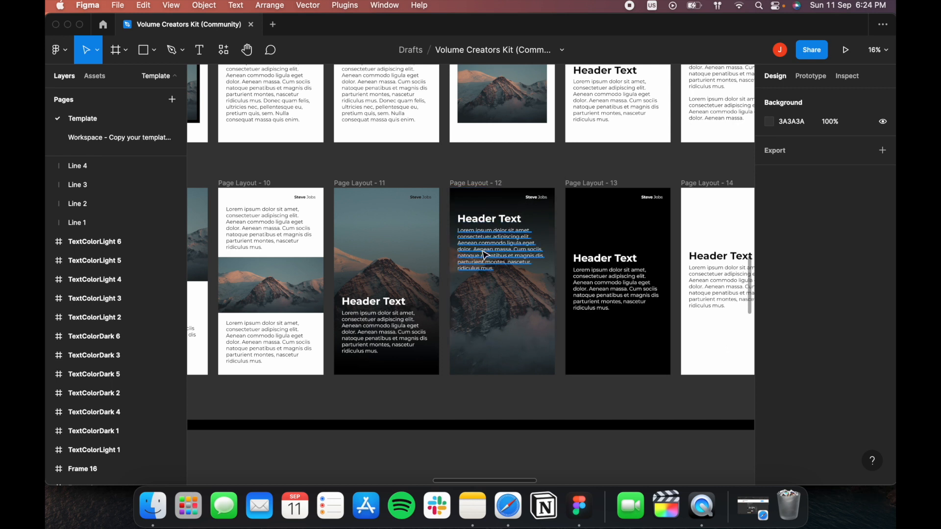
Select the author name text in the upper corner of Page Layout - 11.
{"action": "scroll", "coordinate": [406, 210], "scroll_direction": "up", "scroll_amount": 5}
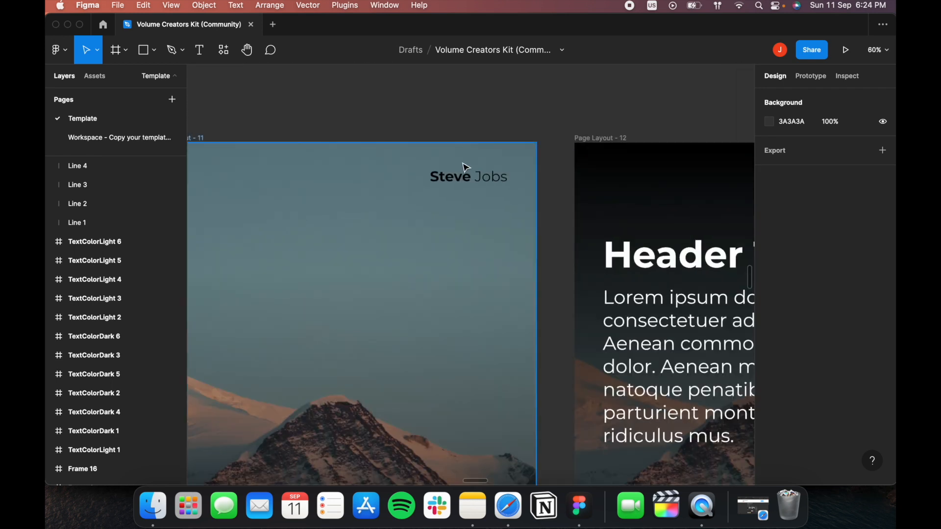
{"action": "scroll", "coordinate": [458, 177], "scroll_direction": "up", "scroll_amount": 3}
{"action": "left_click", "coordinate": [546, 163]}
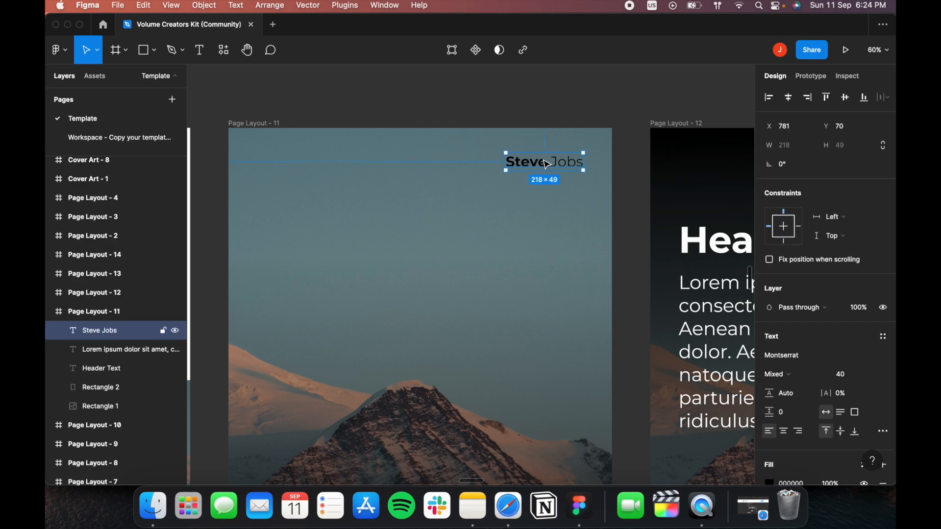
Examine how text and images are arranged in Page Layout - 11, 10 and 9.
{"action": "scroll", "coordinate": [504, 221], "scroll_direction": "down", "scroll_amount": 2}
{"action": "scroll", "coordinate": [510, 250], "scroll_direction": "down", "scroll_amount": 3}
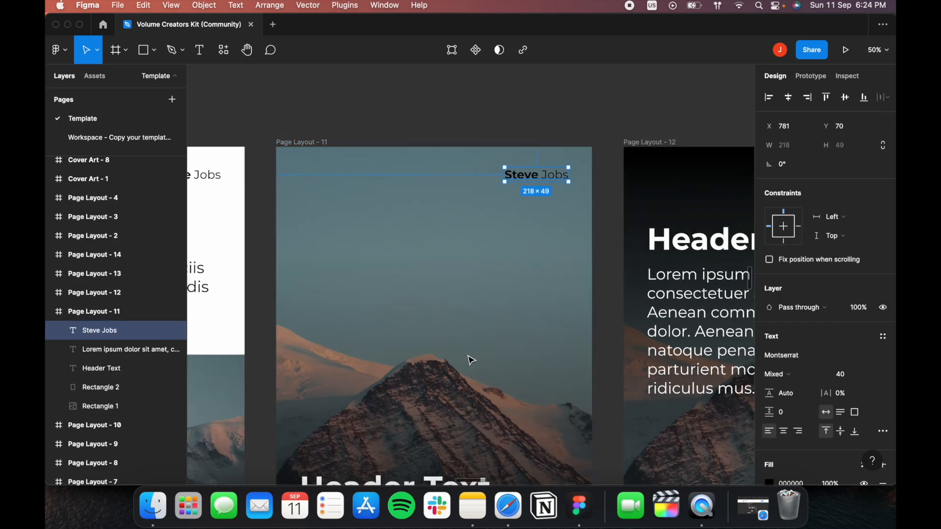
{"action": "scroll", "coordinate": [580, 254], "scroll_direction": "down", "scroll_amount": 4}
{"action": "scroll", "coordinate": [580, 254], "scroll_direction": "left", "scroll_amount": 5}
{"action": "left_click_drag", "start_coordinate": [434, 316], "coordinate": [557, 267]}
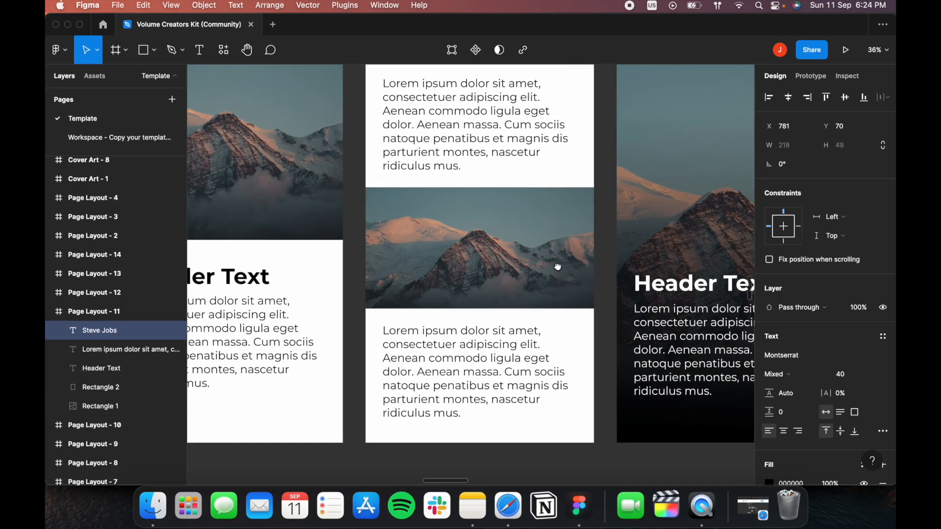
{"action": "scroll", "coordinate": [437, 281], "scroll_direction": "down", "scroll_amount": 2}
{"action": "left_click_drag", "start_coordinate": [340, 281], "coordinate": [460, 286]}
{"action": "scroll", "coordinate": [461, 286], "scroll_direction": "left", "scroll_amount": 3}
{"action": "scroll", "coordinate": [460, 286], "scroll_direction": "up", "scroll_amount": 1}
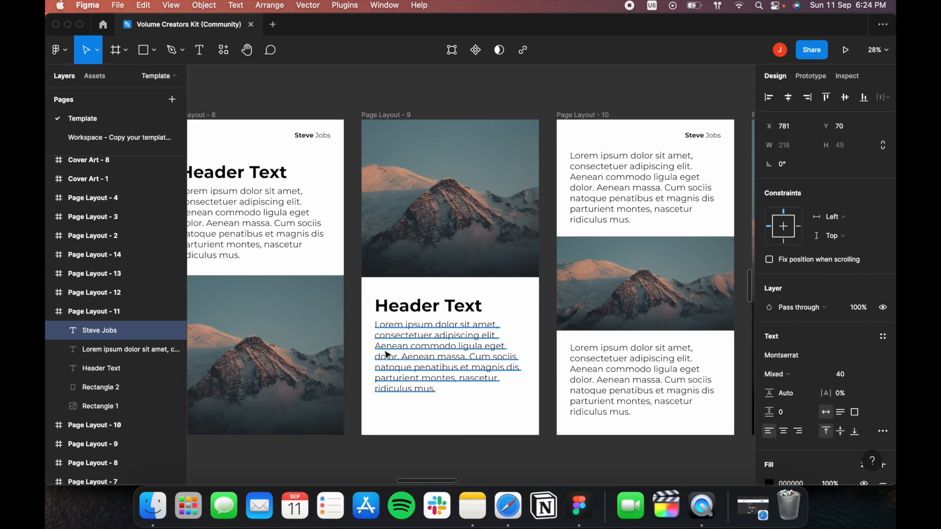
Select the Page Layout - 8 frame to inspect its dimensions and properties.
{"action": "scroll", "coordinate": [410, 293], "scroll_direction": "left", "scroll_amount": 4}
{"action": "scroll", "coordinate": [410, 293], "scroll_direction": "left", "scroll_amount": 5}
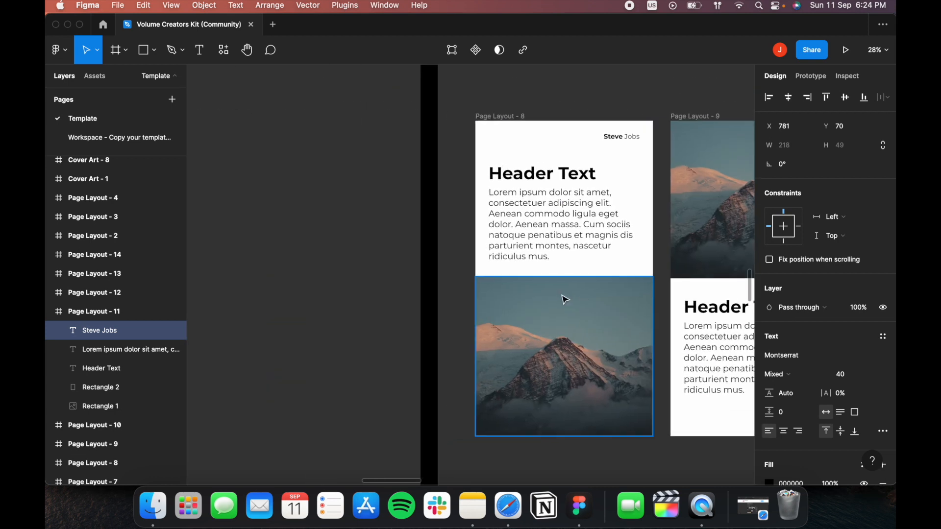
{"action": "scroll", "coordinate": [563, 295], "scroll_direction": "right", "scroll_amount": 5}
{"action": "scroll", "coordinate": [443, 304], "scroll_direction": "up", "scroll_amount": 1}
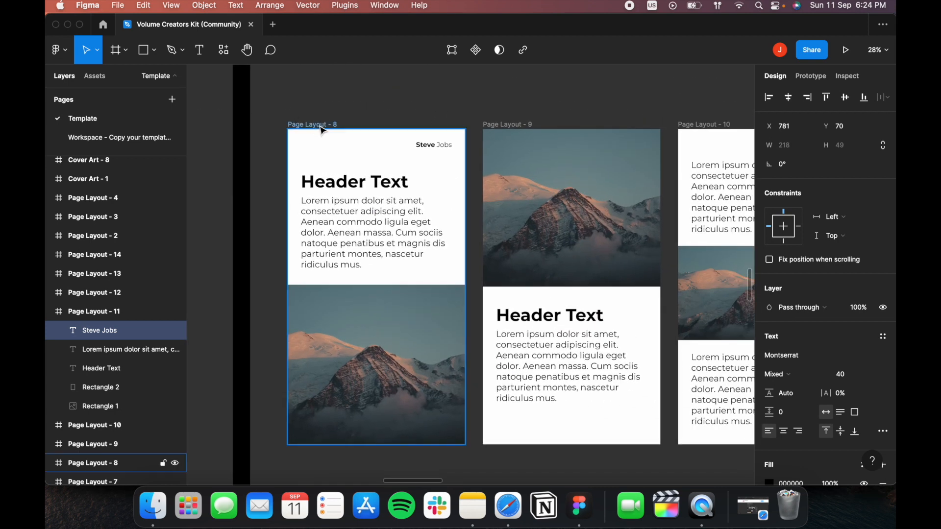
{"action": "left_click", "coordinate": [324, 129]}
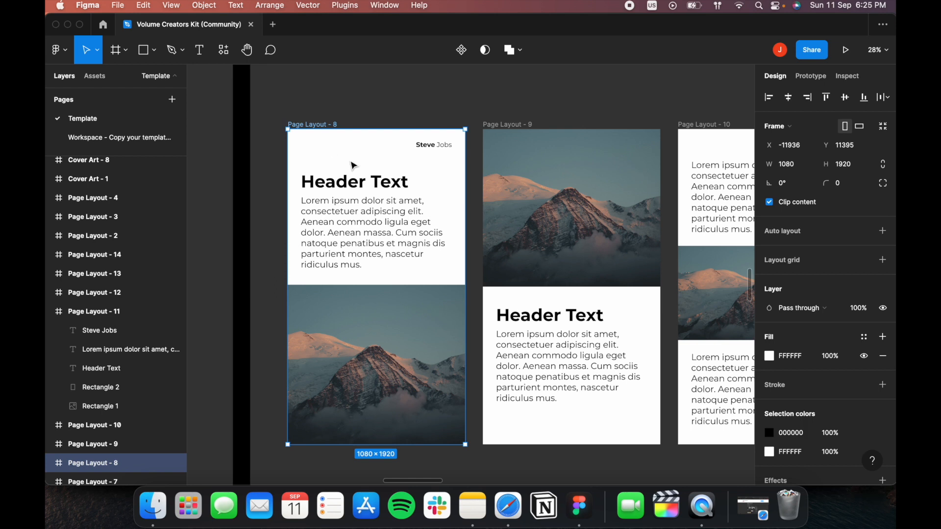
{"action": "scroll", "coordinate": [353, 164], "scroll_direction": "down", "scroll_amount": 2}
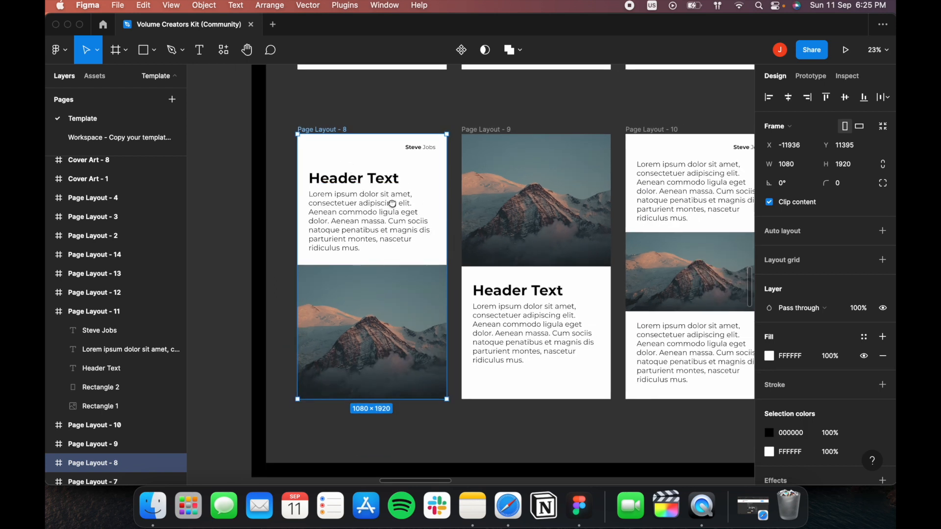
Bring the Fonts section beside the page templates into view and examine its header and title fonts.
{"action": "scroll", "coordinate": [394, 201], "scroll_direction": "down", "scroll_amount": 3}
{"action": "scroll", "coordinate": [366, 206], "scroll_direction": "down", "scroll_amount": 6}
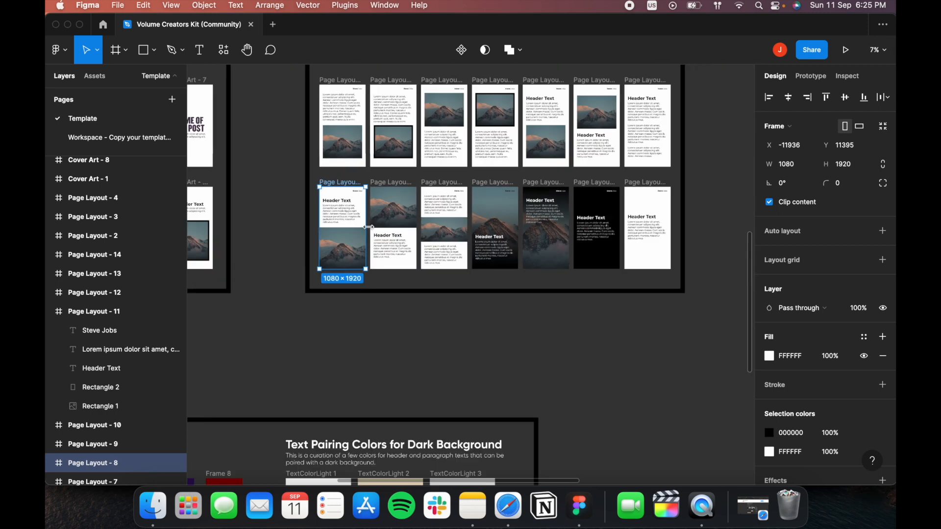
{"action": "left_click_drag", "start_coordinate": [557, 240], "coordinate": [405, 302]}
{"action": "scroll", "coordinate": [280, 298], "scroll_direction": "right", "scroll_amount": 5}
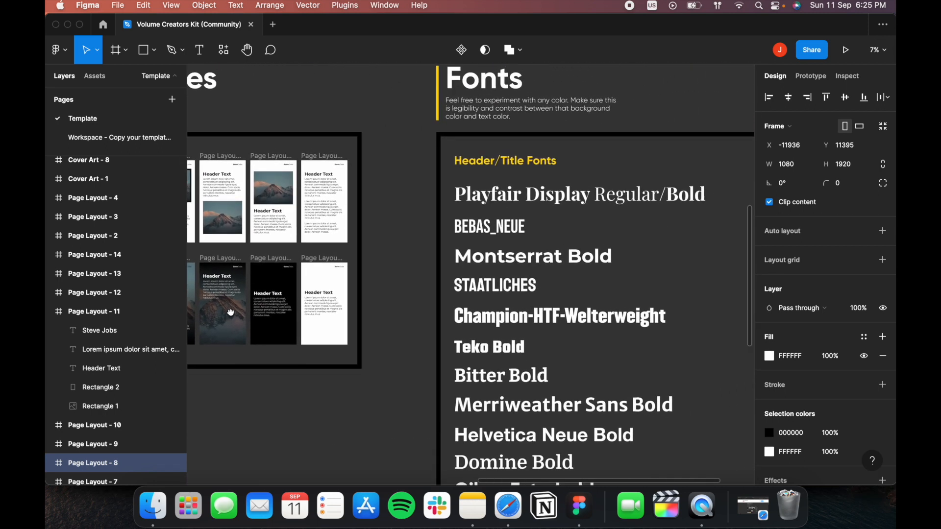
Examine the Header/Title Fonts list and the Paragraph Fonts list in the Fonts section.
{"action": "scroll", "coordinate": [556, 284], "scroll_direction": "right", "scroll_amount": 2}
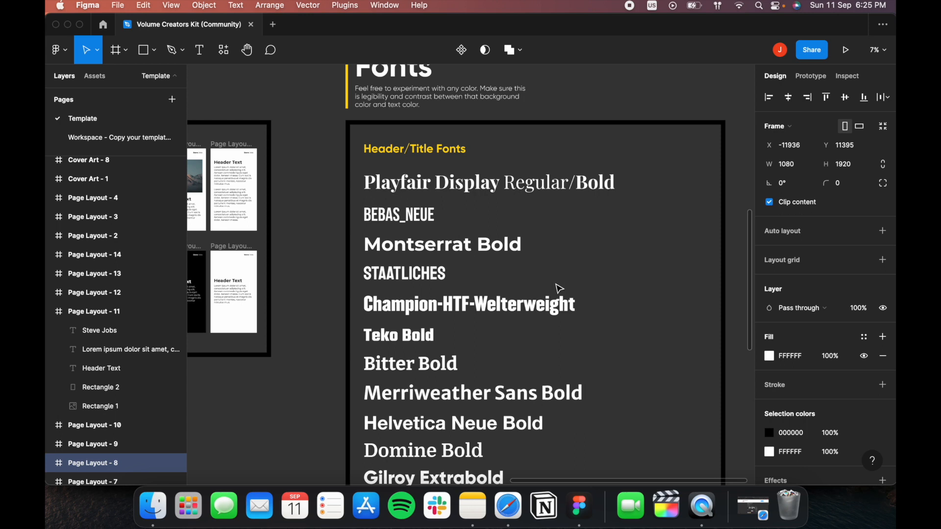
{"action": "left_click_drag", "start_coordinate": [611, 210], "coordinate": [531, 162]}
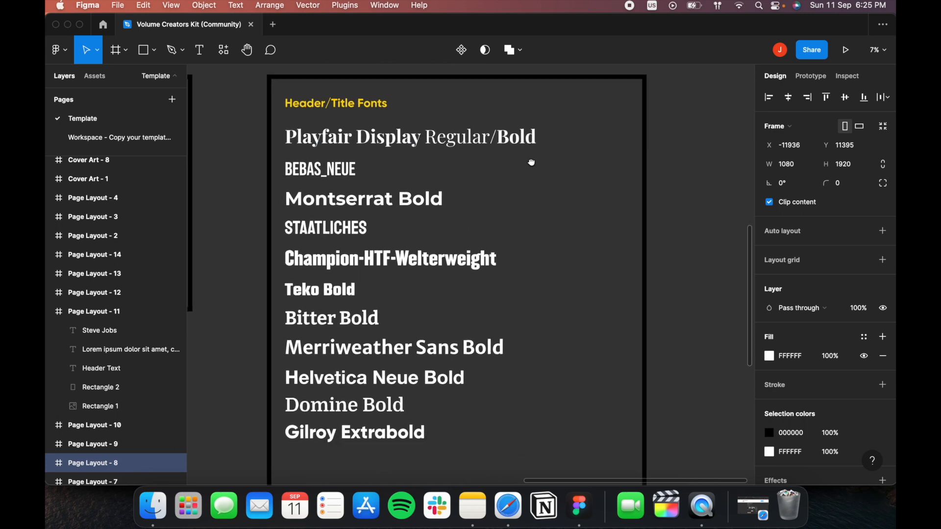
{"action": "scroll", "coordinate": [552, 229], "scroll_direction": "down", "scroll_amount": 2}
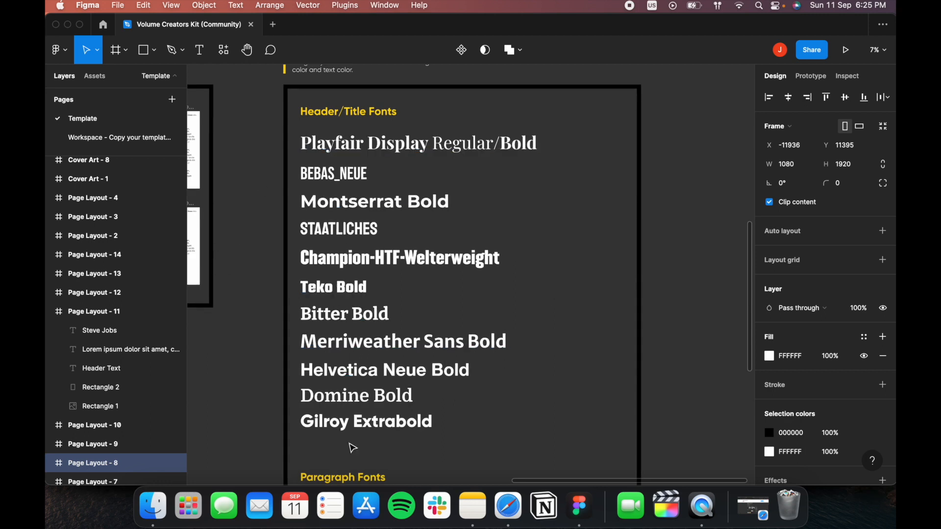
{"action": "scroll", "coordinate": [420, 378], "scroll_direction": "down", "scroll_amount": 1}
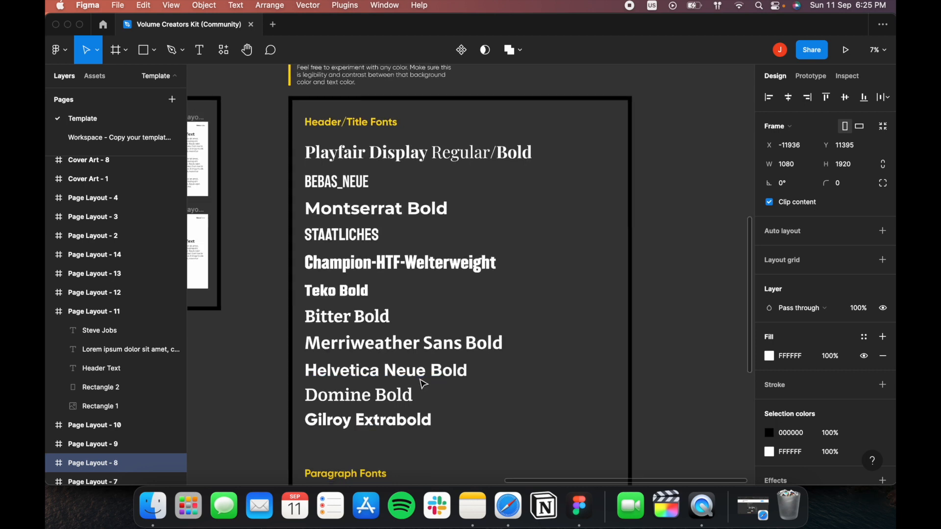
{"action": "scroll", "coordinate": [441, 393], "scroll_direction": "down", "scroll_amount": 1}
{"action": "scroll", "coordinate": [449, 388], "scroll_direction": "down", "scroll_amount": 1}
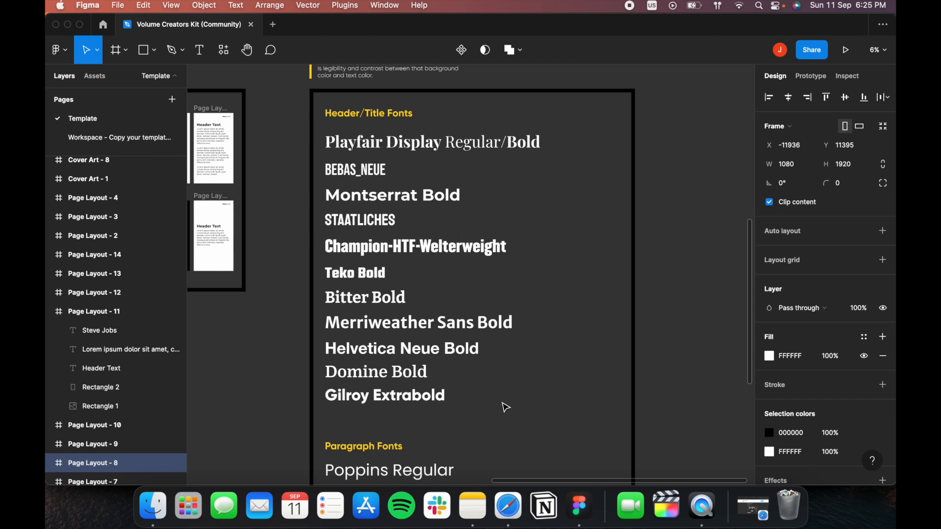
{"action": "scroll", "coordinate": [504, 405], "scroll_direction": "down", "scroll_amount": 5}
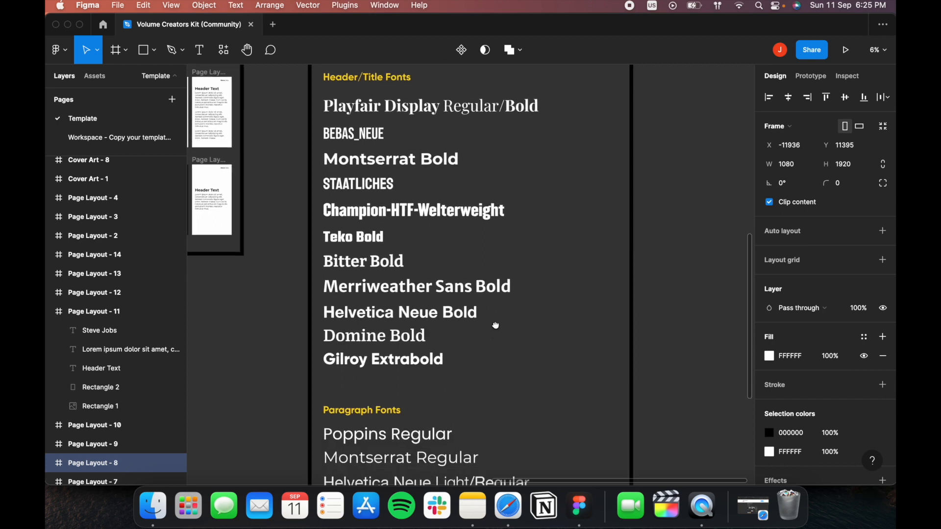
{"action": "scroll", "coordinate": [496, 309], "scroll_direction": "down", "scroll_amount": 3}
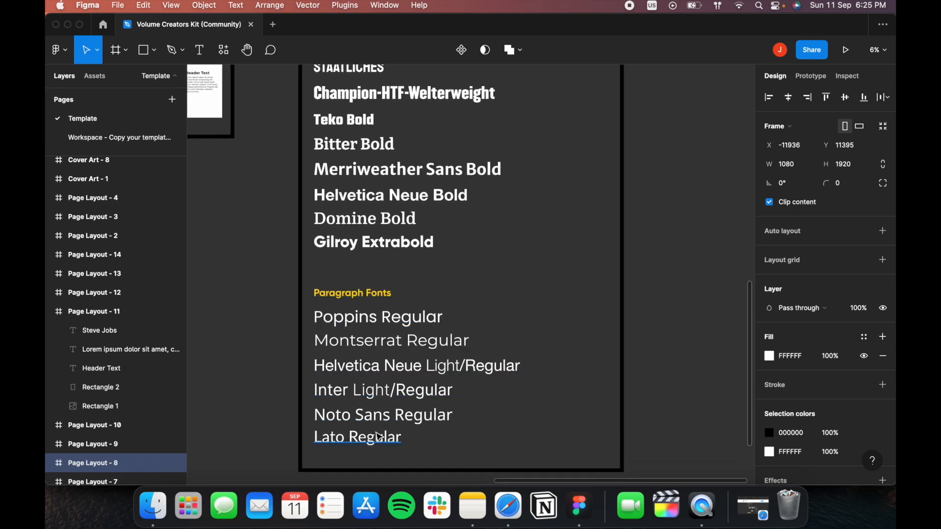
{"action": "scroll", "coordinate": [379, 437], "scroll_direction": "up", "scroll_amount": 6}
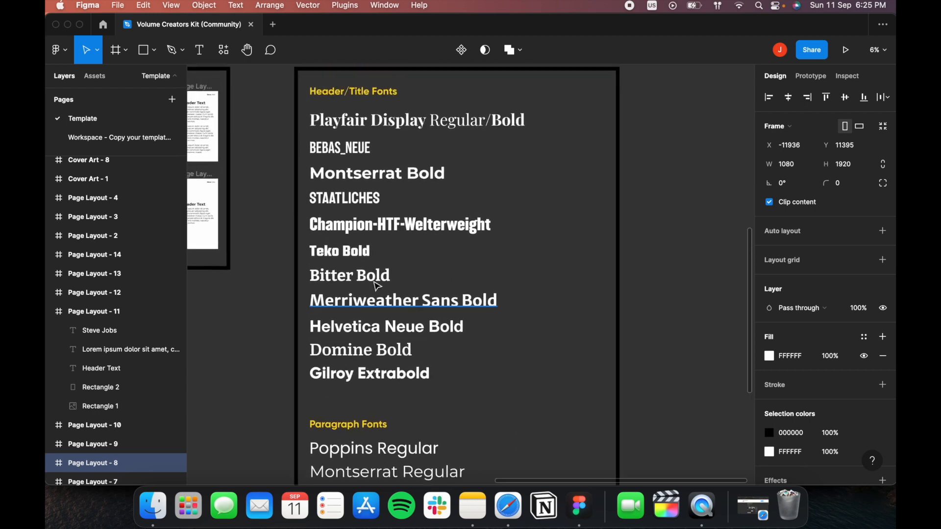
Select the Helvetica Neue Bold sample to inspect its text properties, and clear the selection.
{"action": "left_click", "coordinate": [346, 338]}
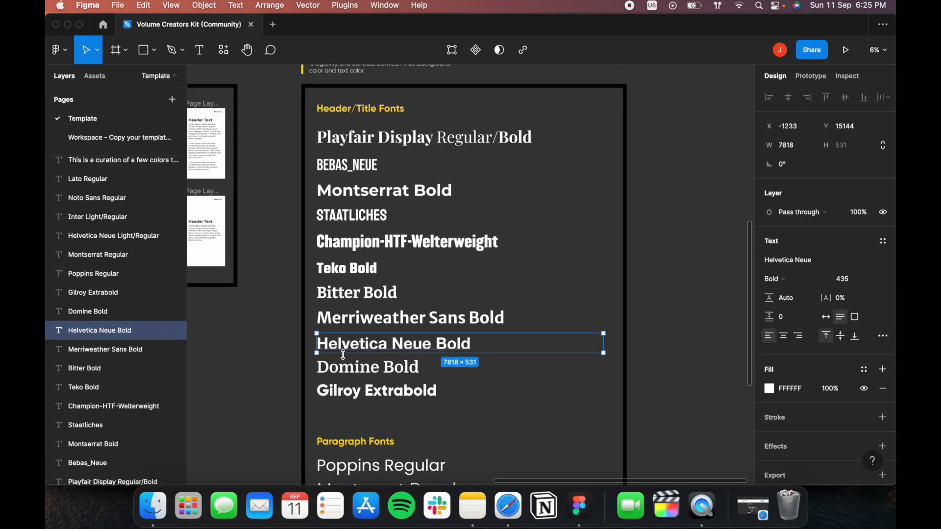
{"action": "left_click", "coordinate": [287, 302]}
{"action": "scroll", "coordinate": [333, 338], "scroll_direction": "down", "scroll_amount": 2}
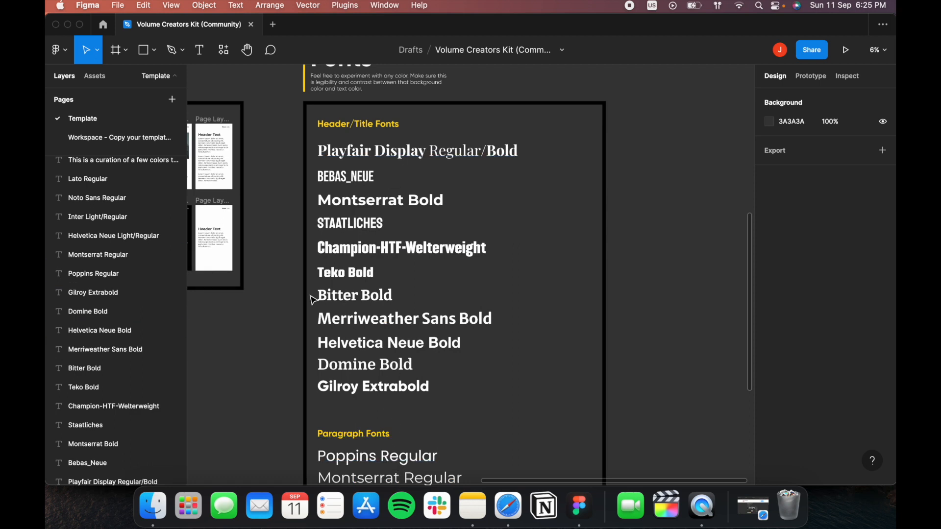
View the whole Fonts board and show the address of the Download Fonts link in the kit's intro text.
{"action": "scroll", "coordinate": [315, 298], "scroll_direction": "down", "scroll_amount": 3}
{"action": "scroll", "coordinate": [319, 255], "scroll_direction": "down", "scroll_amount": 2}
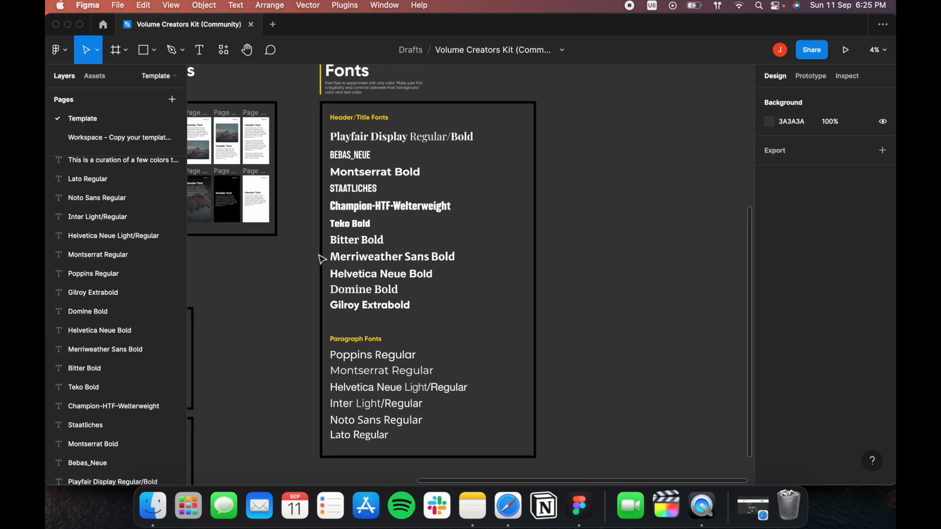
{"action": "left_click_drag", "start_coordinate": [307, 176], "coordinate": [708, 356]}
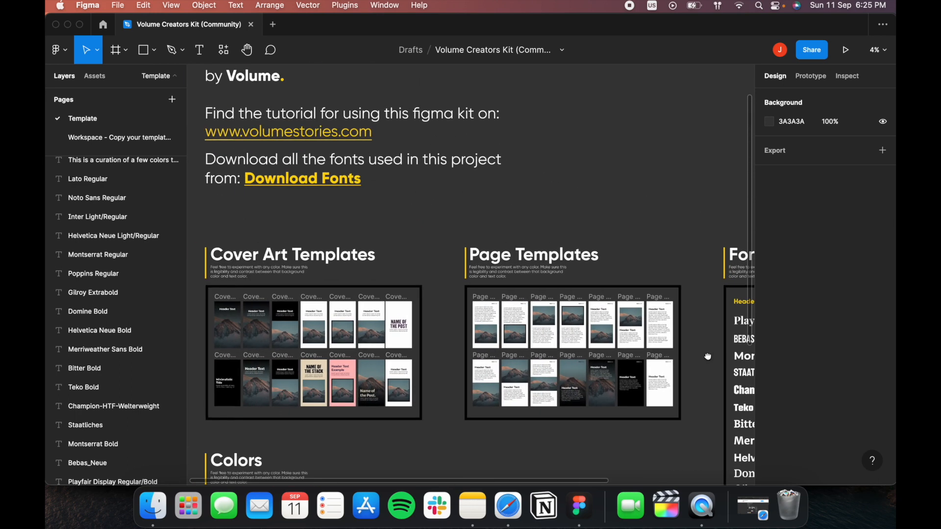
{"action": "mouse_move", "coordinate": [322, 183]}
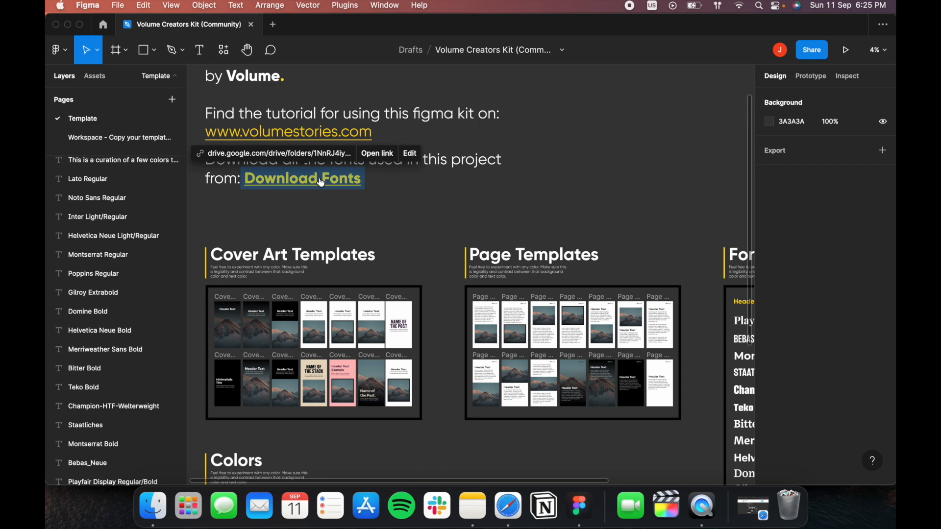
Examine the Dark Backgrounds swatches in the Colors section and their Text Pairing Colors for Dark Background.
{"action": "left_click_drag", "start_coordinate": [397, 420], "coordinate": [426, 103]}
{"action": "scroll", "coordinate": [308, 215], "scroll_direction": "up", "scroll_amount": 3}
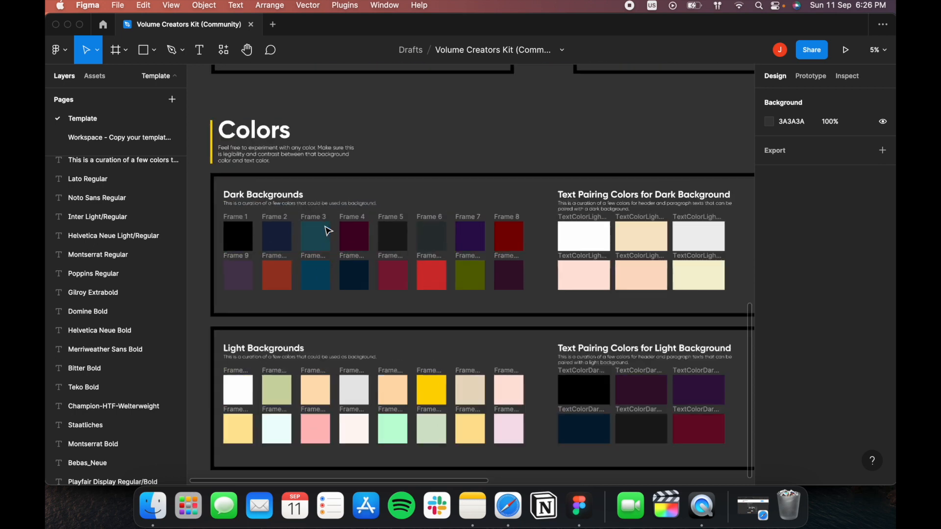
{"action": "scroll", "coordinate": [307, 251], "scroll_direction": "up", "scroll_amount": 5}
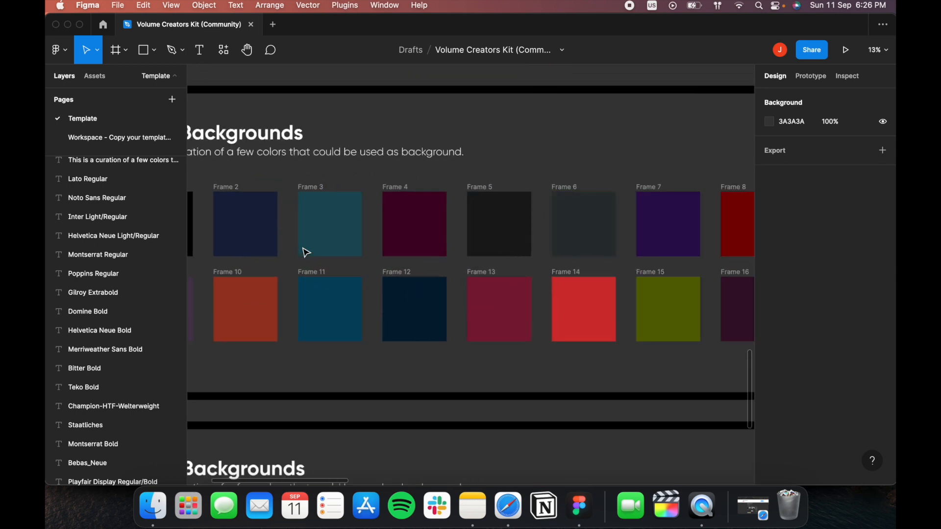
{"action": "scroll", "coordinate": [378, 276], "scroll_direction": "down", "scroll_amount": 2}
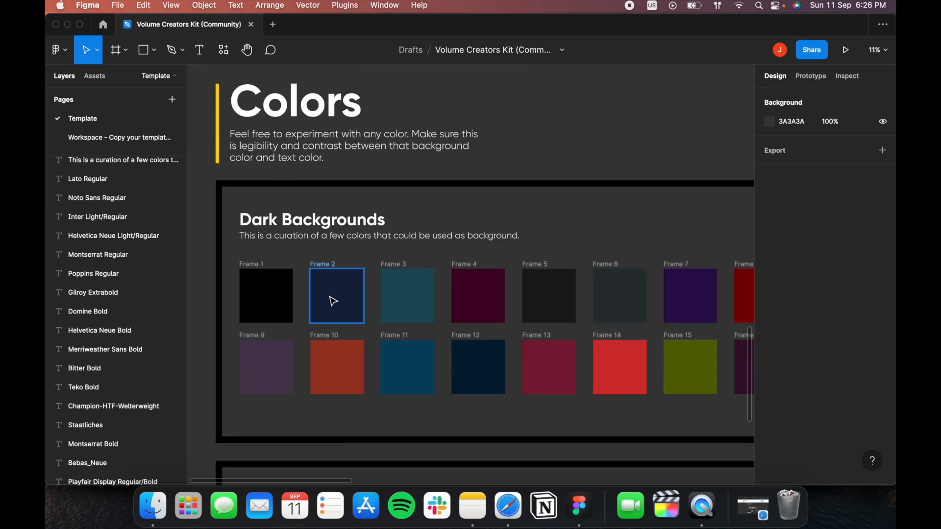
{"action": "scroll", "coordinate": [484, 272], "scroll_direction": "down", "scroll_amount": 2}
{"action": "scroll", "coordinate": [485, 273], "scroll_direction": "right", "scroll_amount": 1}
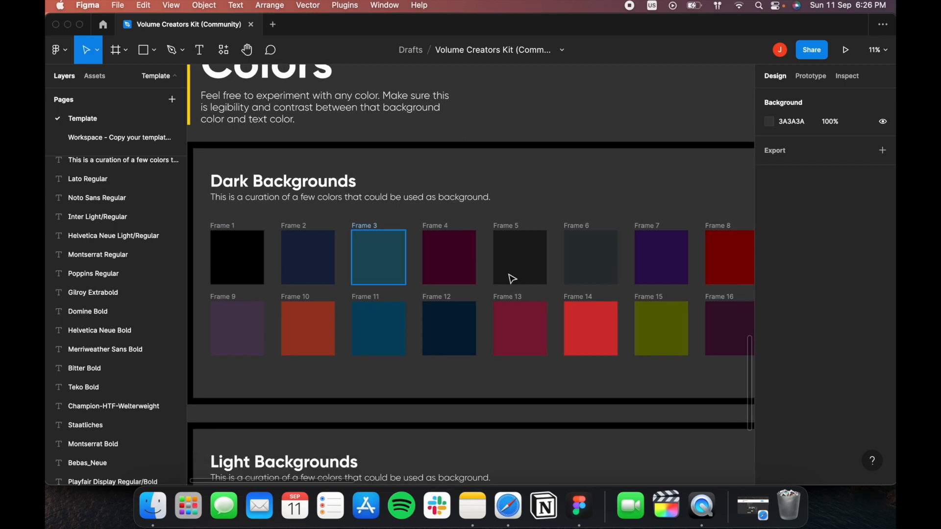
{"action": "scroll", "coordinate": [554, 273], "scroll_direction": "down", "scroll_amount": 1}
{"action": "scroll", "coordinate": [553, 272], "scroll_direction": "right", "scroll_amount": 1}
{"action": "scroll", "coordinate": [486, 275], "scroll_direction": "down", "scroll_amount": 2}
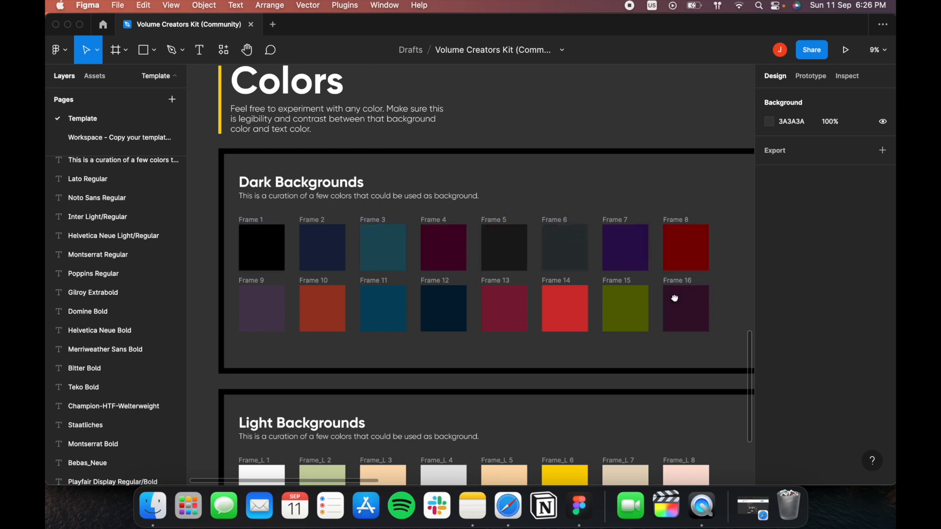
{"action": "left_click_drag", "start_coordinate": [672, 299], "coordinate": [246, 305]}
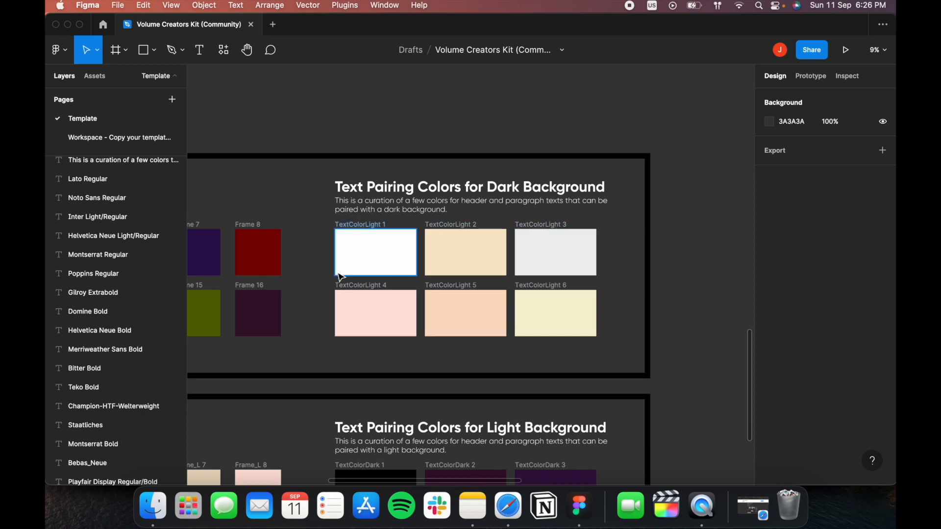
{"action": "left_click_drag", "start_coordinate": [292, 268], "coordinate": [369, 273]}
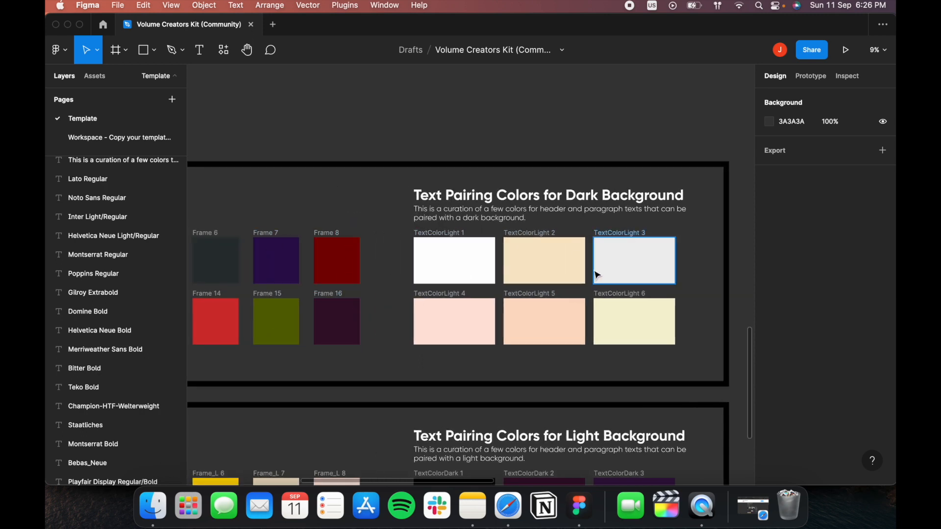
Examine the Light Backgrounds swatches and their Text Pairing Colors for Light Background.
{"action": "scroll", "coordinate": [424, 296], "scroll_direction": "down", "scroll_amount": 3}
{"action": "left_click_drag", "start_coordinate": [370, 377], "coordinate": [563, 226]}
{"action": "scroll", "coordinate": [324, 339], "scroll_direction": "up", "scroll_amount": 3}
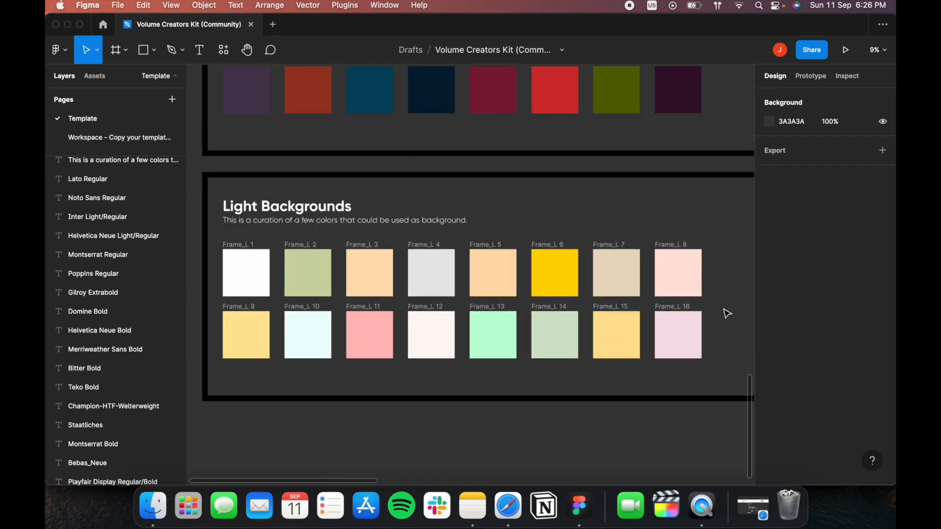
{"action": "left_click_drag", "start_coordinate": [724, 310], "coordinate": [288, 312]}
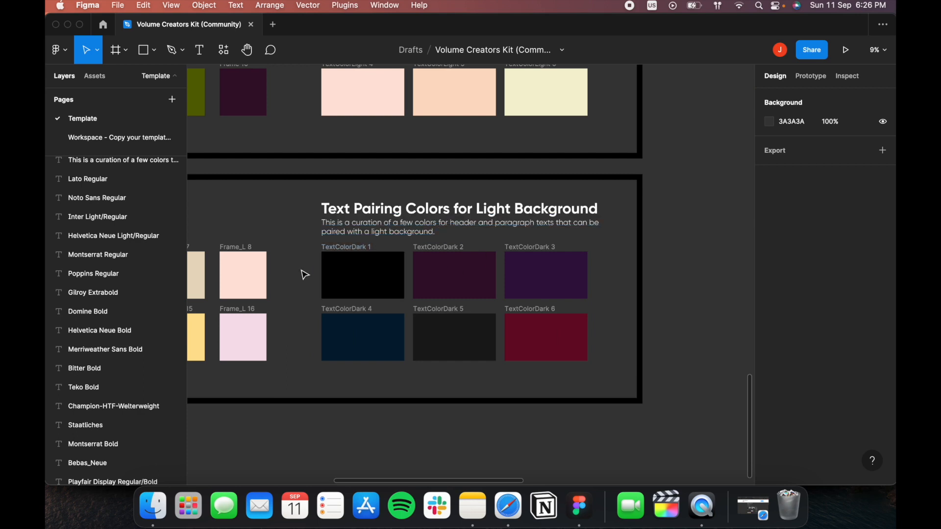
View the Cover Art Templates, Page Templates, Colors and Fonts sections together as an overview.
{"action": "scroll", "coordinate": [387, 322], "scroll_direction": "down", "scroll_amount": 5}
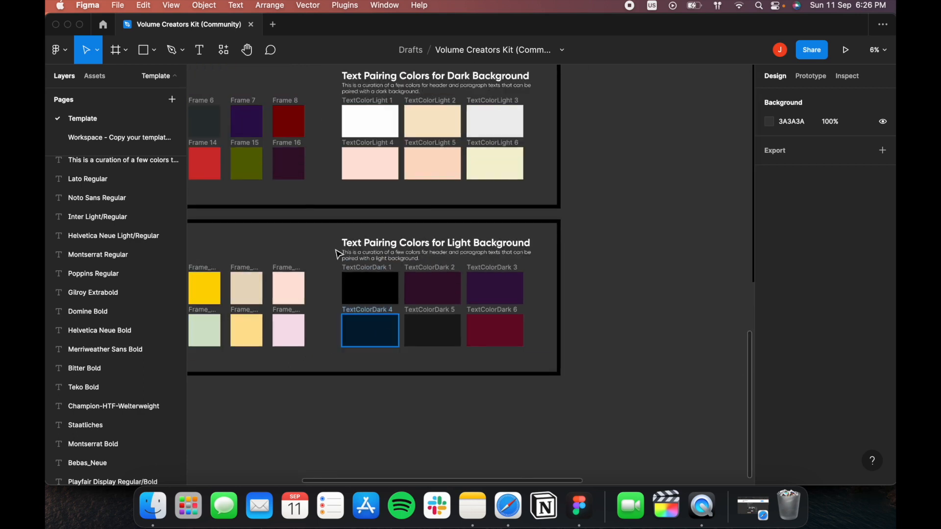
{"action": "scroll", "coordinate": [399, 304], "scroll_direction": "down", "scroll_amount": 4}
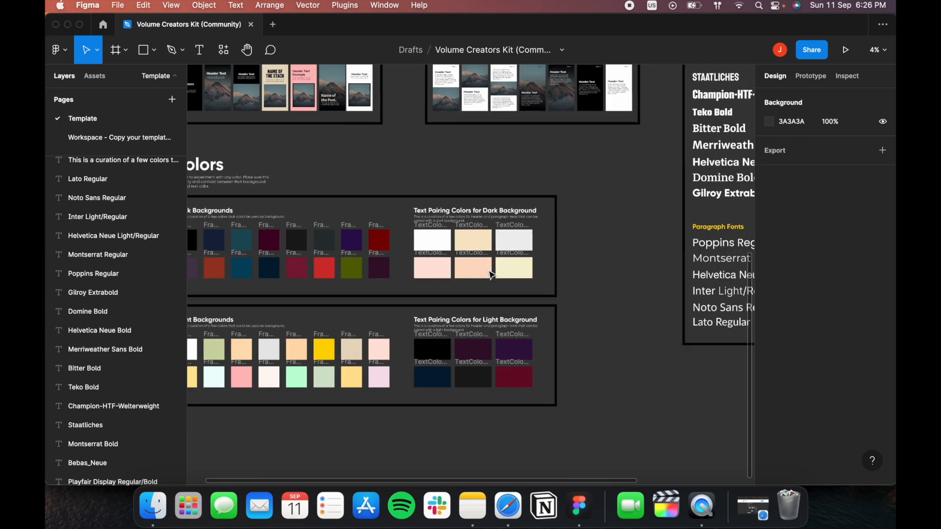
{"action": "scroll", "coordinate": [499, 211], "scroll_direction": "down", "scroll_amount": 2}
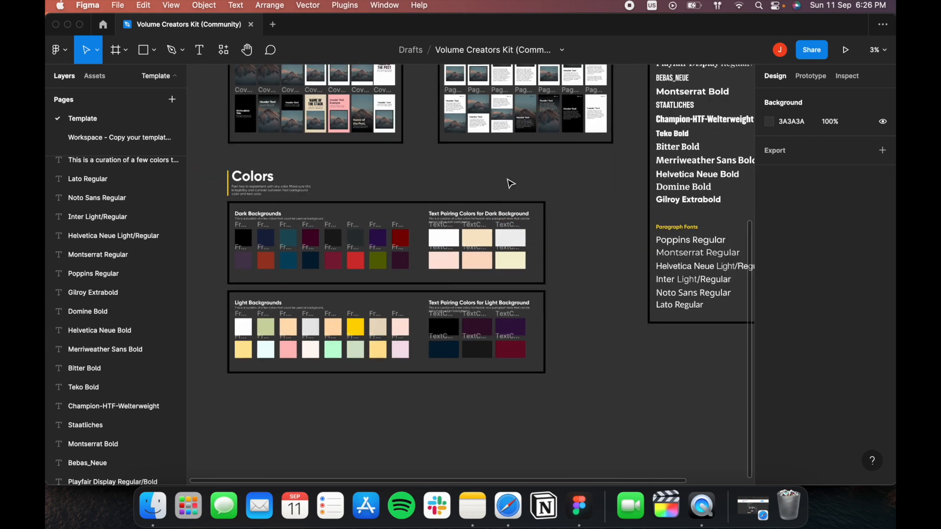
{"action": "left_click_drag", "start_coordinate": [507, 179], "coordinate": [486, 238]}
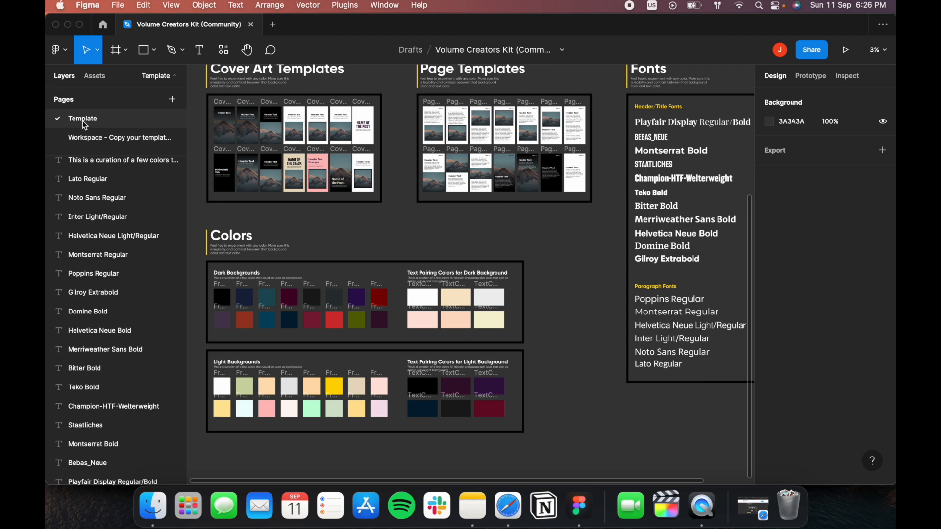
Open the Workspace page and look over its canvas.
{"action": "left_click", "coordinate": [83, 137]}
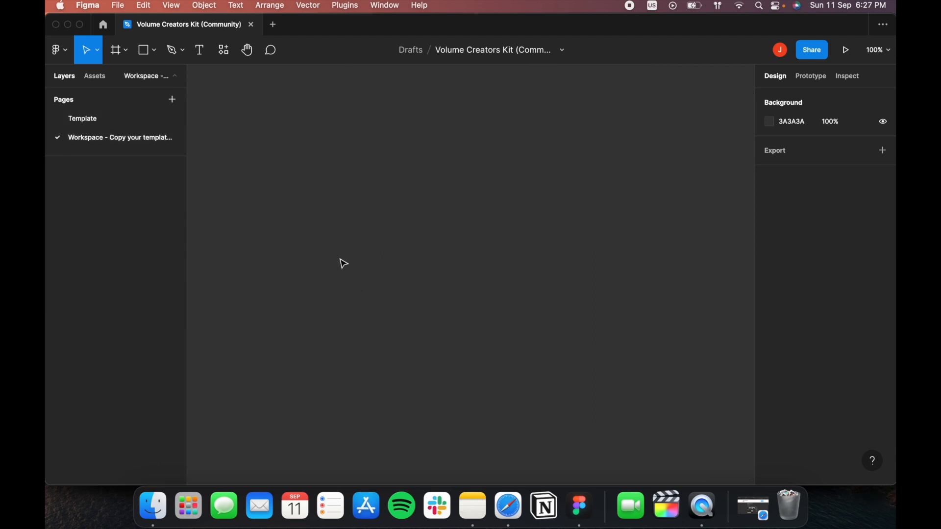
{"action": "left_click_drag", "start_coordinate": [328, 136], "coordinate": [603, 313]}
{"action": "left_click_drag", "start_coordinate": [426, 303], "coordinate": [345, 154]}
Copy the Cover Art - 2 frame from the Template page and paste it into the Workspace page.
{"action": "left_click", "coordinate": [84, 119]}
{"action": "left_click_drag", "start_coordinate": [346, 204], "coordinate": [411, 277]}
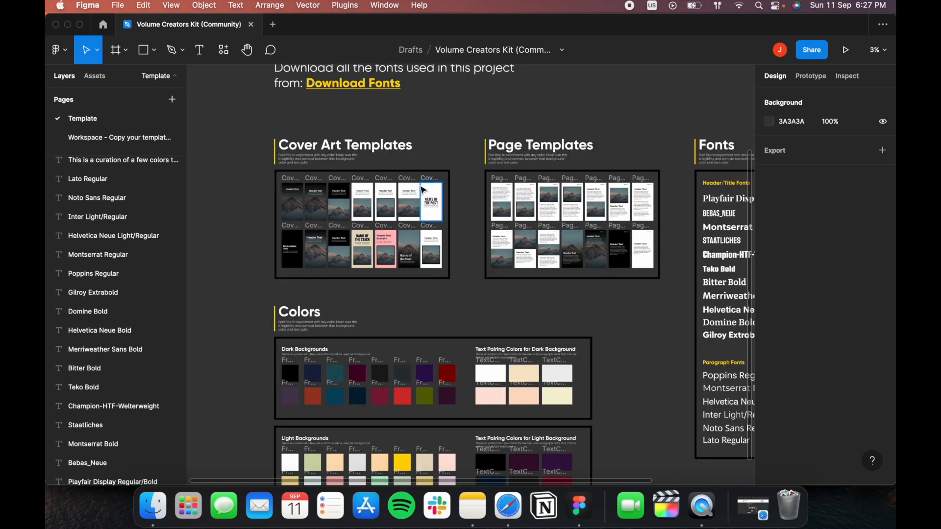
{"action": "scroll", "coordinate": [423, 190], "scroll_direction": "up", "scroll_amount": 2}
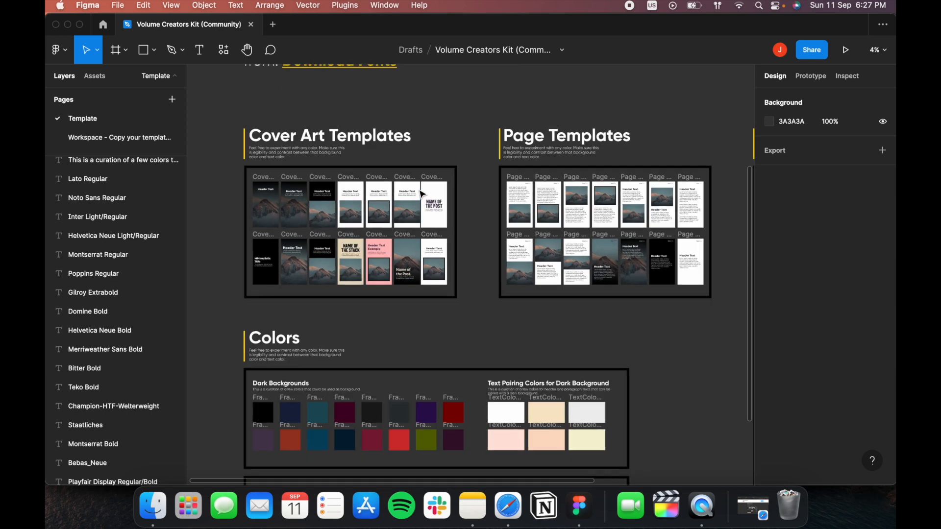
{"action": "scroll", "coordinate": [270, 186], "scroll_direction": "up", "scroll_amount": 3}
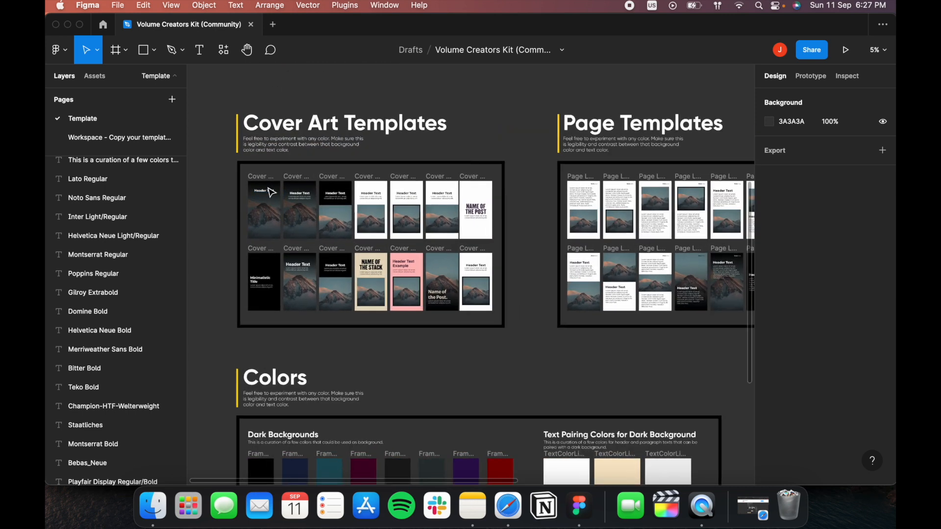
{"action": "scroll", "coordinate": [249, 220], "scroll_direction": "up", "scroll_amount": 3}
{"action": "scroll", "coordinate": [353, 196], "scroll_direction": "left", "scroll_amount": 2}
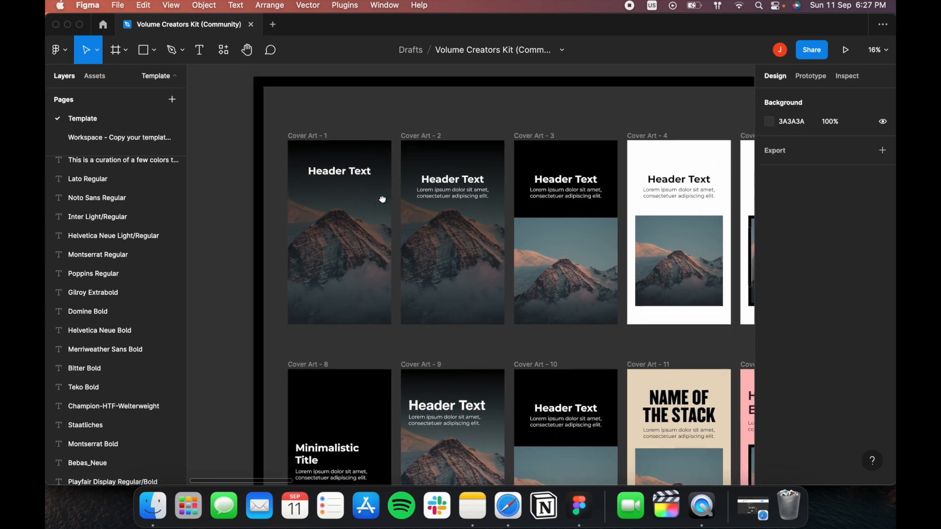
{"action": "scroll", "coordinate": [269, 183], "scroll_direction": "up", "scroll_amount": 2}
{"action": "scroll", "coordinate": [563, 280], "scroll_direction": "right", "scroll_amount": 2}
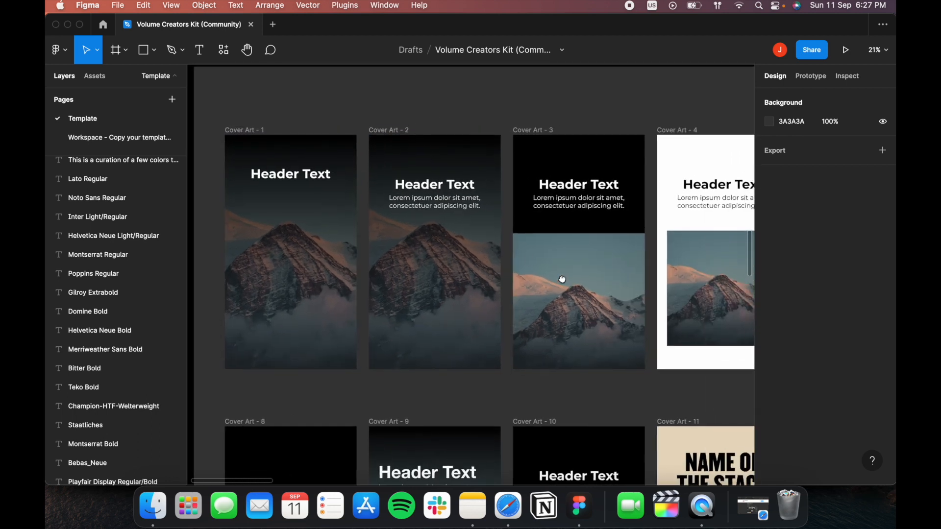
{"action": "left_click", "coordinate": [389, 131]}
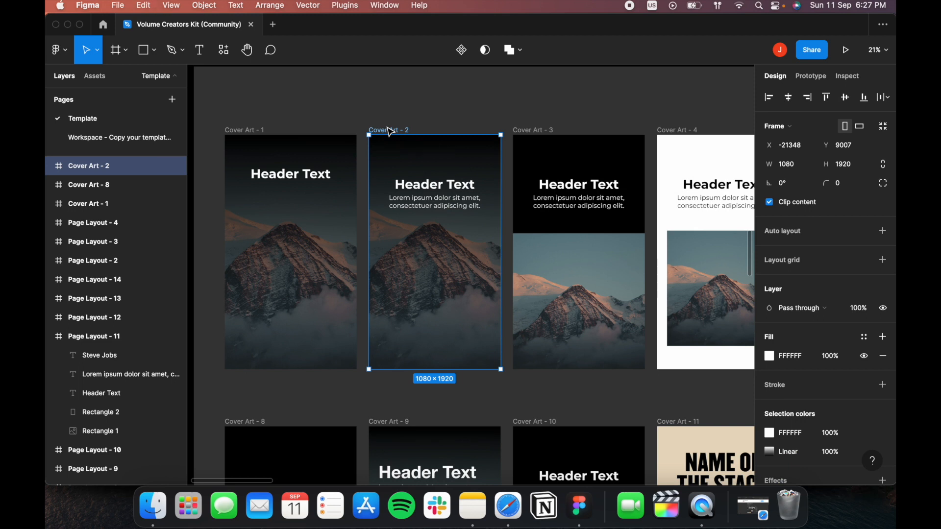
{"action": "left_click", "coordinate": [137, 138]}
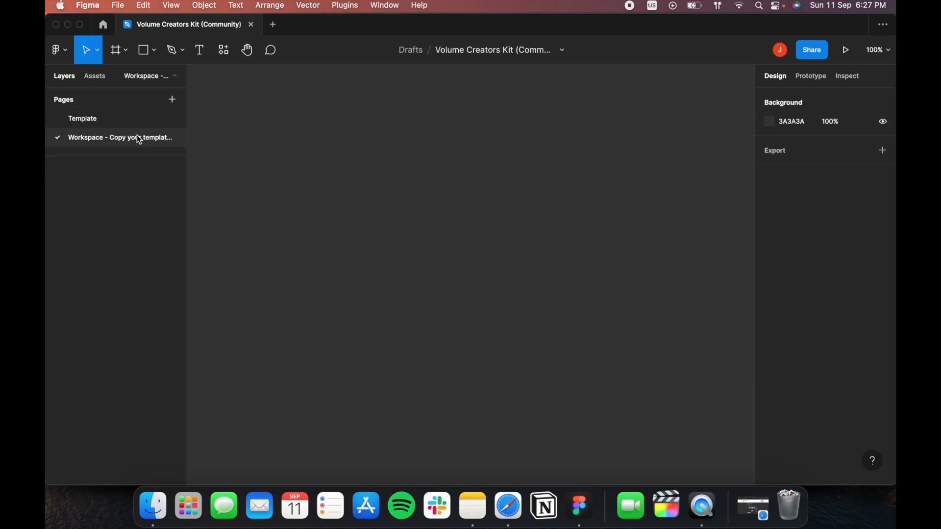
{"action": "key", "text": "super+v"}
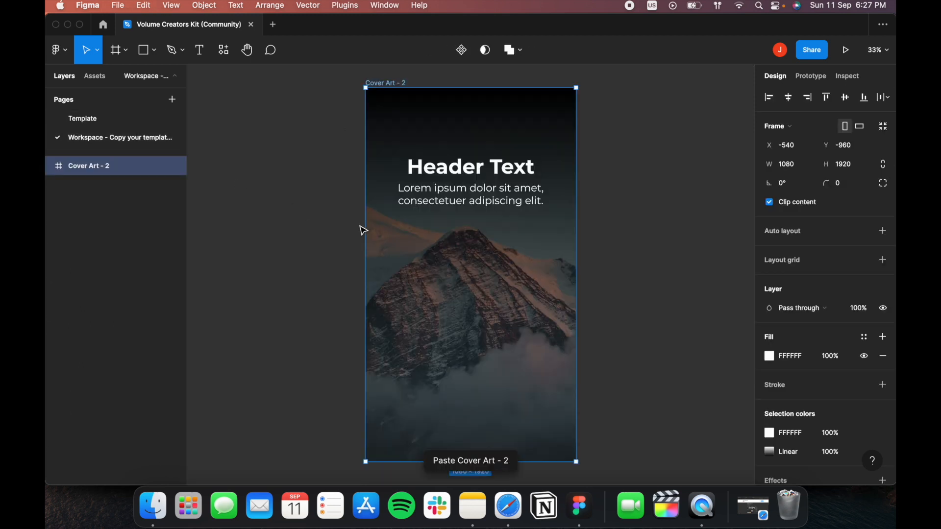
Rename the Cover Art - 2 frame in the workspace to "Slide- 1".
{"action": "scroll", "coordinate": [632, 301], "scroll_direction": "right", "scroll_amount": 2}
{"action": "left_click", "coordinate": [567, 293]}
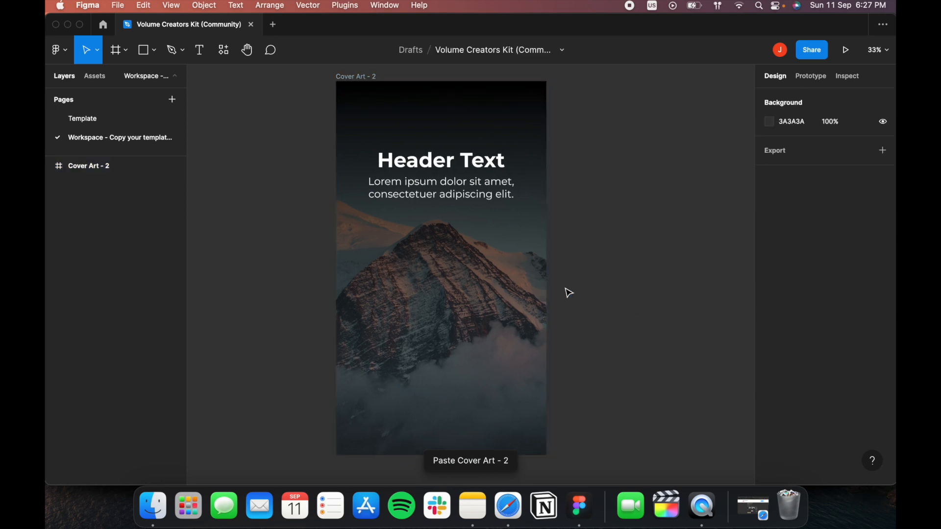
{"action": "left_click", "coordinate": [365, 81]}
{"action": "left_click", "coordinate": [370, 80]}
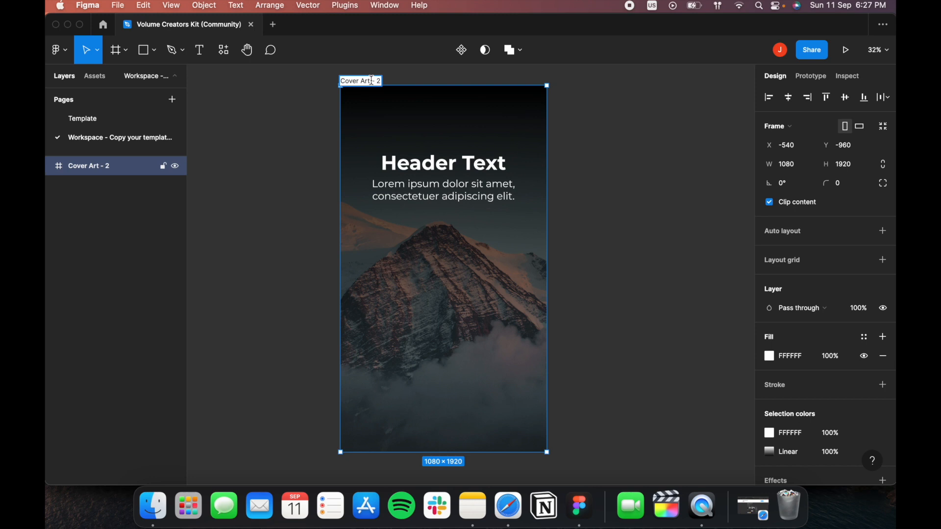
{"action": "left_click_drag", "start_coordinate": [371, 80], "coordinate": [305, 93]}
{"action": "type", "text": "Slide- 1"}
{"action": "left_click", "coordinate": [280, 155]}
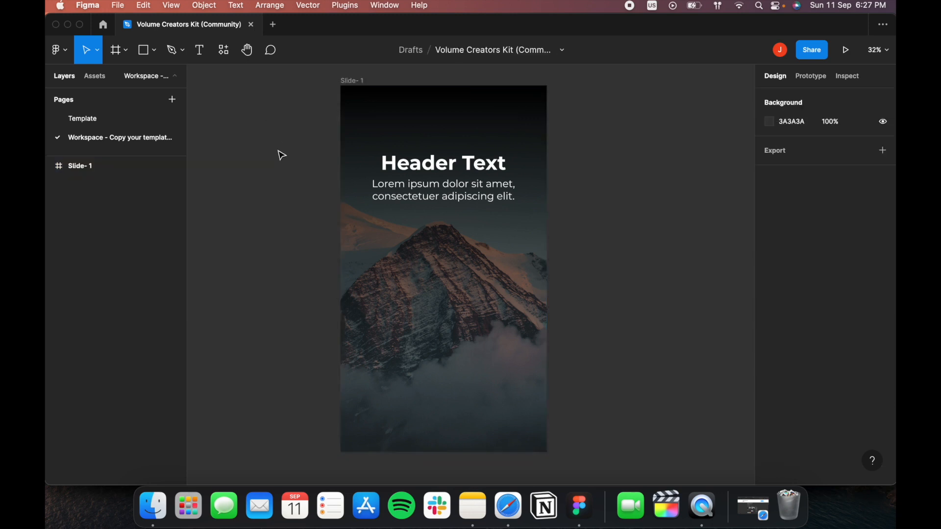
Copy the Page Layout - 14 frame from the Template page and paste it into the Workspace page.
{"action": "left_click", "coordinate": [108, 118]}
{"action": "scroll", "coordinate": [554, 260], "scroll_direction": "right", "scroll_amount": 1}
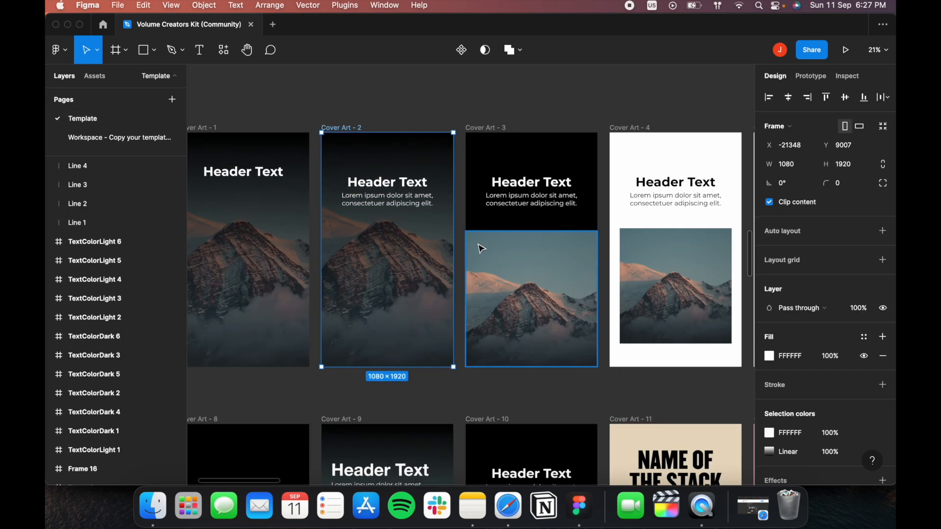
{"action": "scroll", "coordinate": [478, 248], "scroll_direction": "down", "scroll_amount": 4}
{"action": "scroll", "coordinate": [640, 249], "scroll_direction": "right", "scroll_amount": 7}
{"action": "mouse_move", "coordinate": [551, 231]}
{"action": "left_mouse_down"}
{"action": "mouse_move", "coordinate": [389, 185]}
{"action": "mouse_move", "coordinate": [236, 214]}
{"action": "left_mouse_up"}
{"action": "mouse_move", "coordinate": [419, 195]}
{"action": "left_mouse_down"}
{"action": "mouse_move", "coordinate": [324, 189]}
{"action": "mouse_move", "coordinate": [224, 154]}
{"action": "left_mouse_up"}
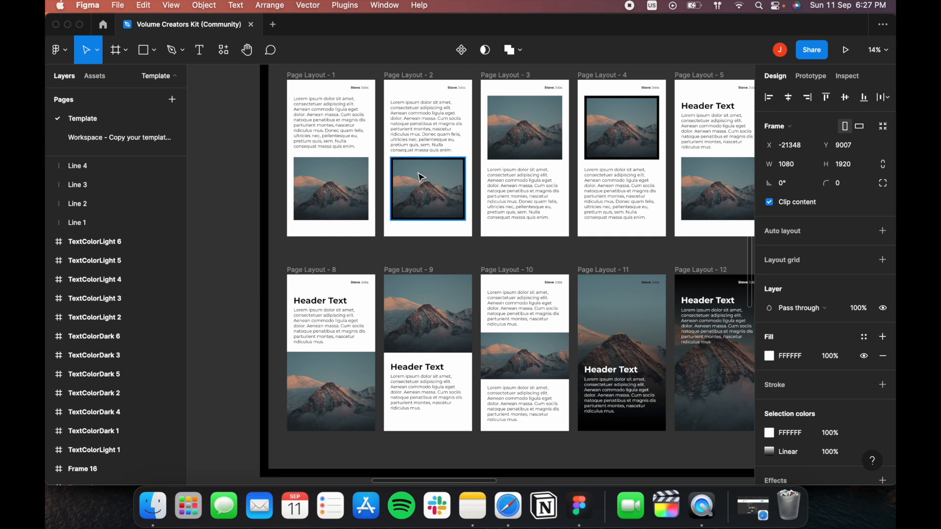
{"action": "scroll", "coordinate": [448, 209], "scroll_direction": "up", "scroll_amount": 2}
{"action": "scroll", "coordinate": [367, 292], "scroll_direction": "right", "scroll_amount": 5}
{"action": "scroll", "coordinate": [535, 192], "scroll_direction": "right", "scroll_amount": 3}
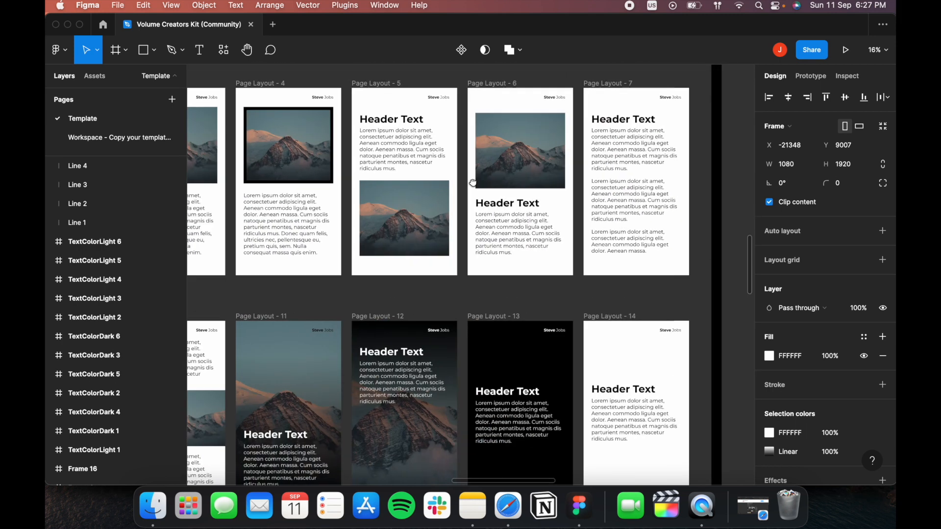
{"action": "scroll", "coordinate": [490, 221], "scroll_direction": "down", "scroll_amount": 4}
{"action": "scroll", "coordinate": [468, 241], "scroll_direction": "up", "scroll_amount": 3}
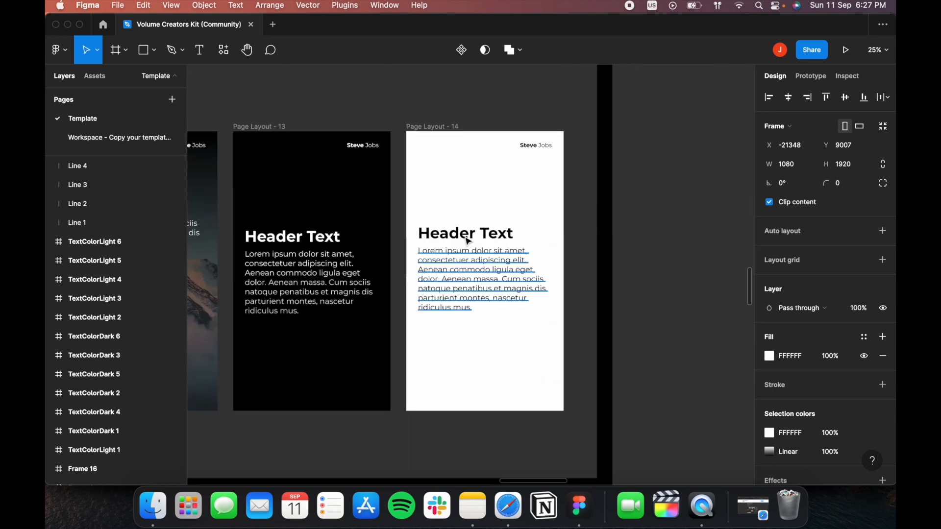
{"action": "left_click", "coordinate": [449, 127]}
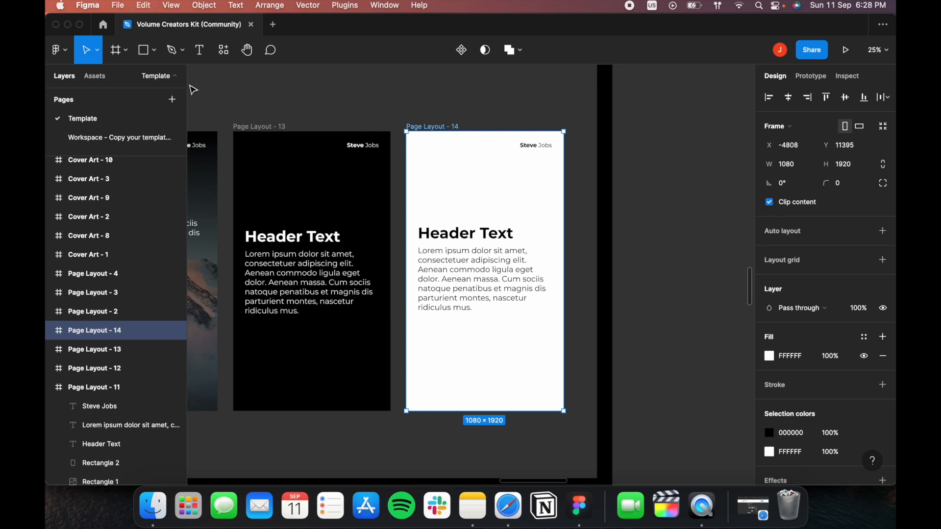
{"action": "left_click", "coordinate": [120, 143]}
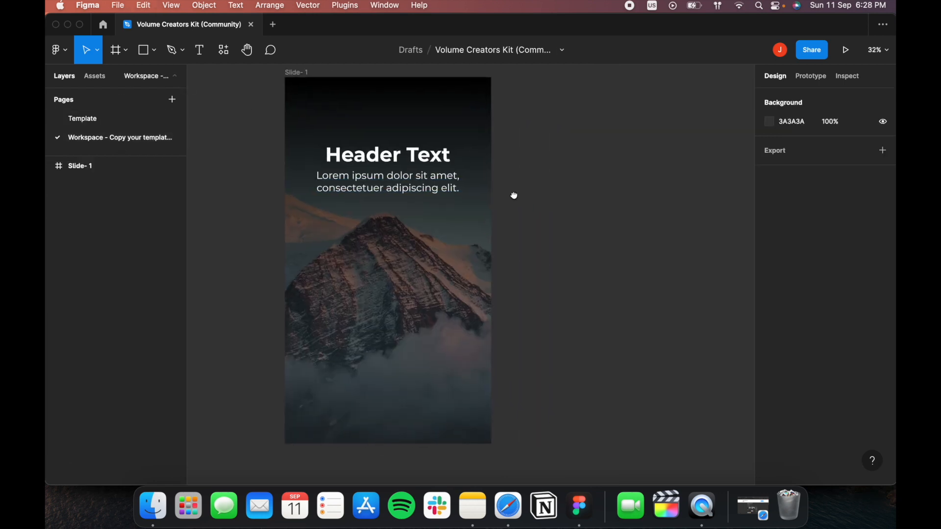
{"action": "key", "text": "ctrl+v"}
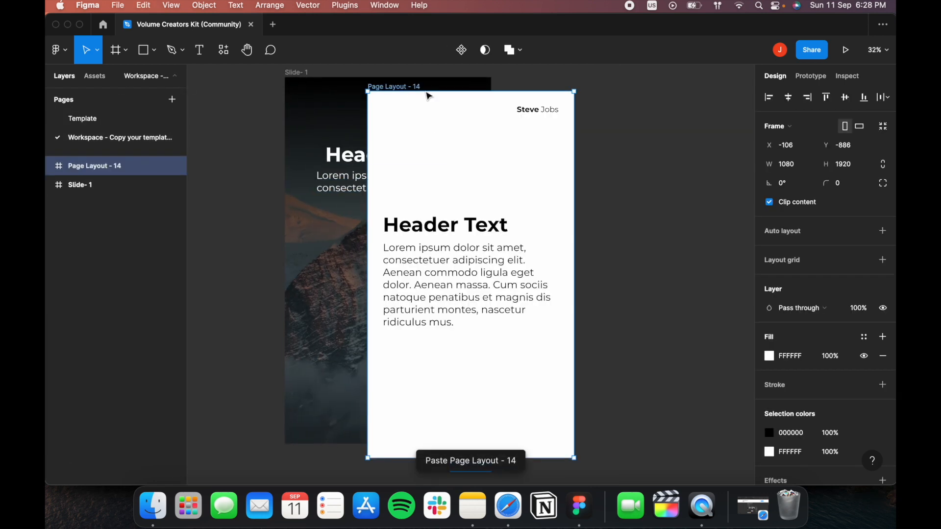
Move the Page Layout - 14 frame to X 632, Y -960, beside Slide- 1 with their upper edges aligned.
{"action": "left_click_drag", "start_coordinate": [425, 92], "coordinate": [545, 117]}
{"action": "scroll", "coordinate": [569, 124], "scroll_direction": "down", "scroll_amount": 3}
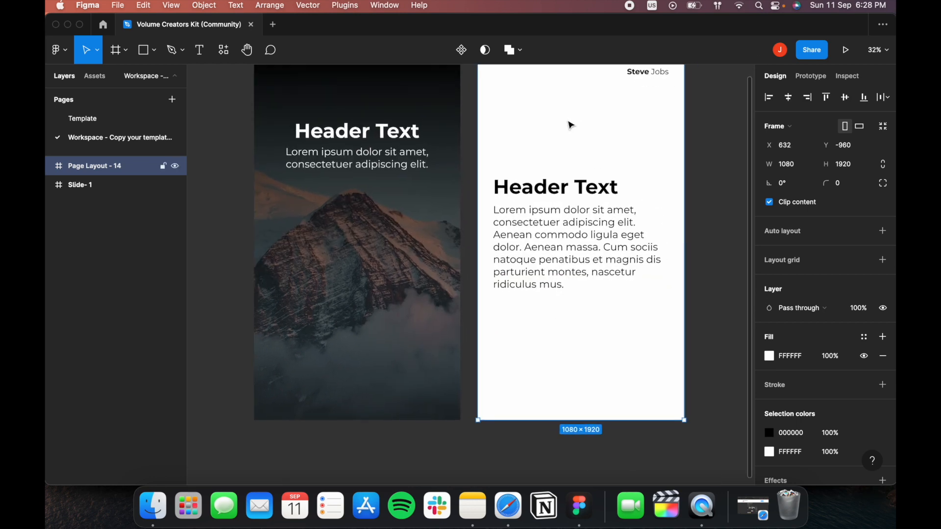
{"action": "scroll", "coordinate": [568, 129], "scroll_direction": "down", "scroll_amount": 2}
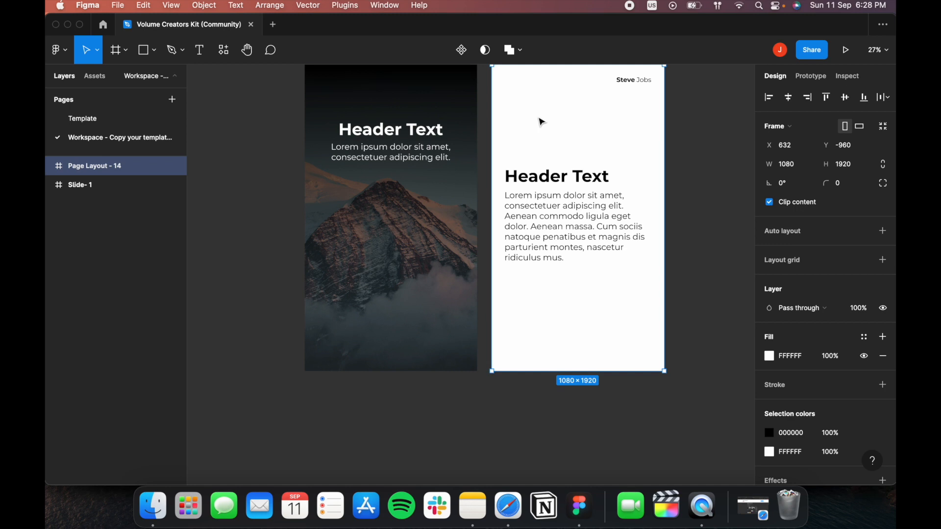
Copy the Page Layout - 10 frame from the Template page into the Workspace page, spaced 92 after Page Layout - 14.
{"action": "left_click", "coordinate": [94, 119]}
{"action": "left_click_drag", "start_coordinate": [288, 190], "coordinate": [494, 168]}
{"action": "scroll", "coordinate": [335, 158], "scroll_direction": "down", "scroll_amount": 3}
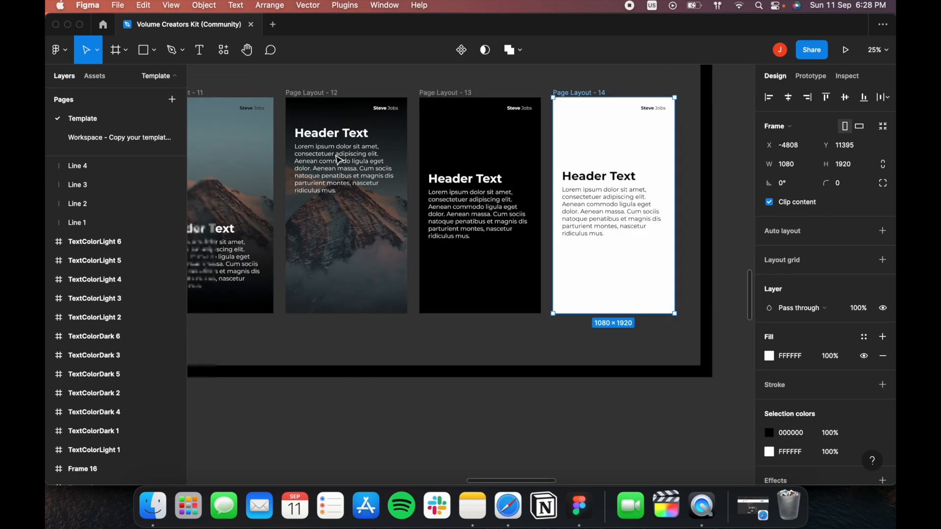
{"action": "left_click_drag", "start_coordinate": [335, 159], "coordinate": [545, 153]}
{"action": "scroll", "coordinate": [326, 123], "scroll_direction": "up", "scroll_amount": 5}
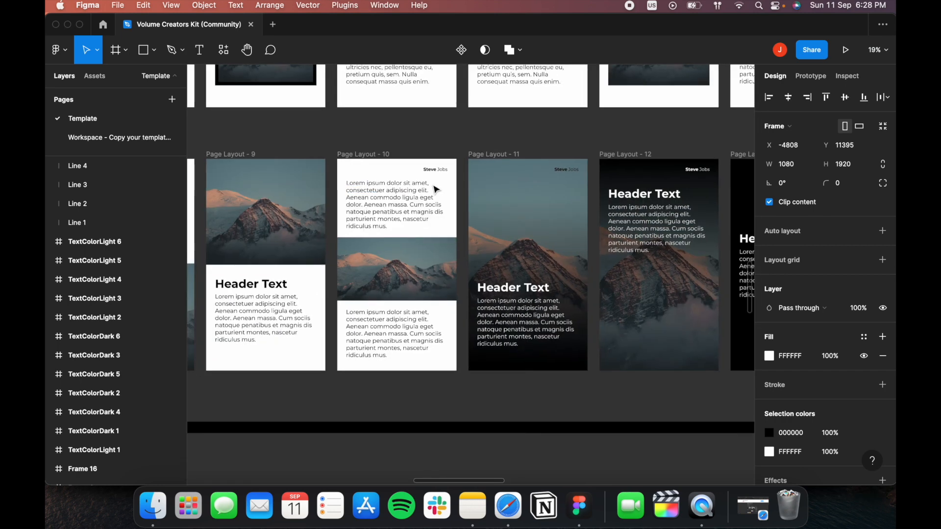
{"action": "scroll", "coordinate": [406, 143], "scroll_direction": "down", "scroll_amount": 3}
{"action": "scroll", "coordinate": [437, 170], "scroll_direction": "up", "scroll_amount": 2}
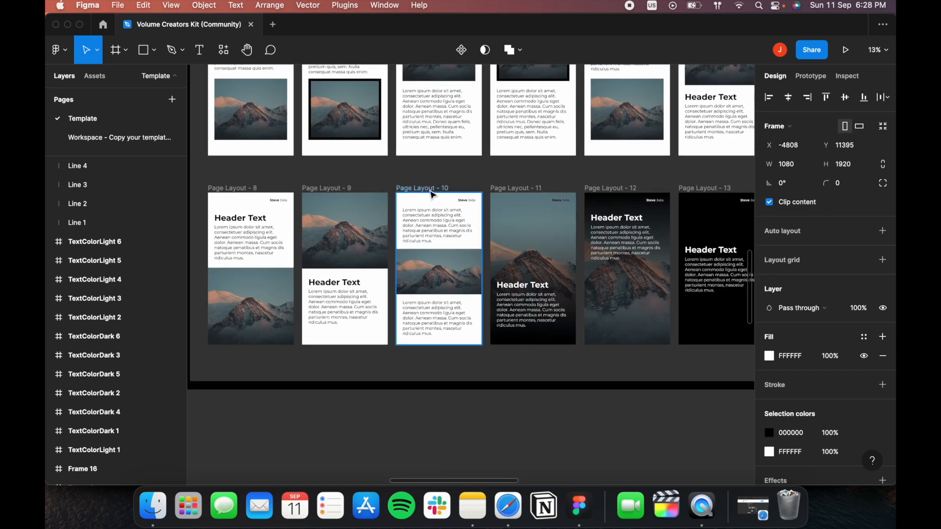
{"action": "left_click", "coordinate": [432, 194]}
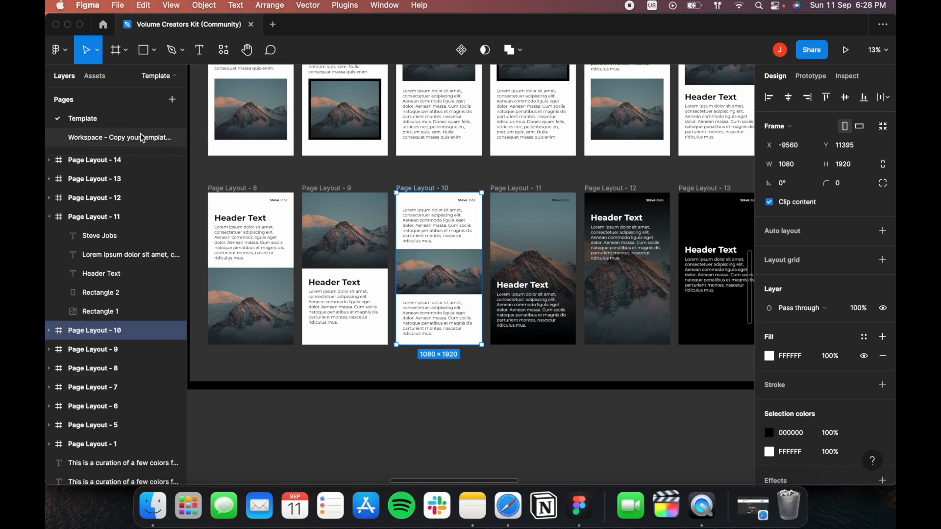
{"action": "left_click", "coordinate": [140, 137]}
{"action": "key", "text": "shift+2"}
{"action": "key", "text": "super+v"}
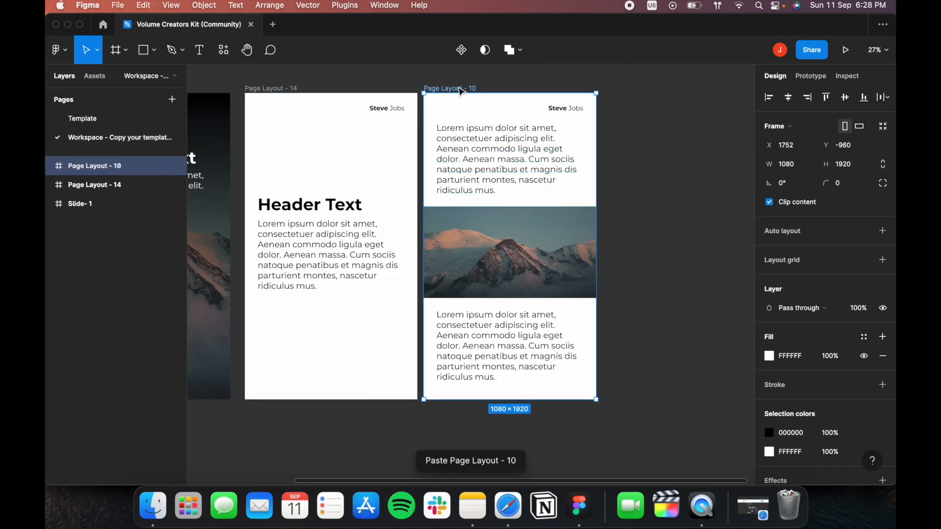
{"action": "left_click_drag", "start_coordinate": [462, 91], "coordinate": [468, 95]}
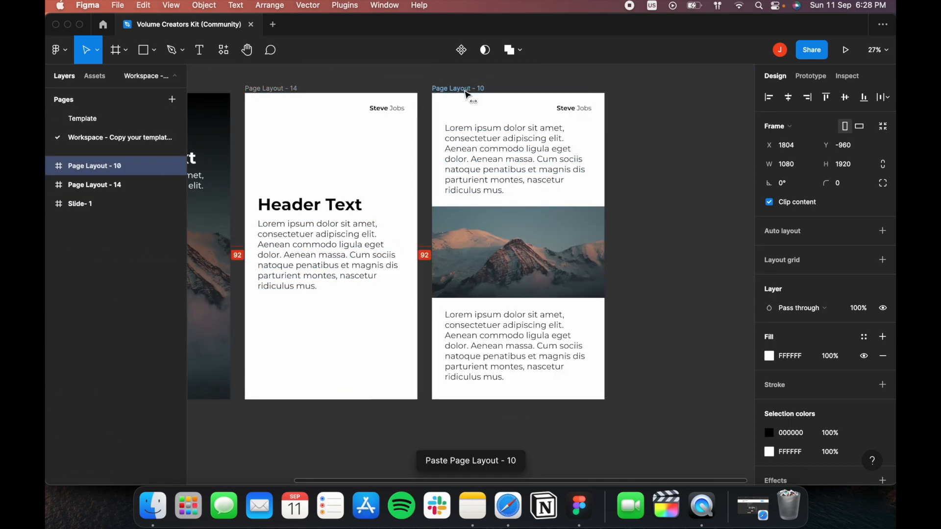
Copy the Page Layout - 11 frame from the Template page into the Workspace page, evenly spaced after Page Layout - 10 at X 2976.
{"action": "left_click", "coordinate": [81, 118]}
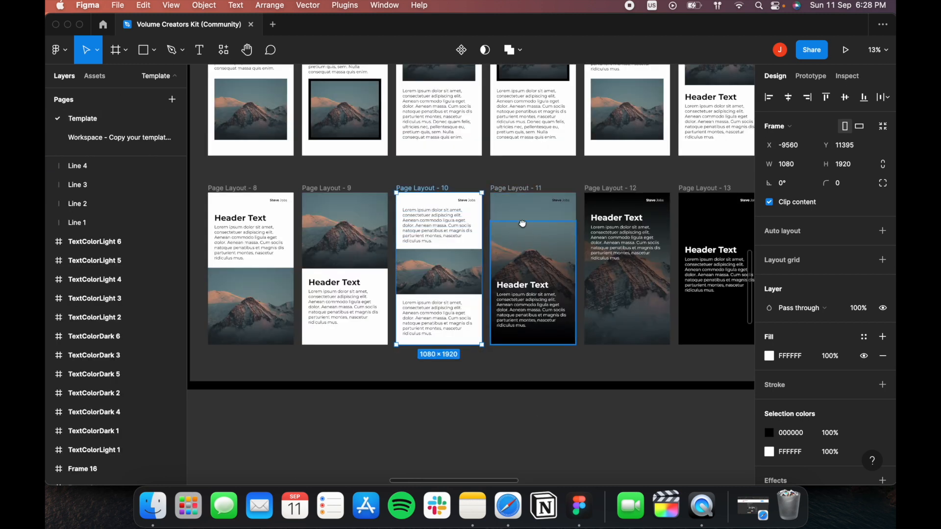
{"action": "scroll", "coordinate": [521, 222], "scroll_direction": "right", "scroll_amount": 5}
{"action": "scroll", "coordinate": [292, 199], "scroll_direction": "left", "scroll_amount": 4}
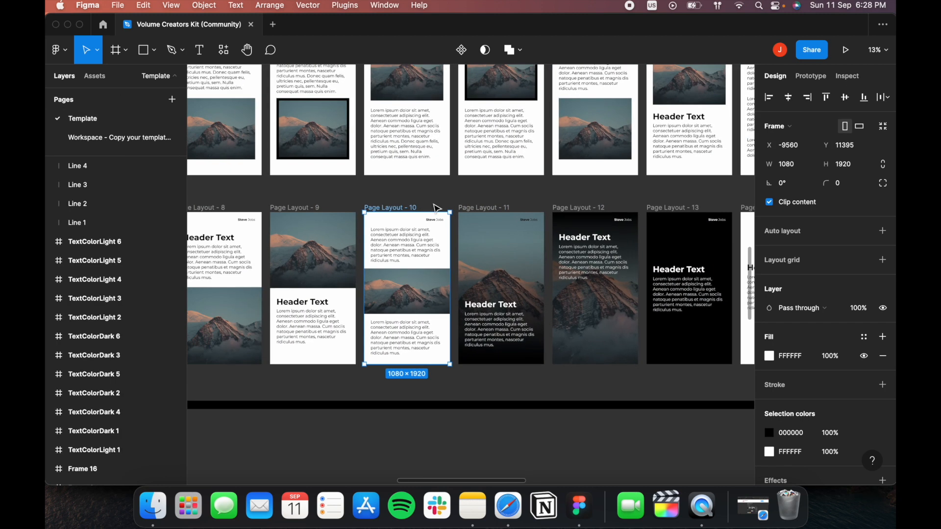
{"action": "left_click", "coordinate": [498, 207]}
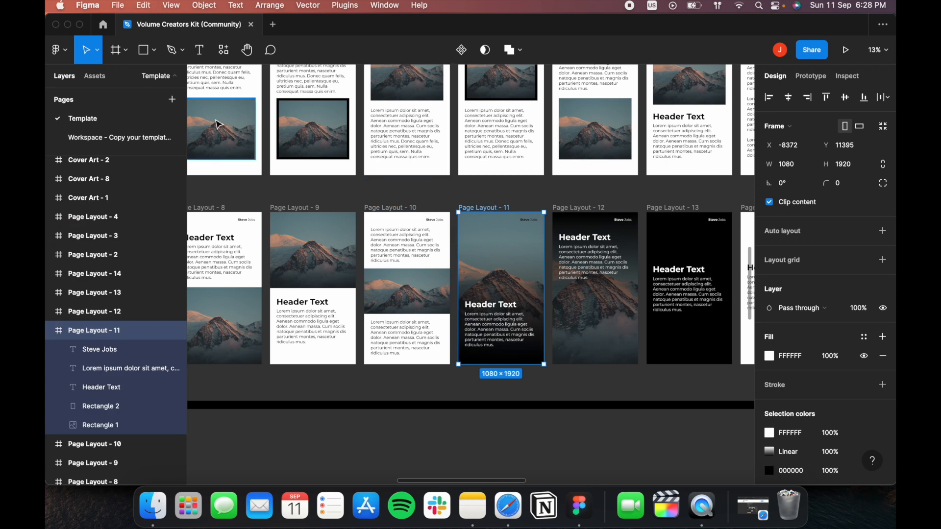
{"action": "left_click", "coordinate": [126, 141]}
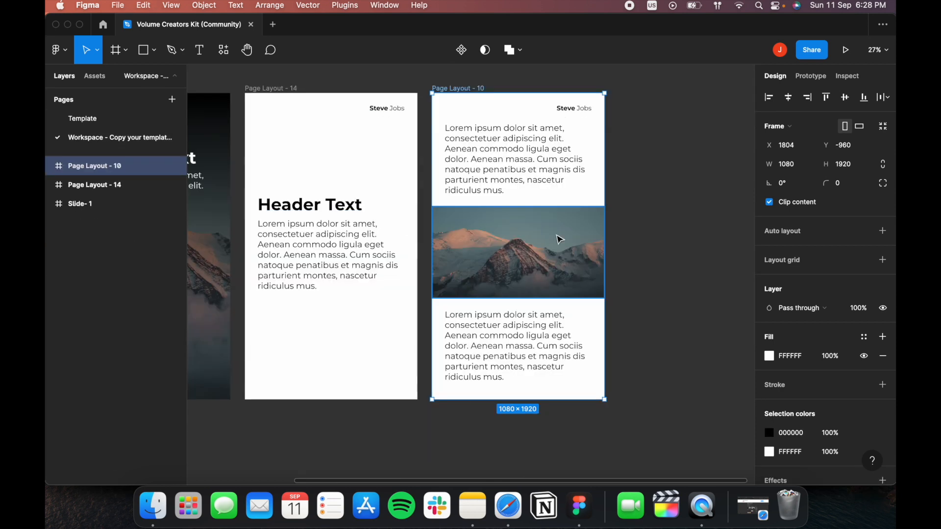
{"action": "key", "text": "super+v"}
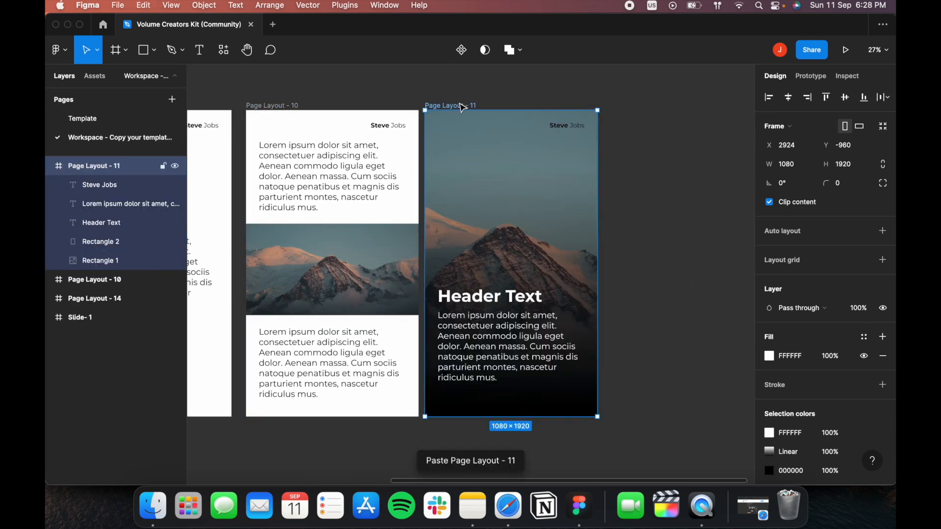
{"action": "left_click_drag", "start_coordinate": [462, 109], "coordinate": [472, 110]}
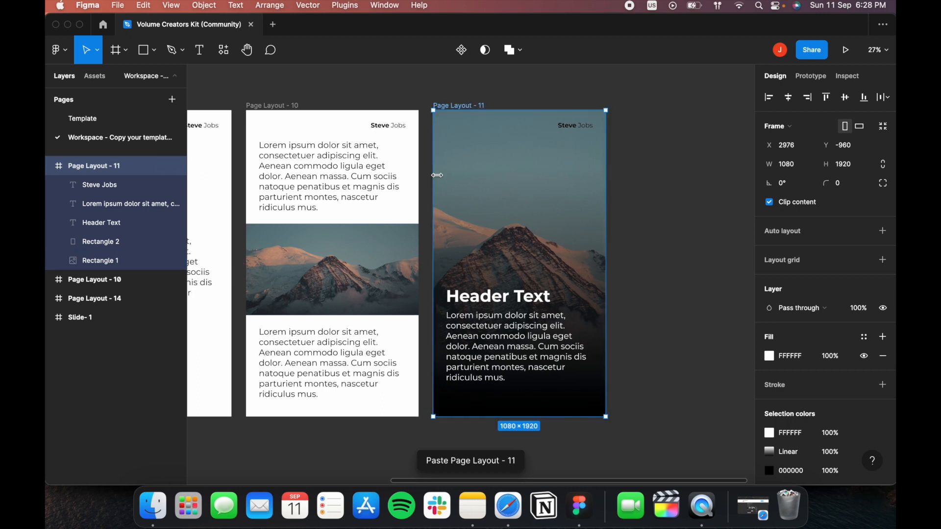
{"action": "scroll", "coordinate": [413, 174], "scroll_direction": "down", "scroll_amount": 4}
{"action": "left_click_drag", "start_coordinate": [385, 156], "coordinate": [536, 157]}
{"action": "scroll", "coordinate": [535, 157], "scroll_direction": "down", "scroll_amount": 3}
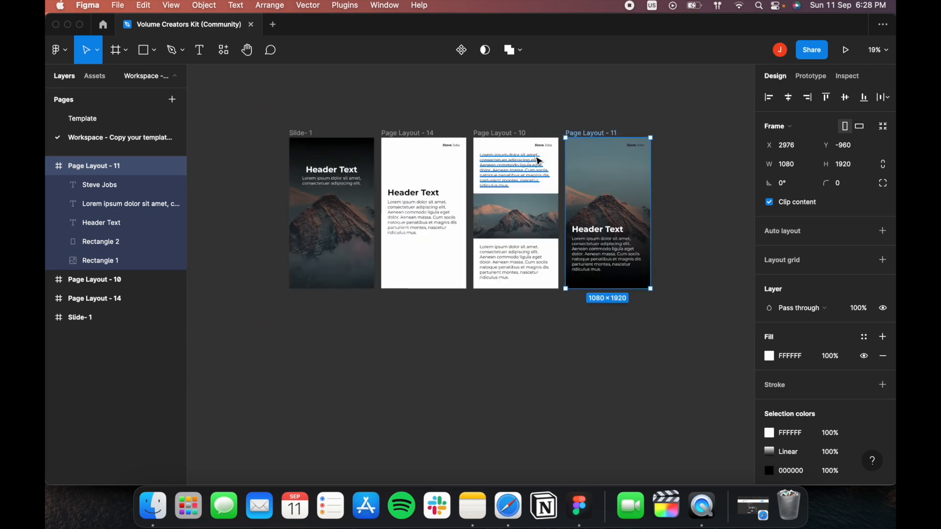
{"action": "left_click", "coordinate": [537, 315]}
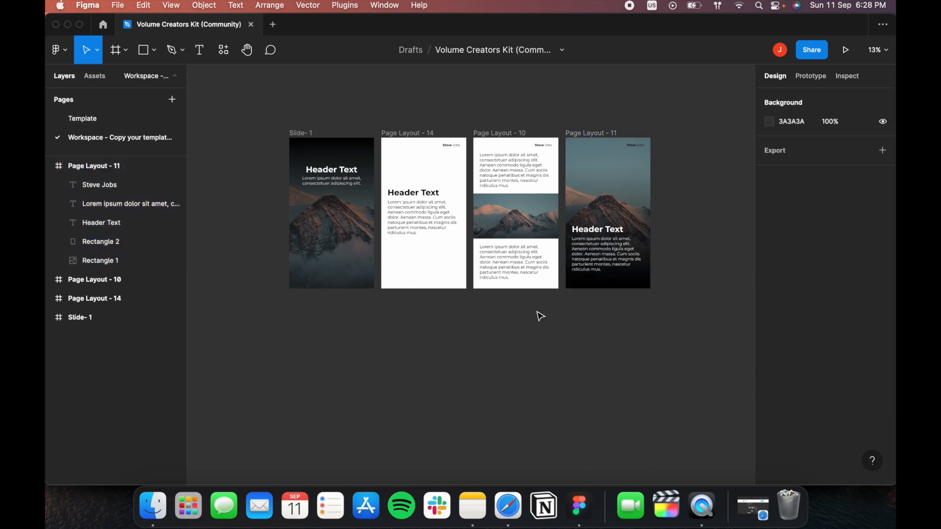
Try to copy the Page Layout - 13 frame from the Template page into the Workspace page, undoing each paste inside Slide- 1.
{"action": "left_click", "coordinate": [356, 218]}
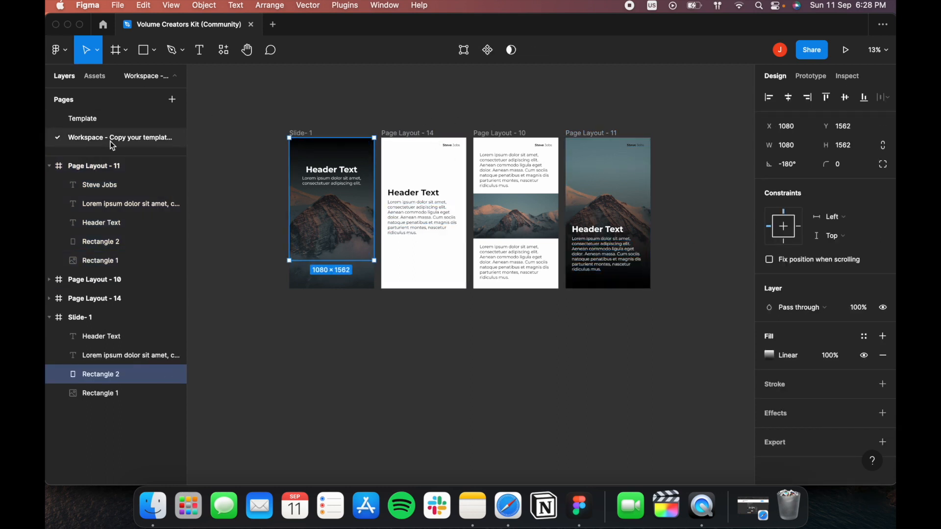
{"action": "left_click", "coordinate": [81, 118]}
{"action": "scroll", "coordinate": [623, 230], "scroll_direction": "right", "scroll_amount": 5}
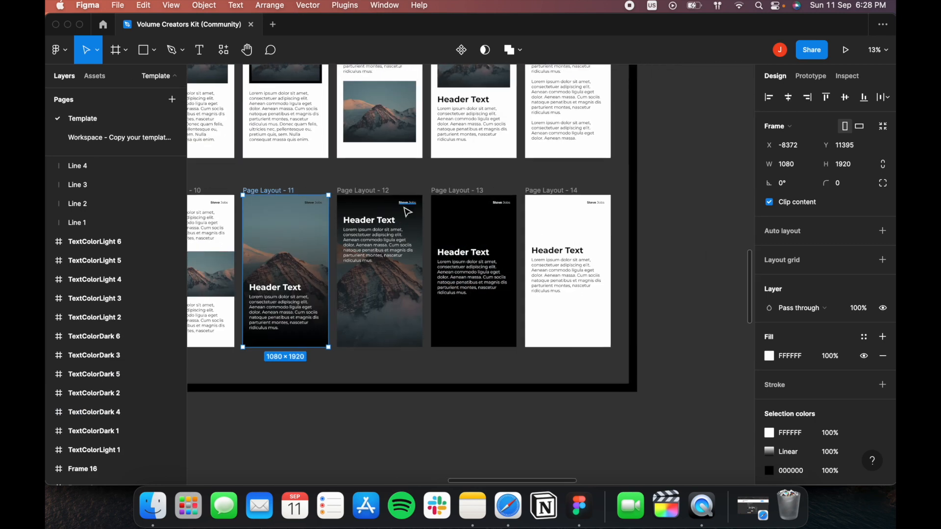
{"action": "left_click", "coordinate": [442, 191]}
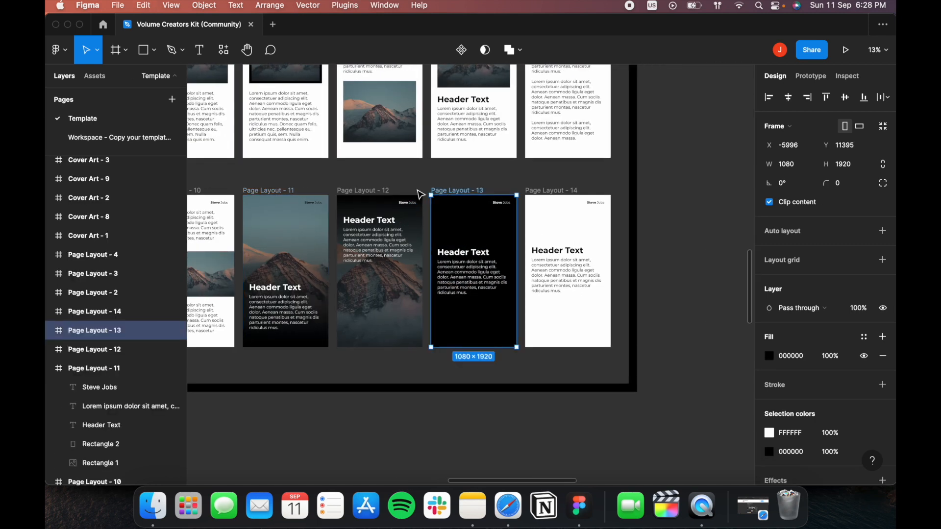
{"action": "left_click", "coordinate": [128, 138]}
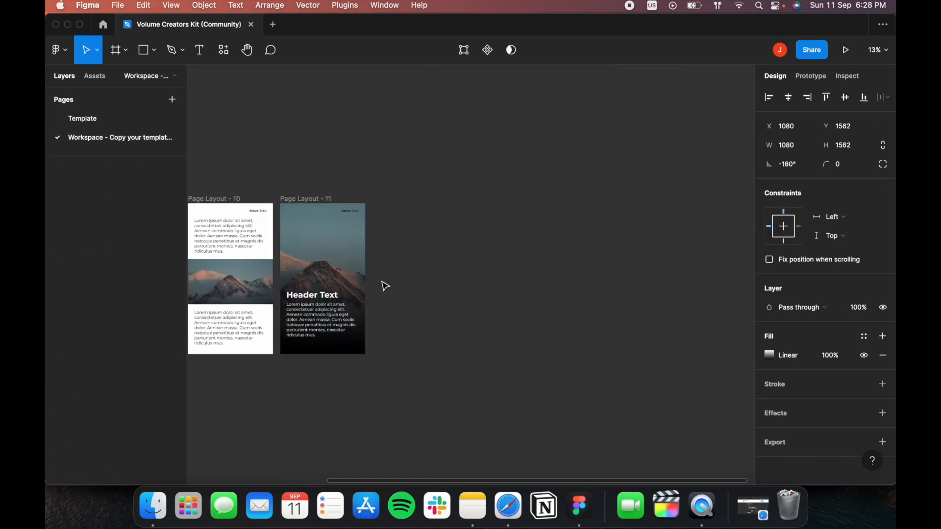
{"action": "key", "text": "super+v"}
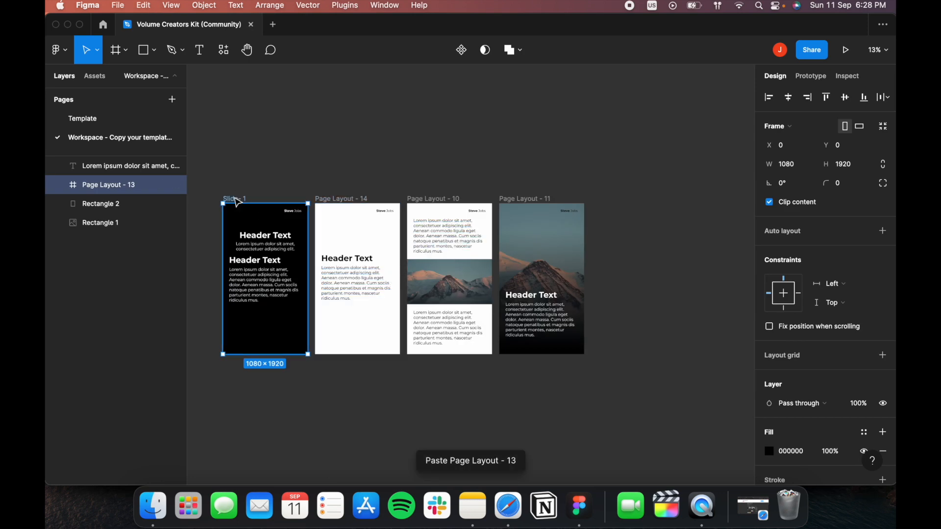
{"action": "key", "text": "super+z"}
{"action": "scroll", "coordinate": [331, 283], "scroll_direction": "right", "scroll_amount": 6}
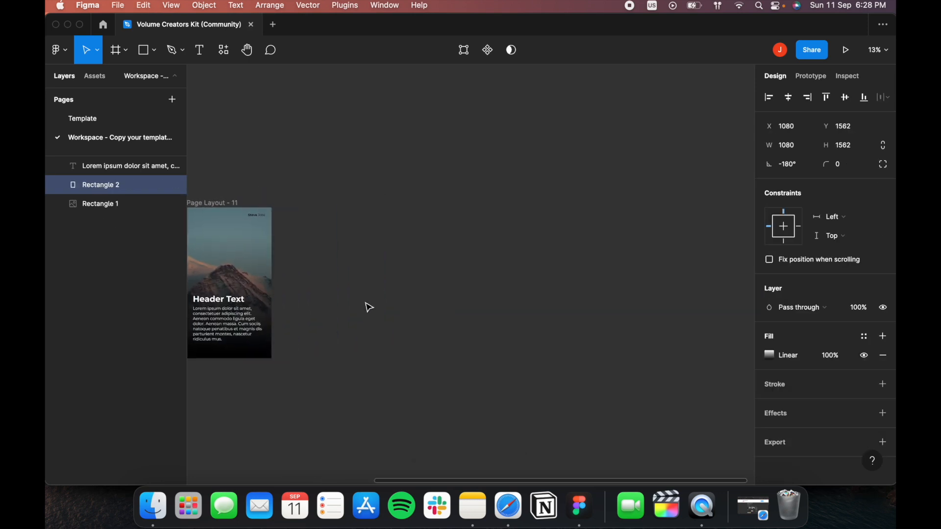
{"action": "key", "text": "super+v"}
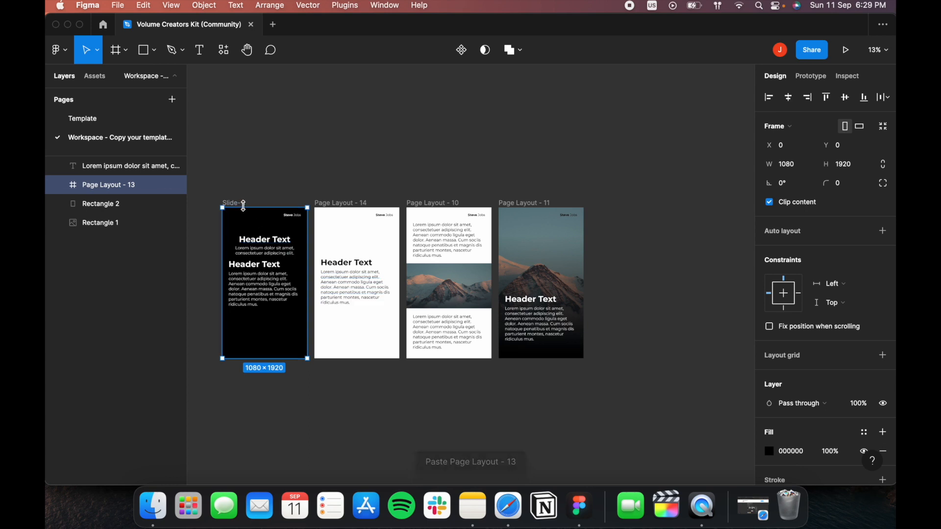
{"action": "key", "text": "super+z"}
Copy the Page Layout - 13 frame on the Template page and return to the Workspace page.
{"action": "left_click", "coordinate": [83, 118]}
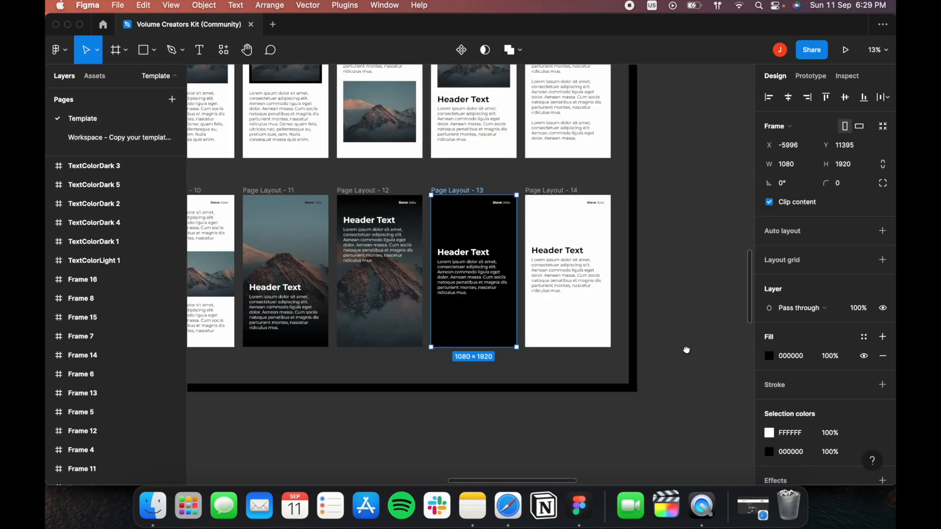
{"action": "left_click_drag", "start_coordinate": [686, 350], "coordinate": [674, 364]}
{"action": "left_click", "coordinate": [674, 363]}
{"action": "left_click", "coordinate": [451, 208]}
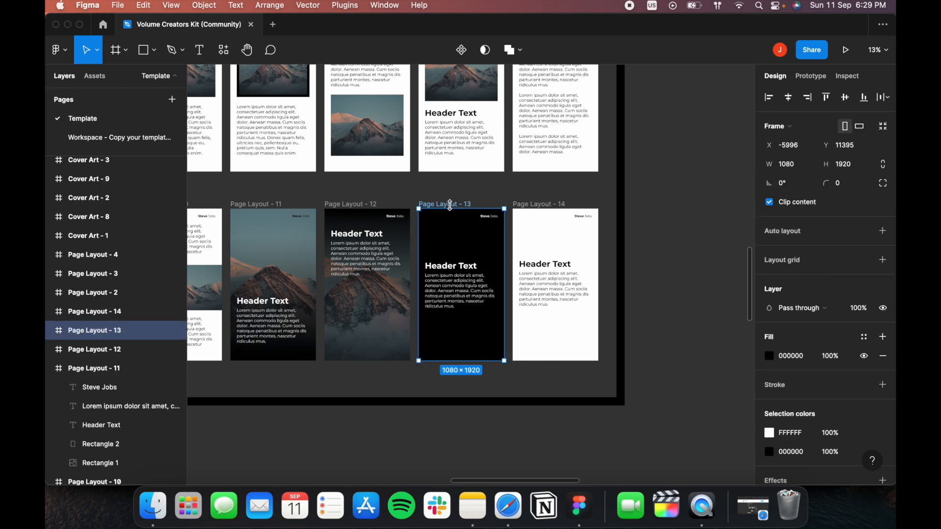
{"action": "left_click", "coordinate": [131, 138]}
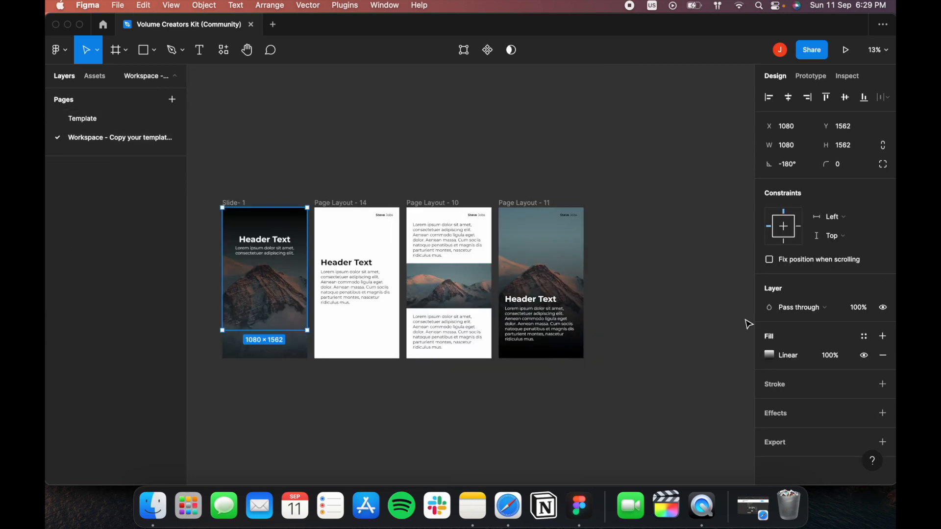
Try to paste the Page Layout - 13 frame and move it out of Slide- 1, undoing the move and the paste.
{"action": "scroll", "coordinate": [481, 288], "scroll_direction": "right", "scroll_amount": 10}
{"action": "key", "text": "cmd+v"}
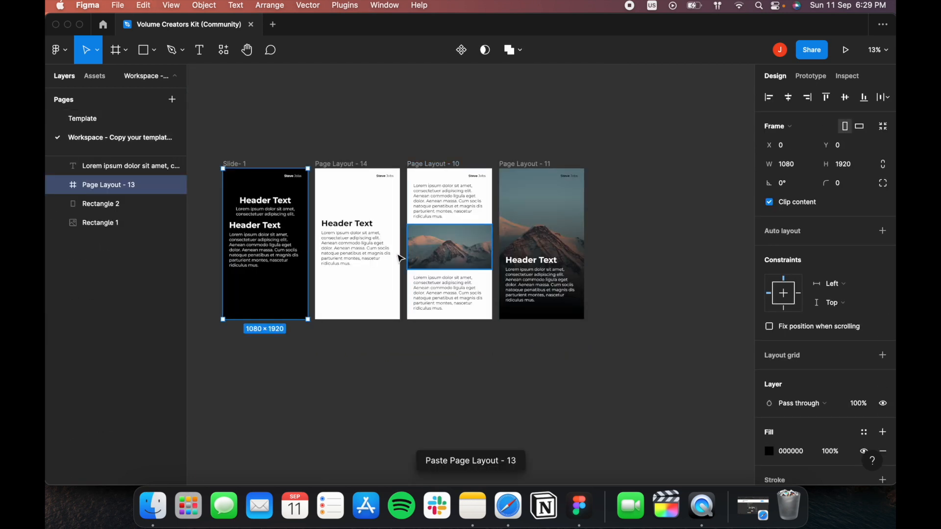
{"action": "left_click_drag", "start_coordinate": [250, 166], "coordinate": [319, 165]}
{"action": "key", "text": "super+z"}
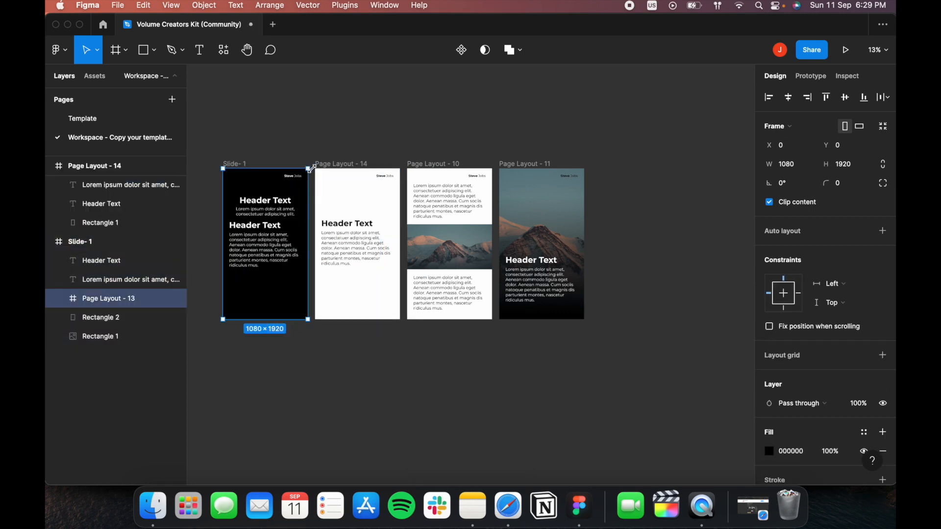
{"action": "key", "text": "super+z"}
With nothing selected, paste the Page Layout - 13 frame and place it evenly spaced after Page Layout - 11, upper edges aligned.
{"action": "left_click", "coordinate": [471, 418]}
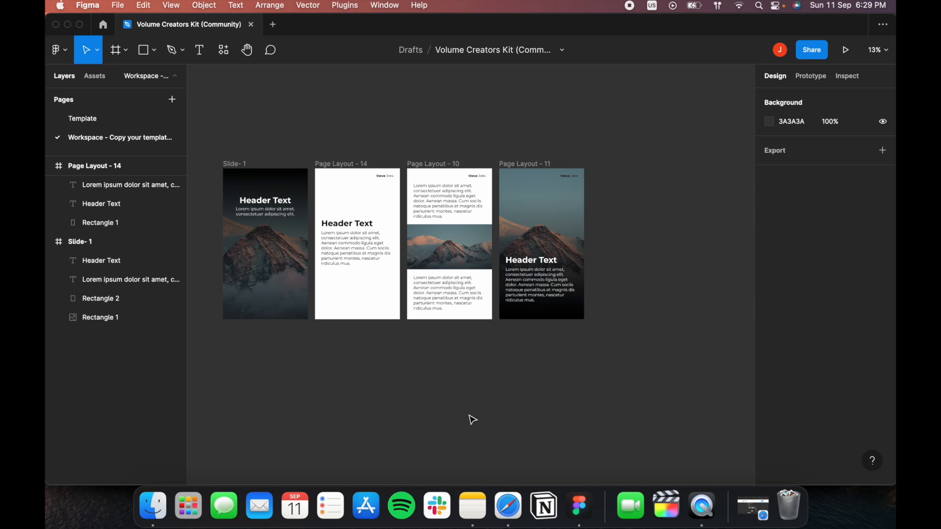
{"action": "key", "text": "super+v"}
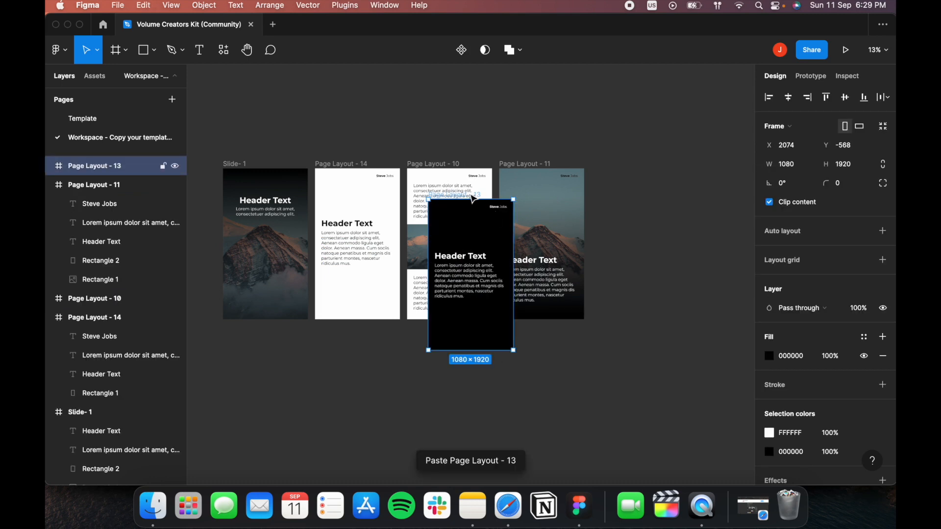
{"action": "left_click_drag", "start_coordinate": [473, 198], "coordinate": [636, 169]}
{"action": "left_click", "coordinate": [645, 347]}
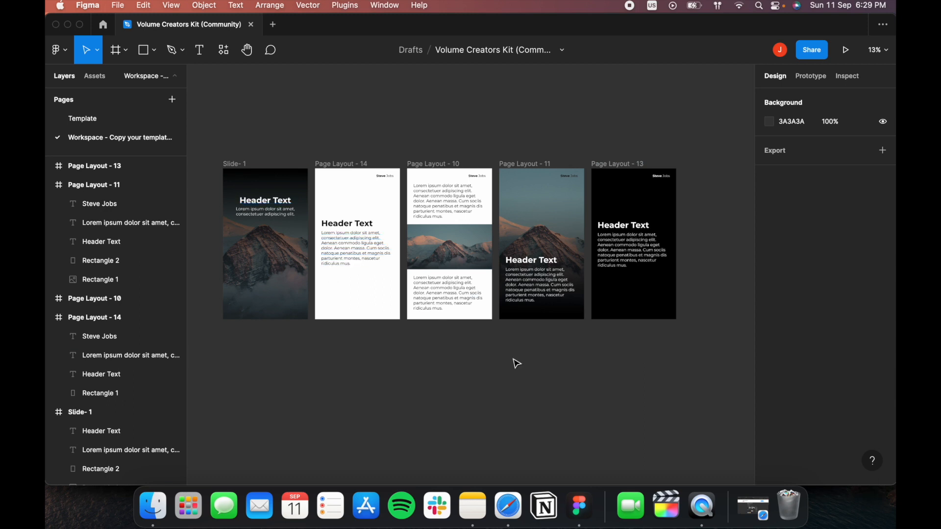
Move the dark gradient rectangle out of Slide- 1 to X -632, Y 602, and check the header and body text without it.
{"action": "scroll", "coordinate": [346, 248], "scroll_direction": "up", "scroll_amount": 3}
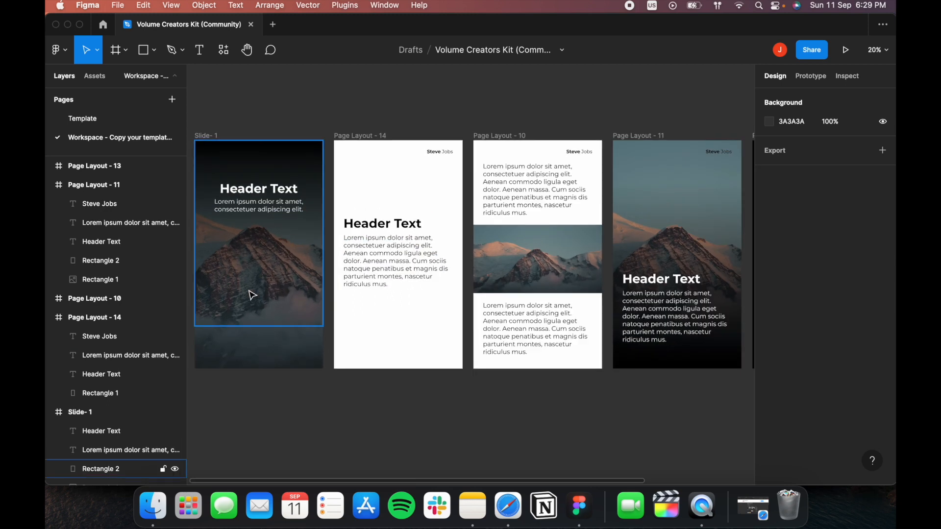
{"action": "scroll", "coordinate": [380, 288], "scroll_direction": "left", "scroll_amount": 5}
{"action": "scroll", "coordinate": [421, 260], "scroll_direction": "up", "scroll_amount": 4}
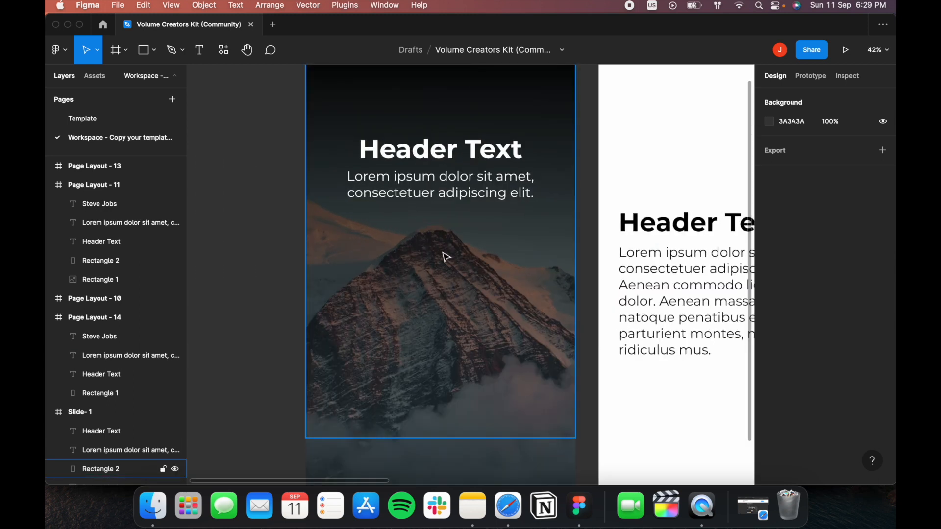
{"action": "scroll", "coordinate": [446, 256], "scroll_direction": "down", "scroll_amount": 1}
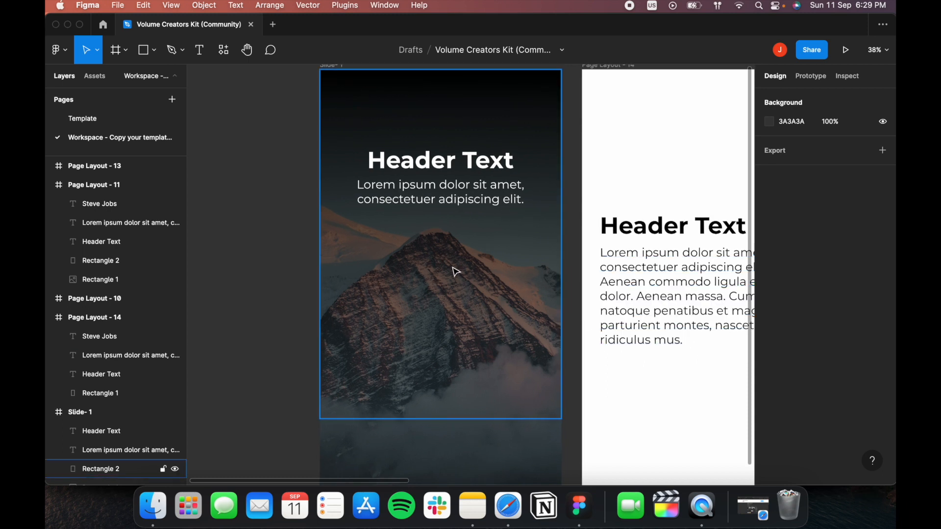
{"action": "left_click", "coordinate": [455, 268]}
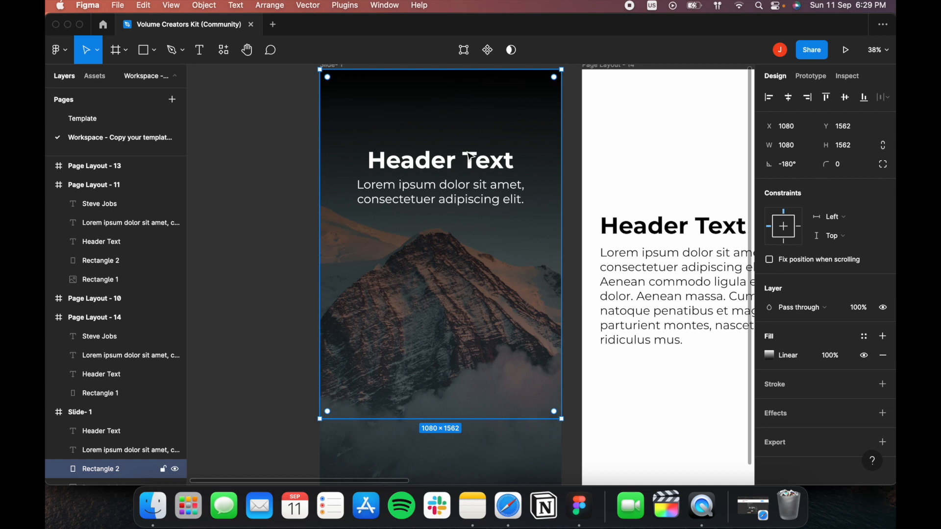
{"action": "left_click_drag", "start_coordinate": [489, 133], "coordinate": [226, 124]}
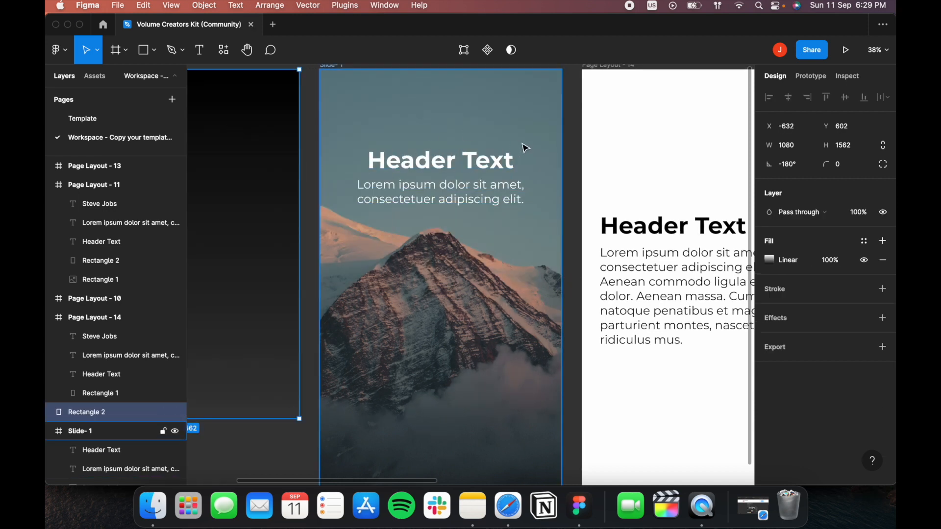
{"action": "left_click", "coordinate": [443, 167]}
{"action": "left_click", "coordinate": [435, 188]}
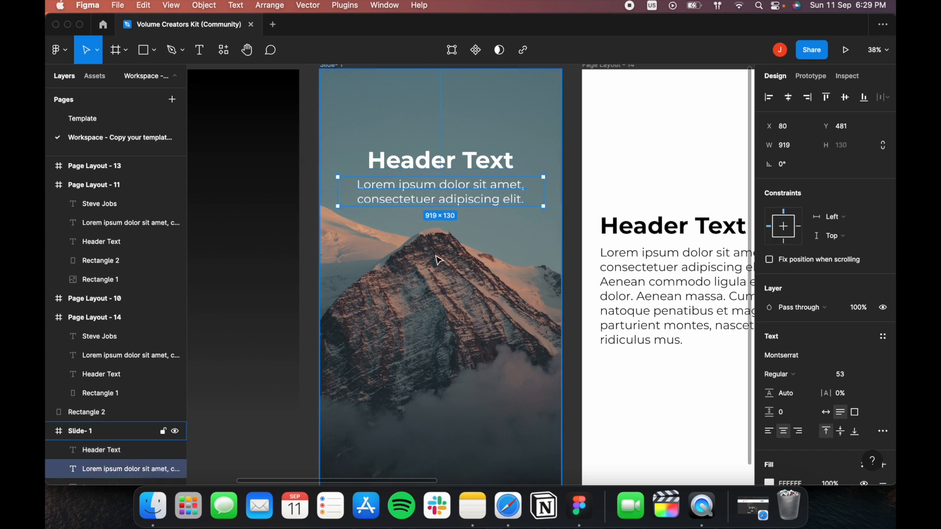
{"action": "key", "text": "Escape"}
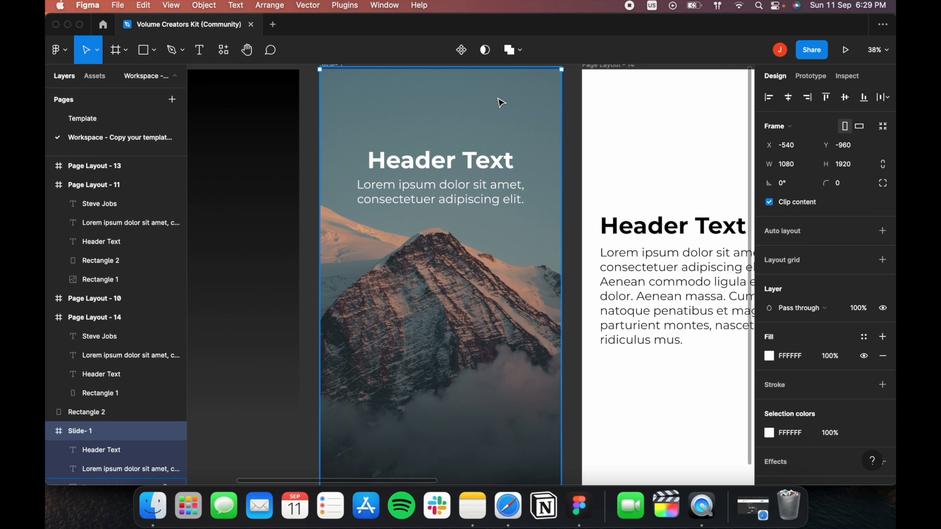
Put the gradient rectangle back over Slide- 1 at X 1079, Y 1562, and stack it beneath the header and body text.
{"action": "left_click_drag", "start_coordinate": [246, 188], "coordinate": [506, 211]}
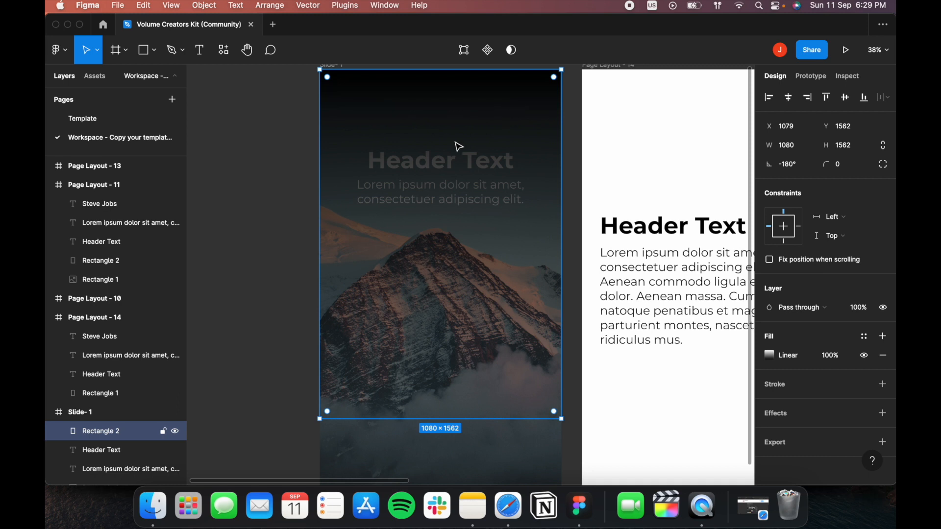
{"action": "scroll", "coordinate": [373, 206], "scroll_direction": "down", "scroll_amount": 1}
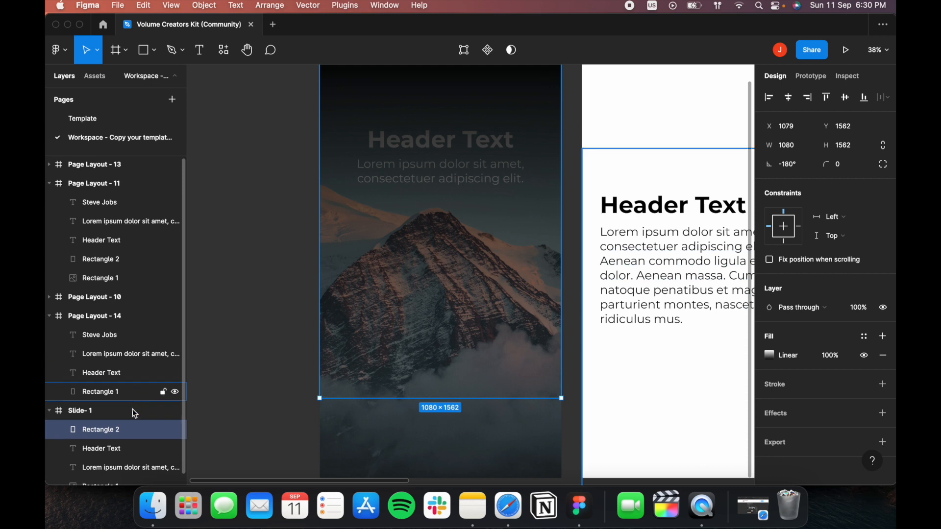
{"action": "left_click_drag", "start_coordinate": [125, 438], "coordinate": [116, 475]}
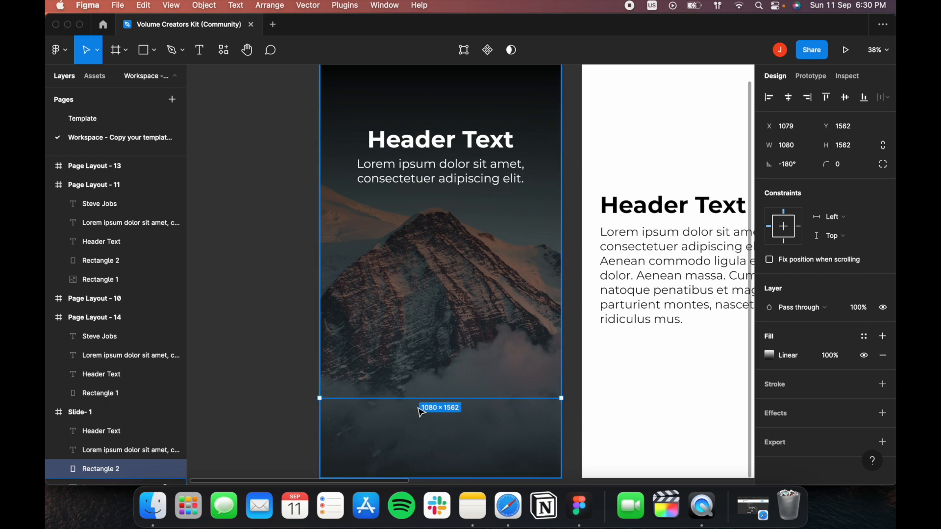
Shift the gradient rectangle forward and backward in Slide- 1's layer order, and view the available stacking commands.
{"action": "key", "text": "super+bracketright"}
{"action": "key", "text": "super+bracketleft"}
{"action": "key", "text": "super+bracketright"}
{"action": "key", "text": "super+bracketright"}
{"action": "key", "text": "super+bracketleft"}
{"action": "key", "text": "super+bracketleft"}
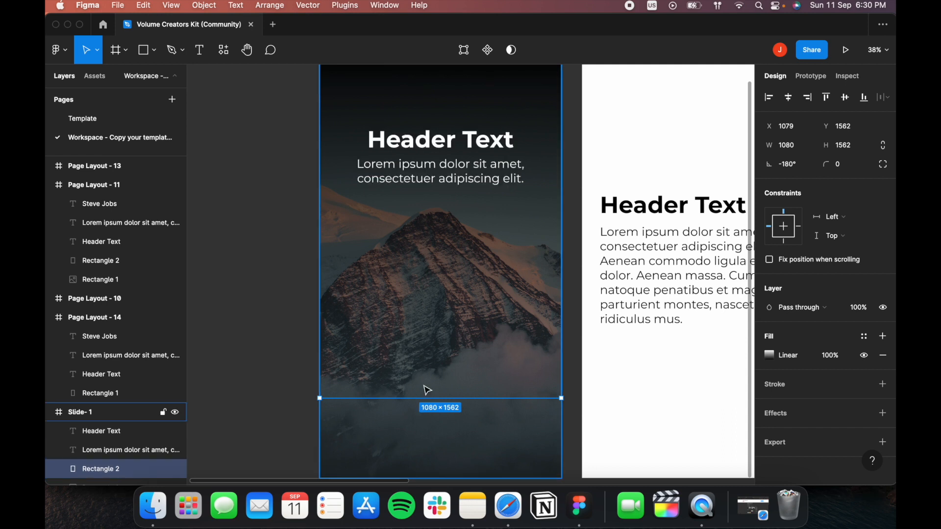
{"action": "right_click", "coordinate": [450, 208]}
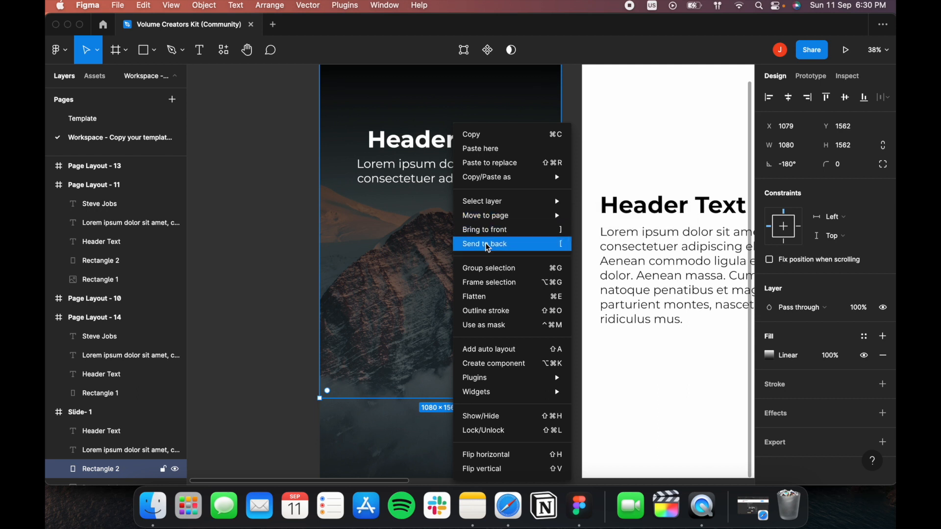
{"action": "left_click", "coordinate": [260, 202]}
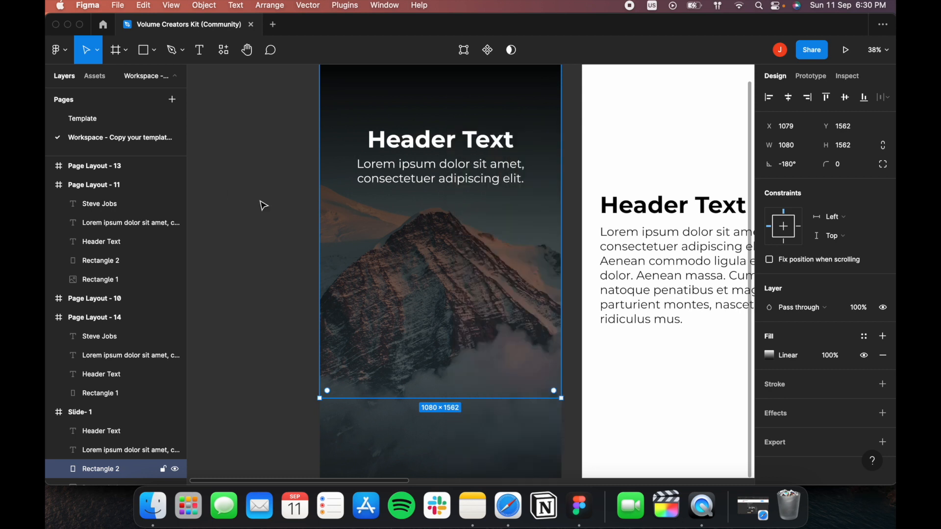
Replace Slide- 1's mountain background image with the desert dunes Unsplash photo from the Downloads folder.
{"action": "scroll", "coordinate": [411, 243], "scroll_direction": "down", "scroll_amount": 3}
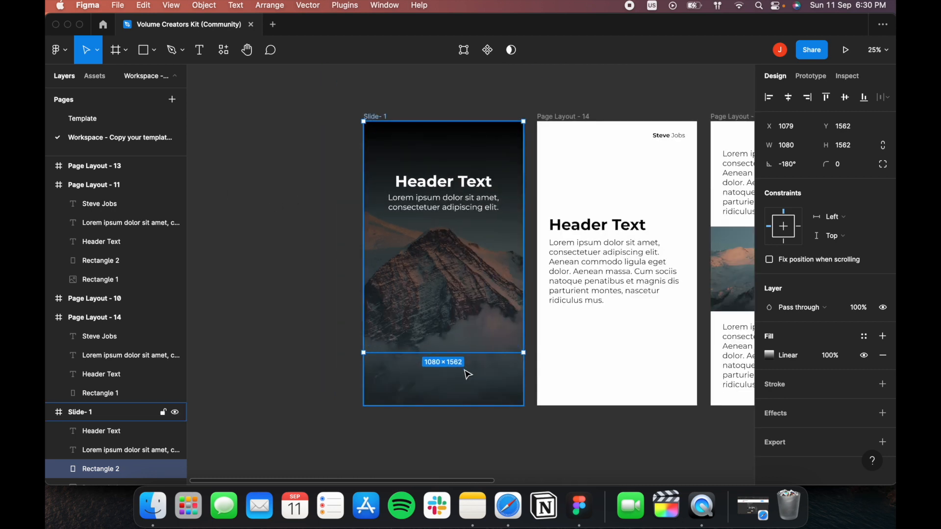
{"action": "key", "text": "Escape"}
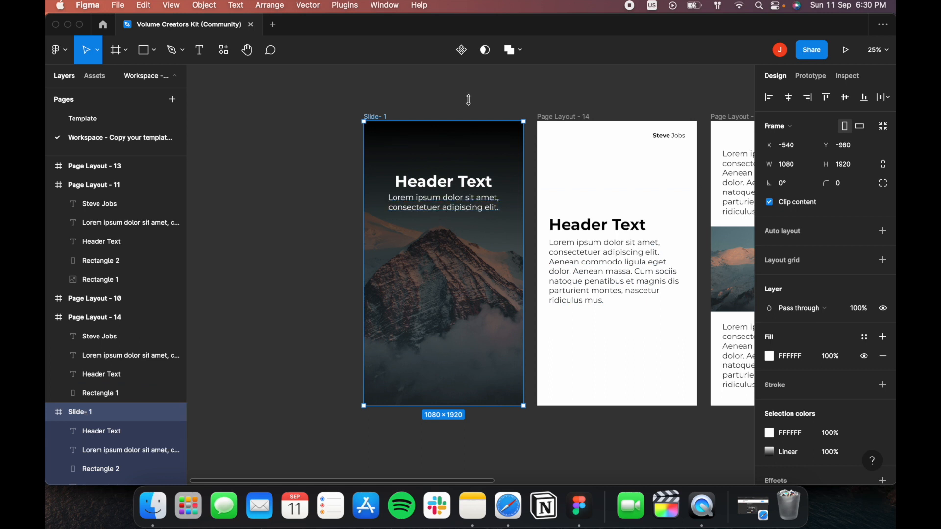
{"action": "double_click", "coordinate": [454, 376]}
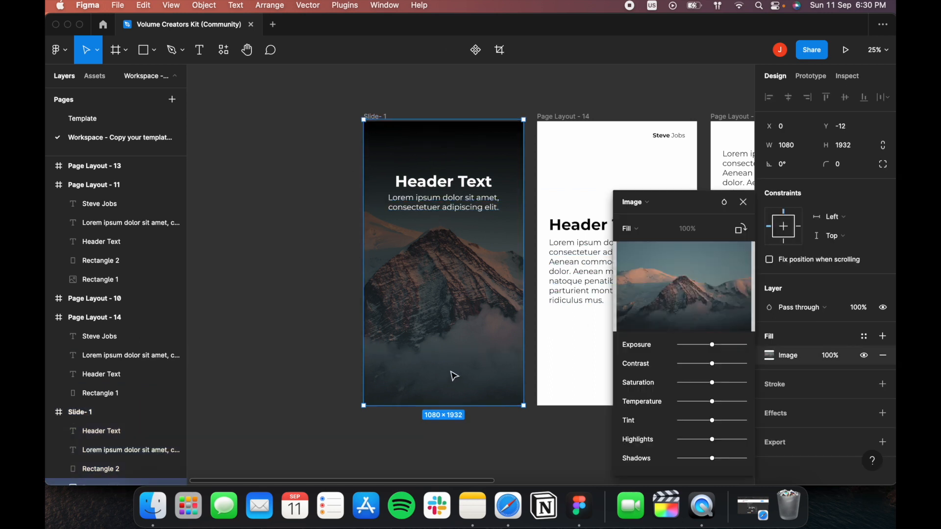
{"action": "mouse_move", "coordinate": [717, 294]}
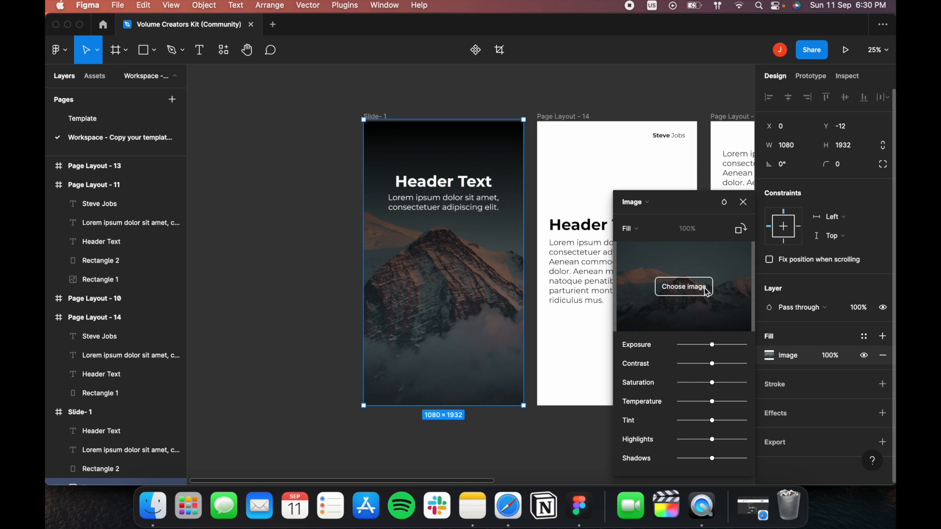
{"action": "left_click", "coordinate": [707, 293]}
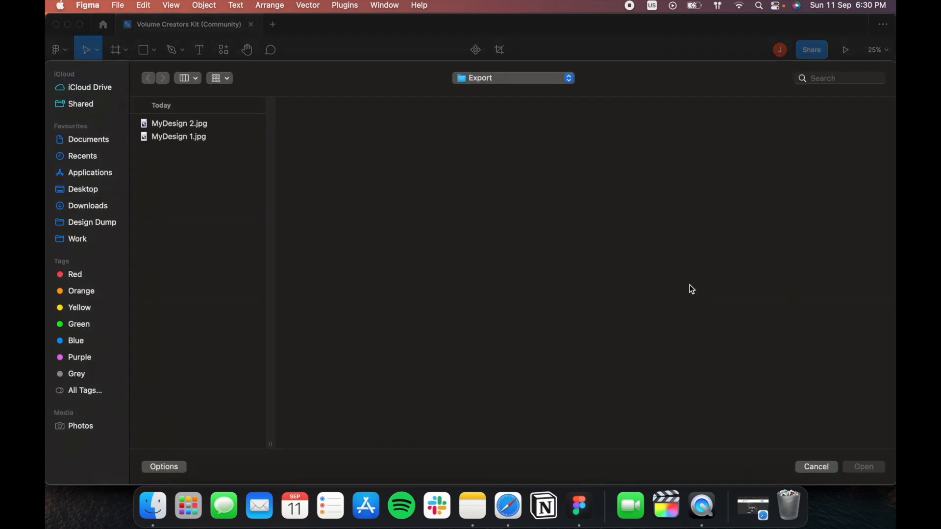
{"action": "left_click", "coordinate": [93, 204]}
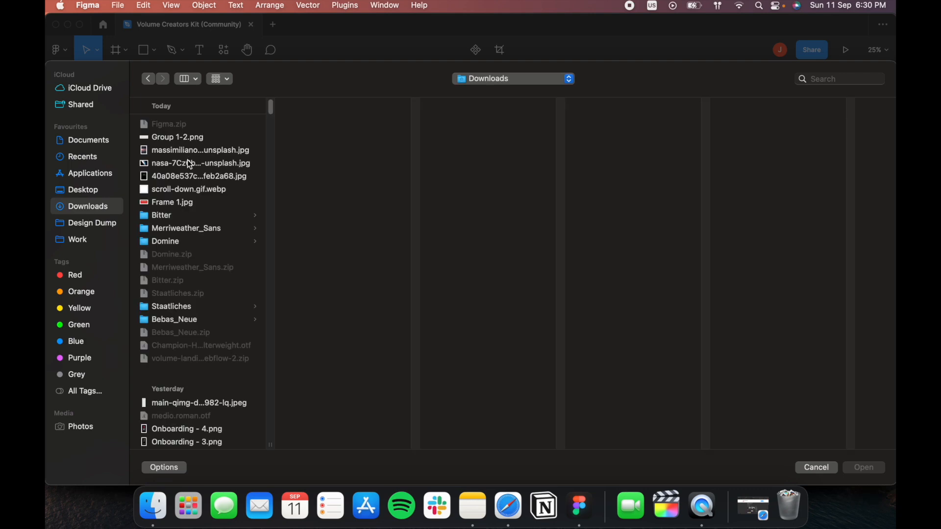
{"action": "left_click", "coordinate": [193, 156]}
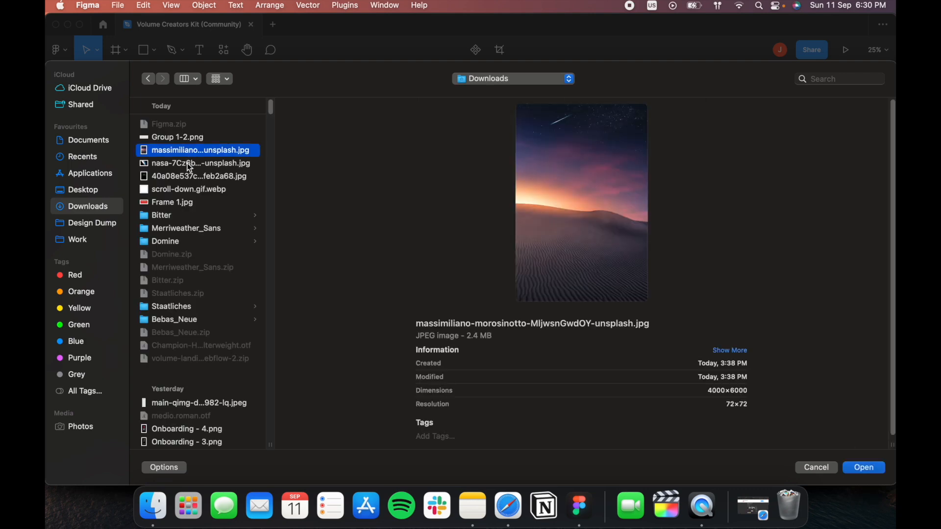
{"action": "left_click", "coordinate": [853, 468]}
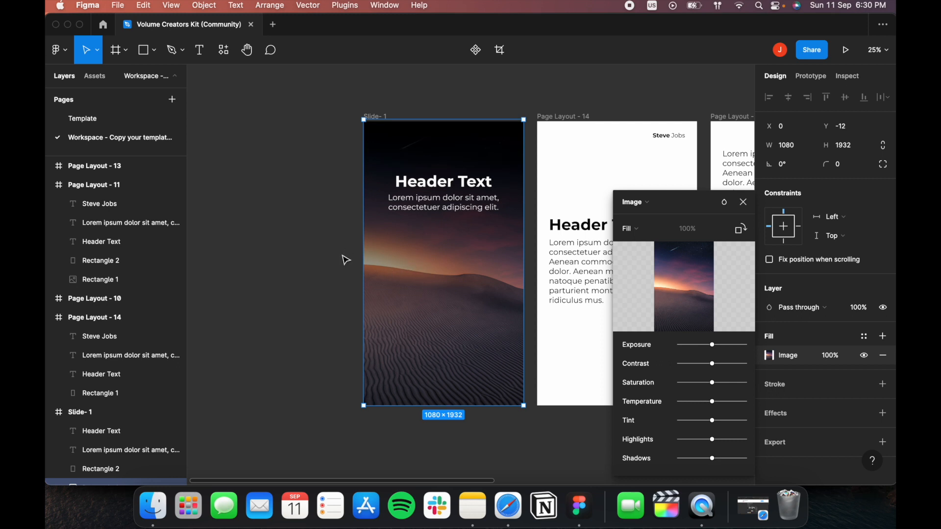
Switch the background image's fill mode to Crop and shift the photo sideways until its left edge meets Slide- 1's.
{"action": "mouse_move", "coordinate": [653, 283]}
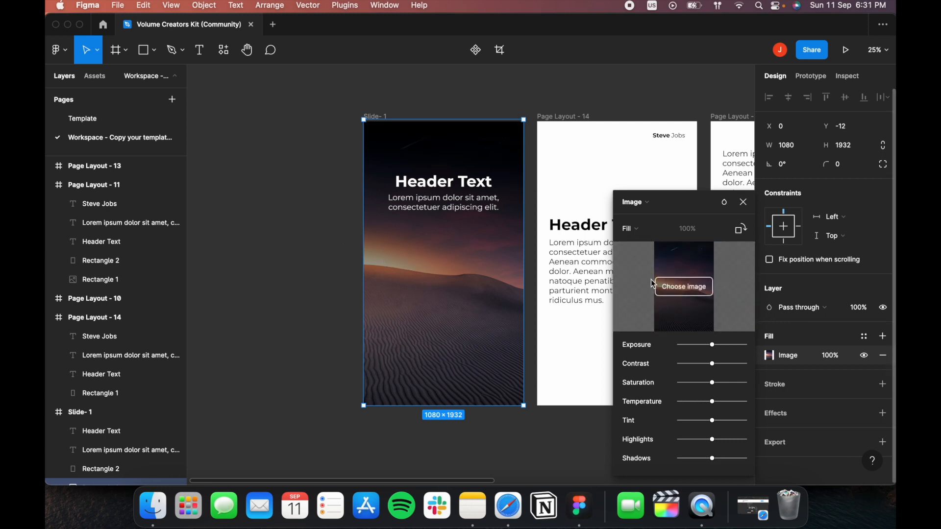
{"action": "left_click", "coordinate": [651, 228]}
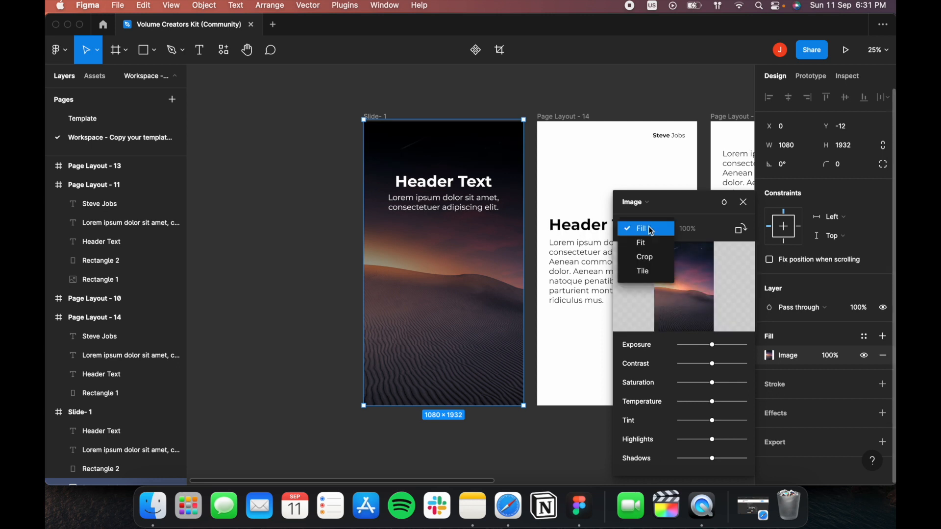
{"action": "left_click", "coordinate": [646, 260]}
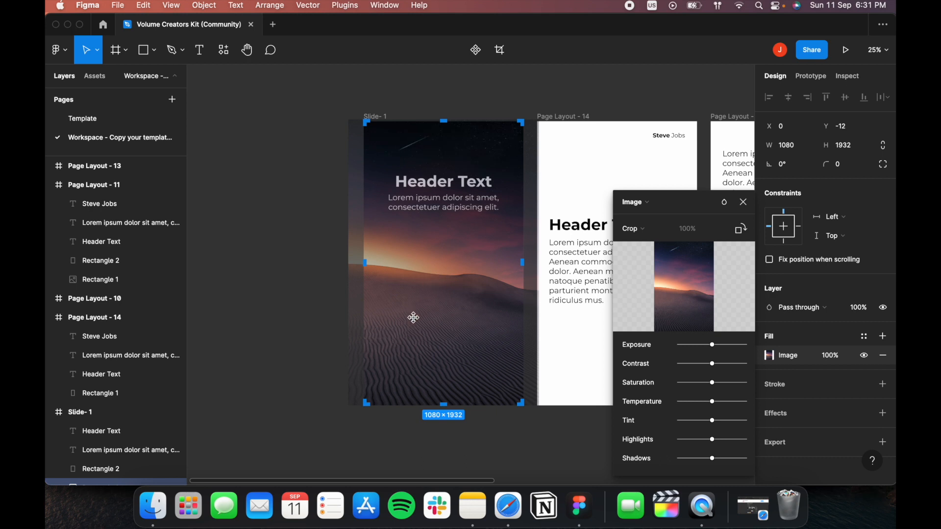
{"action": "left_click_drag", "start_coordinate": [414, 318], "coordinate": [429, 317]}
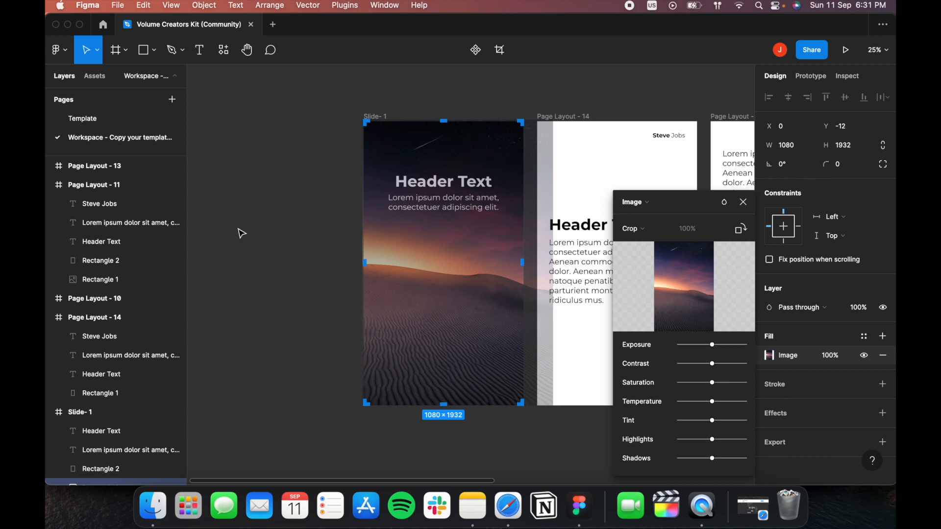
{"action": "key", "text": "Escape"}
{"action": "left_click", "coordinate": [280, 233]}
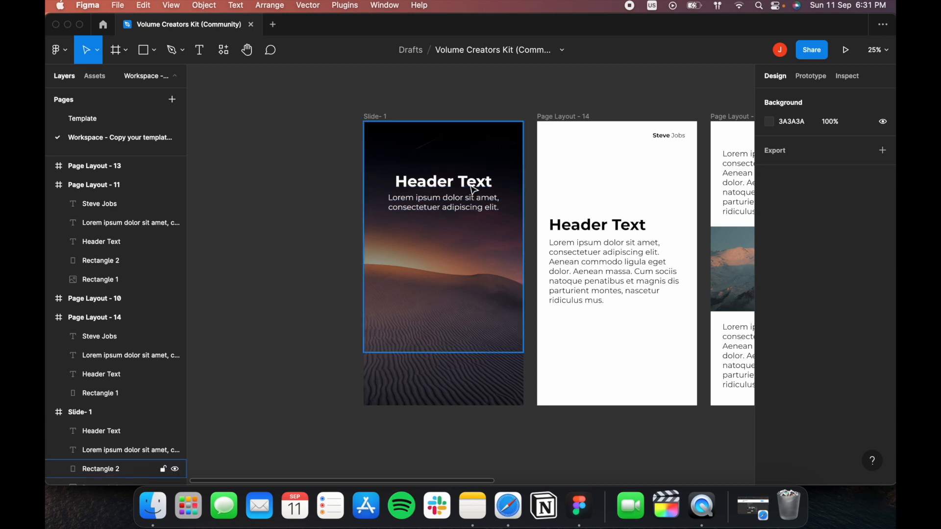
Shift Slide- 1's body text down and replace its header with "The Deserts of Sahara".
{"action": "left_click", "coordinate": [469, 207]}
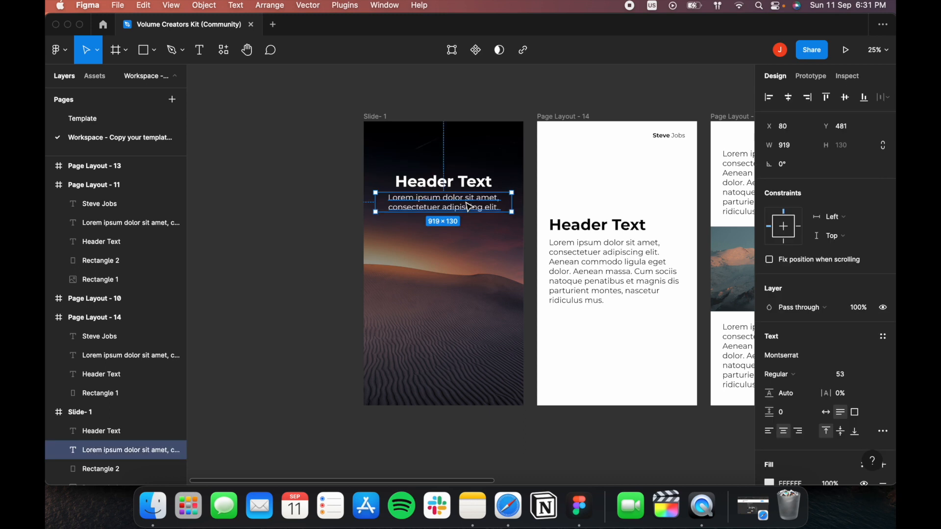
{"action": "left_click_drag", "start_coordinate": [469, 206], "coordinate": [472, 227]}
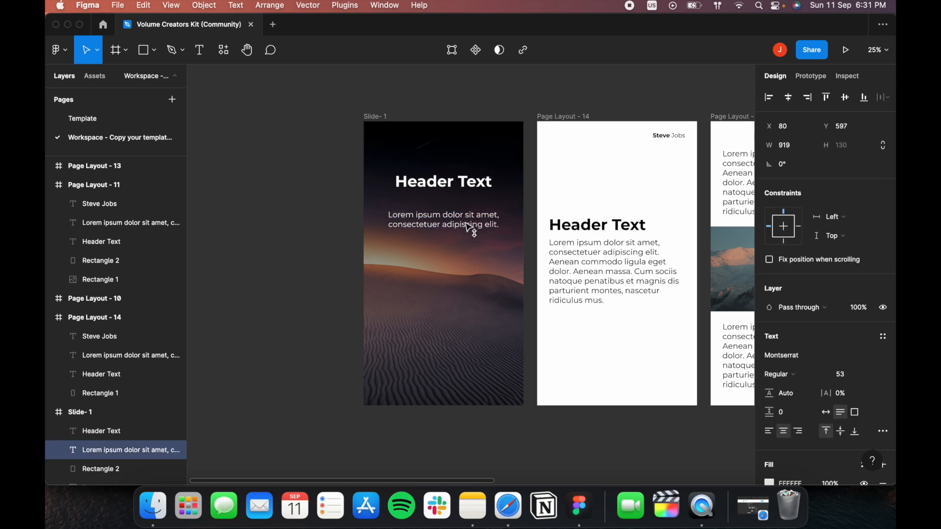
{"action": "double_click", "coordinate": [445, 183]}
{"action": "type", "text": "The"}
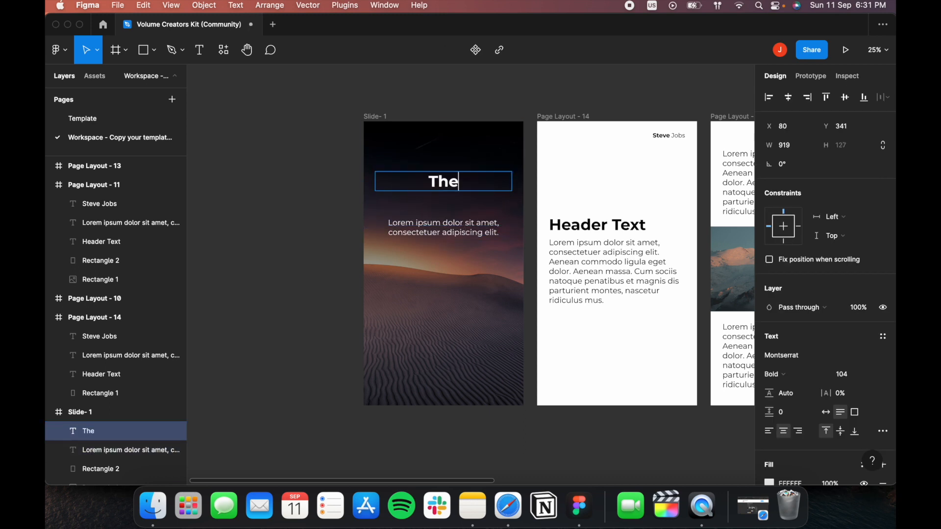
{"action": "type", "text": " Deser"}
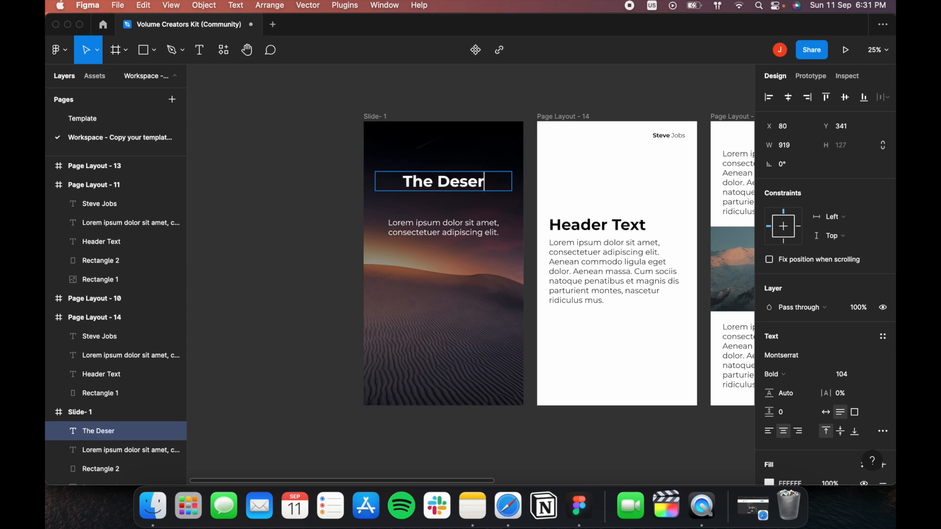
{"action": "type", "text": "ts of "}
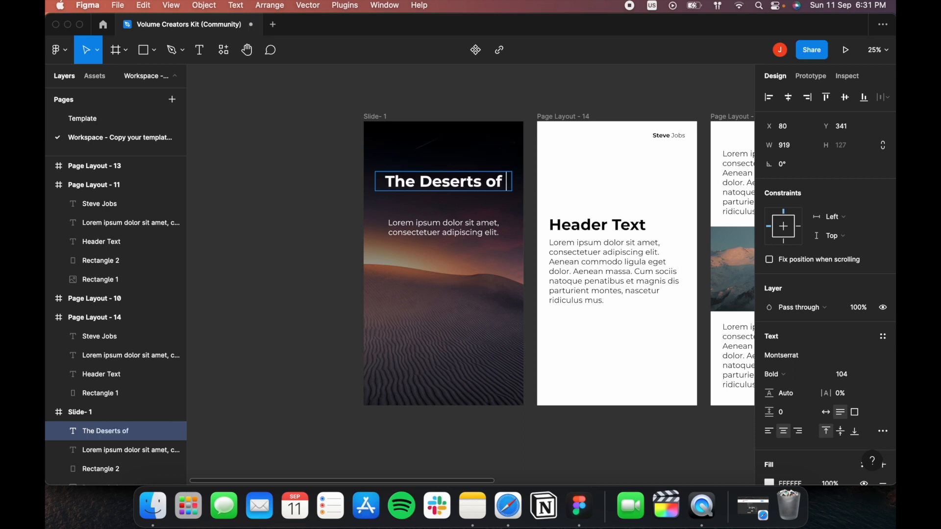
{"action": "type", "text": "Sahara"}
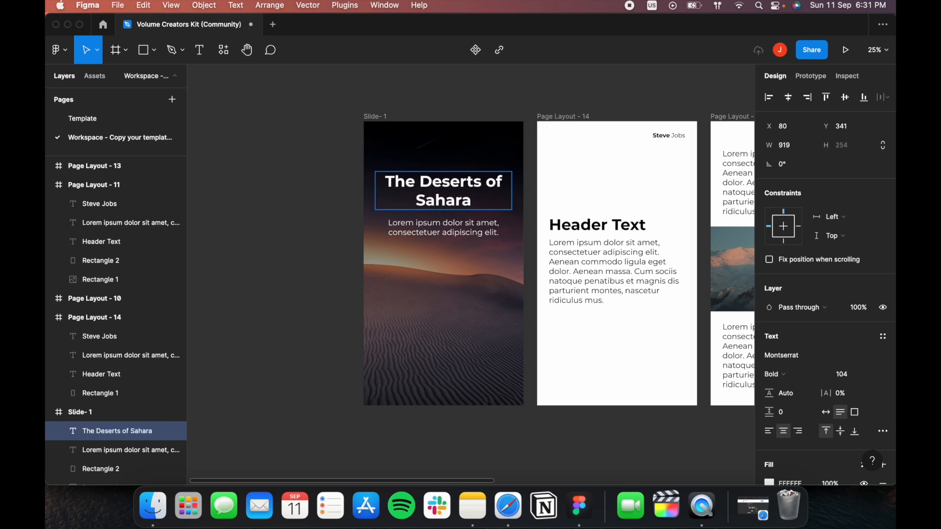
{"action": "key", "text": "Escape"}
{"action": "left_click", "coordinate": [323, 198]}
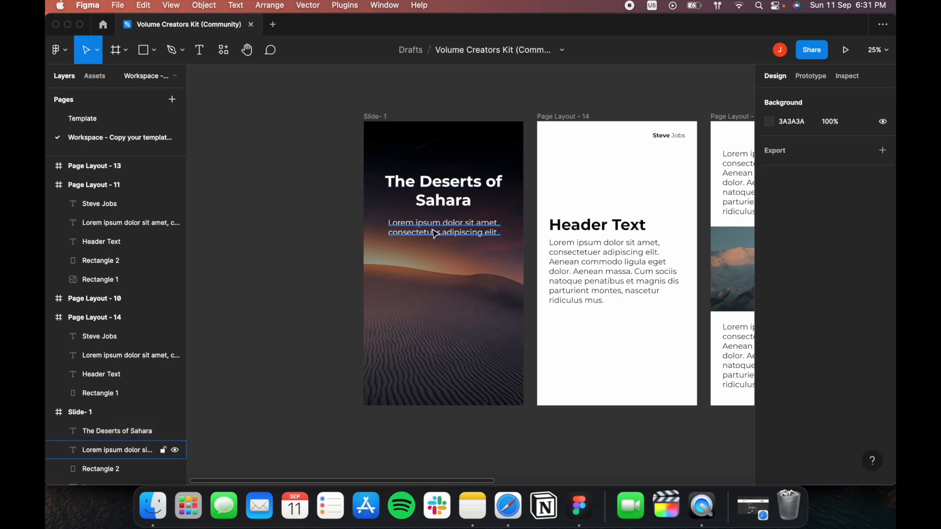
Move Slide- 1's body text up to Y 631, try deleting it, and undo the deletion.
{"action": "left_click_drag", "start_coordinate": [434, 234], "coordinate": [436, 229]}
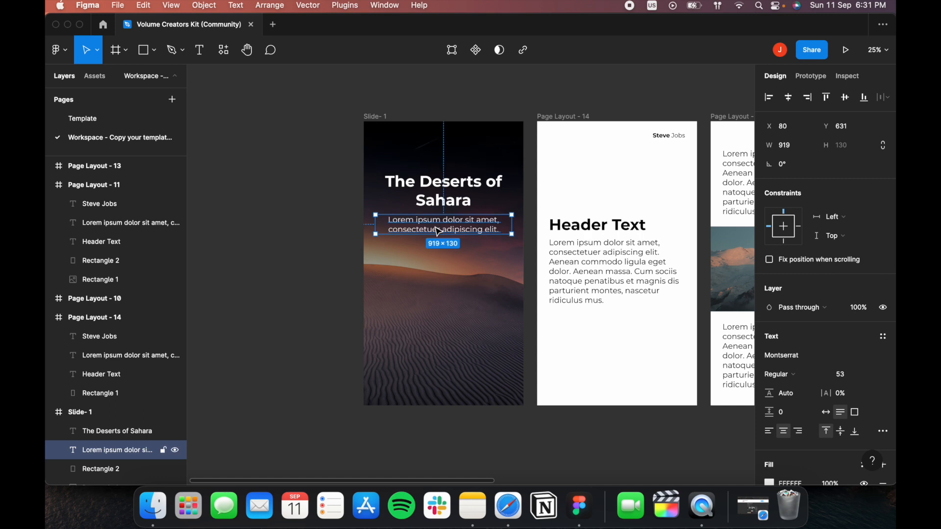
{"action": "key", "text": "Delete"}
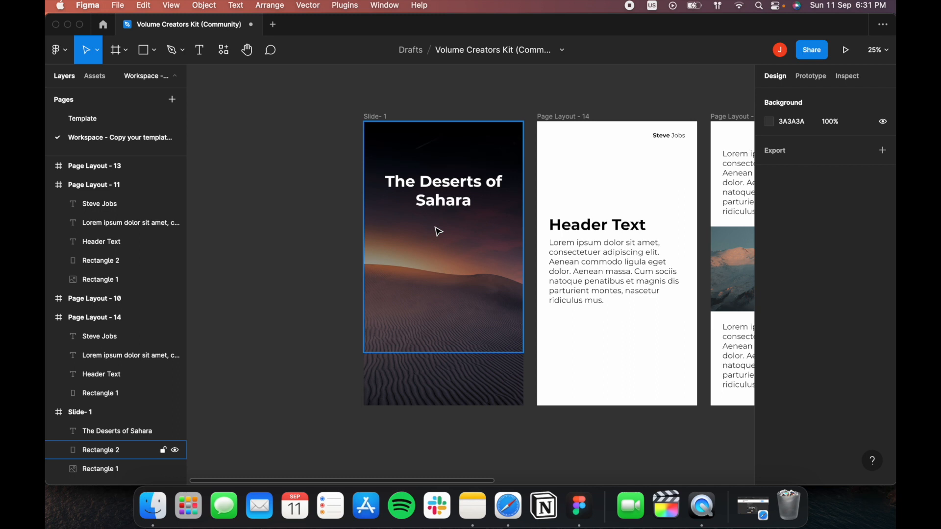
{"action": "key", "text": "super+z"}
{"action": "left_click", "coordinate": [264, 214]}
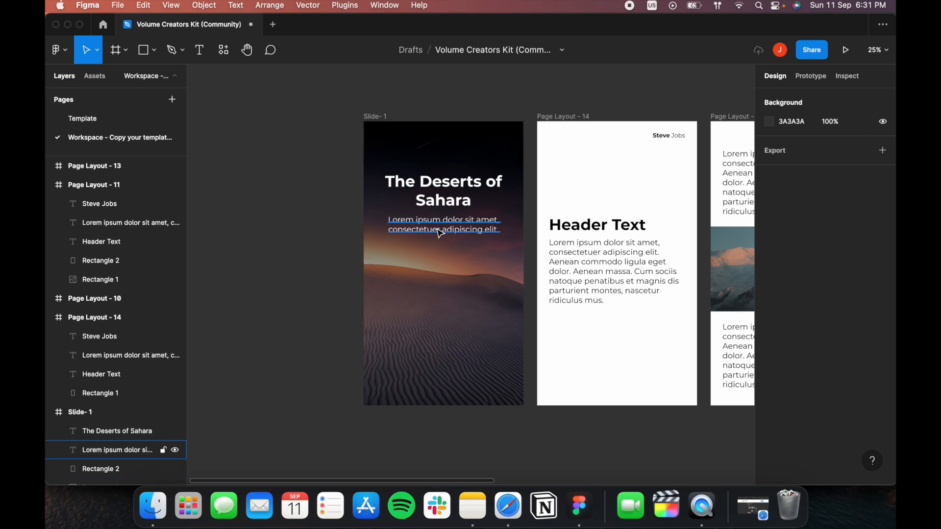
Examine the header and title font samples on the Template page, including Champion-HTF-Welterweight.
{"action": "scroll", "coordinate": [427, 226], "scroll_direction": "down", "scroll_amount": 2}
{"action": "scroll", "coordinate": [426, 225], "scroll_direction": "right", "scroll_amount": 2}
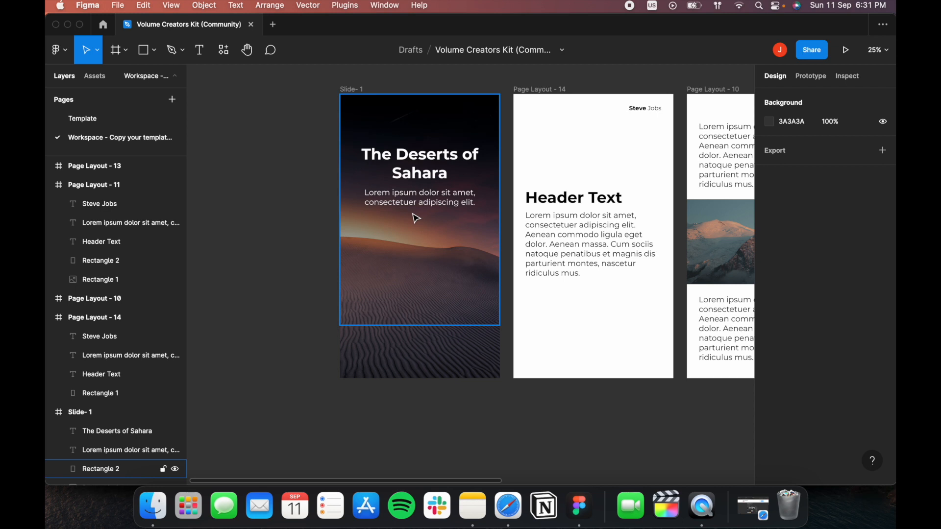
{"action": "left_click", "coordinate": [431, 179]}
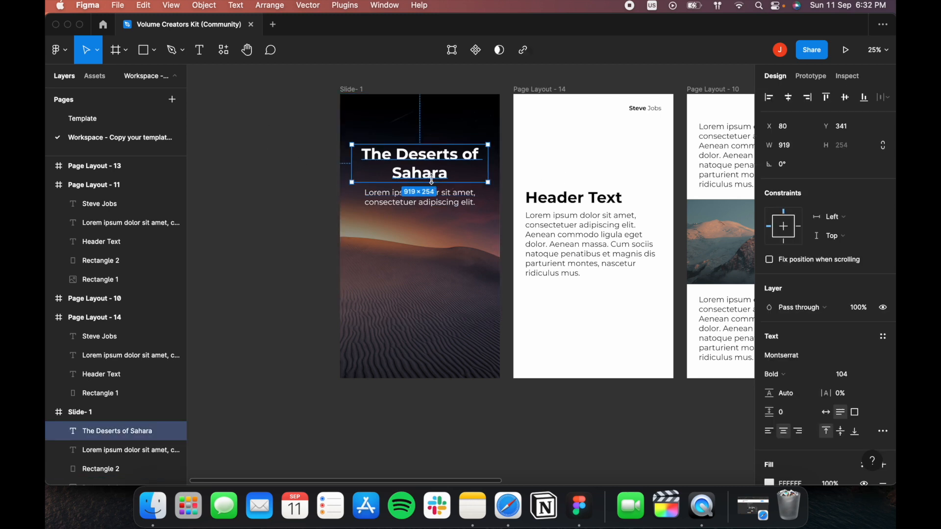
{"action": "left_click", "coordinate": [103, 118]}
{"action": "scroll", "coordinate": [593, 248], "scroll_direction": "up", "scroll_amount": 3}
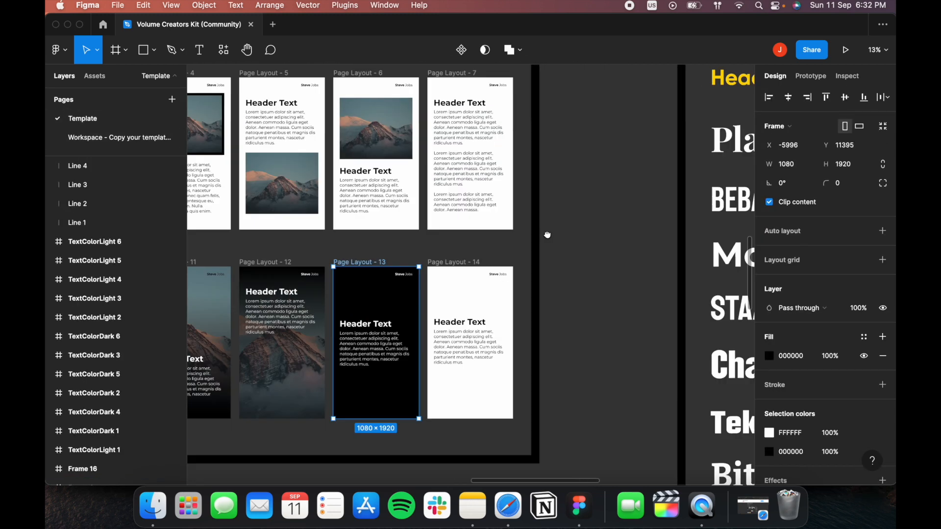
{"action": "scroll", "coordinate": [546, 233], "scroll_direction": "up", "scroll_amount": 5}
{"action": "scroll", "coordinate": [476, 267], "scroll_direction": "down", "scroll_amount": 5}
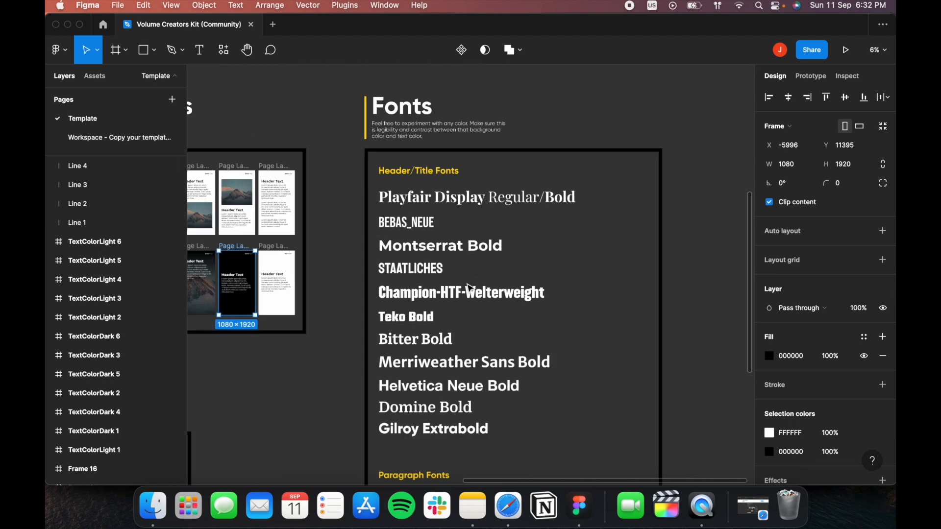
{"action": "scroll", "coordinate": [489, 329], "scroll_direction": "down", "scroll_amount": 3}
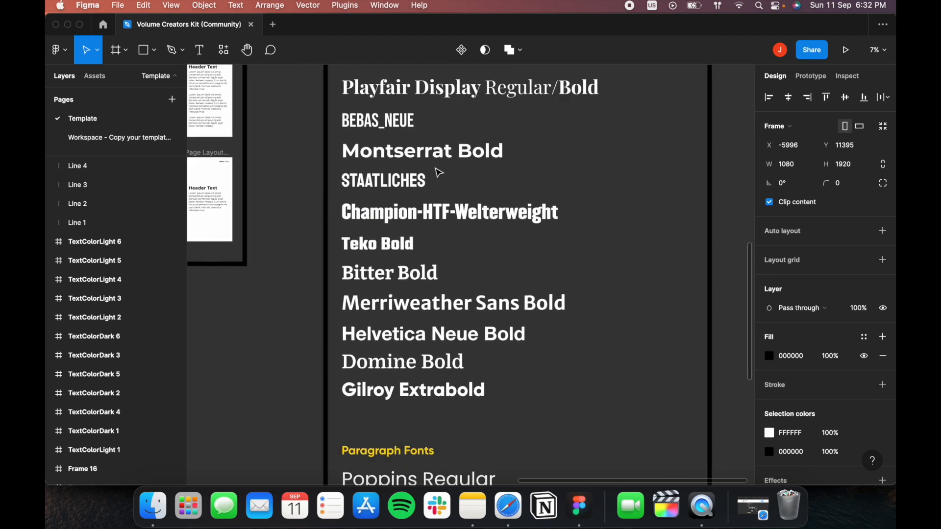
{"action": "scroll", "coordinate": [402, 186], "scroll_direction": "up", "scroll_amount": 2}
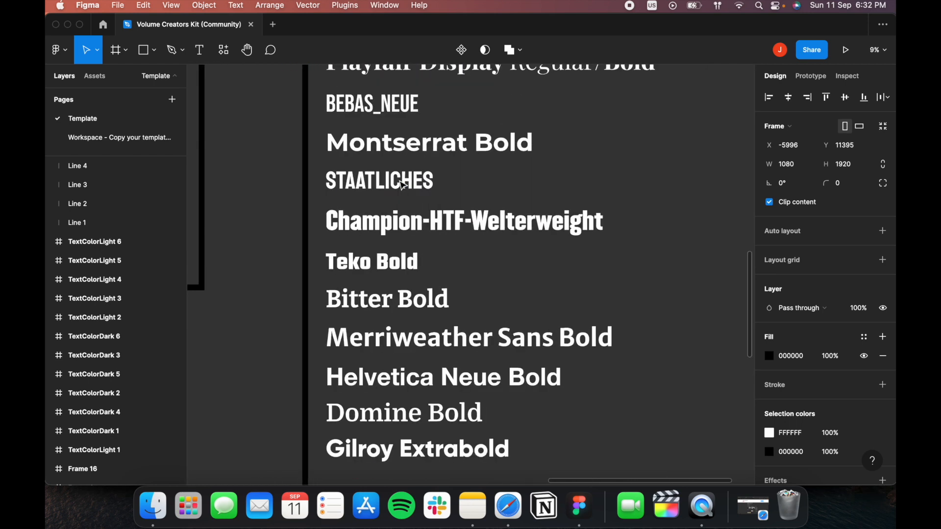
{"action": "left_click", "coordinate": [394, 230]}
{"action": "scroll", "coordinate": [410, 231], "scroll_direction": "up", "scroll_amount": 2}
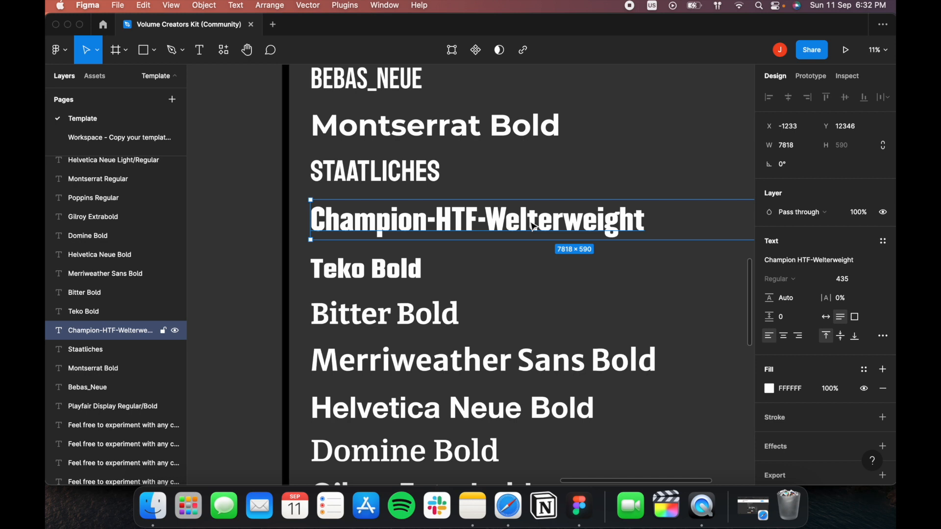
{"action": "scroll", "coordinate": [279, 182], "scroll_direction": "down", "scroll_amount": 5}
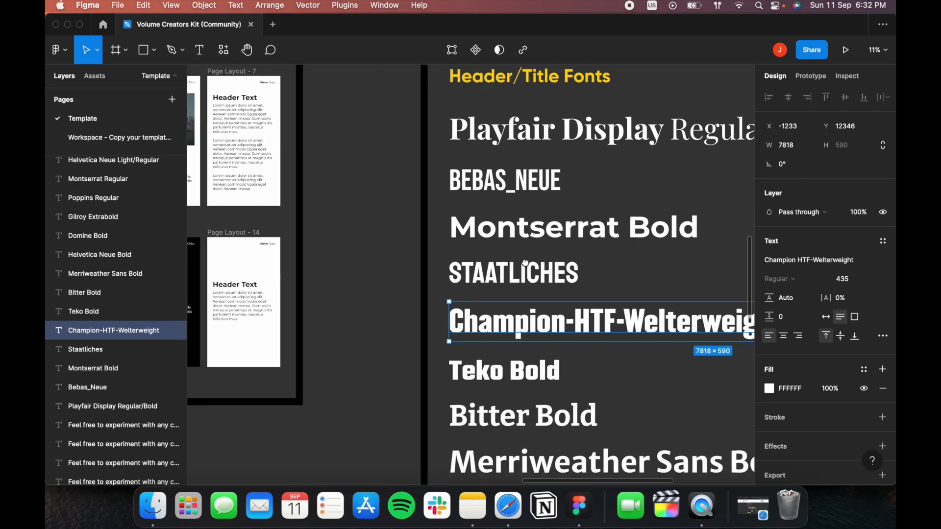
{"action": "scroll", "coordinate": [279, 182], "scroll_direction": "down", "scroll_amount": 2}
{"action": "scroll", "coordinate": [279, 182], "scroll_direction": "left", "scroll_amount": 3}
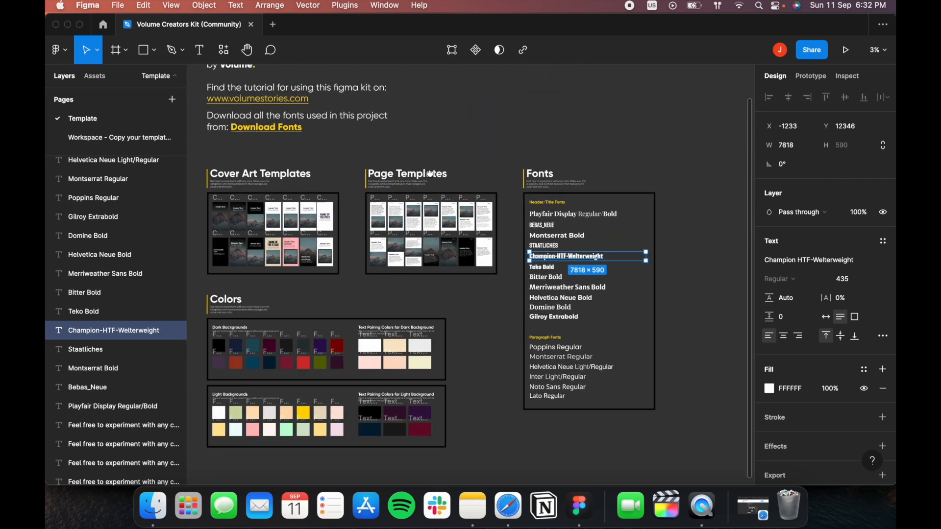
{"action": "scroll", "coordinate": [626, 288], "scroll_direction": "up", "scroll_amount": 4}
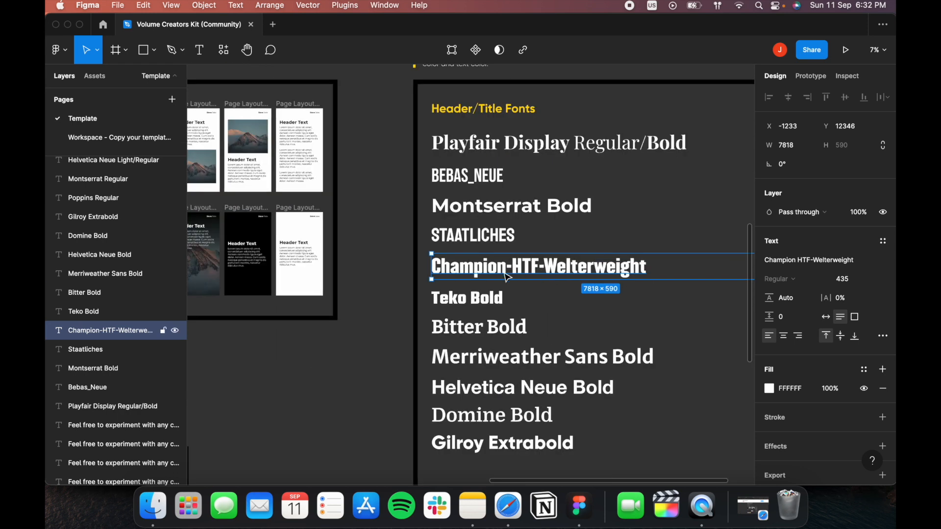
Return to the Workspace page and set Slide- 1's header font to Champion HTF-Welterweight.
{"action": "left_click", "coordinate": [75, 145]}
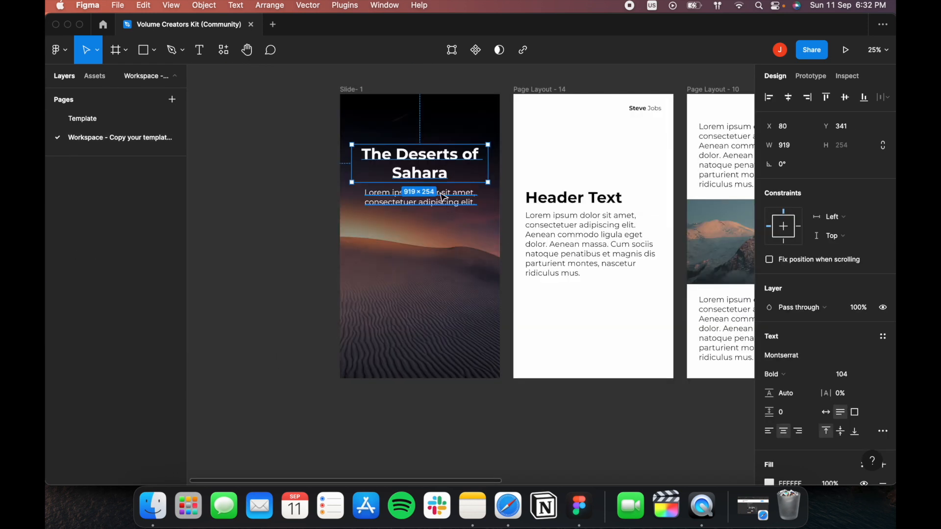
{"action": "scroll", "coordinate": [804, 357], "scroll_direction": "down", "scroll_amount": 2}
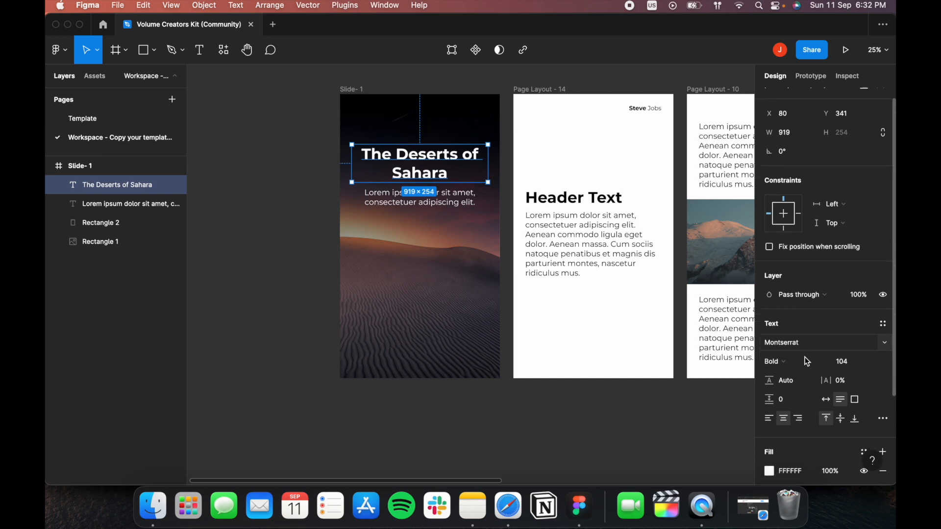
{"action": "left_click", "coordinate": [790, 302]}
{"action": "type", "text": "c"}
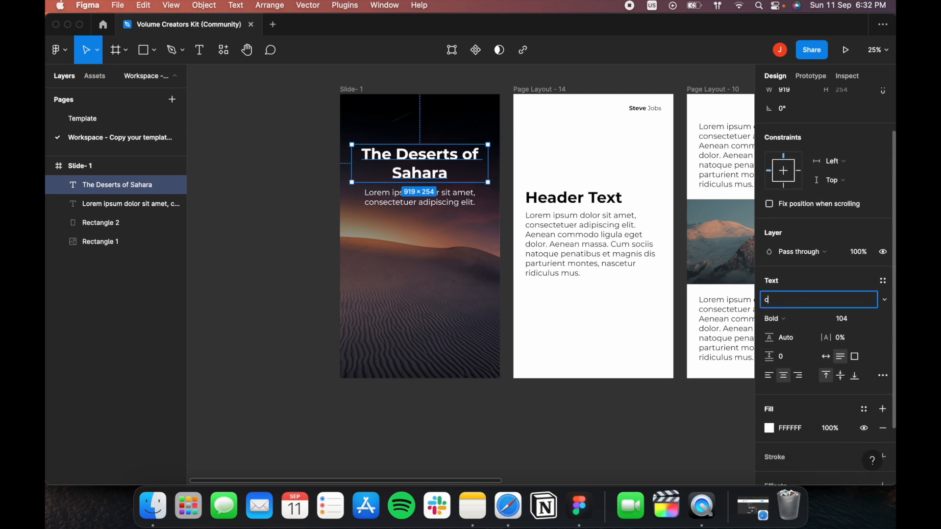
{"action": "type", "text": "hampion HTF-Welterweight"}
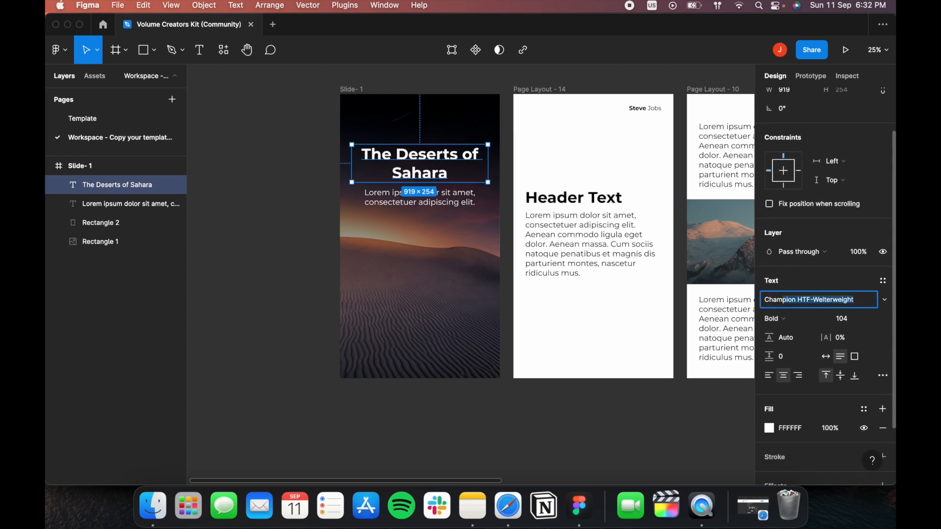
{"action": "key", "text": "Return"}
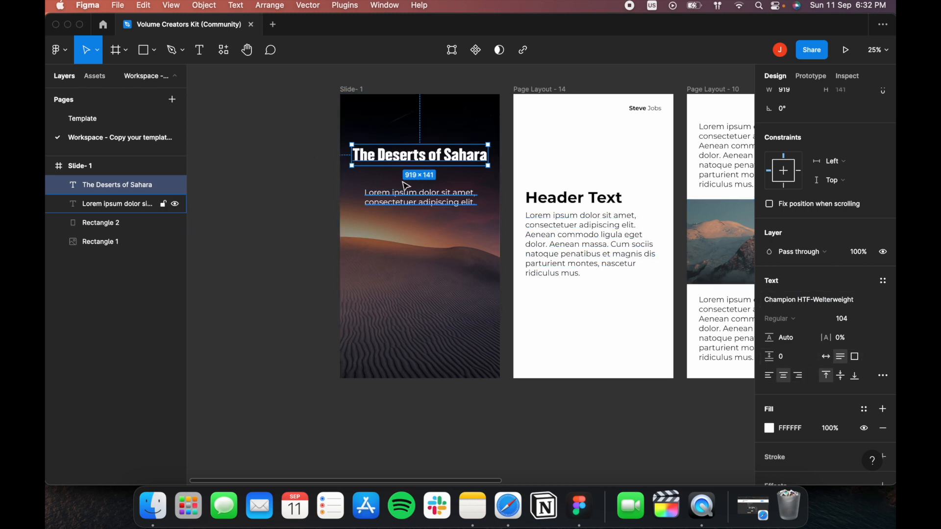
Set Slide- 1's header to uppercase and increase its font size to 183.
{"action": "scroll", "coordinate": [877, 382], "scroll_direction": "down", "scroll_amount": 2}
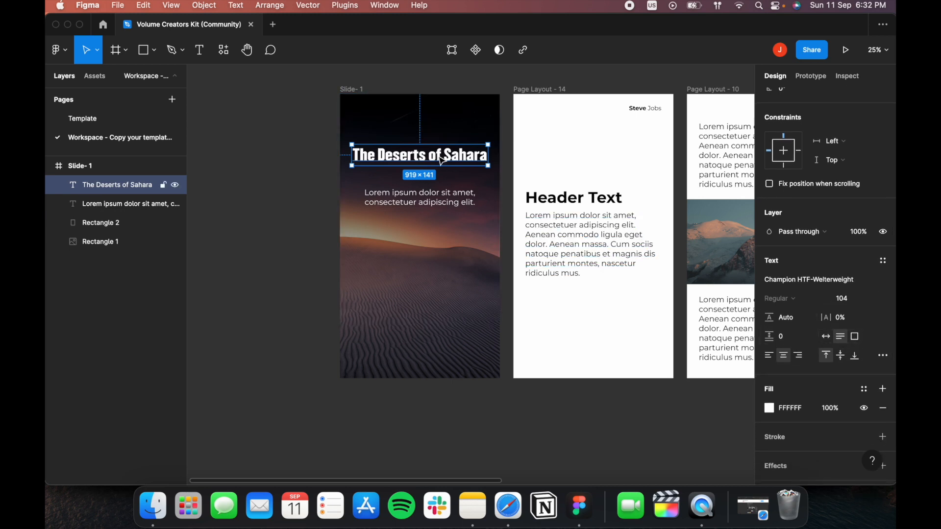
{"action": "left_click", "coordinate": [884, 360]}
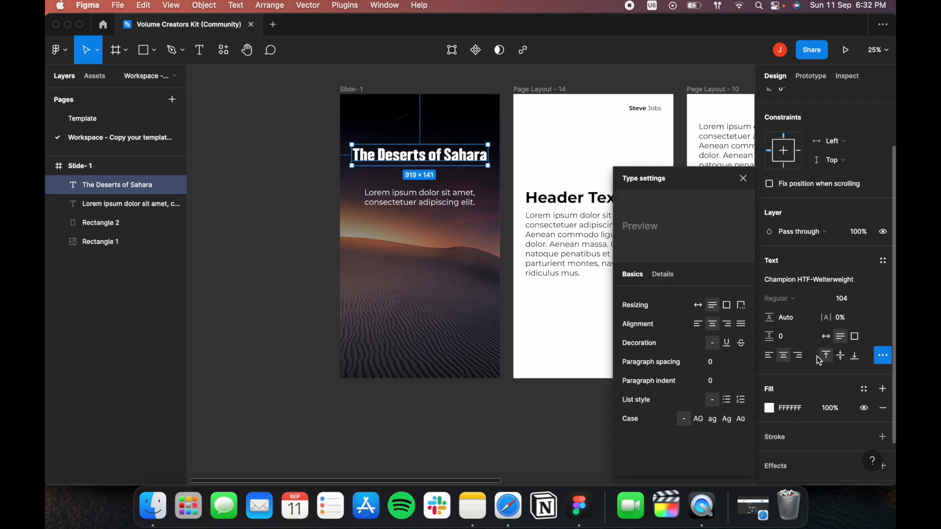
{"action": "left_click", "coordinate": [699, 419]}
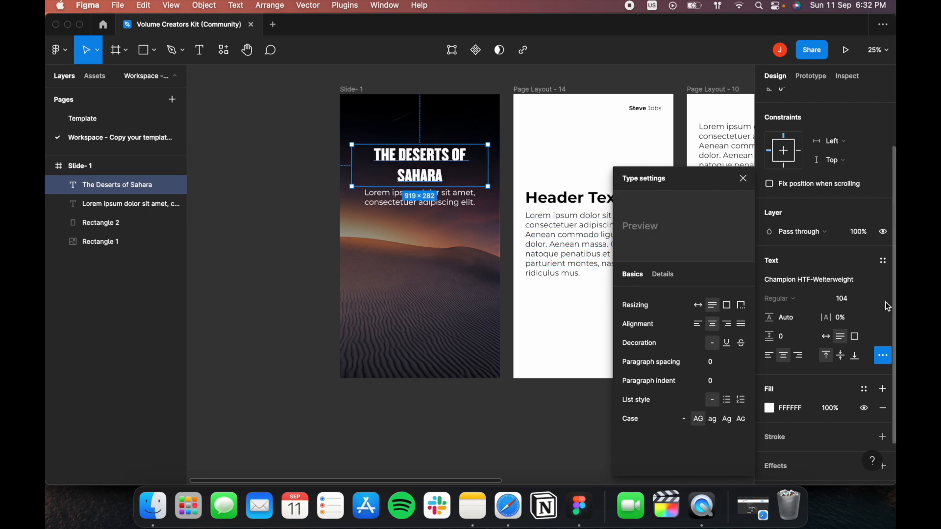
{"action": "left_click_drag", "start_coordinate": [831, 300], "coordinate": [71, 310]}
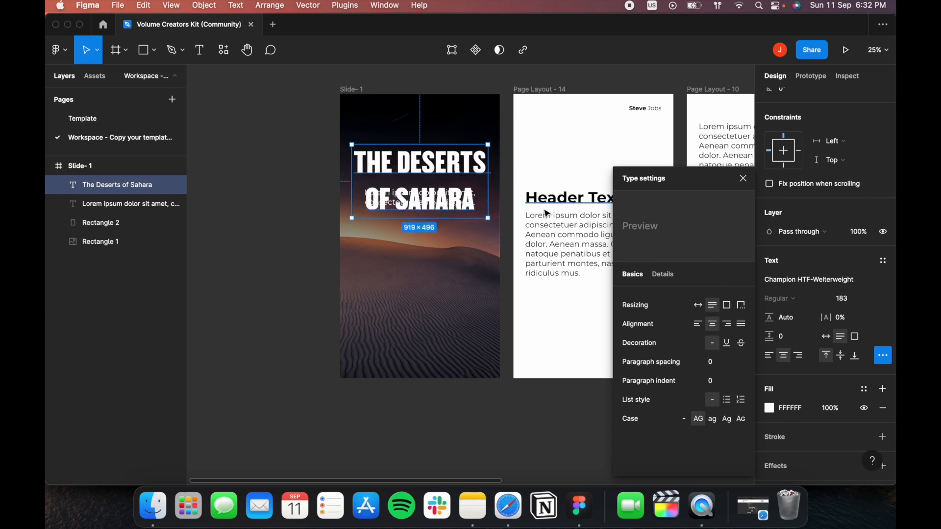
{"action": "left_click", "coordinate": [743, 178]}
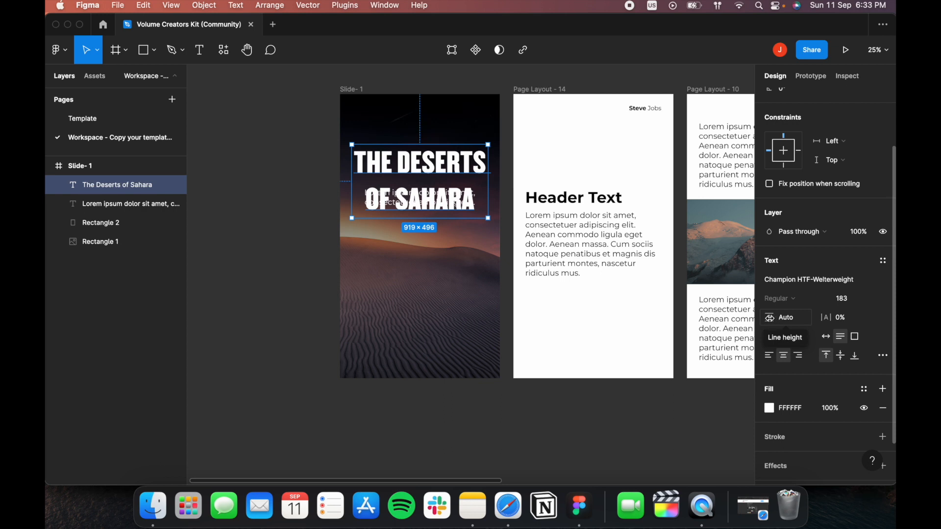
Set the header's line height to 101.7% and move the header up to Y 311.
{"action": "left_click_drag", "start_coordinate": [770, 317], "coordinate": [730, 338]}
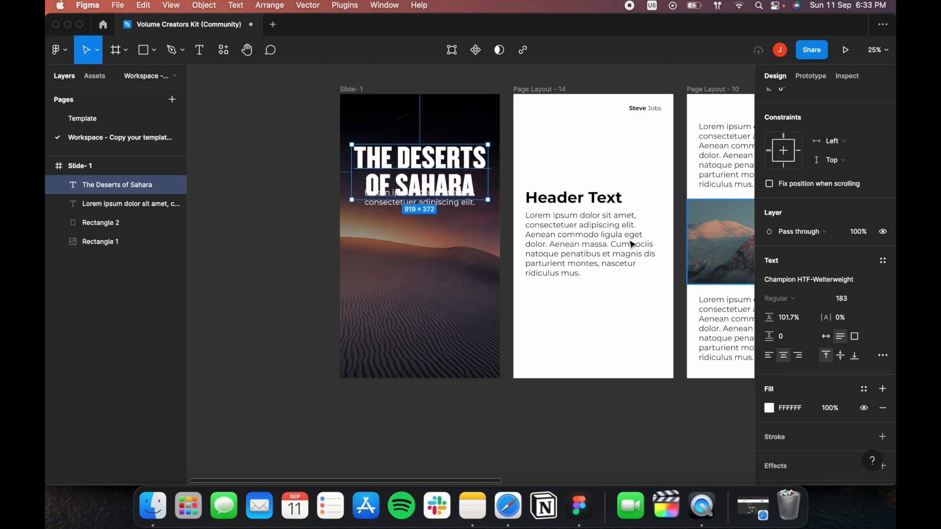
{"action": "left_click", "coordinate": [329, 133]}
{"action": "left_click_drag", "start_coordinate": [446, 171], "coordinate": [445, 170]}
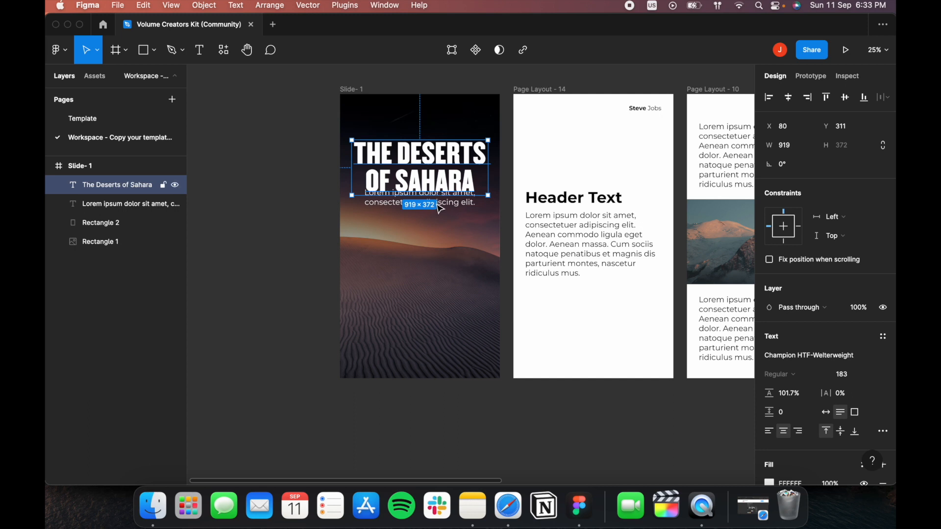
Move Slide- 1's body text down to Y 713, clear of the enlarged header.
{"action": "left_click", "coordinate": [447, 284]}
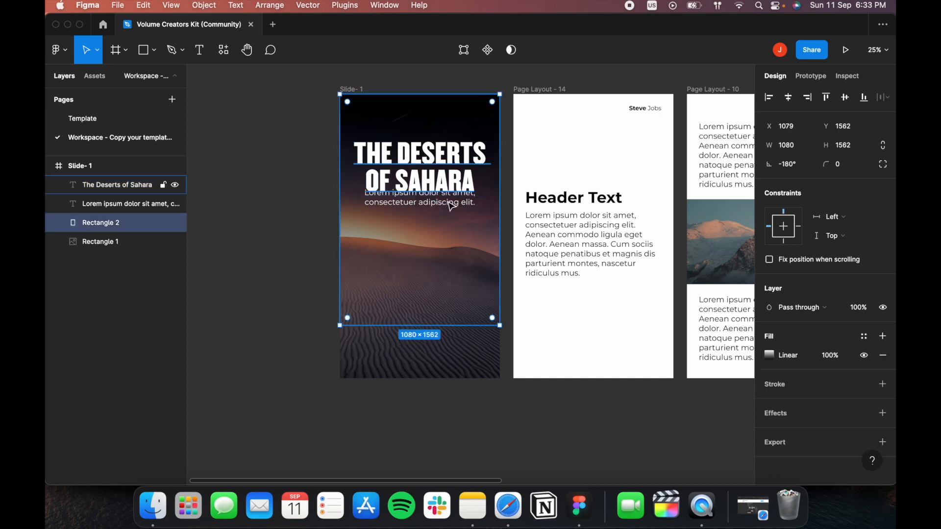
{"action": "left_click", "coordinate": [447, 194]}
{"action": "left_click", "coordinate": [448, 207]}
{"action": "left_click", "coordinate": [446, 208]}
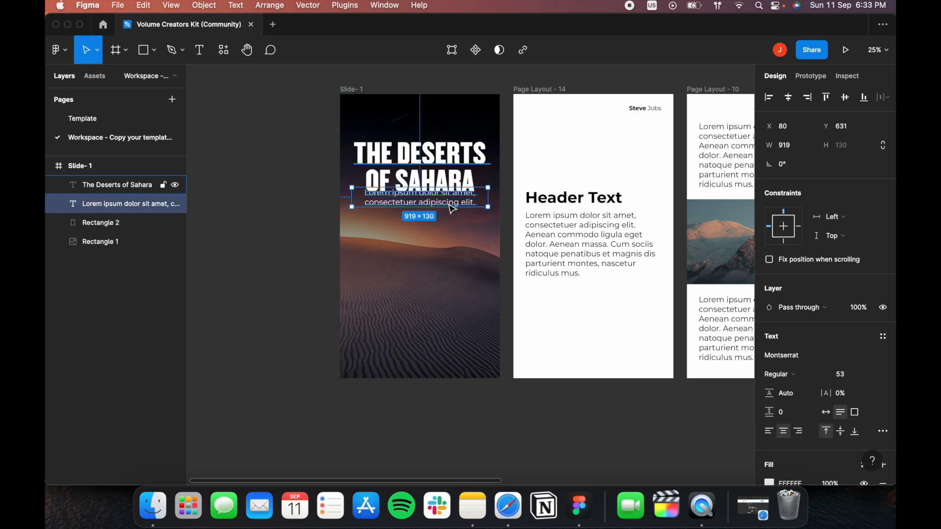
{"action": "left_click_drag", "start_coordinate": [451, 210], "coordinate": [449, 220]}
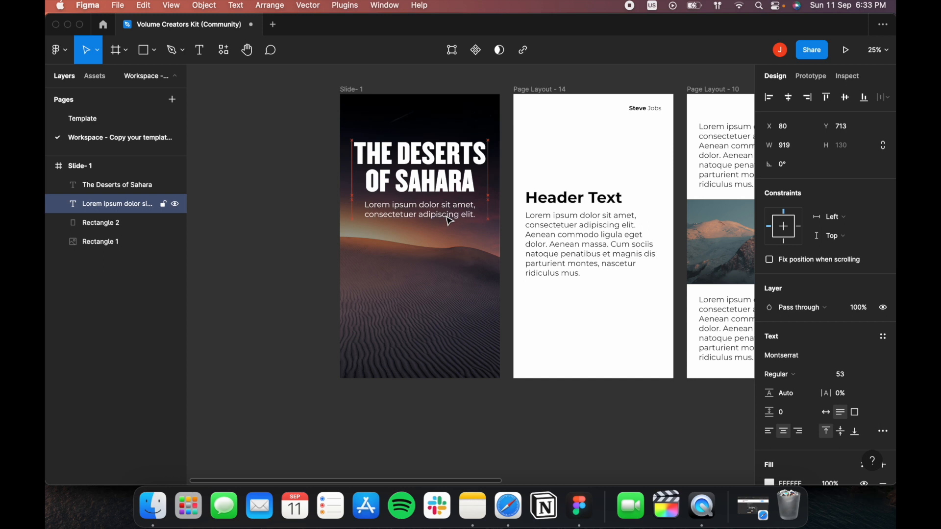
Inspect the placement of the enlarged header and body text on Slide- 1.
{"action": "left_click", "coordinate": [301, 161]}
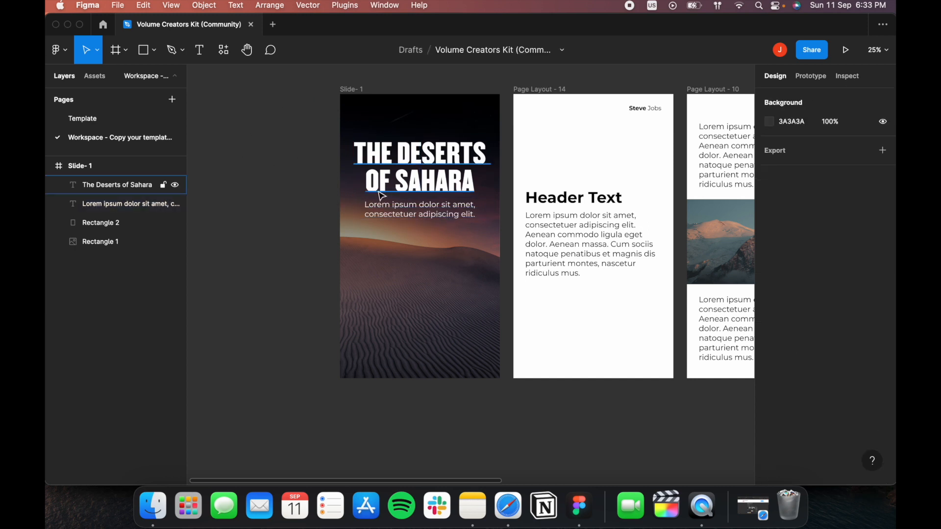
{"action": "scroll", "coordinate": [434, 160], "scroll_direction": "up", "scroll_amount": 3}
{"action": "left_click_drag", "start_coordinate": [434, 160], "coordinate": [445, 186]}
{"action": "scroll", "coordinate": [450, 177], "scroll_direction": "up", "scroll_amount": 1}
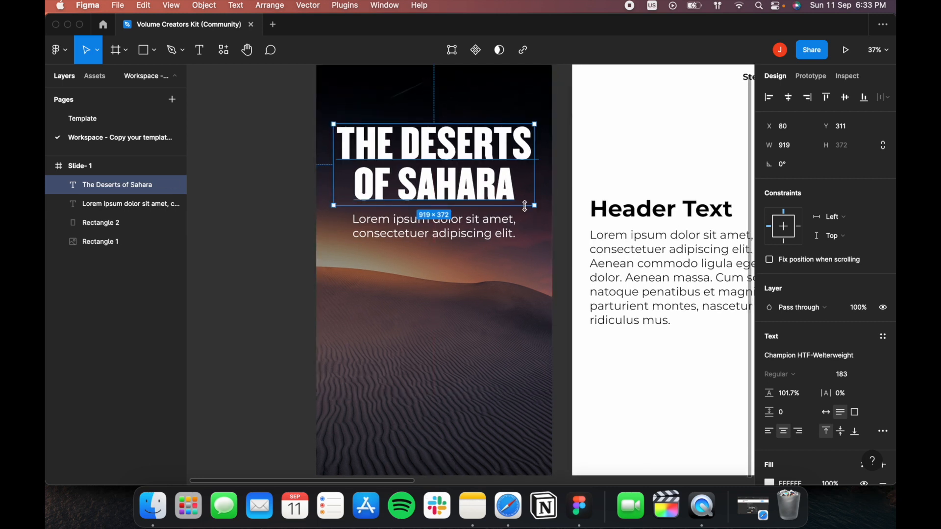
{"action": "scroll", "coordinate": [524, 206], "scroll_direction": "up", "scroll_amount": 1}
{"action": "left_click", "coordinate": [549, 164]}
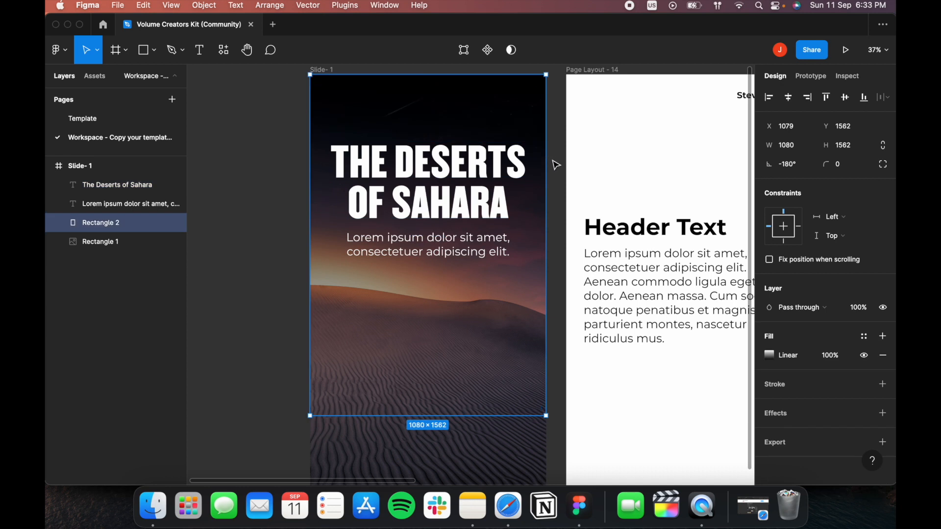
{"action": "left_click", "coordinate": [556, 165]}
{"action": "scroll", "coordinate": [539, 157], "scroll_direction": "down", "scroll_amount": 2}
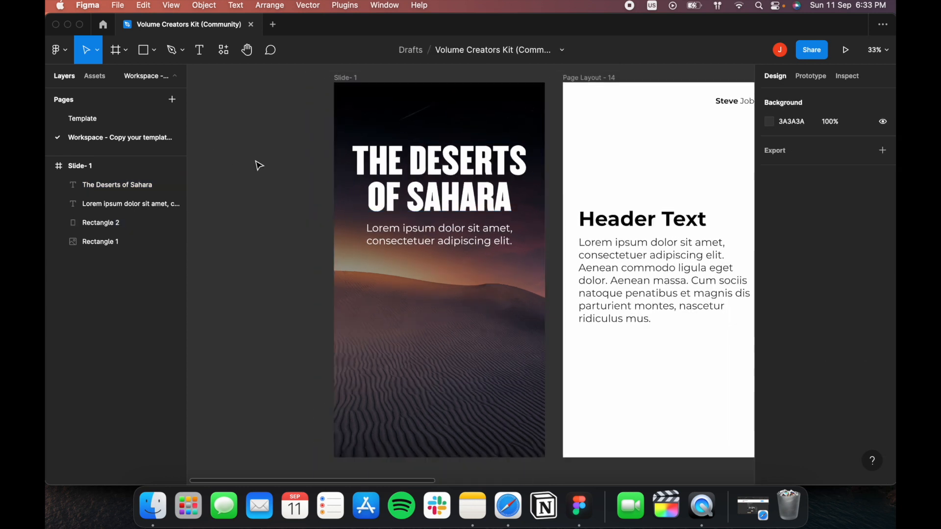
{"action": "scroll", "coordinate": [535, 127], "scroll_direction": "down", "scroll_amount": 1}
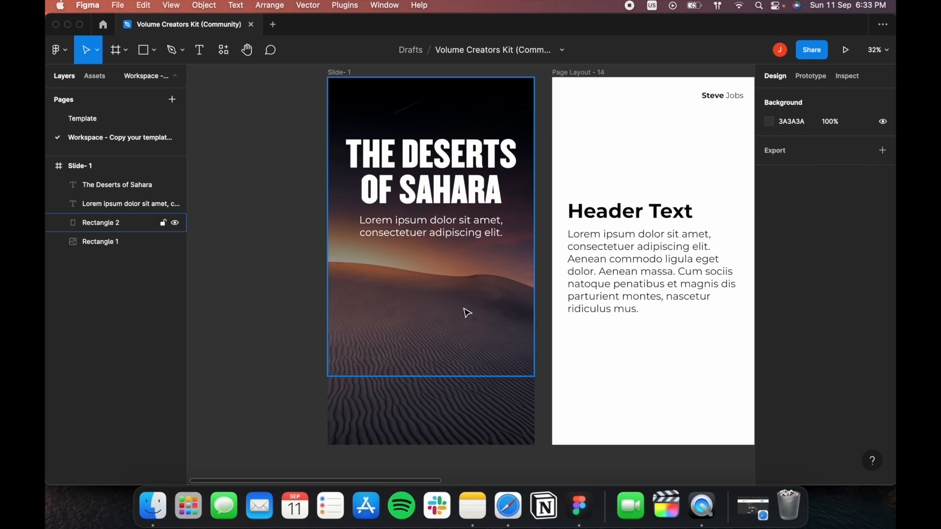
Try pasting a copy of Page Layout - 14's author name text onto Slide- 1, and undo the paste.
{"action": "left_click", "coordinate": [733, 101]}
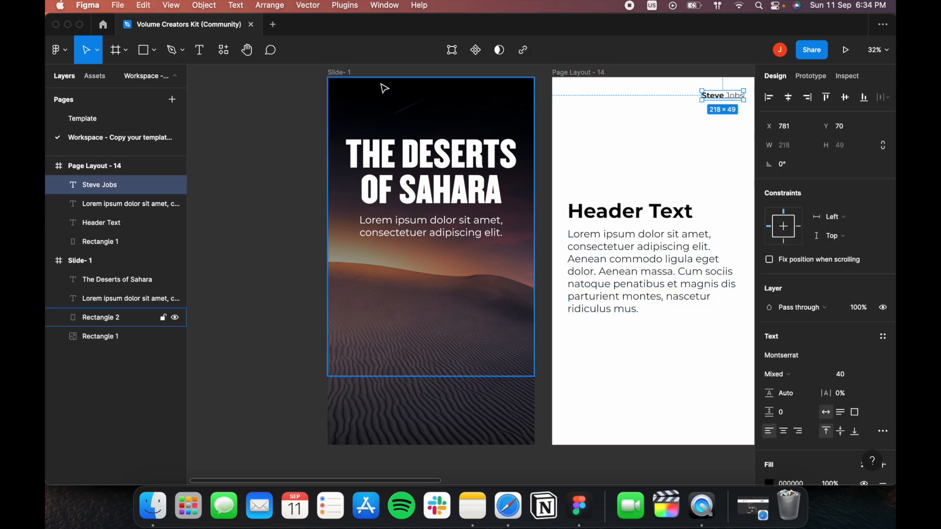
{"action": "left_click", "coordinate": [339, 74]}
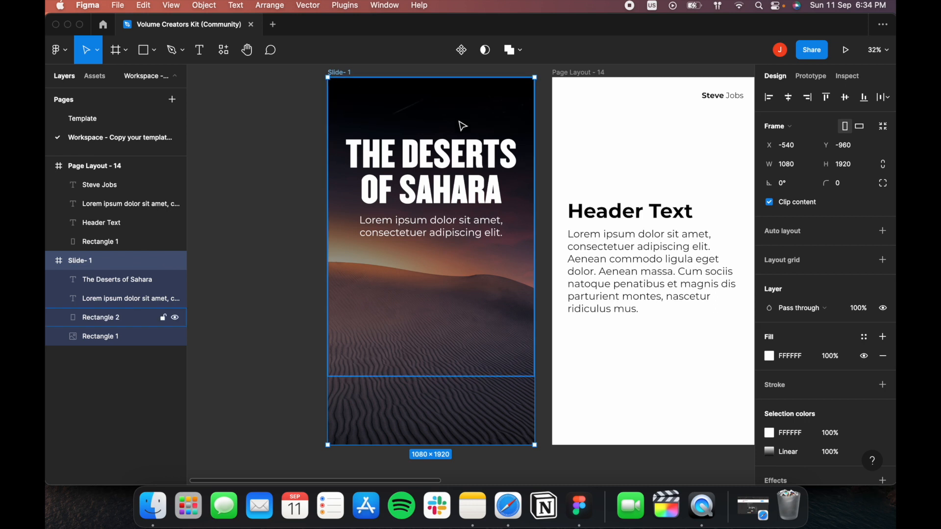
{"action": "key", "text": "super+v"}
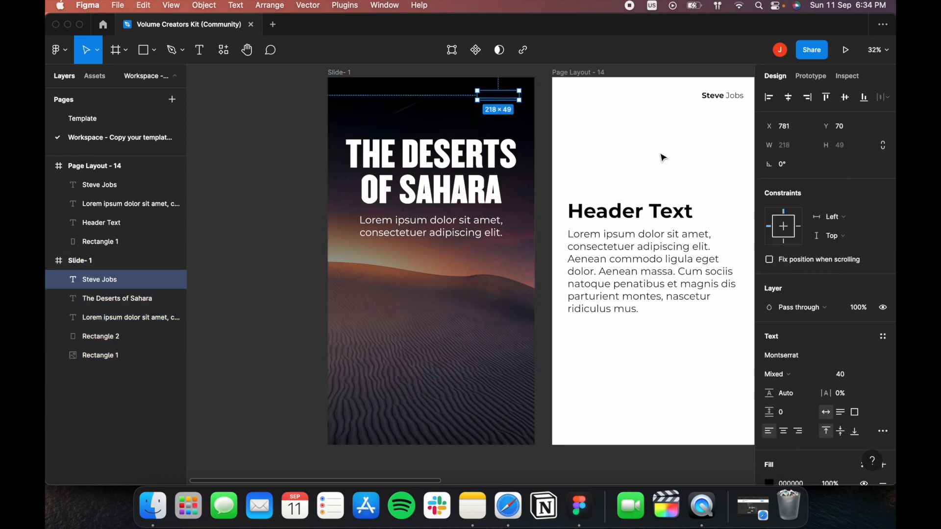
{"action": "scroll", "coordinate": [840, 409], "scroll_direction": "down", "scroll_amount": 2}
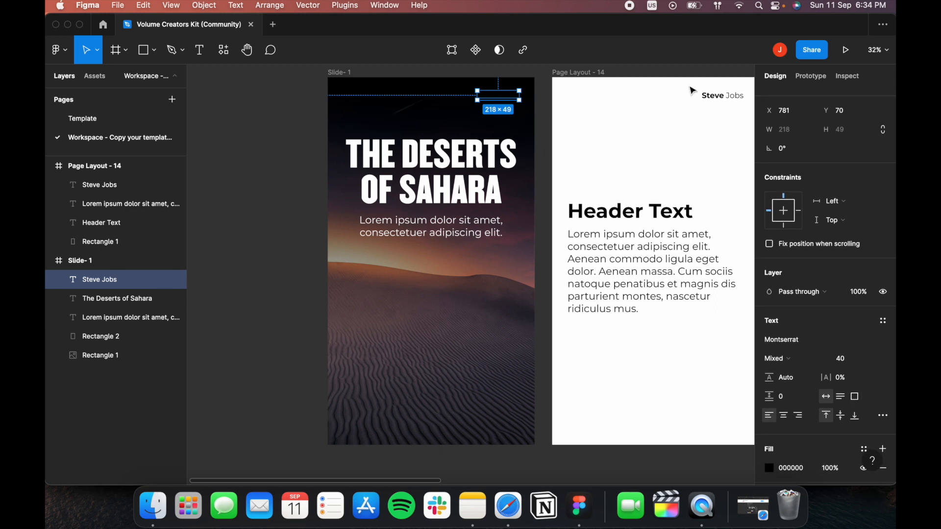
{"action": "key", "text": "super+z"}
Copy the author name text from the top of Page Layout - 14 and paste it into the Slide- 1 frame.
{"action": "scroll", "coordinate": [739, 102], "scroll_direction": "right", "scroll_amount": 5}
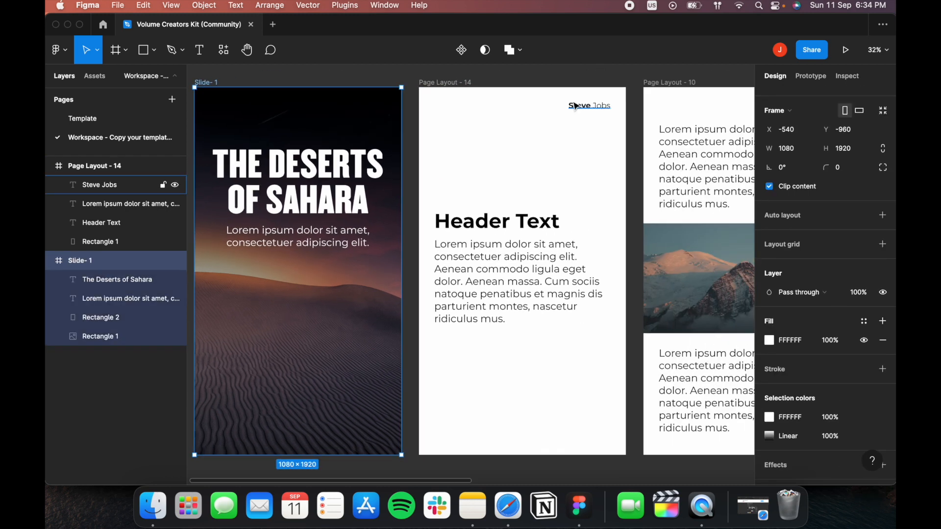
{"action": "left_click", "coordinate": [591, 108]}
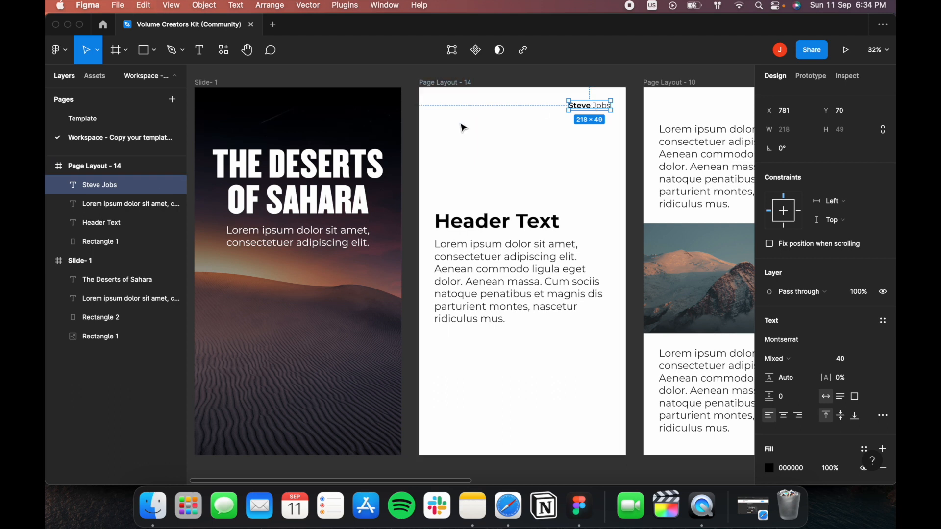
{"action": "left_click_drag", "start_coordinate": [463, 128], "coordinate": [548, 124]}
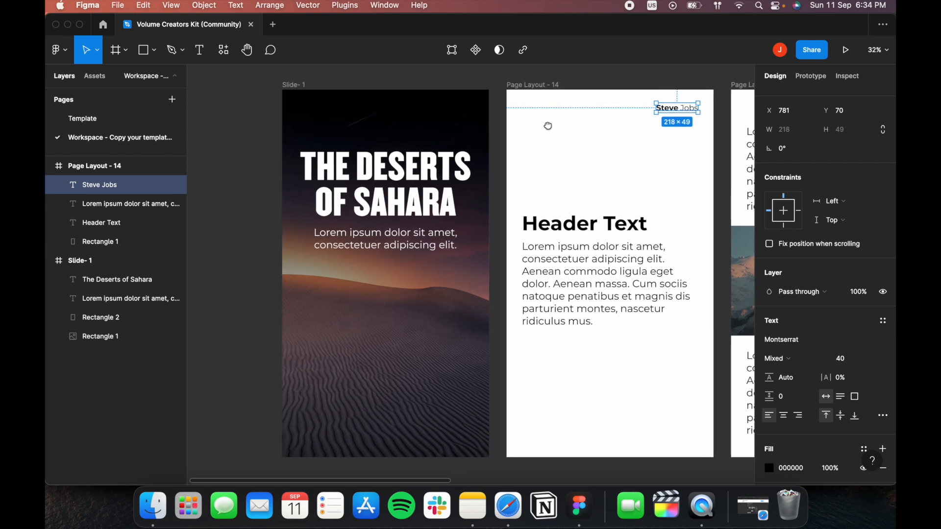
{"action": "left_click", "coordinate": [303, 89]}
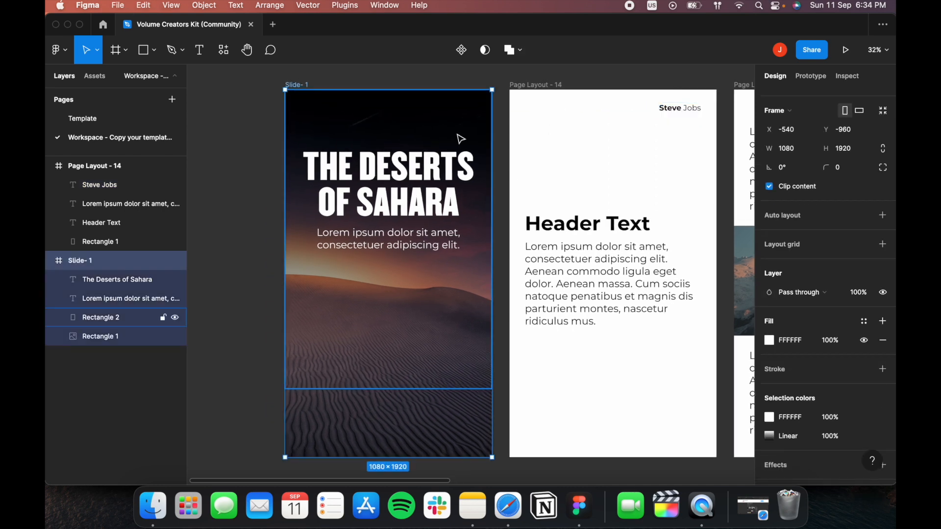
{"action": "left_click", "coordinate": [687, 109]}
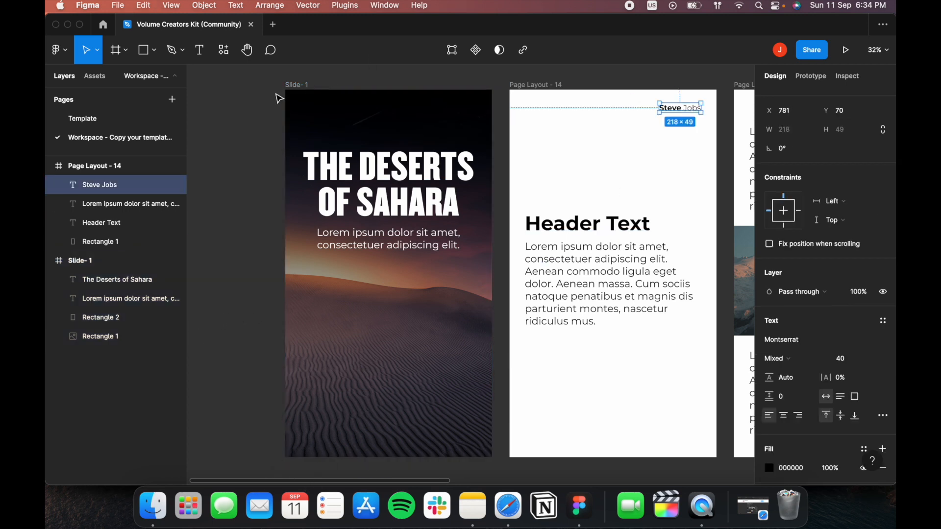
{"action": "left_click", "coordinate": [292, 87]}
{"action": "key", "text": "super+v"}
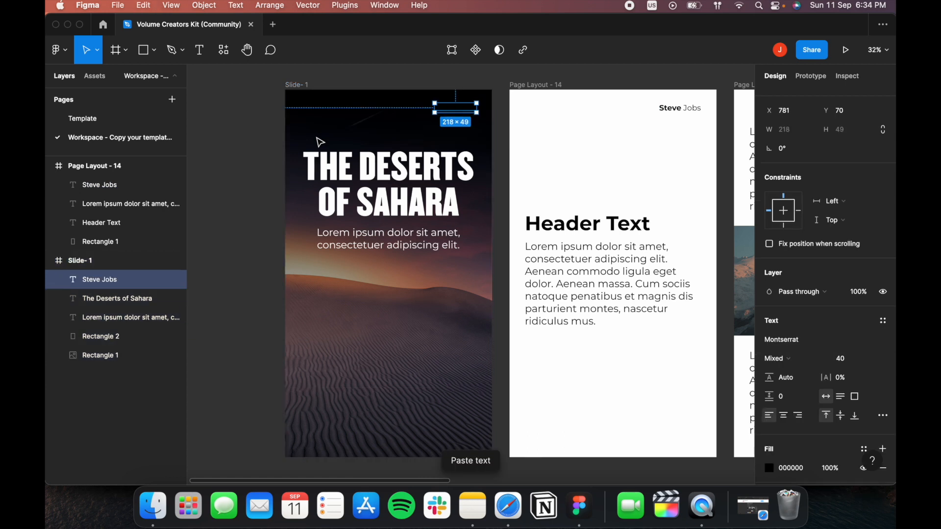
Change the fill of Slide- 1's pasted author name text to white, FFFFFF.
{"action": "scroll", "coordinate": [441, 115], "scroll_direction": "up", "scroll_amount": 3}
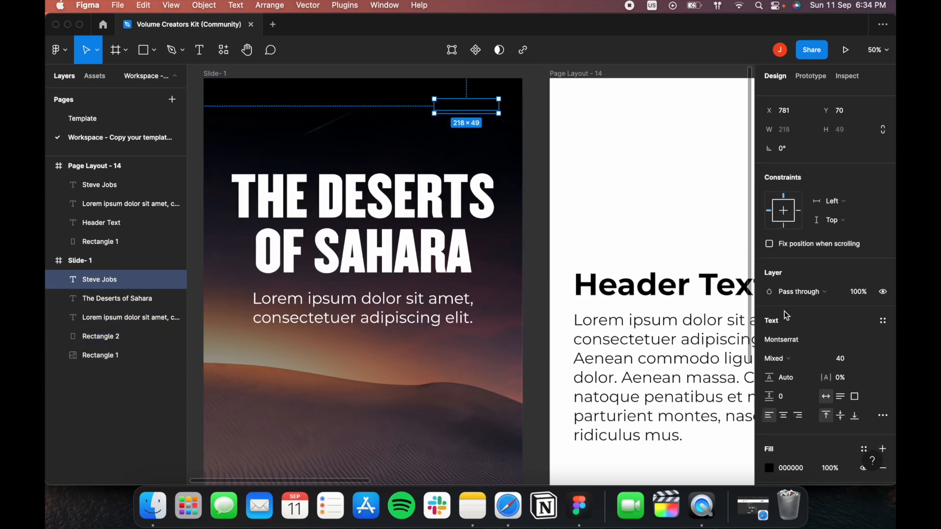
{"action": "scroll", "coordinate": [830, 321], "scroll_direction": "down", "scroll_amount": 1}
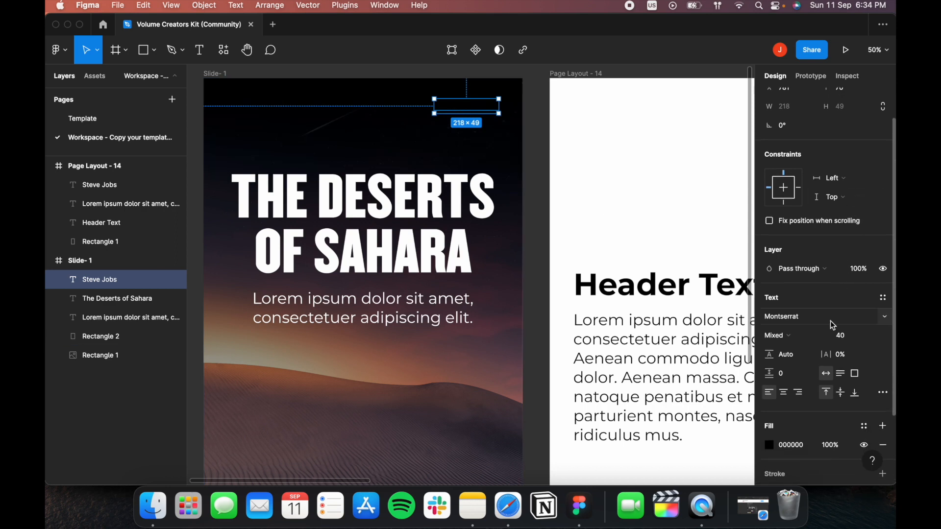
{"action": "left_click", "coordinate": [769, 441]}
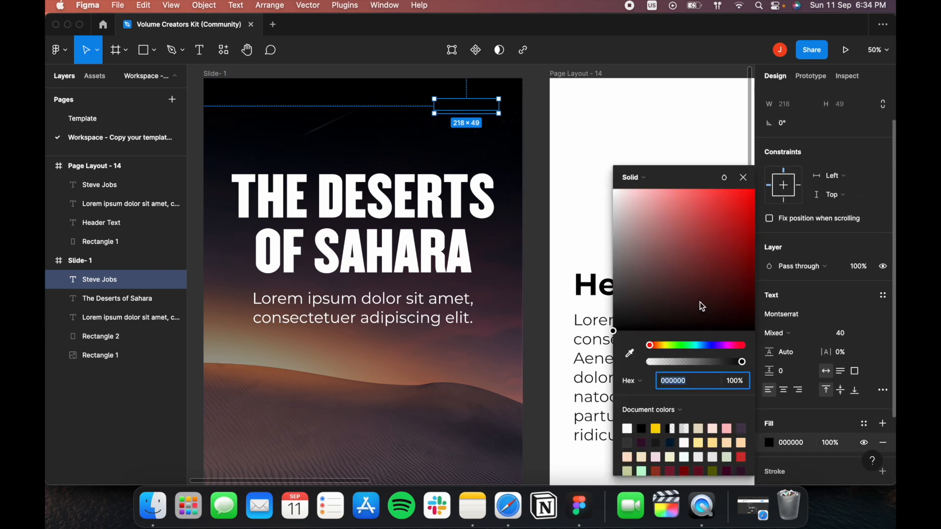
{"action": "left_click_drag", "start_coordinate": [700, 303], "coordinate": [580, 174]}
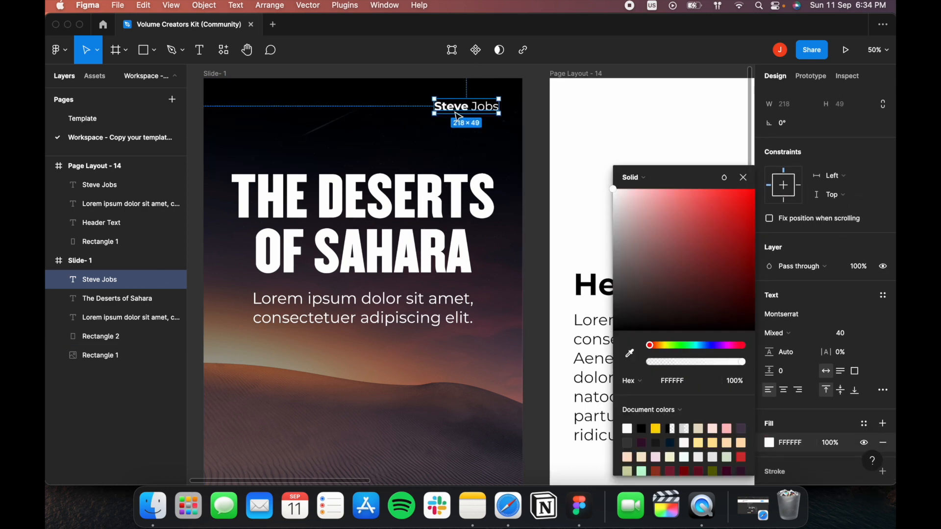
Replace the bold placeholder first name on Slide- 1 with the author's first name.
{"action": "double_click", "coordinate": [463, 109]}
{"action": "left_click", "coordinate": [465, 107]}
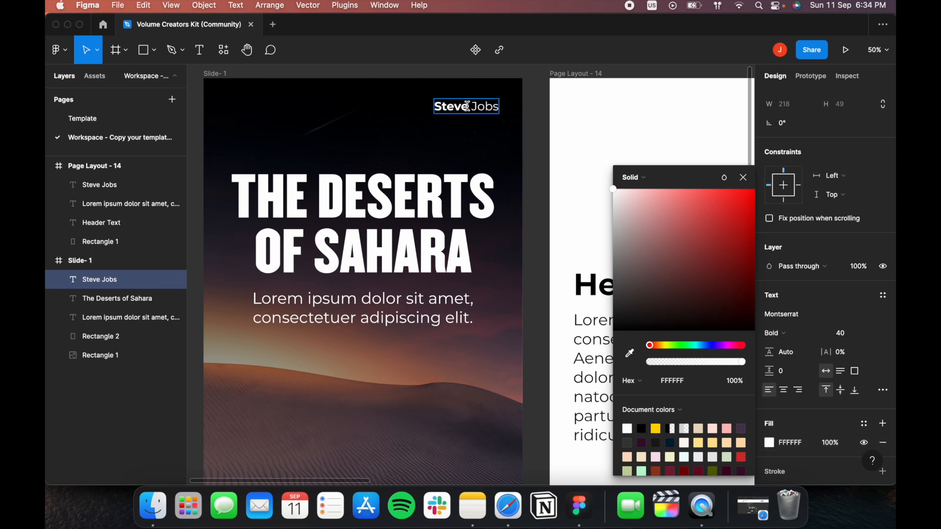
{"action": "key", "text": "Escape"}
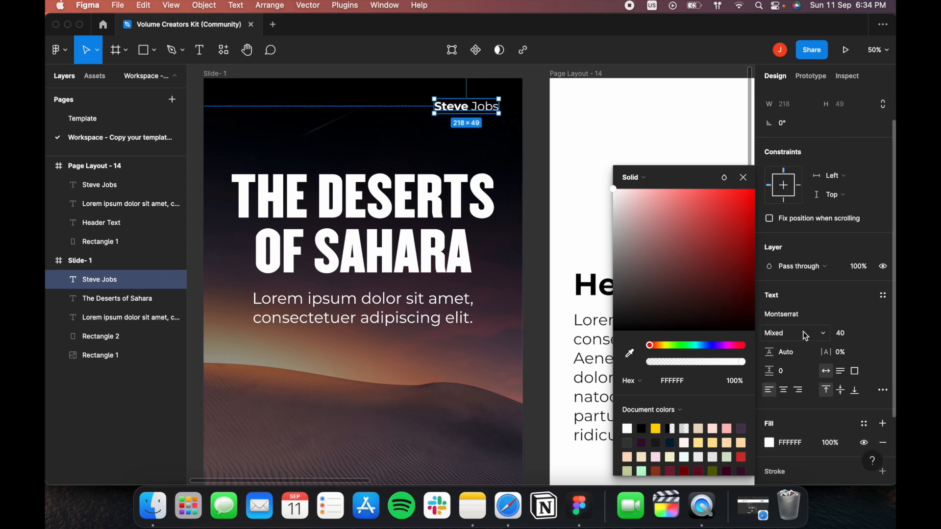
{"action": "double_click", "coordinate": [473, 106]}
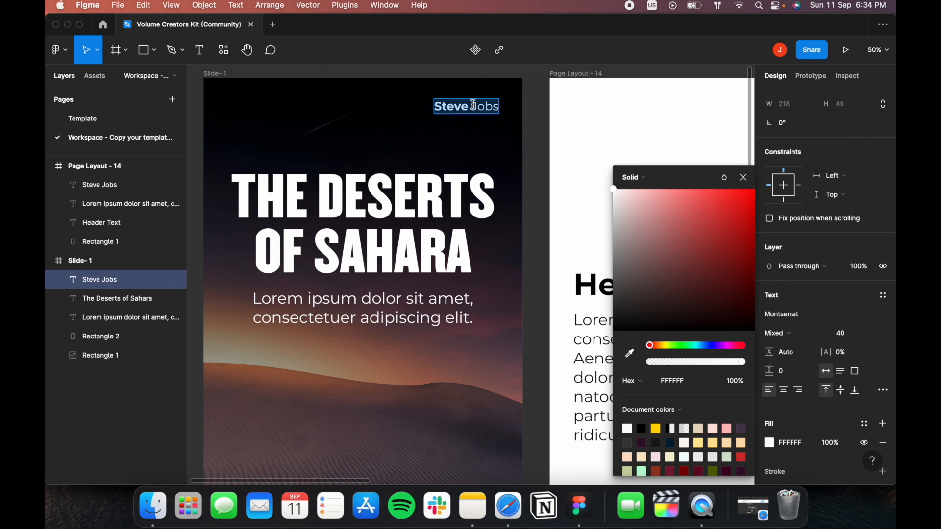
{"action": "left_click", "coordinate": [473, 106]}
{"action": "double_click", "coordinate": [474, 106]}
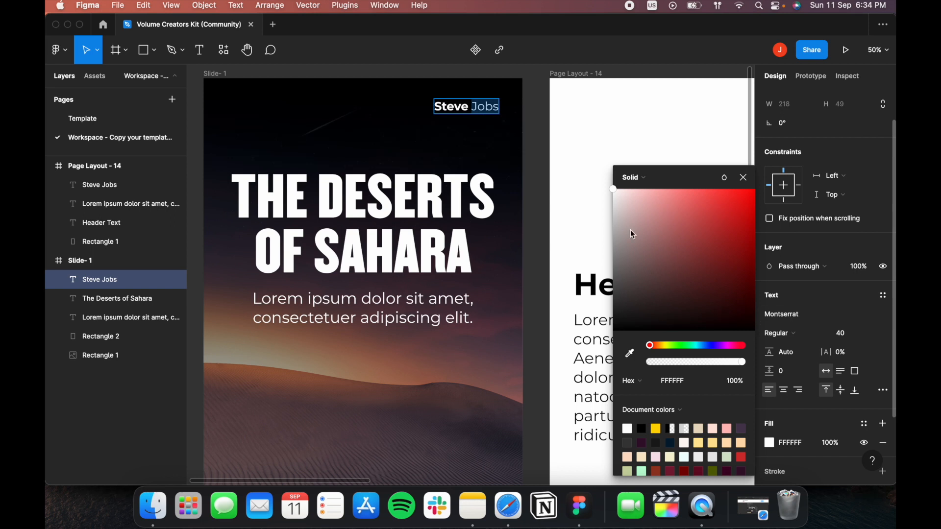
{"action": "left_click", "coordinate": [461, 104]}
{"action": "left_click_drag", "start_coordinate": [469, 106], "coordinate": [411, 99]}
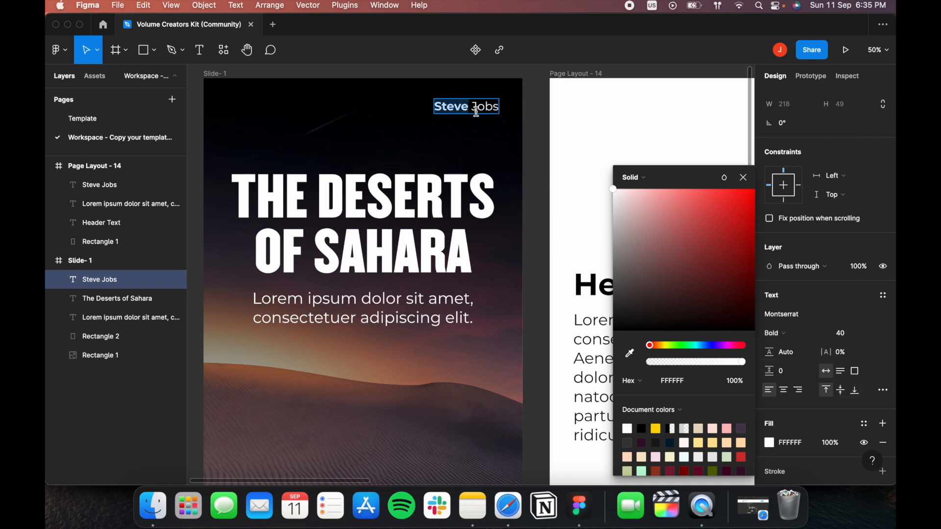
{"action": "type", "text": "Jona"}
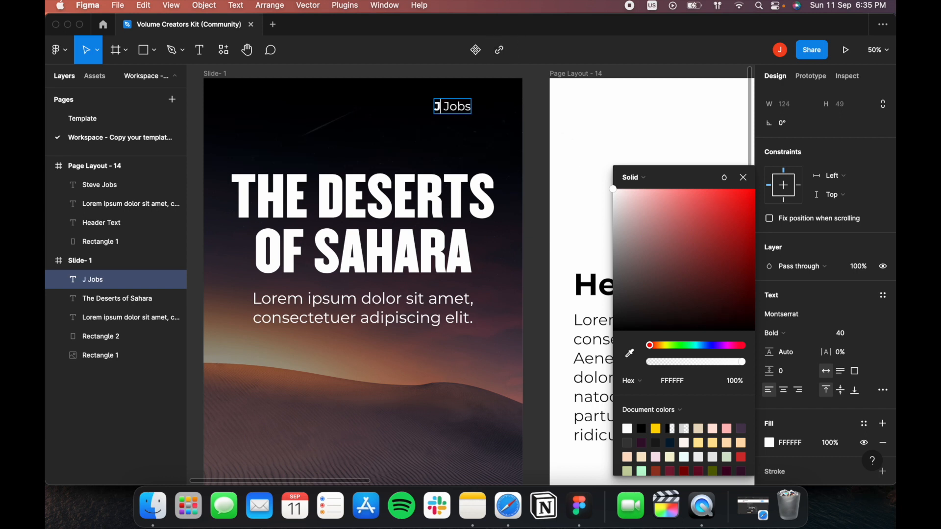
{"action": "type", "text": "h"}
Replace the regular-weight placeholder surname on Slide- 1 with the author's last name.
{"action": "key", "text": "Right"}
{"action": "key", "text": "Right"}
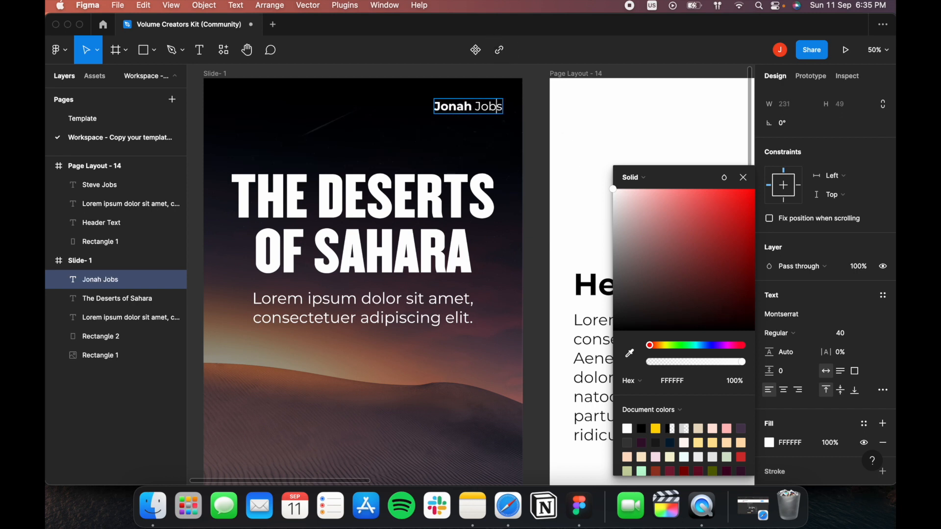
{"action": "key", "text": "BackSpace"}
{"action": "key", "text": "BackSpace"}
{"action": "type", "text": "obe"}
{"action": "key", "text": "BackSpace"}
{"action": "key", "text": "Escape"}
Move the author name on Slide- 1 to X 761, Y 70 and compare its alignment with the header's edge.
{"action": "left_click_drag", "start_coordinate": [478, 105], "coordinate": [472, 105]}
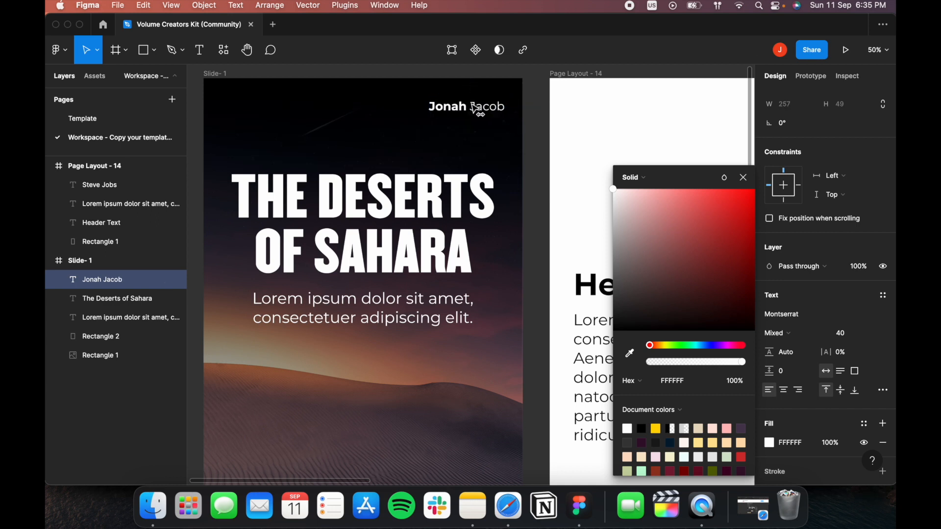
{"action": "scroll", "coordinate": [472, 142], "scroll_direction": "down", "scroll_amount": 2}
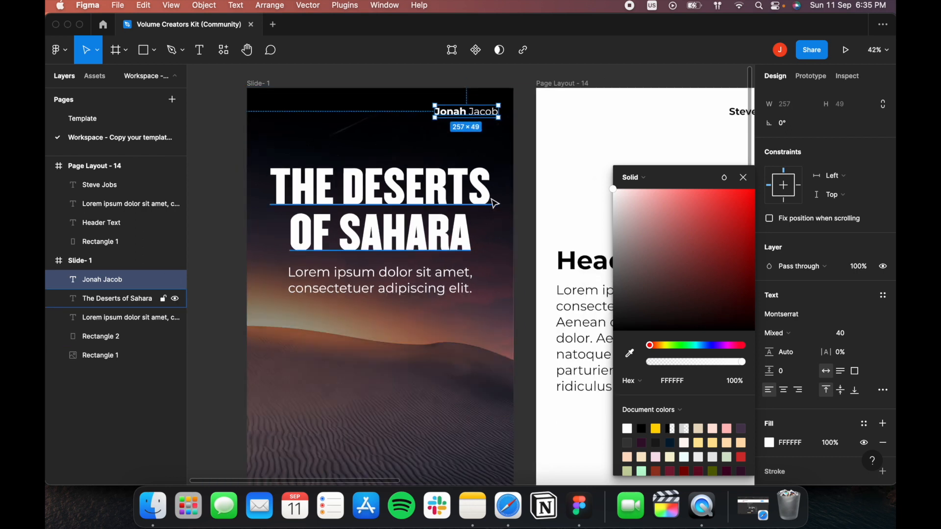
{"action": "left_click", "coordinate": [495, 203]}
{"action": "scroll", "coordinate": [495, 203], "scroll_direction": "left", "scroll_amount": 3}
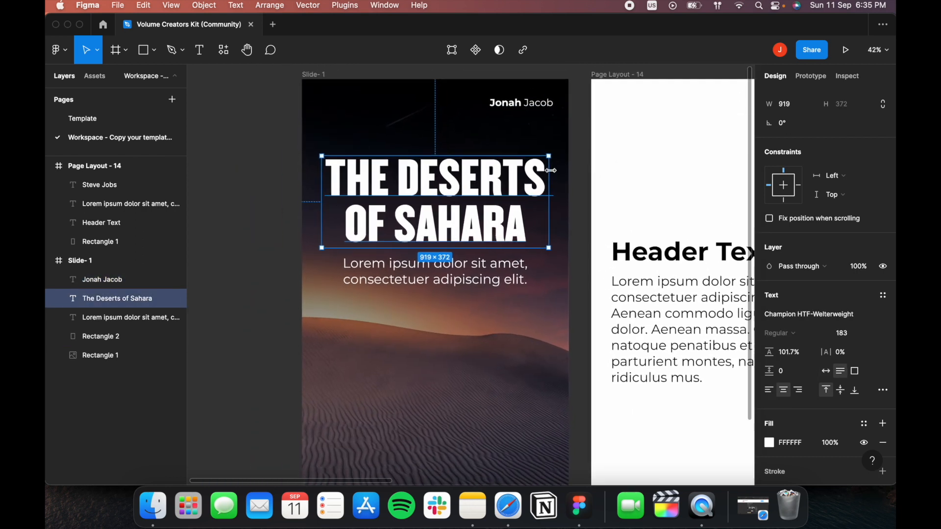
Duplicate the author name into Slide- 1's upper-left corner and change the copy's text to "Perspective".
{"action": "left_click", "coordinate": [495, 103]}
{"action": "left_click_drag", "start_coordinate": [495, 102], "coordinate": [348, 104]}
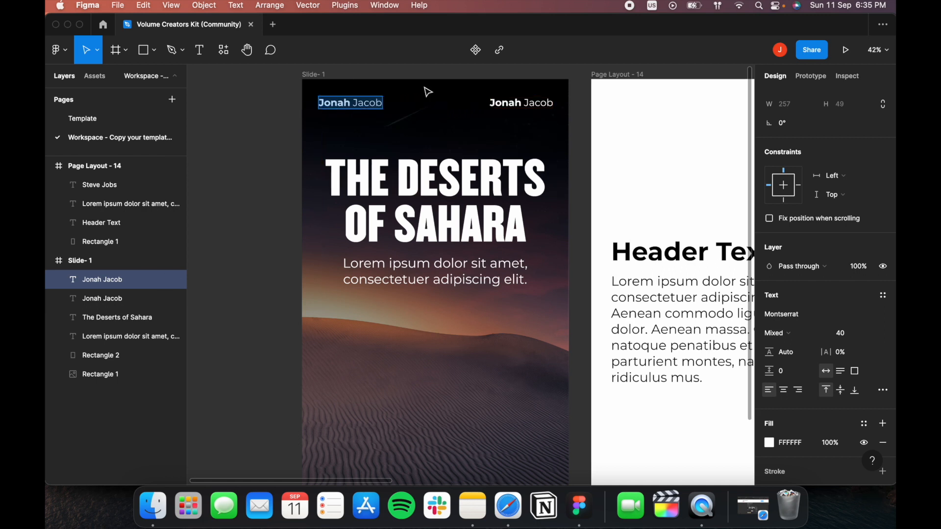
{"action": "key", "text": "Return"}
{"action": "type", "text": "Pers"}
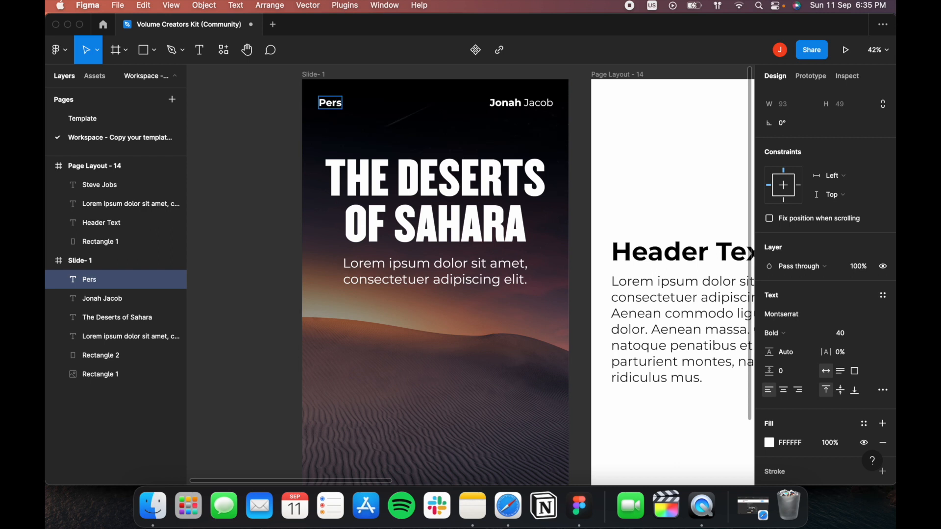
{"action": "type", "text": "pectiv"}
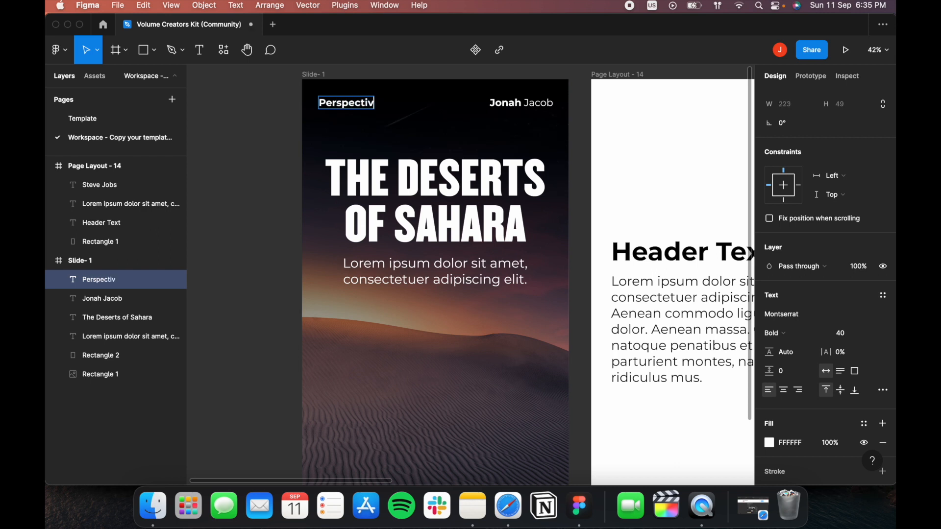
{"action": "type", "text": "e"}
{"action": "key", "text": "Escape"}
{"action": "left_click", "coordinate": [280, 157]}
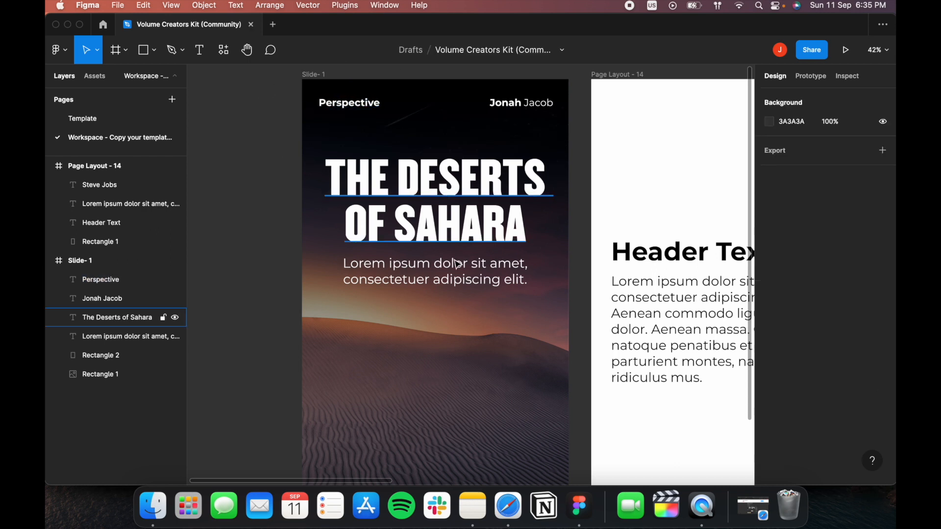
Check the placement of the author name and the "Perspective" label in Slide- 1's header.
{"action": "scroll", "coordinate": [497, 300], "scroll_direction": "down", "scroll_amount": 5}
{"action": "scroll", "coordinate": [313, 342], "scroll_direction": "up", "scroll_amount": 5}
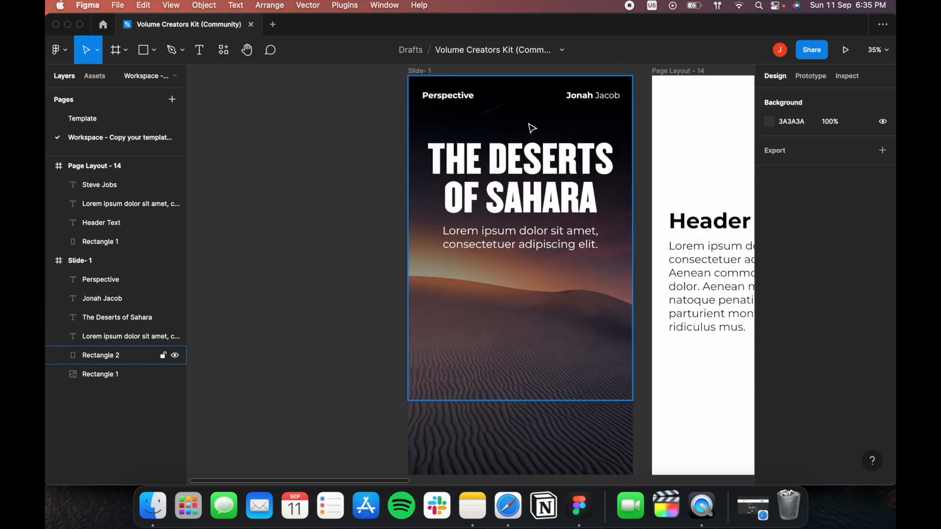
{"action": "scroll", "coordinate": [531, 126], "scroll_direction": "right", "scroll_amount": 2}
{"action": "left_click", "coordinate": [528, 84]}
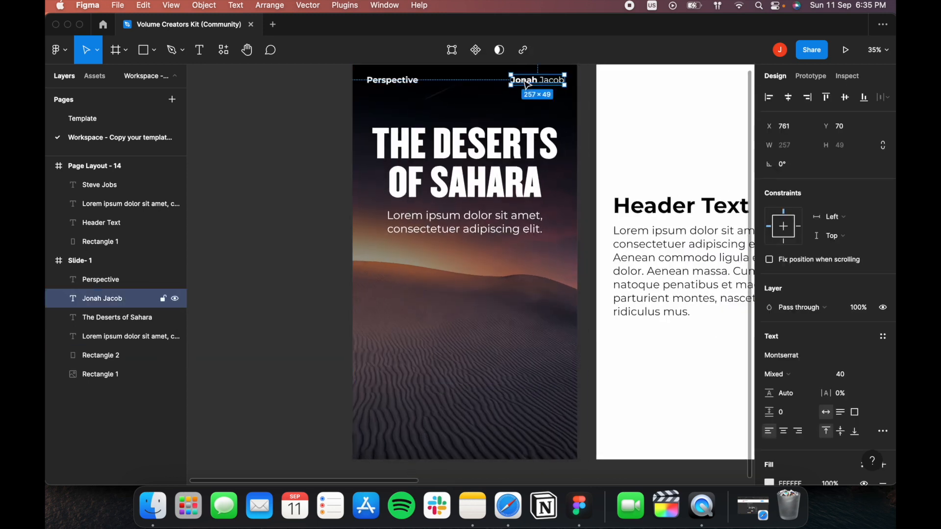
{"action": "left_click", "coordinate": [384, 84]}
{"action": "scroll", "coordinate": [326, 101], "scroll_direction": "right", "scroll_amount": 3}
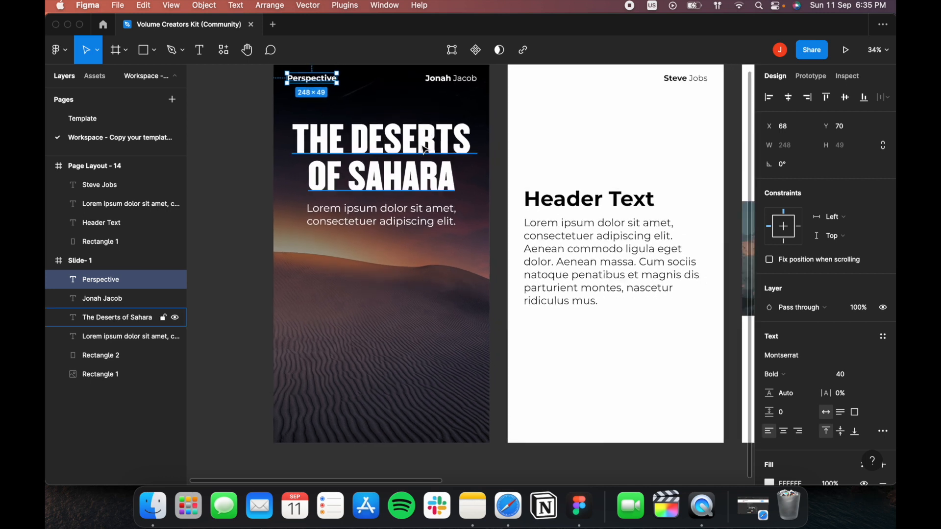
{"action": "scroll", "coordinate": [407, 116], "scroll_direction": "down", "scroll_amount": 1}
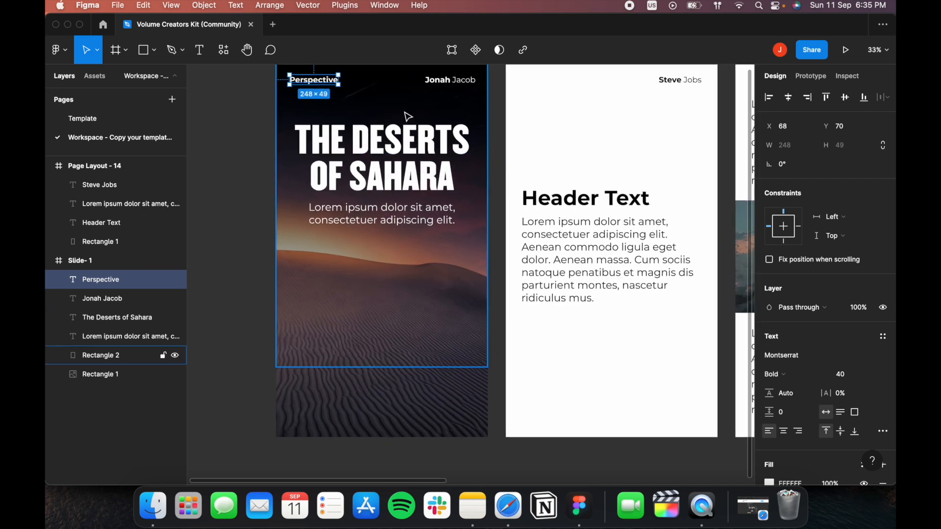
Set the font size of both the "Perspective" label and the author name on Slide- 1 to 32.
{"action": "left_click", "coordinate": [472, 86]}
{"action": "left_click", "coordinate": [333, 87], "text": "shift"}
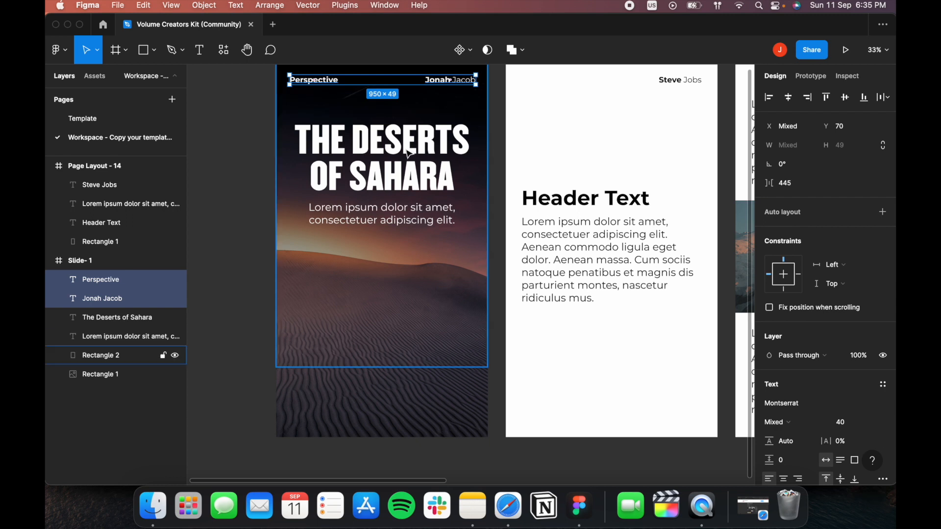
{"action": "left_click", "coordinate": [411, 177]}
{"action": "left_click", "coordinate": [459, 88]}
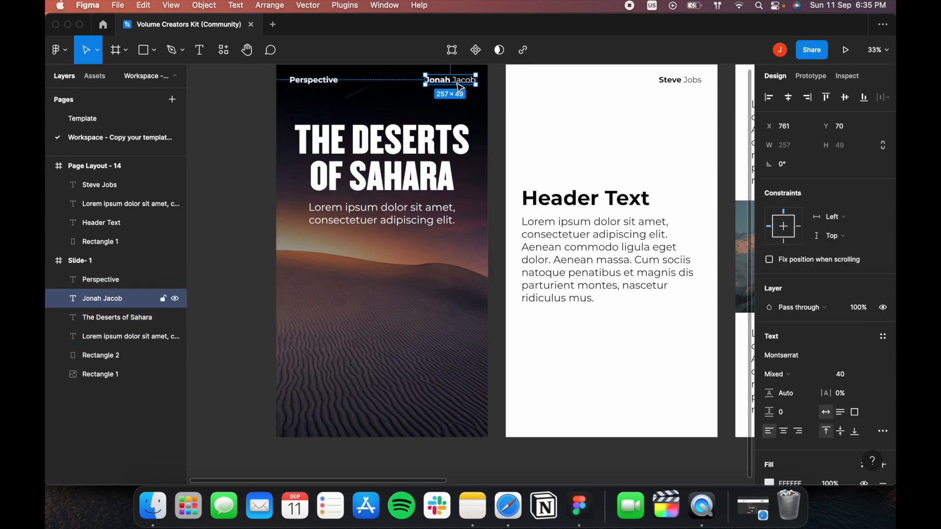
{"action": "left_click", "coordinate": [327, 82], "text": "shift"}
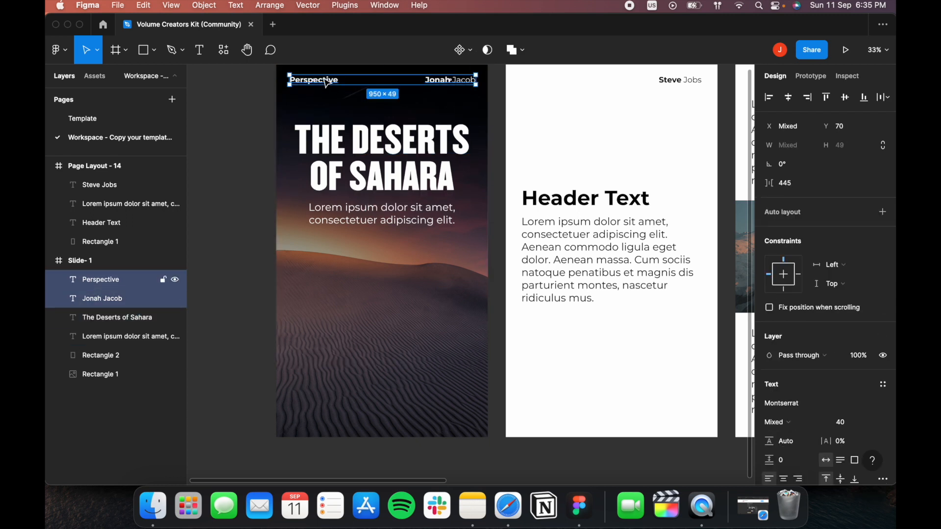
{"action": "left_click", "coordinate": [844, 426]}
{"action": "key", "text": "Down"}
{"action": "key", "text": "Down"}
{"action": "key", "text": "Down"}
{"action": "key", "text": "Down"}
{"action": "key", "text": "Down"}
{"action": "key", "text": "Down"}
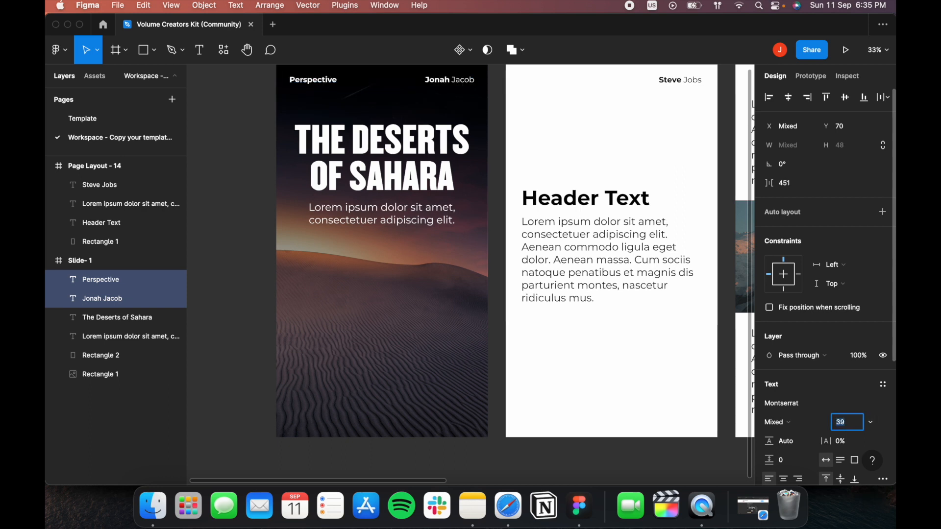
{"action": "key", "text": "Down"}
{"action": "key", "text": "Down"}
{"action": "key", "text": "Down"}
{"action": "key", "text": "Down"}
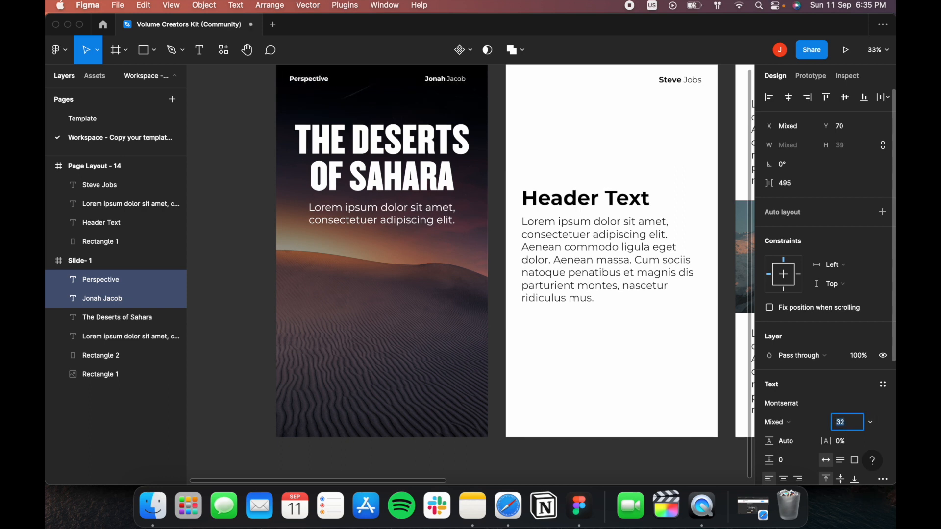
{"action": "key", "text": "Up"}
{"action": "left_click", "coordinate": [259, 203]}
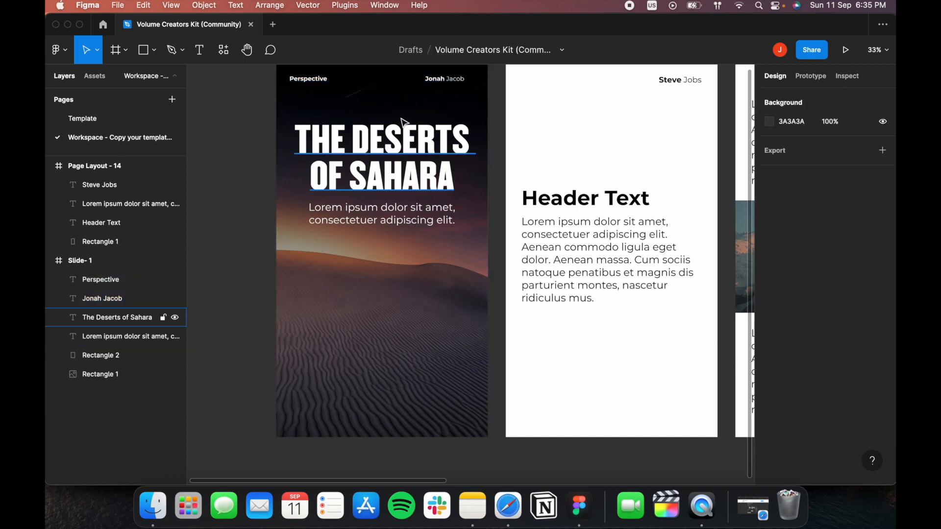
Move the author name on Slide- 1 horizontally outward so it ends at the header's right margin again.
{"action": "left_click_drag", "start_coordinate": [446, 81], "coordinate": [461, 83]}
{"action": "left_click", "coordinate": [433, 271]}
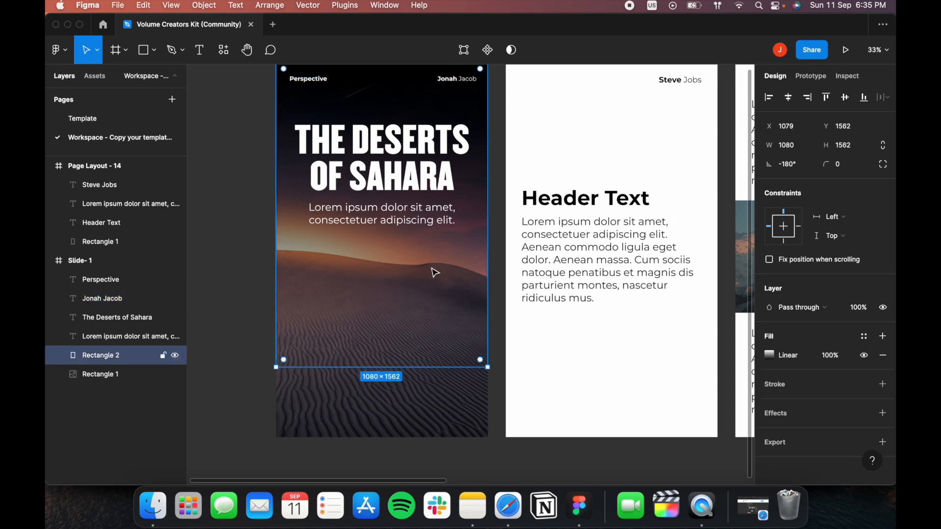
{"action": "left_click", "coordinate": [231, 406]}
{"action": "scroll", "coordinate": [229, 406], "scroll_direction": "down", "scroll_amount": 2}
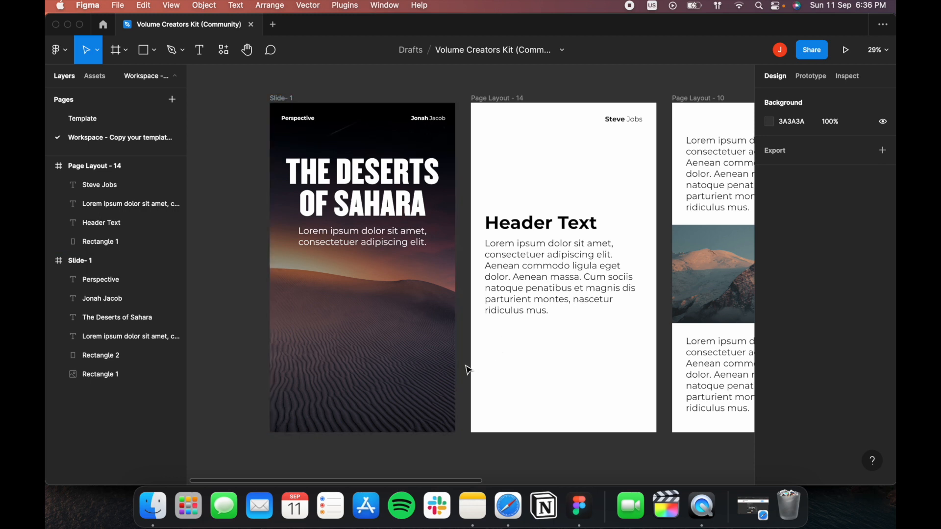
{"action": "left_click_drag", "start_coordinate": [651, 220], "coordinate": [544, 208]}
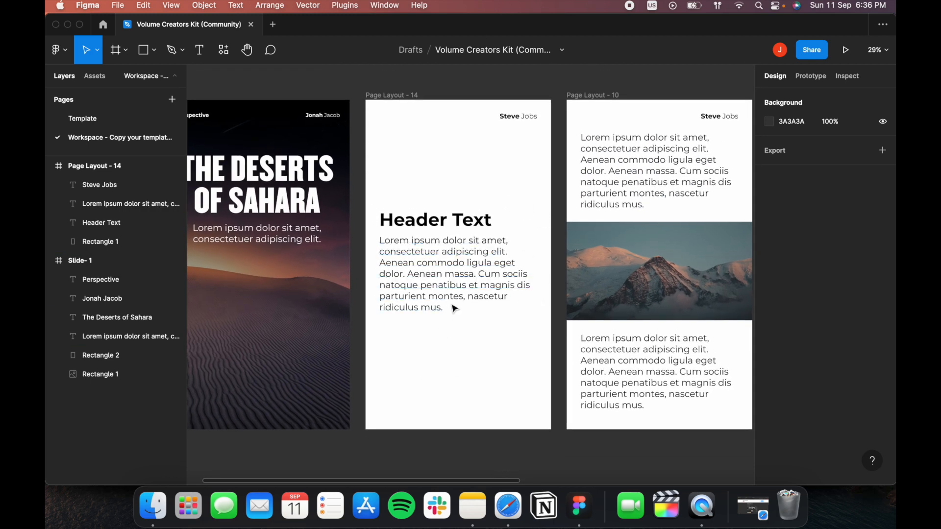
{"action": "scroll", "coordinate": [516, 323], "scroll_direction": "left", "scroll_amount": 4}
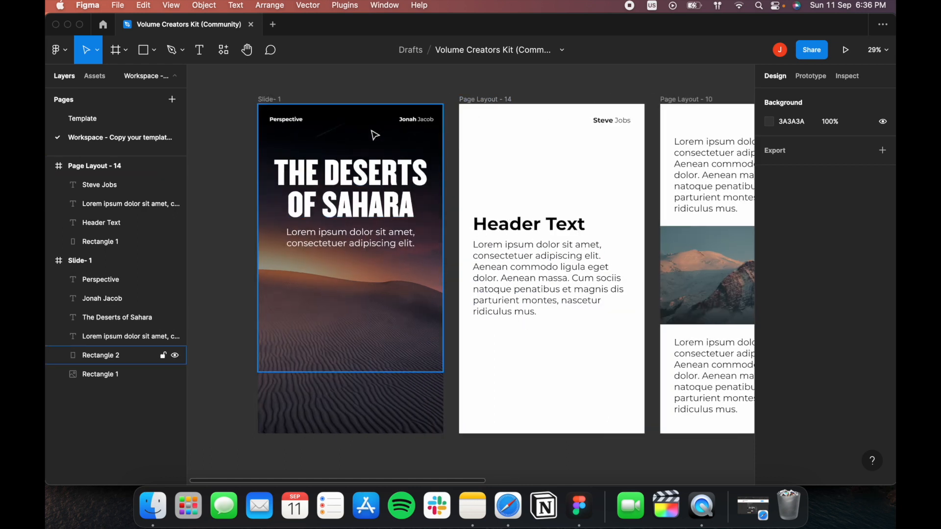
{"action": "left_click", "coordinate": [376, 137]}
{"action": "left_click", "coordinate": [497, 177]}
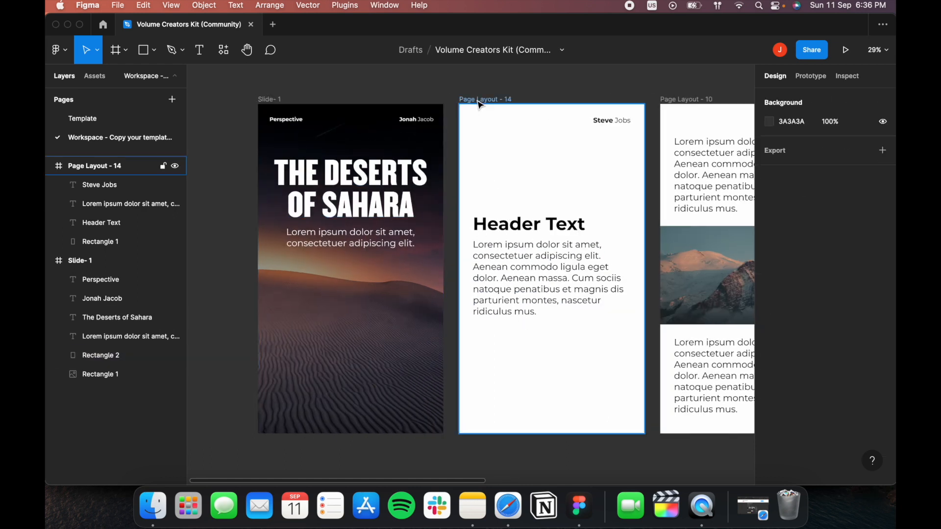
Rename the frame Page Layout - 14 as "Slide - 2".
{"action": "scroll", "coordinate": [480, 104], "scroll_direction": "right", "scroll_amount": 2}
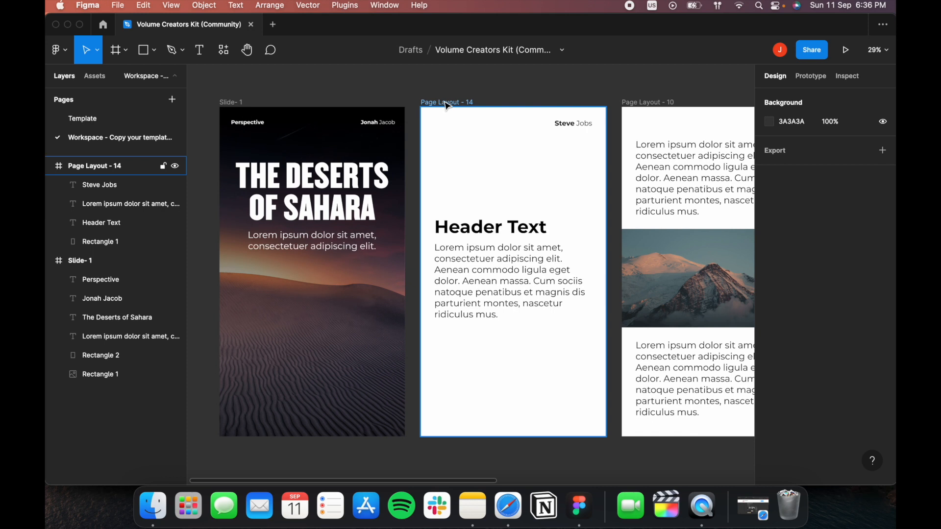
{"action": "double_click", "coordinate": [447, 102]}
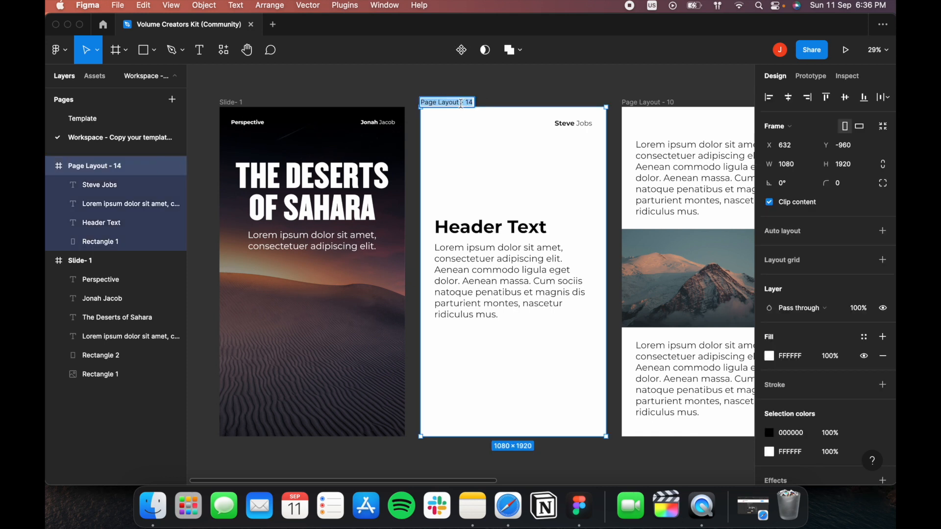
{"action": "left_click_drag", "start_coordinate": [461, 104], "coordinate": [344, 97]}
{"action": "type", "text": "Slide "}
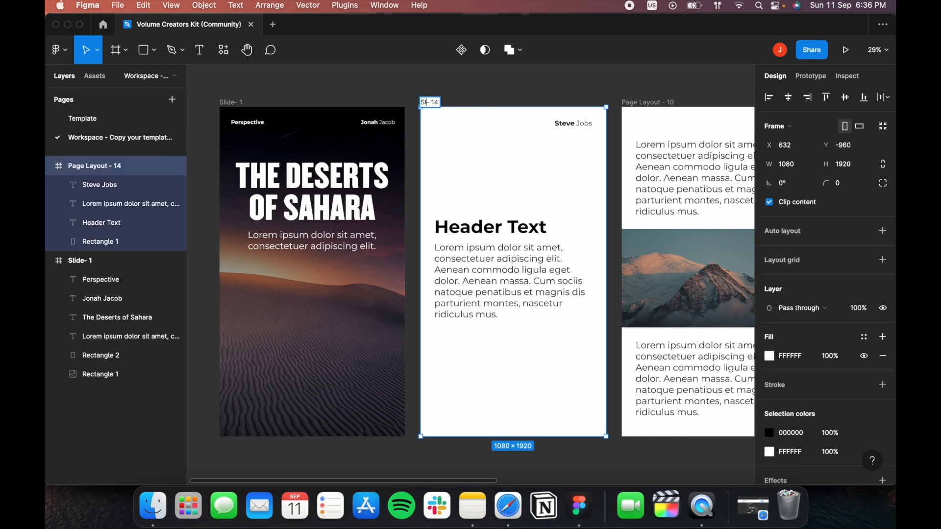
{"action": "type", "text": "2"}
{"action": "key", "text": "BackSpace"}
{"action": "key", "text": "Return"}
Rename the frame Page Layout - 10 as "Slide - 3".
{"action": "scroll", "coordinate": [605, 142], "scroll_direction": "right", "scroll_amount": 3}
{"action": "left_click", "coordinate": [482, 97]}
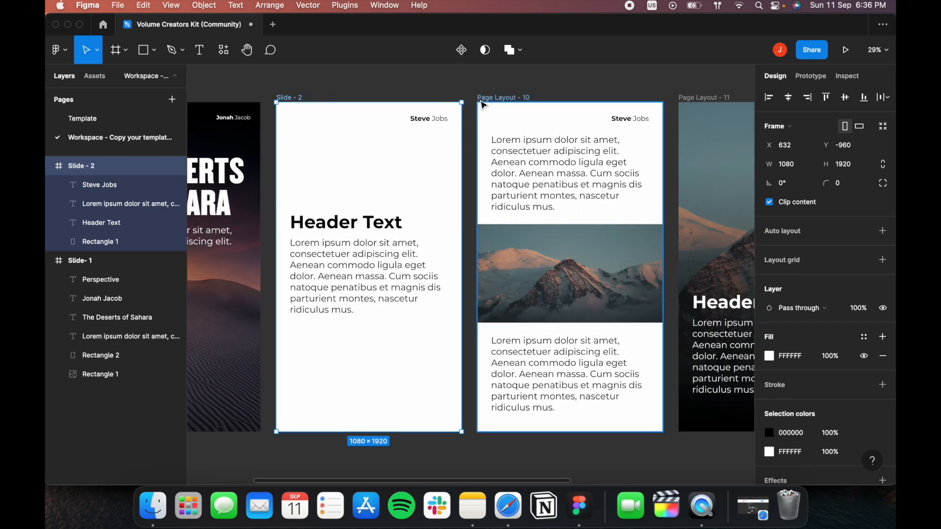
{"action": "left_click", "coordinate": [516, 96]}
{"action": "left_click_drag", "start_coordinate": [518, 96], "coordinate": [477, 97]}
{"action": "type", "text": "Sli"}
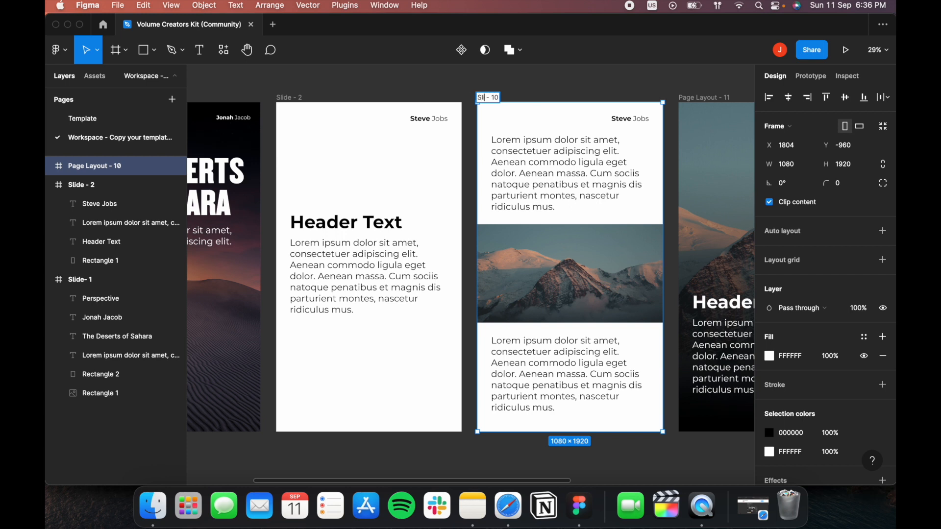
{"action": "type", "text": "de"}
{"action": "left_click", "coordinate": [657, 84]}
Rename the frame Page Layout - 11 as "Slide - 4".
{"action": "scroll", "coordinate": [578, 98], "scroll_direction": "right", "scroll_amount": 5}
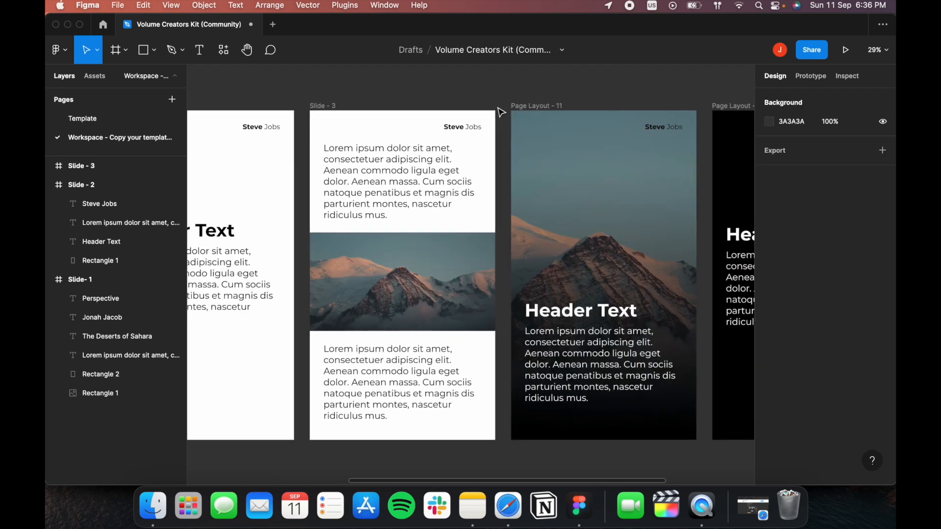
{"action": "left_click", "coordinate": [532, 107]}
{"action": "left_click", "coordinate": [542, 104]}
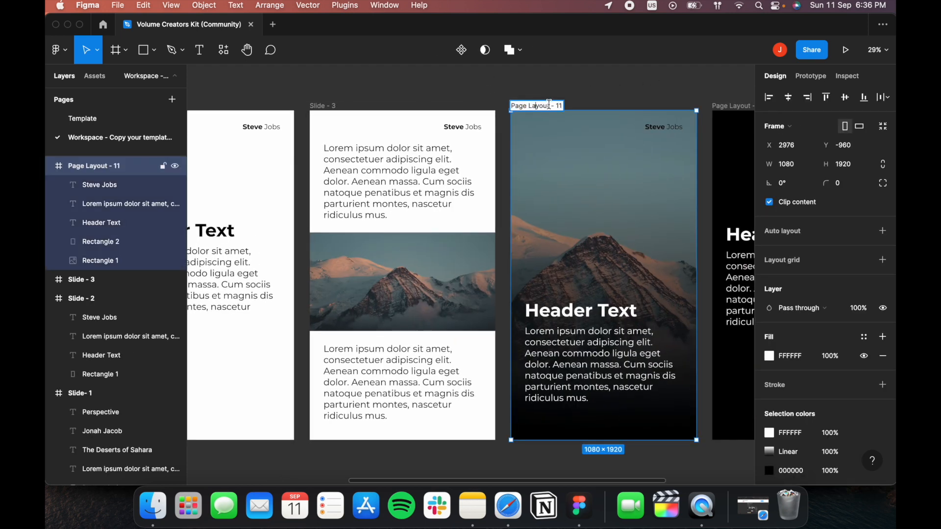
{"action": "key", "text": "super+BackSpace"}
{"action": "type", "text": "Slide - 4"}
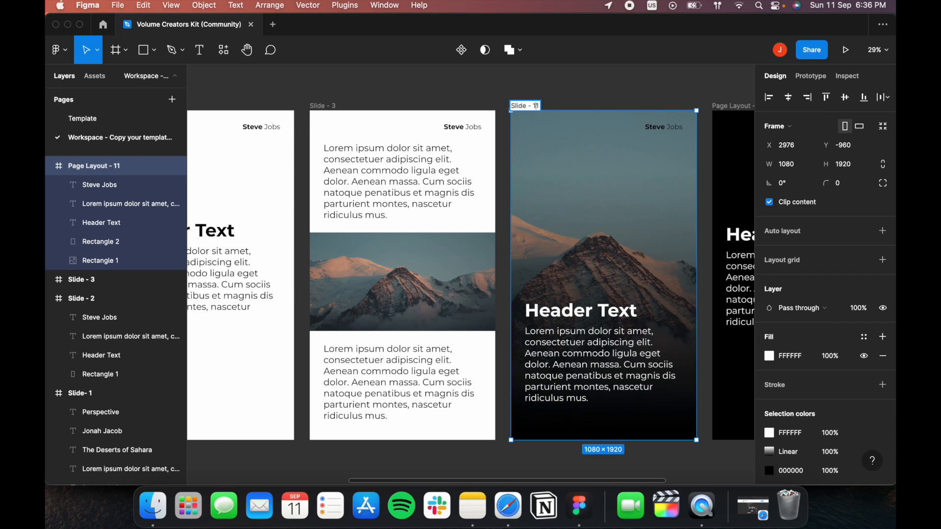
{"action": "left_click", "coordinate": [664, 95]}
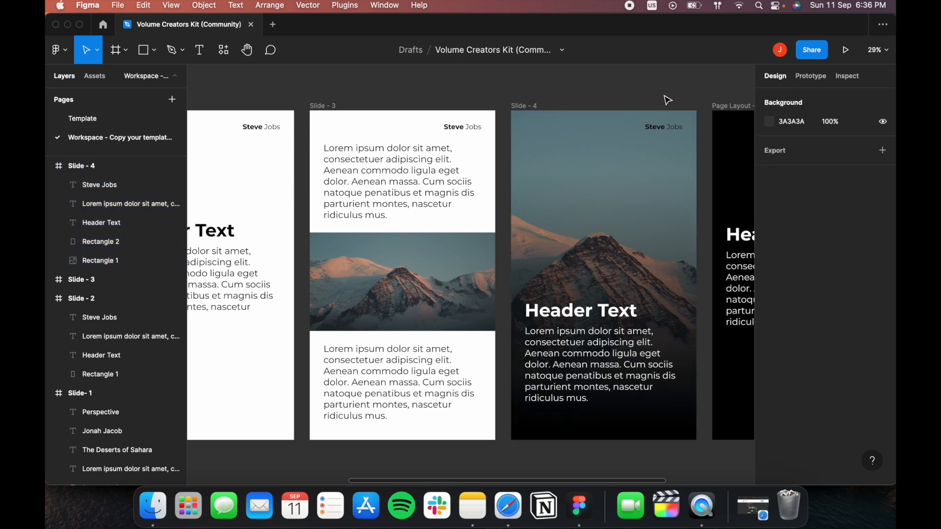
Rename the frame Page Layout - 13 as "Slide - 5".
{"action": "left_click_drag", "start_coordinate": [652, 93], "coordinate": [323, 96]}
{"action": "left_click", "coordinate": [406, 118]}
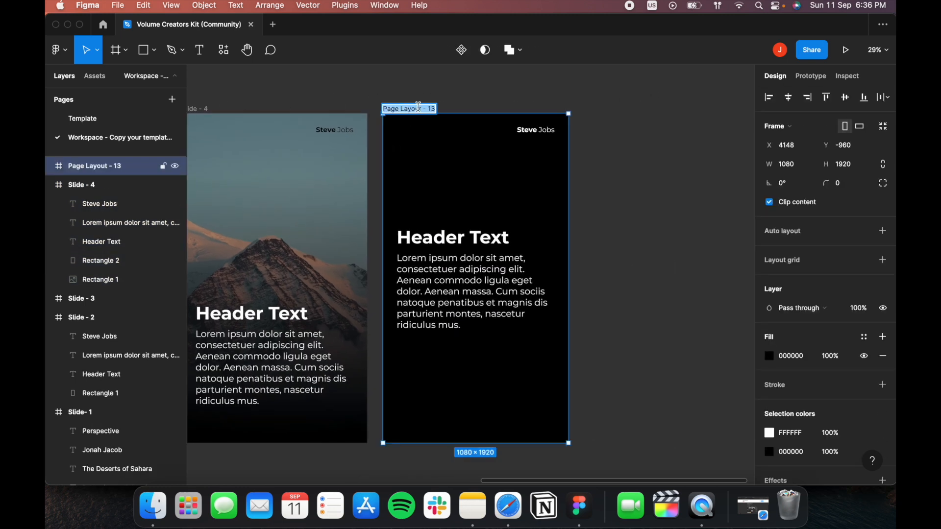
{"action": "double_click", "coordinate": [417, 108]}
{"action": "key", "text": "BackSpace"}
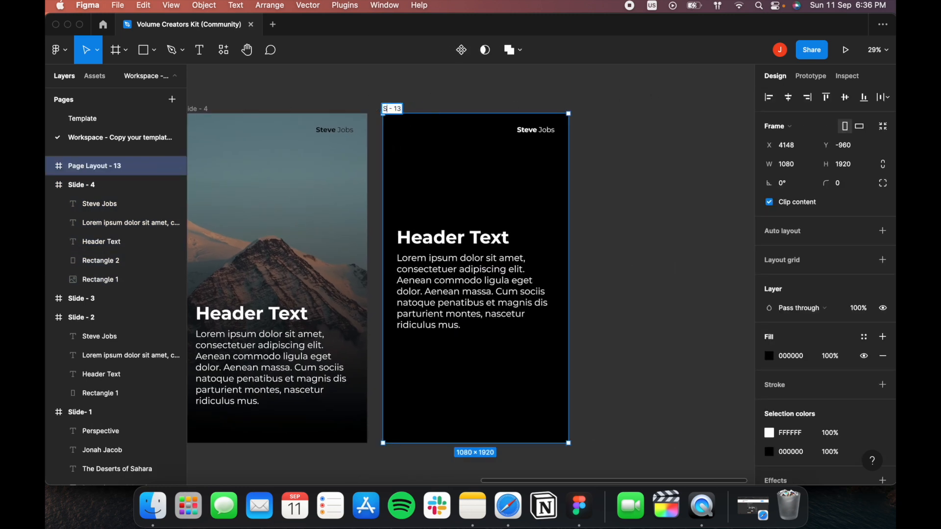
{"action": "type", "text": "Slide - 5"}
{"action": "left_click", "coordinate": [485, 92]}
Switch to the Template page and bring up the Dark Backgrounds swatches in its Colors section.
{"action": "scroll", "coordinate": [373, 247], "scroll_direction": "left", "scroll_amount": 10}
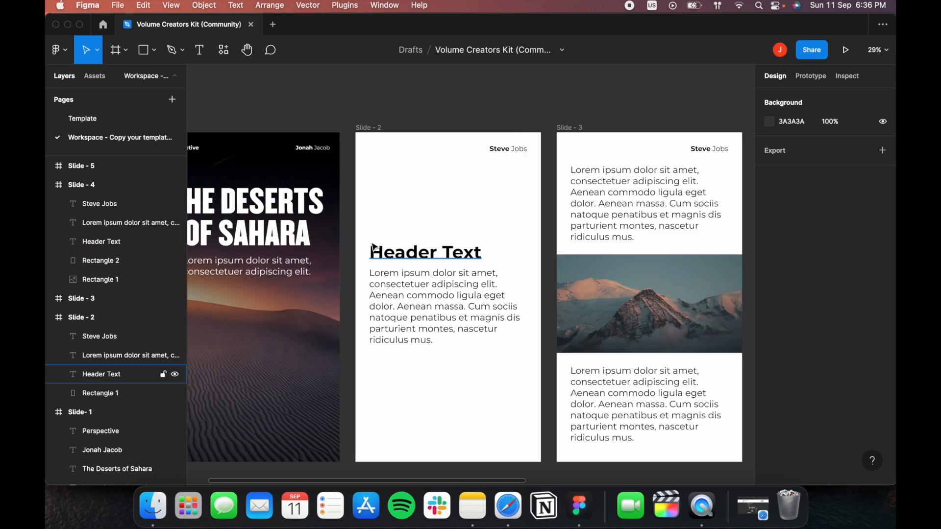
{"action": "scroll", "coordinate": [426, 290], "scroll_direction": "down", "scroll_amount": 3}
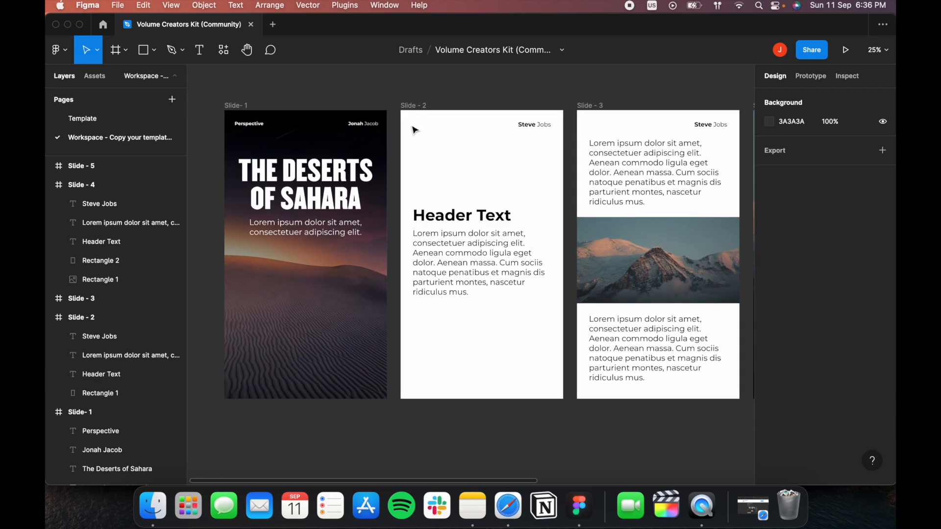
{"action": "left_click", "coordinate": [410, 106]}
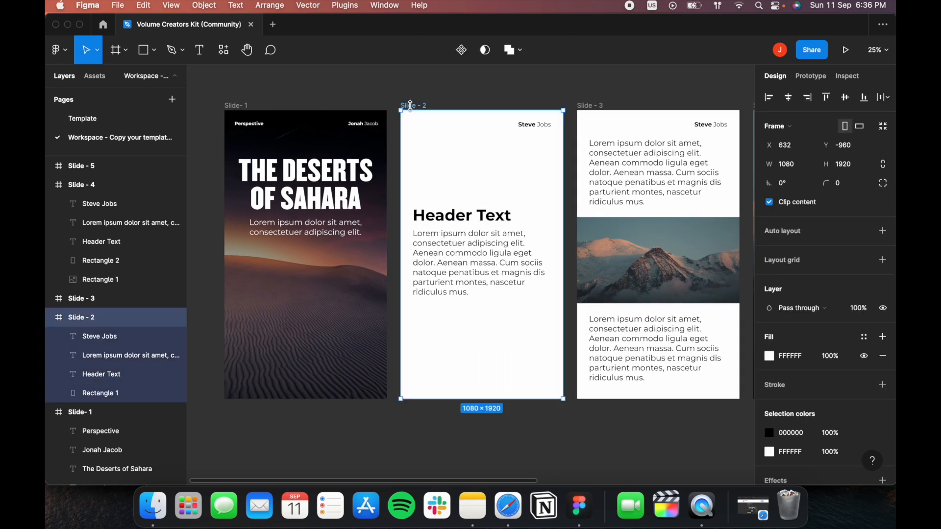
{"action": "left_click", "coordinate": [107, 127]}
{"action": "scroll", "coordinate": [230, 332], "scroll_direction": "down", "scroll_amount": 5}
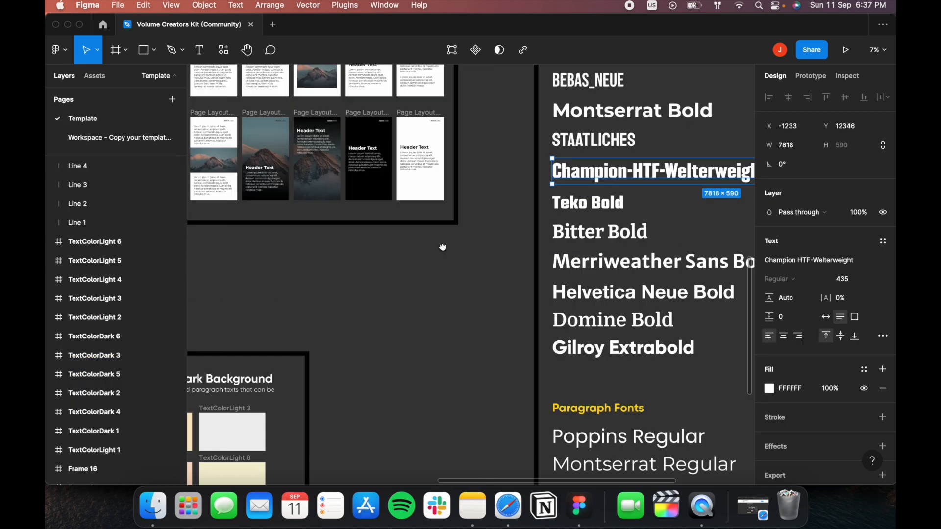
{"action": "scroll", "coordinate": [411, 281], "scroll_direction": "down", "scroll_amount": 5}
{"action": "left_click_drag", "start_coordinate": [278, 385], "coordinate": [560, 289]}
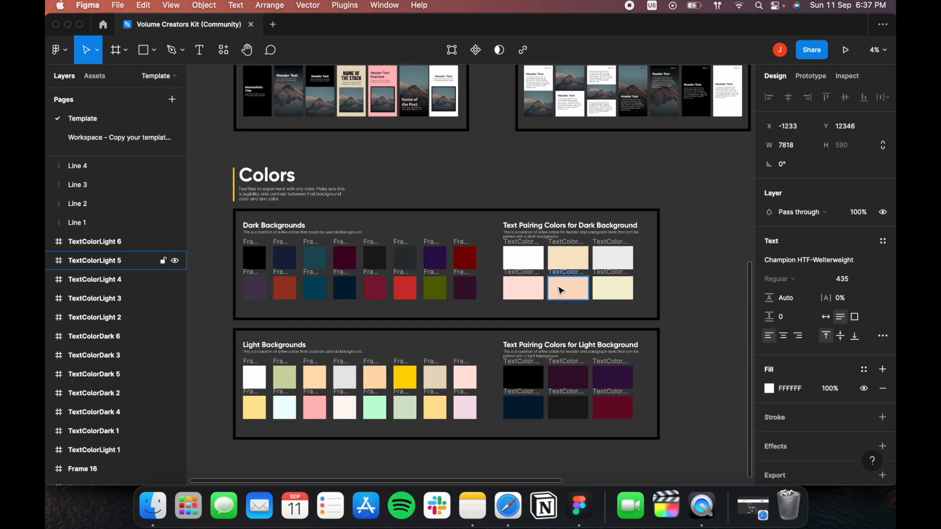
{"action": "scroll", "coordinate": [244, 285], "scroll_direction": "up", "scroll_amount": 2}
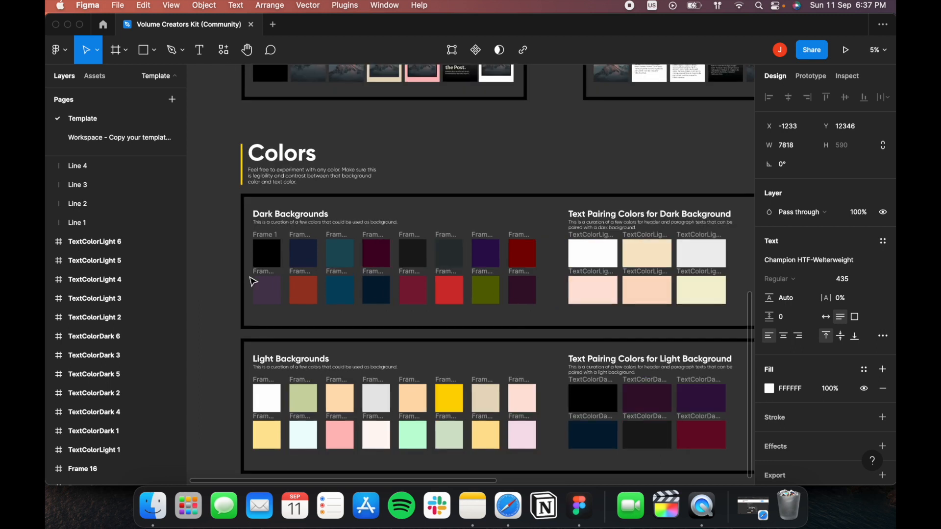
{"action": "scroll", "coordinate": [252, 275], "scroll_direction": "up", "scroll_amount": 3}
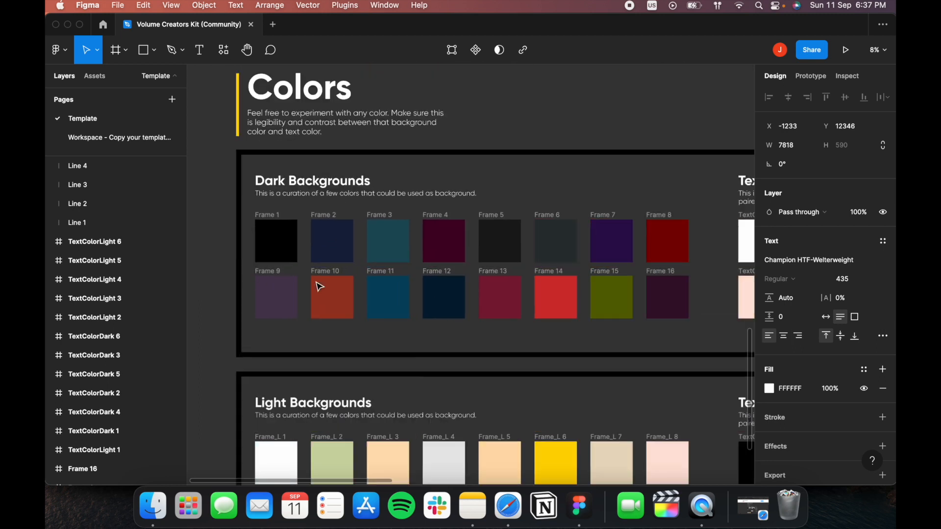
Copy the fill code 16213E from the Frame 2 dark background swatch and return to the Workspace page.
{"action": "left_click", "coordinate": [333, 257]}
{"action": "scroll", "coordinate": [324, 251], "scroll_direction": "up", "scroll_amount": 3}
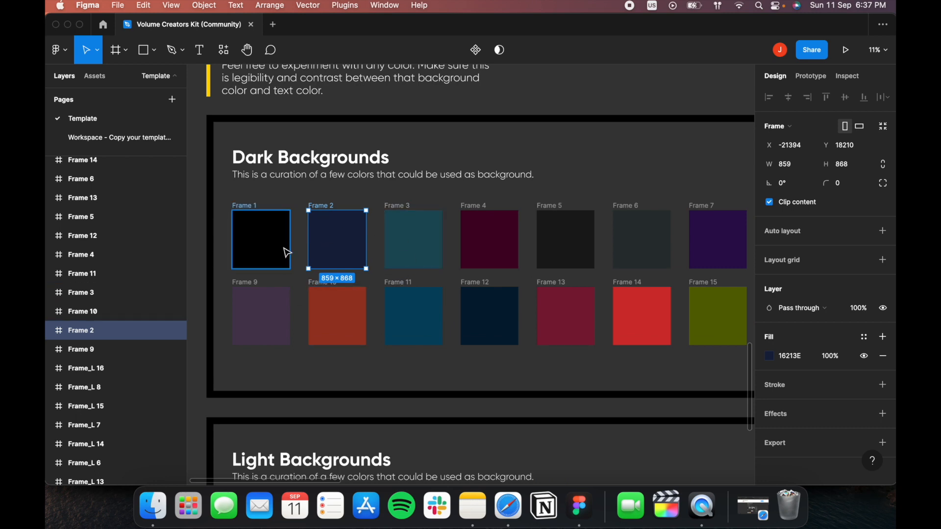
{"action": "left_click", "coordinate": [789, 363]}
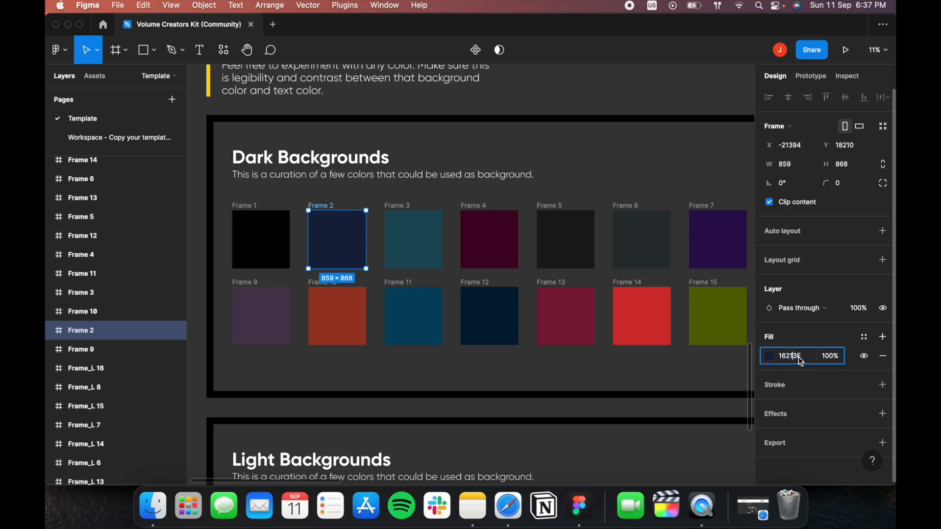
{"action": "left_click", "coordinate": [84, 141]}
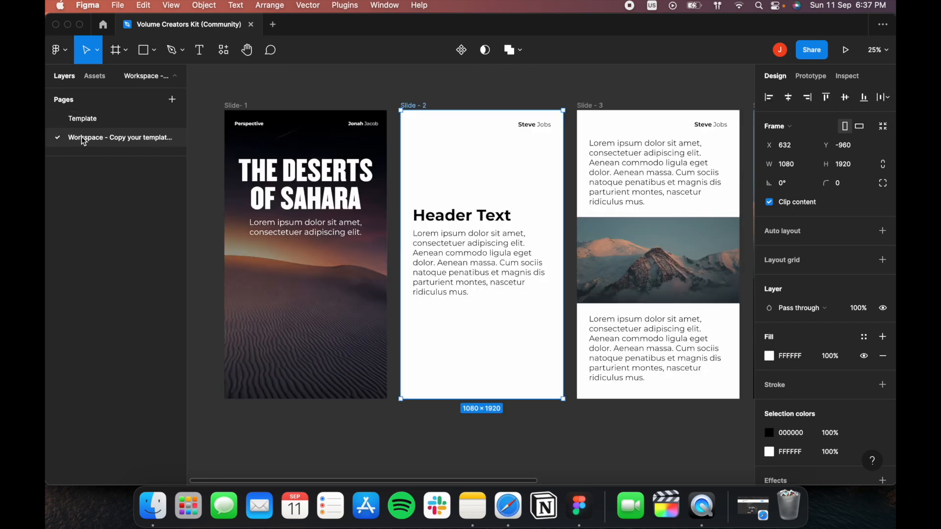
{"action": "left_click", "coordinate": [421, 107]}
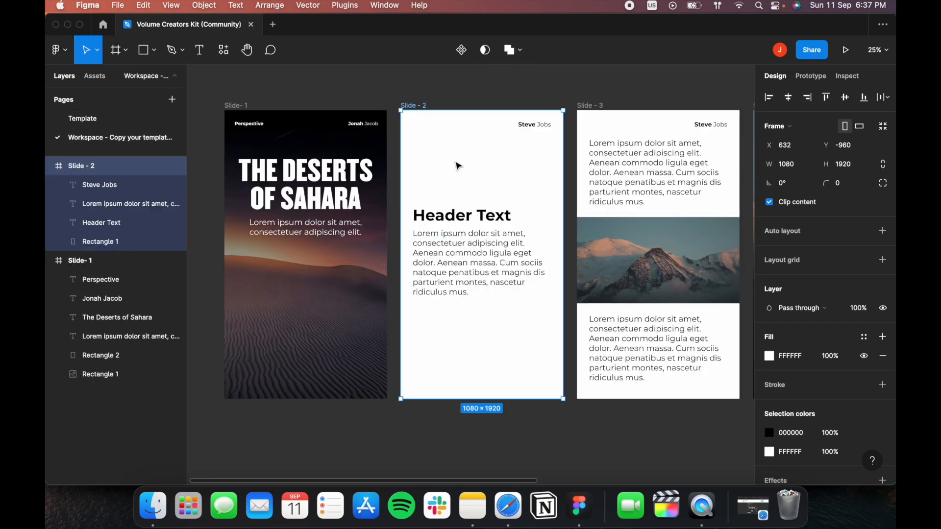
{"action": "scroll", "coordinate": [787, 380], "scroll_direction": "down", "scroll_amount": 1}
{"action": "scroll", "coordinate": [786, 380], "scroll_direction": "down", "scroll_amount": 1}
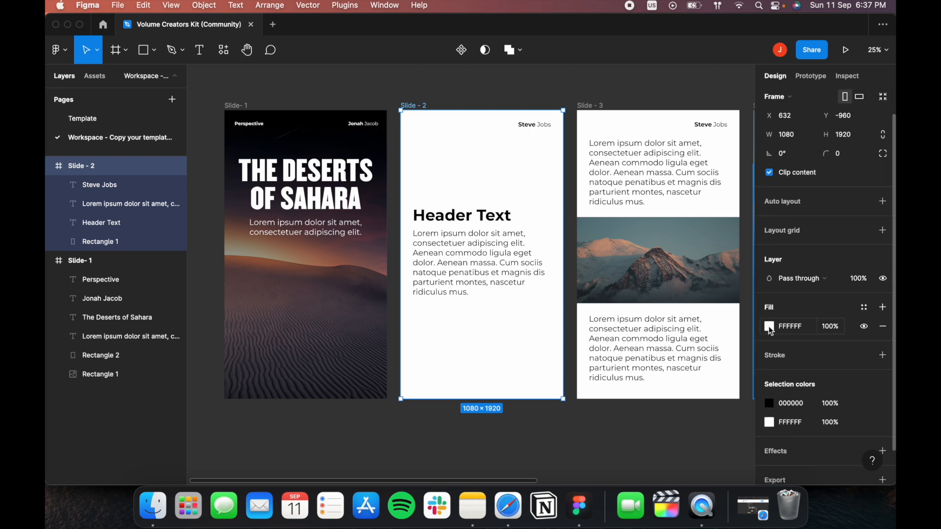
{"action": "left_click", "coordinate": [769, 326]}
{"action": "left_click_drag", "start_coordinate": [695, 248], "coordinate": [525, 178]}
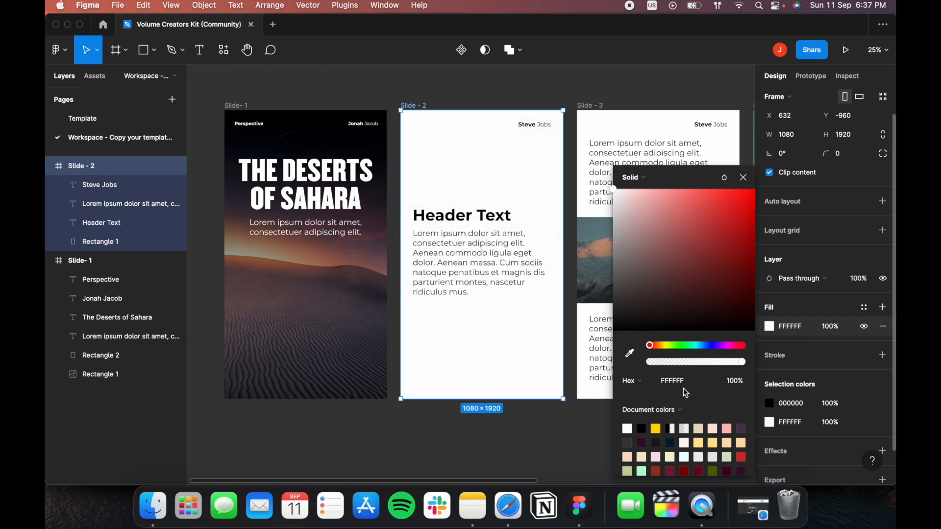
{"action": "left_click", "coordinate": [509, 435]}
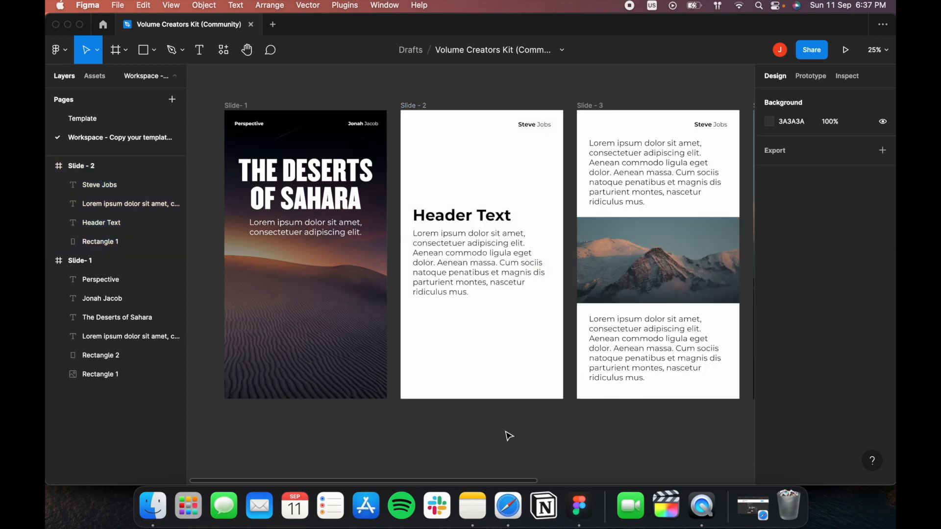
Recolor the white background of the Slide - 2 frame to 16213E.
{"action": "left_click", "coordinate": [421, 105]}
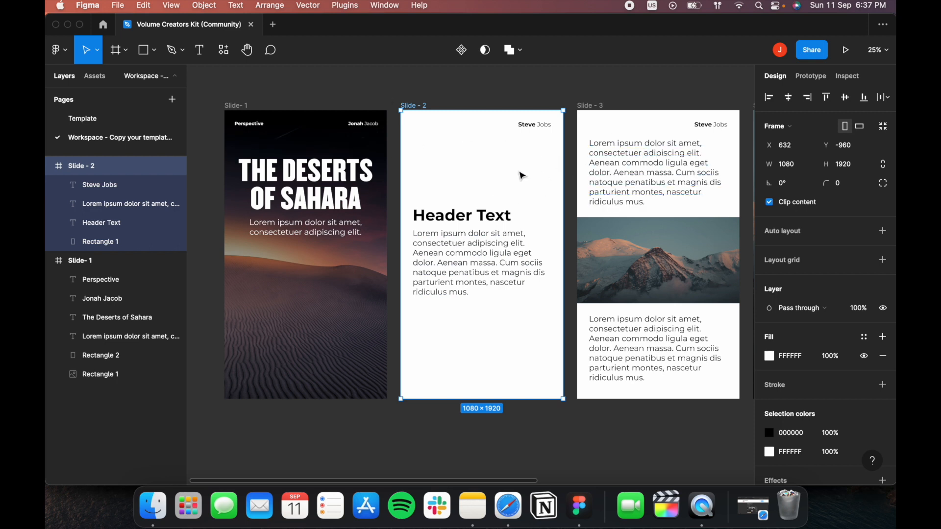
{"action": "scroll", "coordinate": [770, 431], "scroll_direction": "down", "scroll_amount": 2}
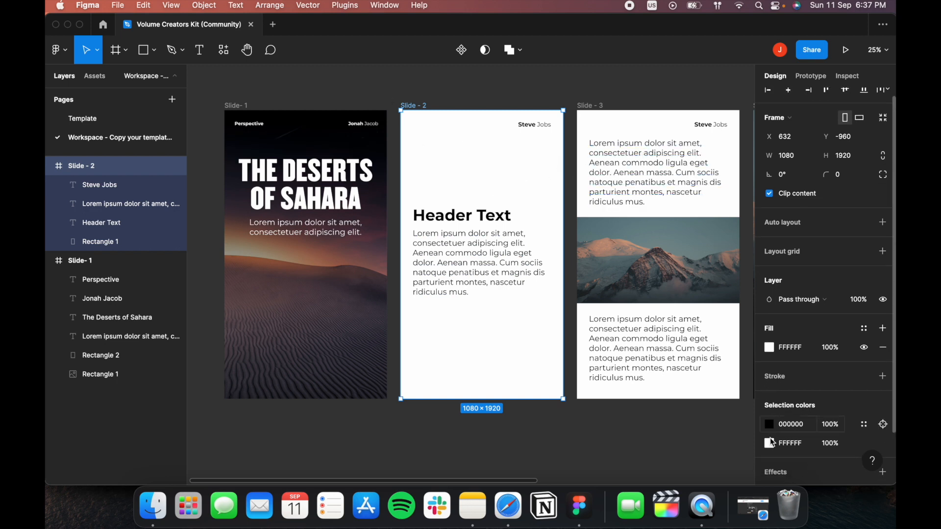
{"action": "left_click", "coordinate": [768, 443]}
{"action": "left_click", "coordinate": [685, 388]}
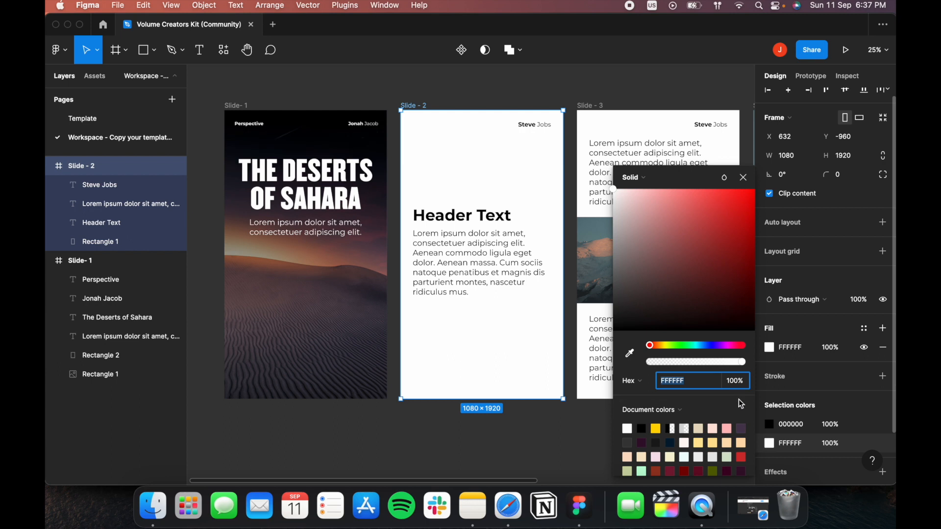
{"action": "type", "text": "16213E"}
{"action": "key", "text": "Return"}
{"action": "left_click", "coordinate": [503, 348]}
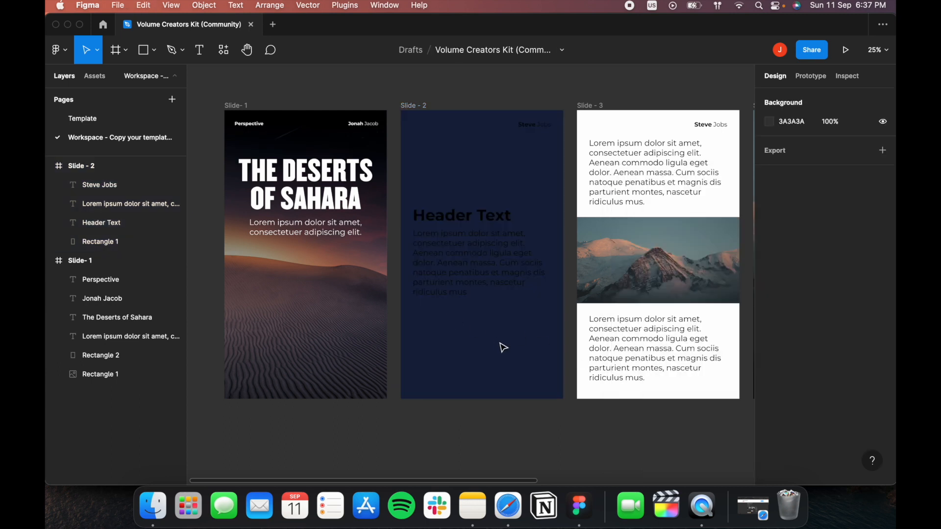
Select all the text on Slide - 2 together with its background rectangle and set their fill to FFFFFF.
{"action": "left_click", "coordinate": [482, 216]}
{"action": "left_click", "coordinate": [513, 79]}
{"action": "mouse_move", "coordinate": [531, 86]}
{"action": "left_mouse_down"}
{"action": "mouse_move", "coordinate": [462, 252]}
{"action": "mouse_move", "coordinate": [451, 311]}
{"action": "left_mouse_up"}
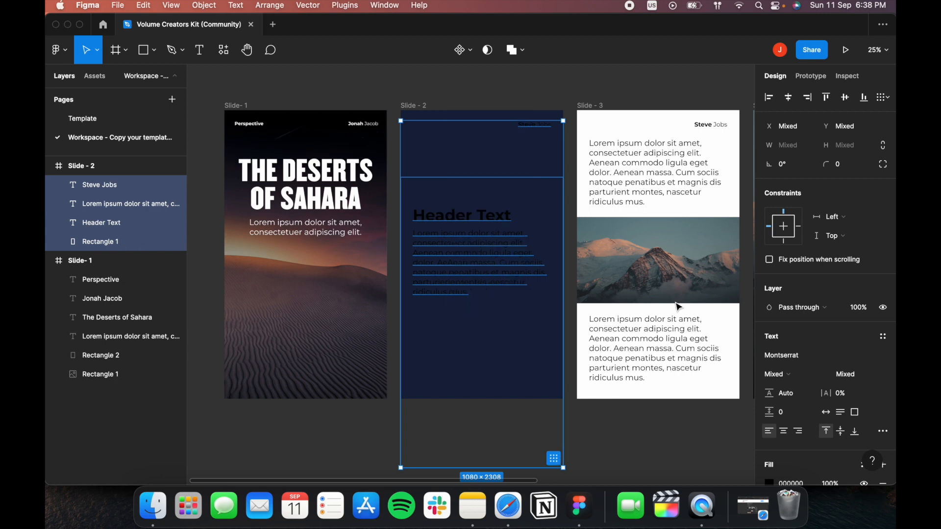
{"action": "scroll", "coordinate": [784, 396], "scroll_direction": "down", "scroll_amount": 2}
{"action": "left_click", "coordinate": [773, 453]}
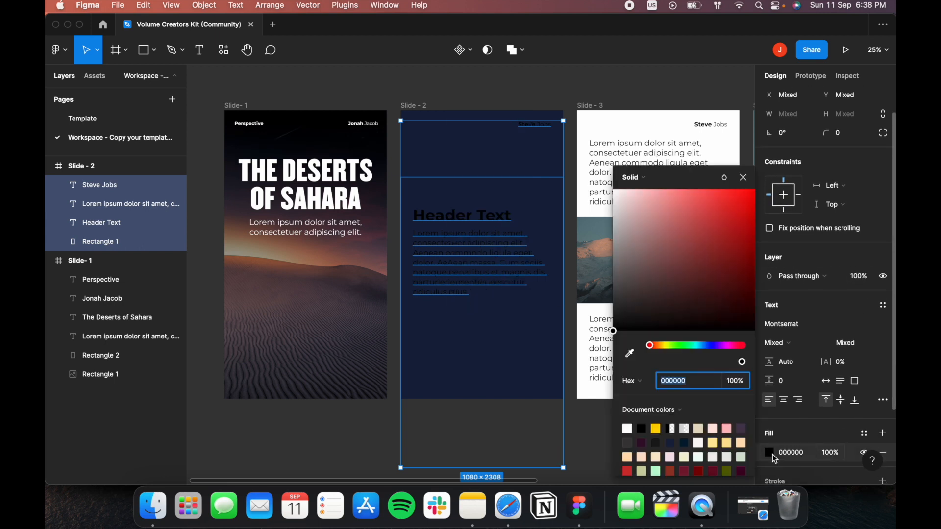
{"action": "type", "text": "ffffff"}
{"action": "key", "text": "Return"}
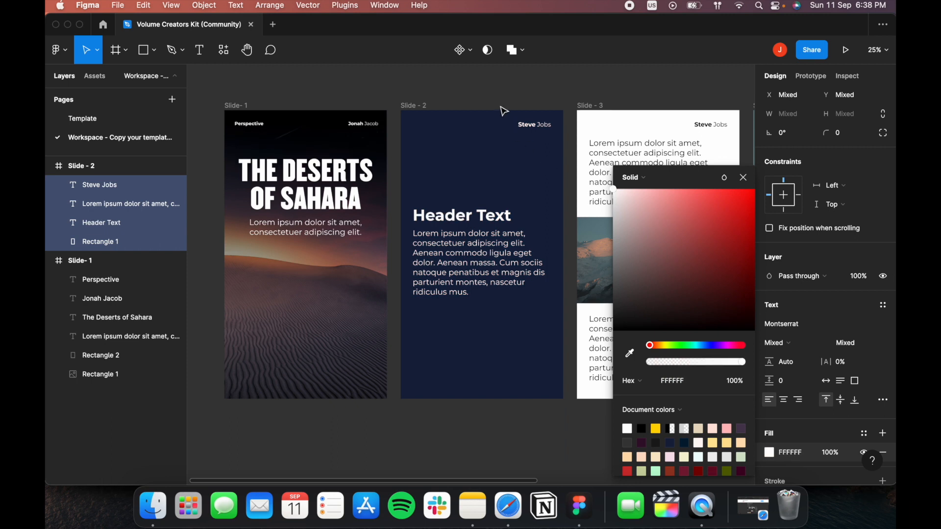
Copy the fill code F8E7C7 from the Template page's TextColorLight 2 swatch and return to the Workspace page.
{"action": "left_click", "coordinate": [102, 126]}
{"action": "scroll", "coordinate": [374, 287], "scroll_direction": "right", "scroll_amount": 10}
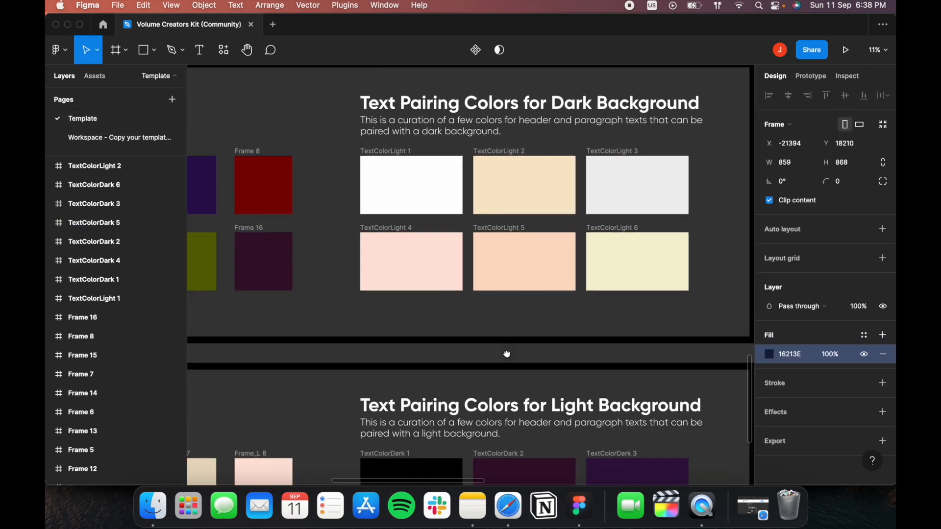
{"action": "left_click_drag", "start_coordinate": [506, 353], "coordinate": [472, 364]}
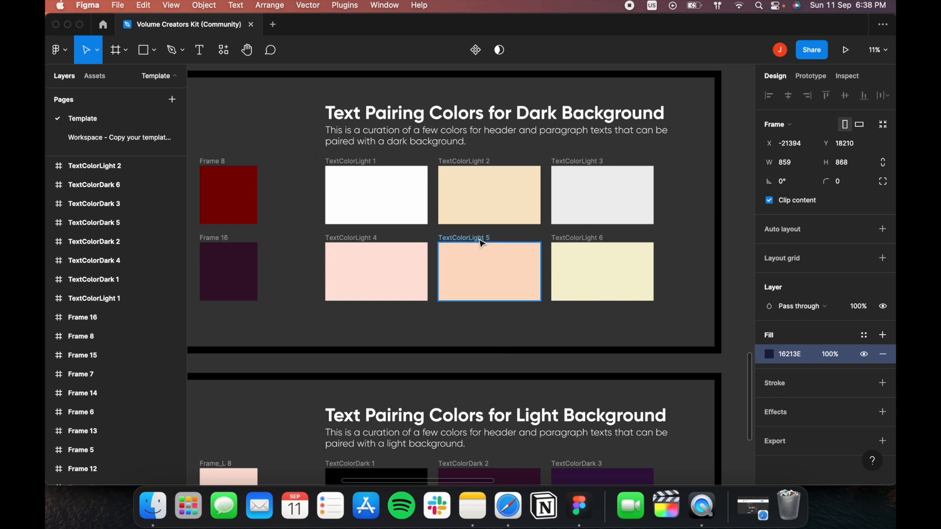
{"action": "left_click", "coordinate": [513, 195]}
{"action": "left_click", "coordinate": [804, 354]}
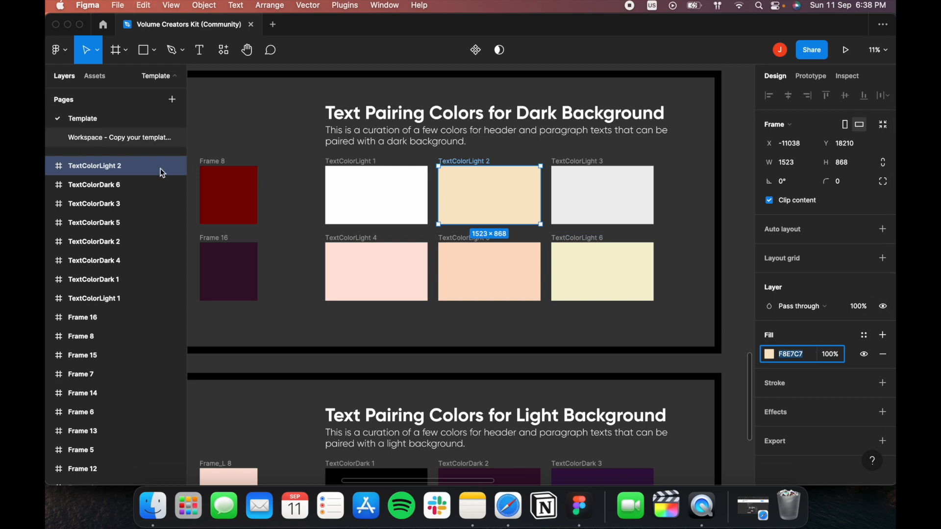
{"action": "left_click", "coordinate": [100, 140]}
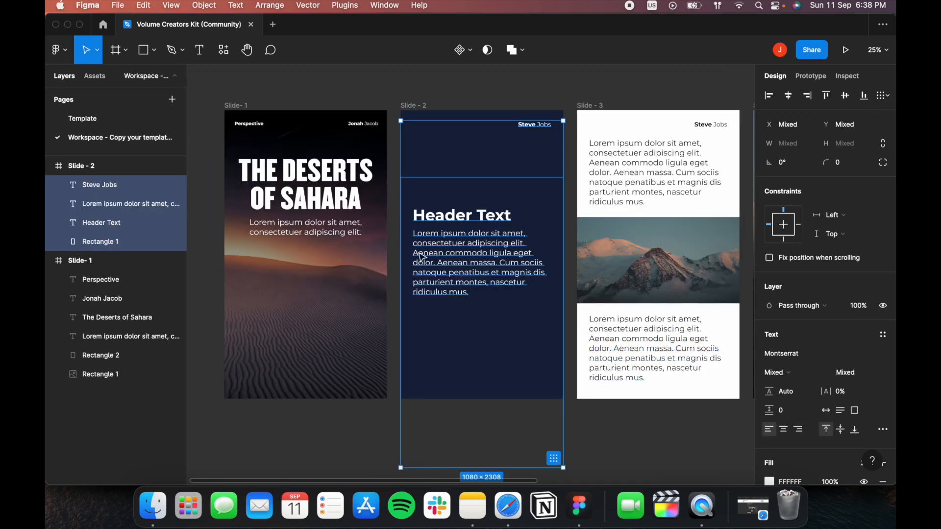
Set the fill of the Header Text on Slide - 2 to F8E7C7.
{"action": "left_click", "coordinate": [440, 252]}
{"action": "left_click", "coordinate": [448, 215]}
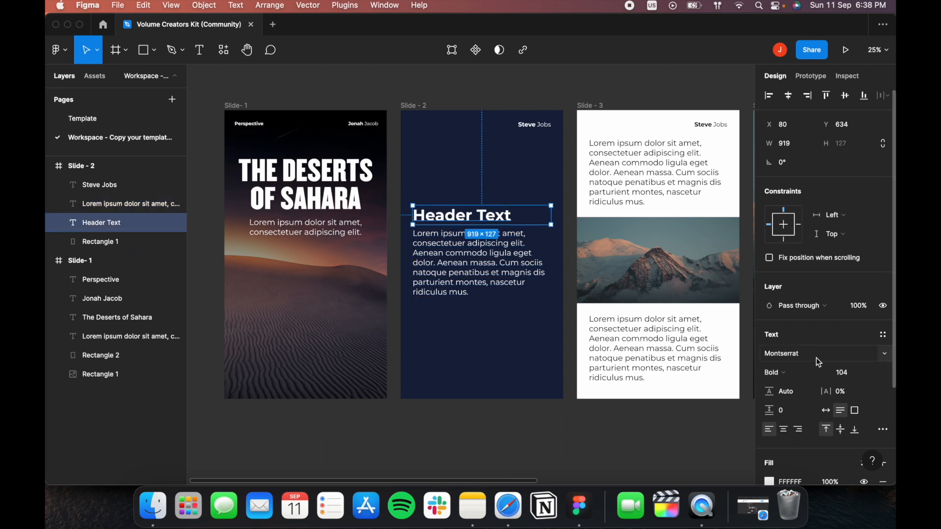
{"action": "scroll", "coordinate": [795, 387], "scroll_direction": "down", "scroll_amount": 3}
{"action": "left_click", "coordinate": [801, 403]}
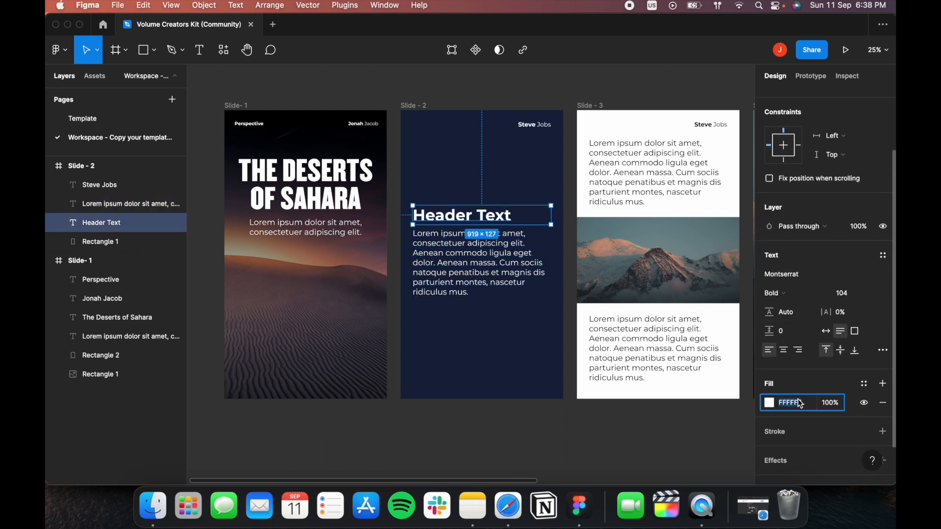
{"action": "type", "text": "F8E7C7"}
{"action": "key", "text": "Return"}
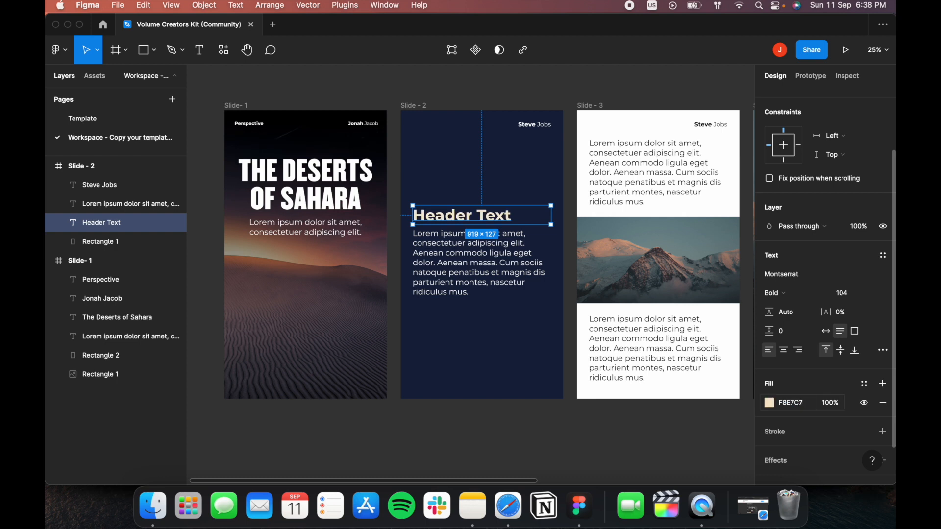
{"action": "left_click", "coordinate": [490, 449]}
{"action": "left_click_drag", "start_coordinate": [609, 425], "coordinate": [537, 420]}
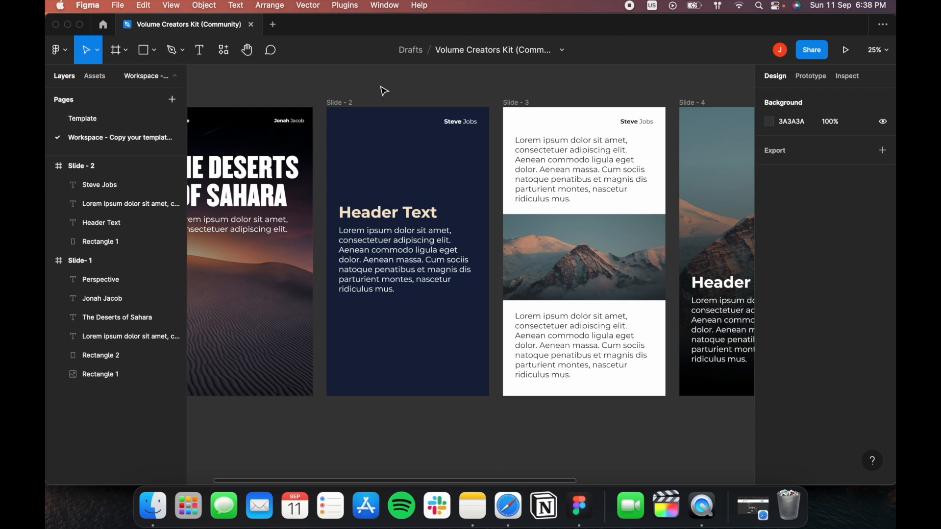
{"action": "left_click_drag", "start_coordinate": [380, 87], "coordinate": [429, 306]}
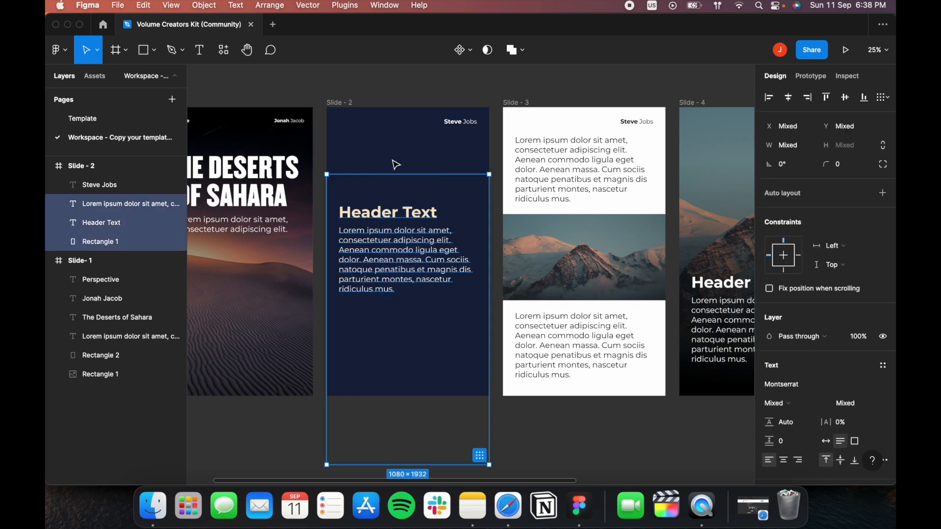
{"action": "left_click", "coordinate": [558, 175]}
{"action": "scroll", "coordinate": [599, 200], "scroll_direction": "right", "scroll_amount": 2}
{"action": "scroll", "coordinate": [608, 297], "scroll_direction": "right", "scroll_amount": 2}
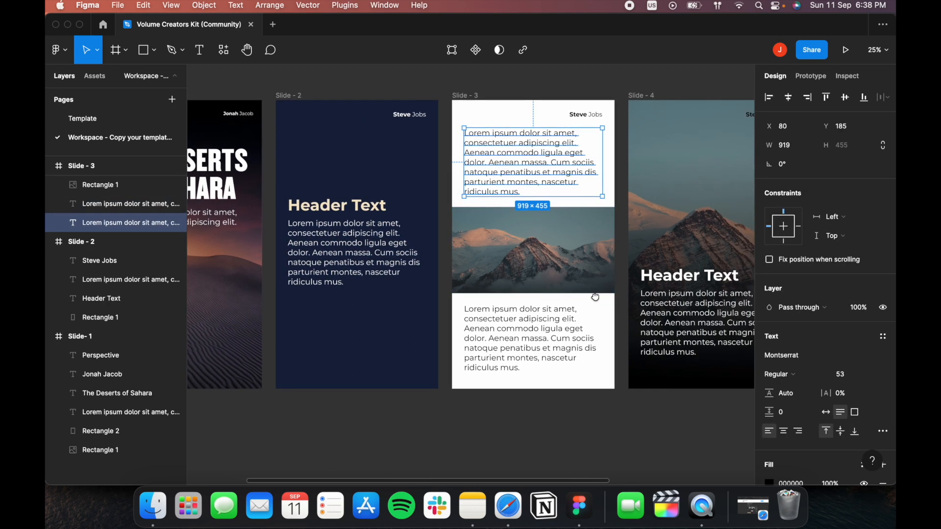
{"action": "left_click", "coordinate": [468, 96]}
{"action": "scroll", "coordinate": [478, 182], "scroll_direction": "right", "scroll_amount": 6}
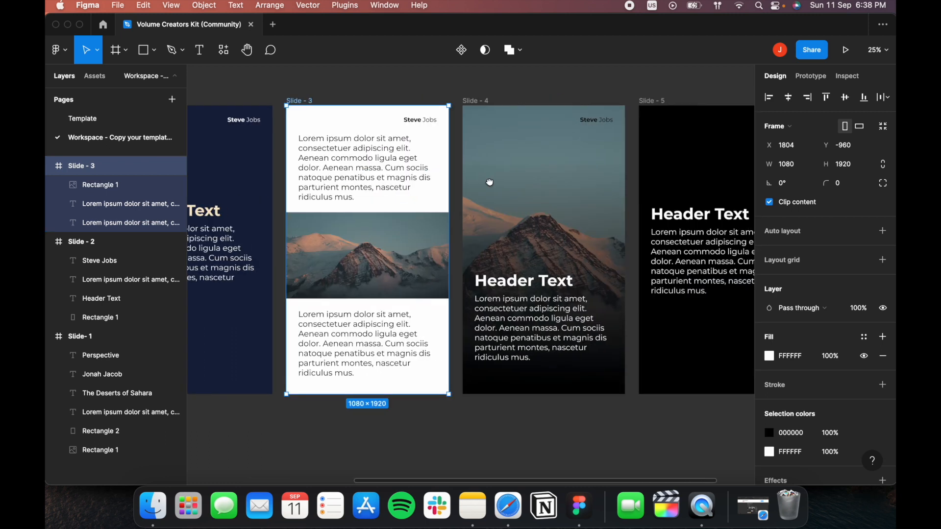
{"action": "scroll", "coordinate": [478, 182], "scroll_direction": "left", "scroll_amount": 2}
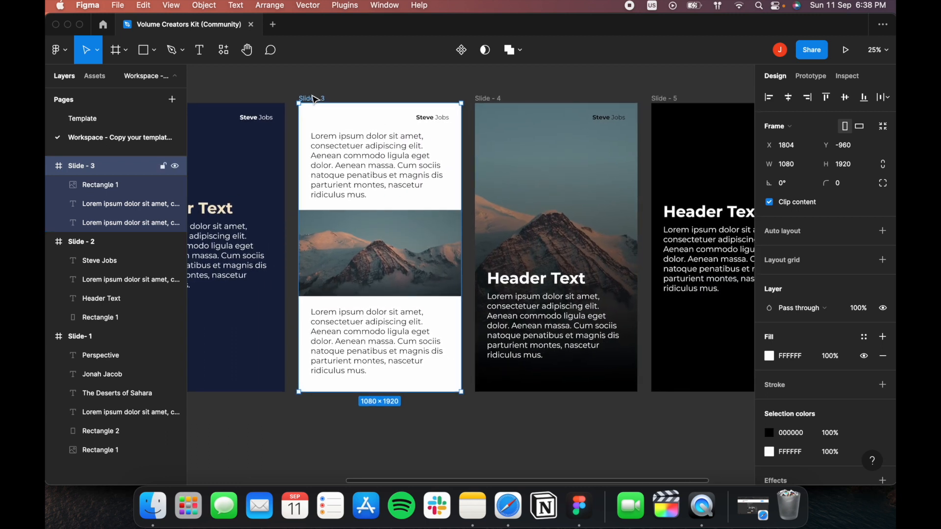
{"action": "left_click", "coordinate": [672, 101], "text": "shift"}
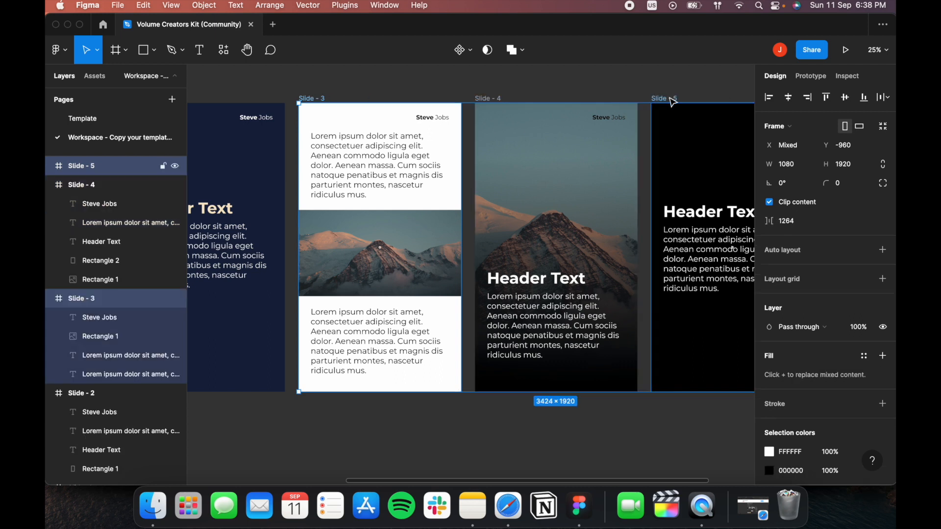
{"action": "left_click_drag", "start_coordinate": [730, 158], "coordinate": [407, 154]}
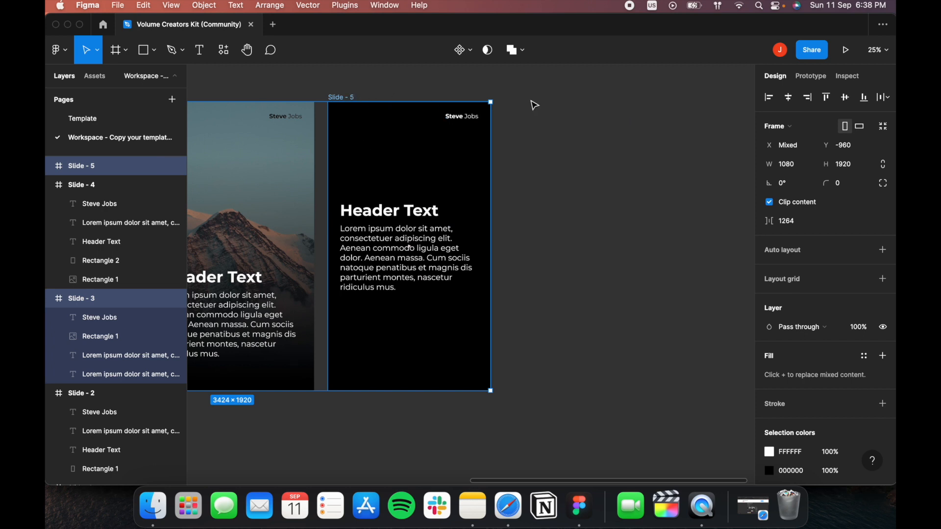
{"action": "left_click", "coordinate": [344, 98], "text": "shift"}
{"action": "left_click", "coordinate": [345, 98], "text": "shift"}
{"action": "left_click_drag", "start_coordinate": [577, 125], "coordinate": [774, 143]}
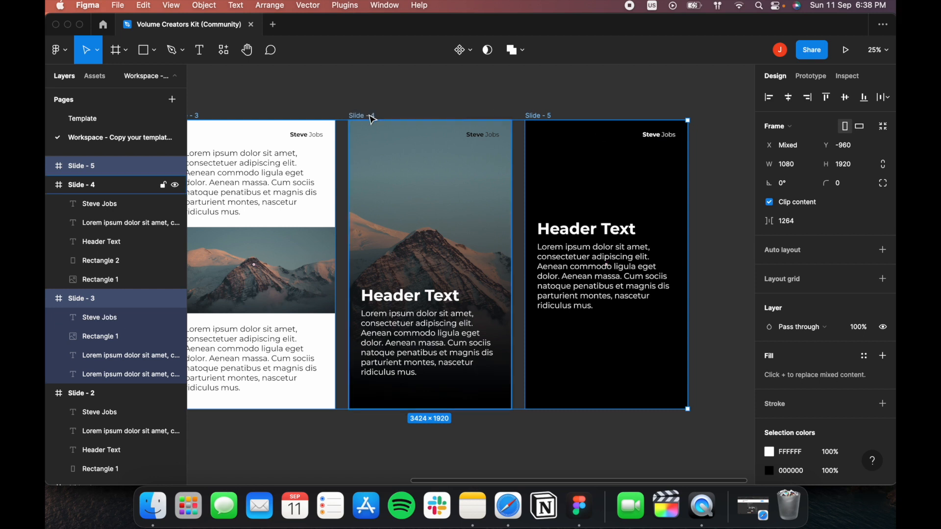
{"action": "scroll", "coordinate": [372, 119], "scroll_direction": "left", "scroll_amount": 6}
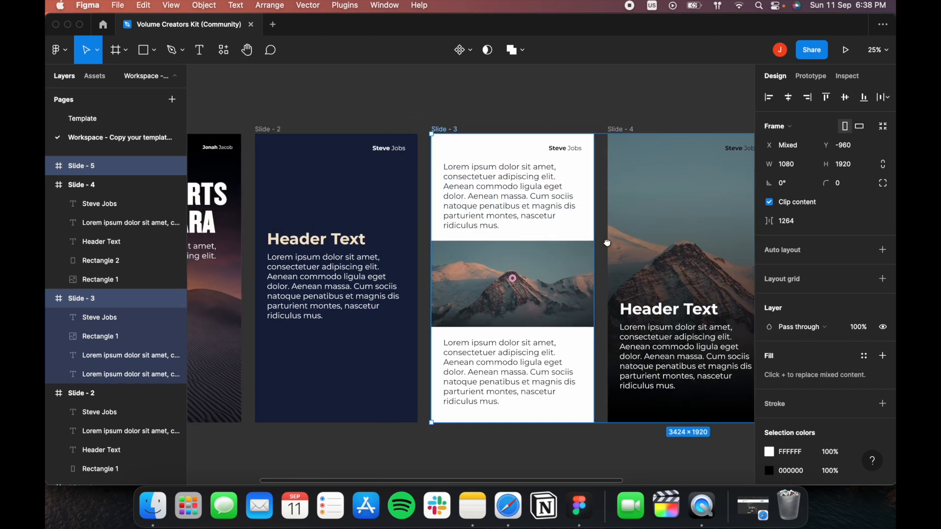
{"action": "scroll", "coordinate": [518, 231], "scroll_direction": "right", "scroll_amount": 3}
{"action": "scroll", "coordinate": [517, 230], "scroll_direction": "left", "scroll_amount": 4}
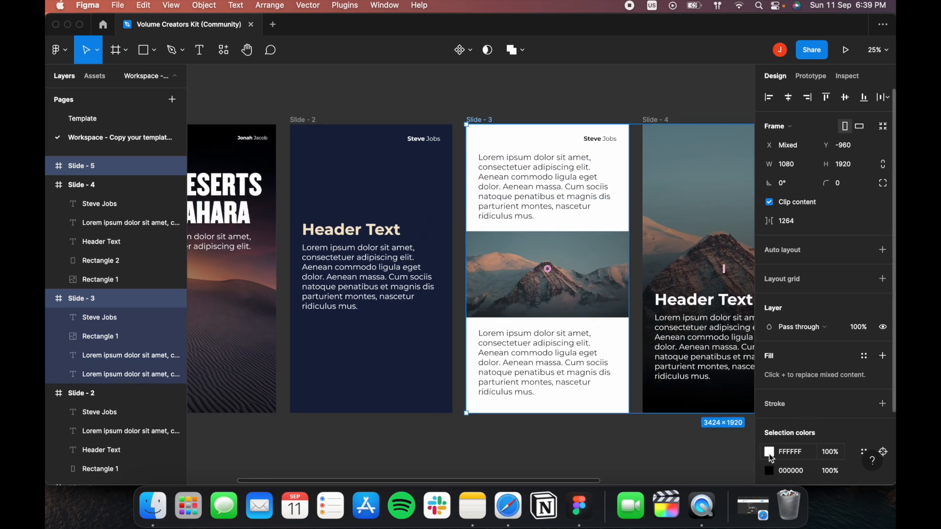
{"action": "scroll", "coordinate": [745, 425], "scroll_direction": "right", "scroll_amount": 5}
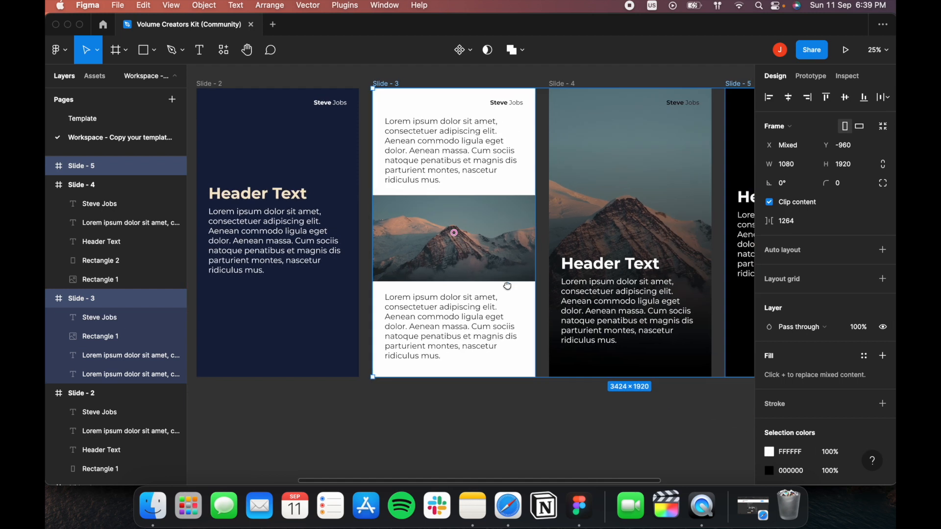
{"action": "scroll", "coordinate": [775, 409], "scroll_direction": "down", "scroll_amount": 4}
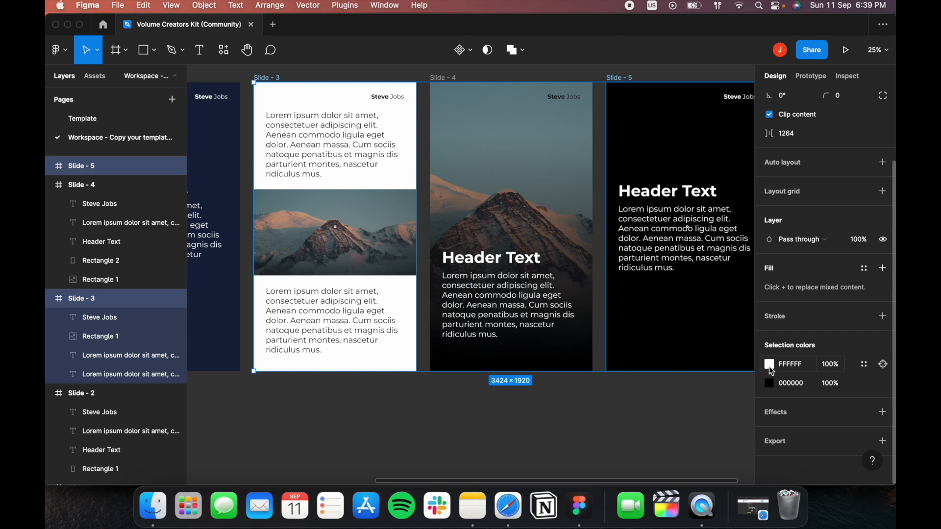
{"action": "left_click", "coordinate": [769, 364]}
{"action": "left_click_drag", "start_coordinate": [426, 307], "coordinate": [438, 311]}
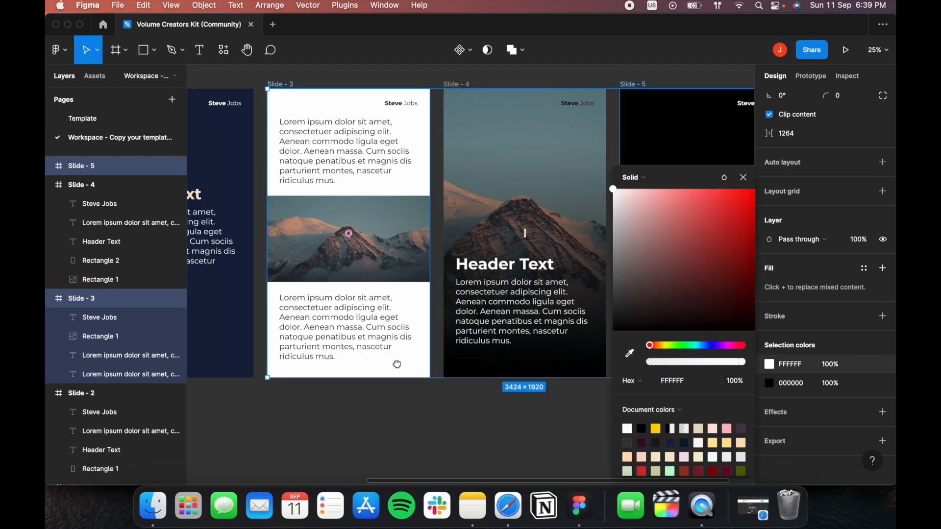
{"action": "scroll", "coordinate": [490, 377], "scroll_direction": "left", "scroll_amount": 2}
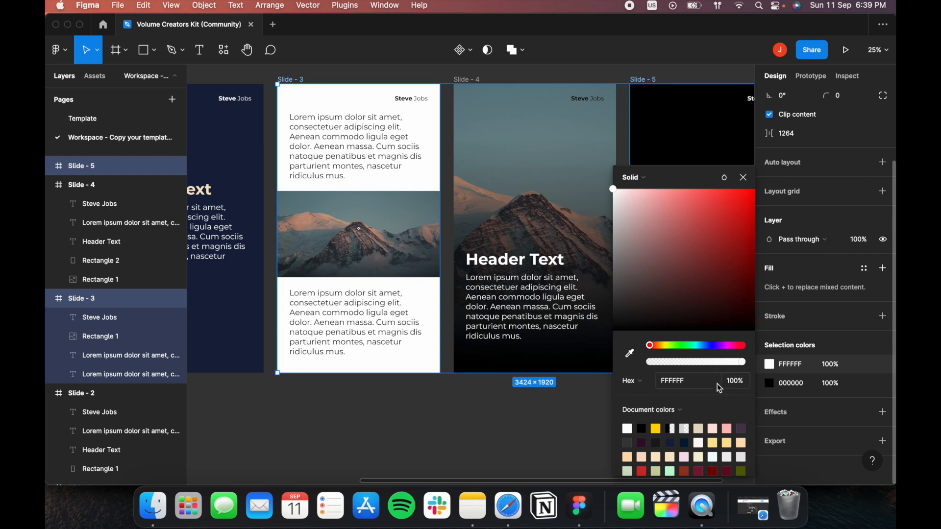
{"action": "left_click", "coordinate": [474, 439]}
{"action": "scroll", "coordinate": [615, 370], "scroll_direction": "left", "scroll_amount": 3}
{"action": "scroll", "coordinate": [645, 142], "scroll_direction": "down", "scroll_amount": 3}
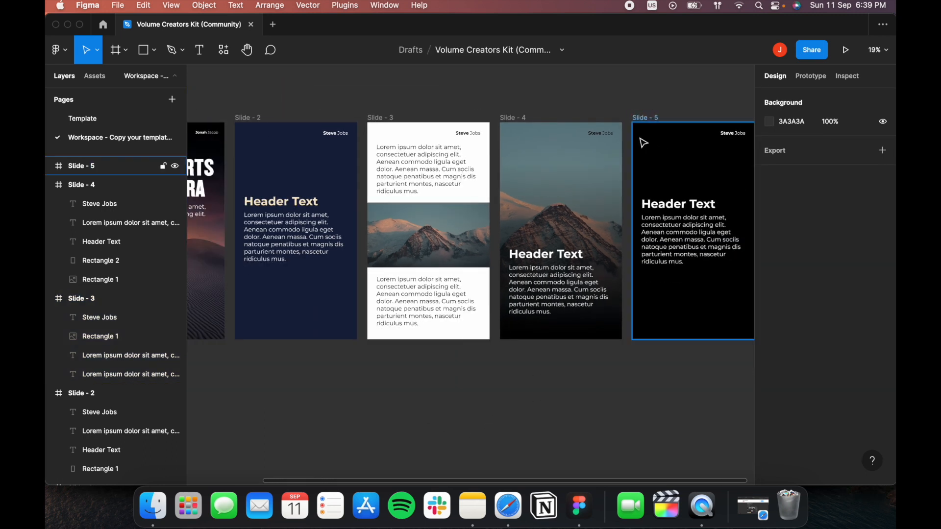
Select the Slide - 3, Slide - 4 and Slide - 5 frames and replace their mixed fills with one shared fill.
{"action": "left_click", "coordinate": [387, 120]}
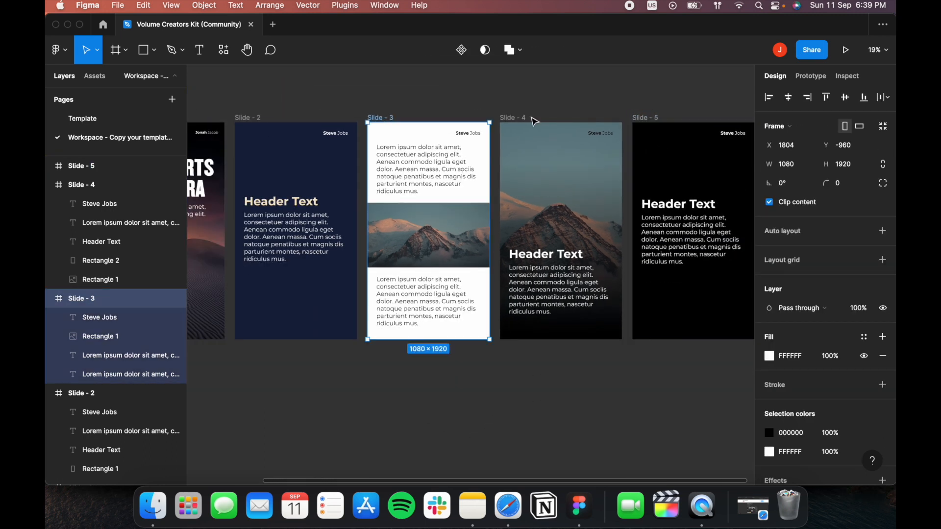
{"action": "left_click", "coordinate": [661, 120], "text": "shift"}
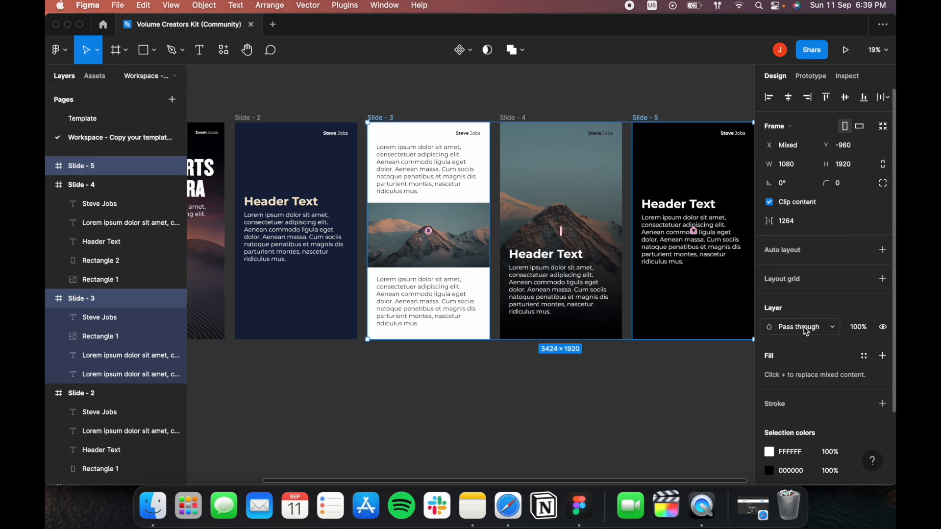
{"action": "left_click", "coordinate": [882, 357]}
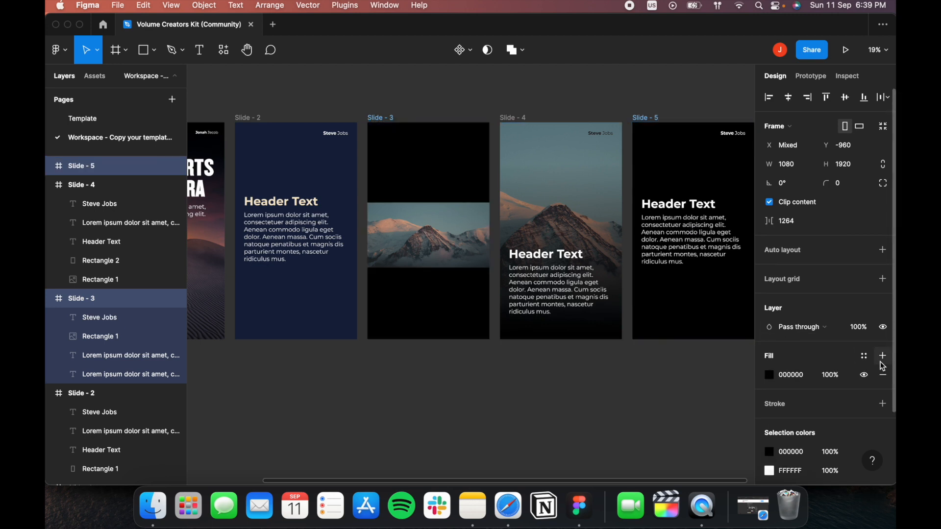
{"action": "key", "text": "super+z"}
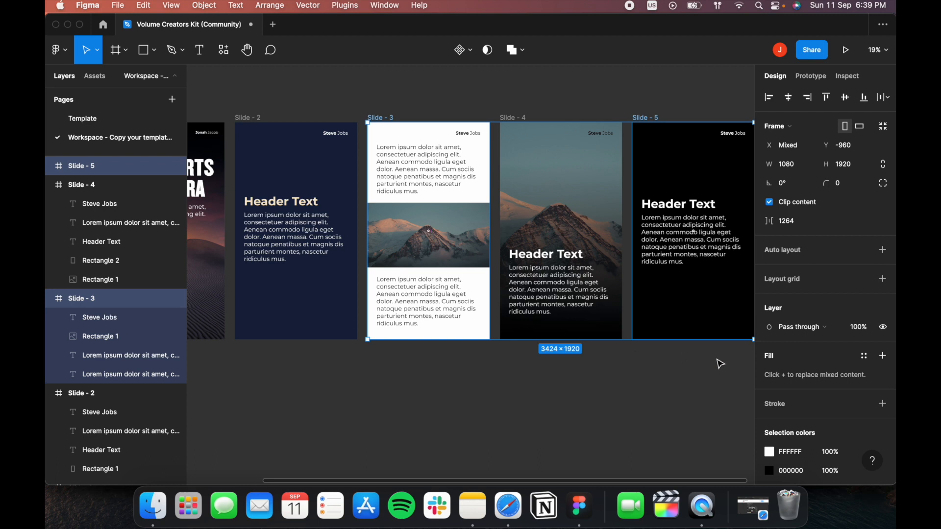
{"action": "left_click", "coordinate": [512, 123], "text": "shift"}
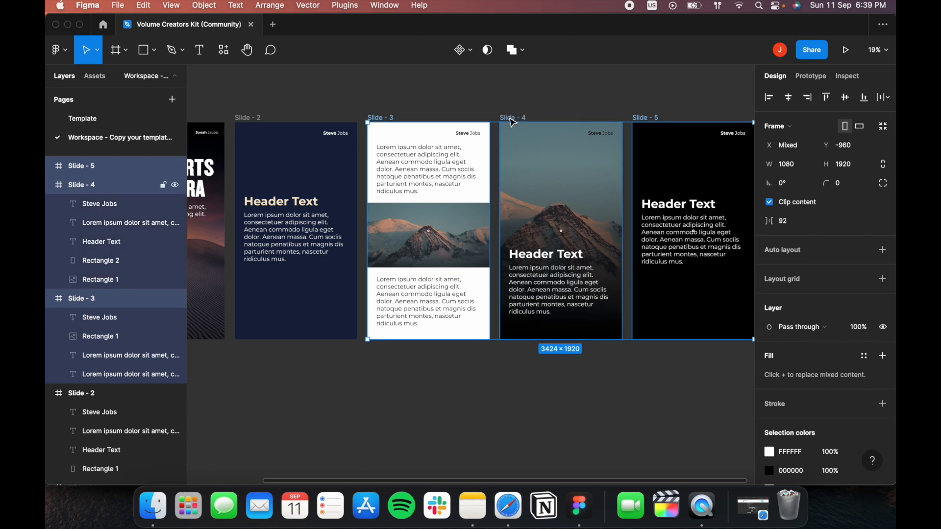
{"action": "left_click", "coordinate": [883, 361]}
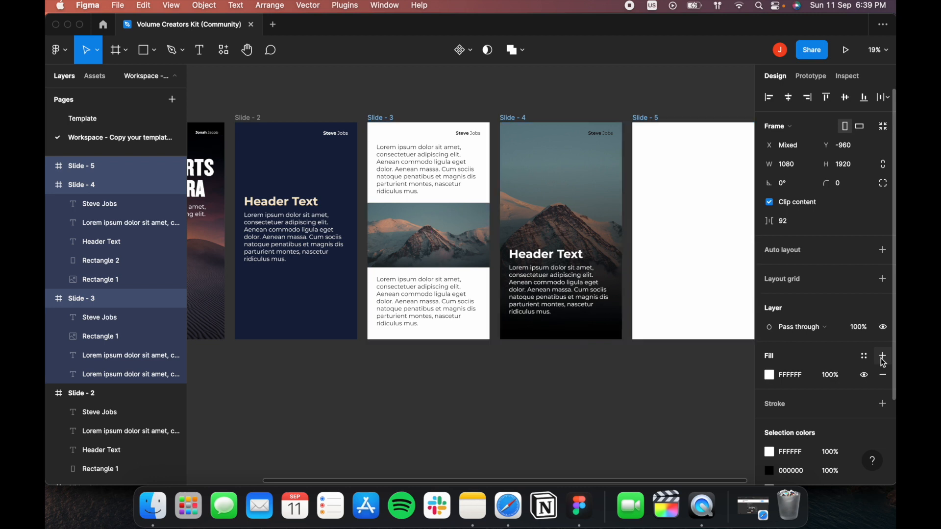
Recolor the shared fill of the three selected frames to 16213E by sampling the navy background of Slide - 2.
{"action": "left_click", "coordinate": [770, 375]}
{"action": "left_click", "coordinate": [696, 299]}
{"action": "scroll", "coordinate": [417, 128], "scroll_direction": "down", "scroll_amount": 5}
{"action": "scroll", "coordinate": [417, 129], "scroll_direction": "right", "scroll_amount": 3}
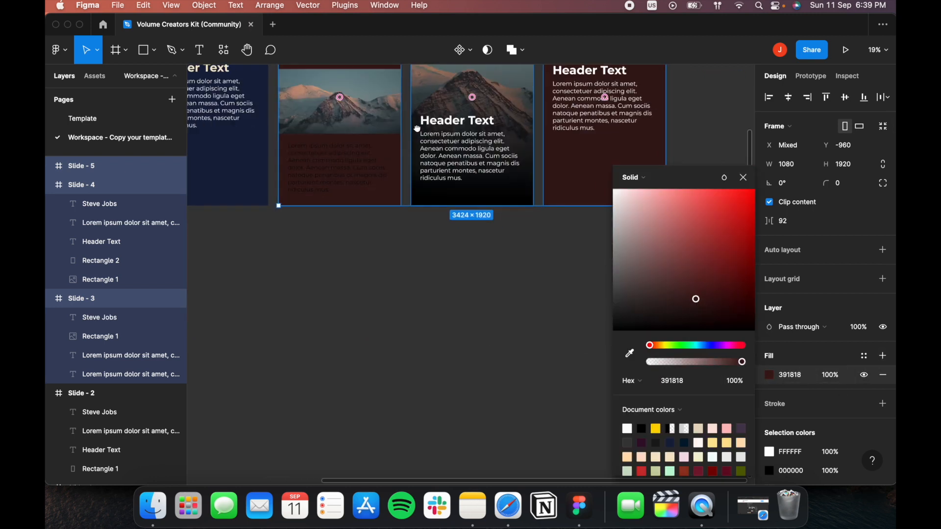
{"action": "scroll", "coordinate": [418, 129], "scroll_direction": "up", "scroll_amount": 3}
{"action": "scroll", "coordinate": [424, 206], "scroll_direction": "left", "scroll_amount": 4}
{"action": "scroll", "coordinate": [424, 206], "scroll_direction": "up", "scroll_amount": 2}
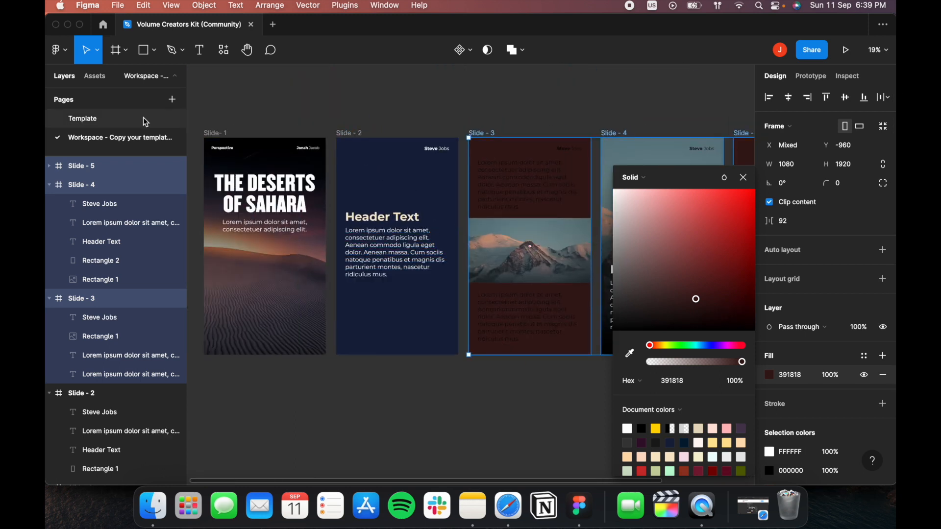
{"action": "left_click", "coordinate": [630, 354]}
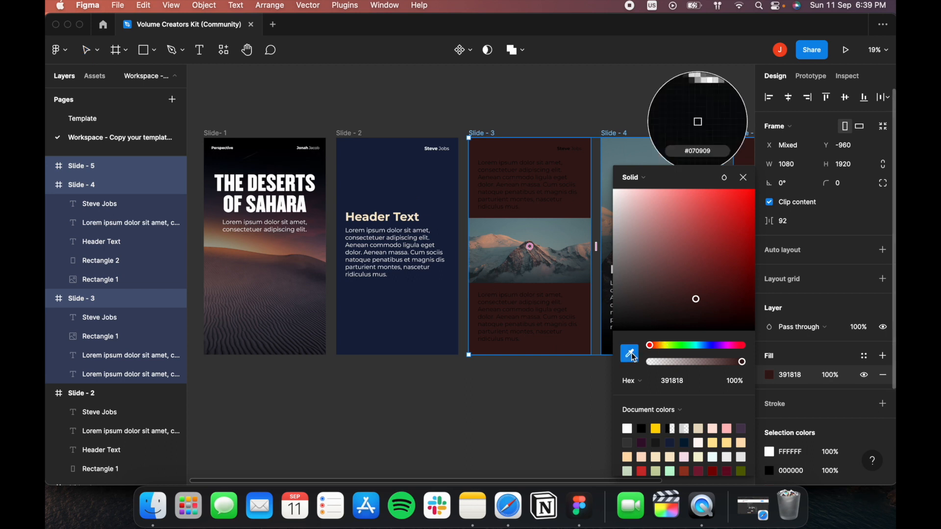
{"action": "left_click", "coordinate": [418, 185]}
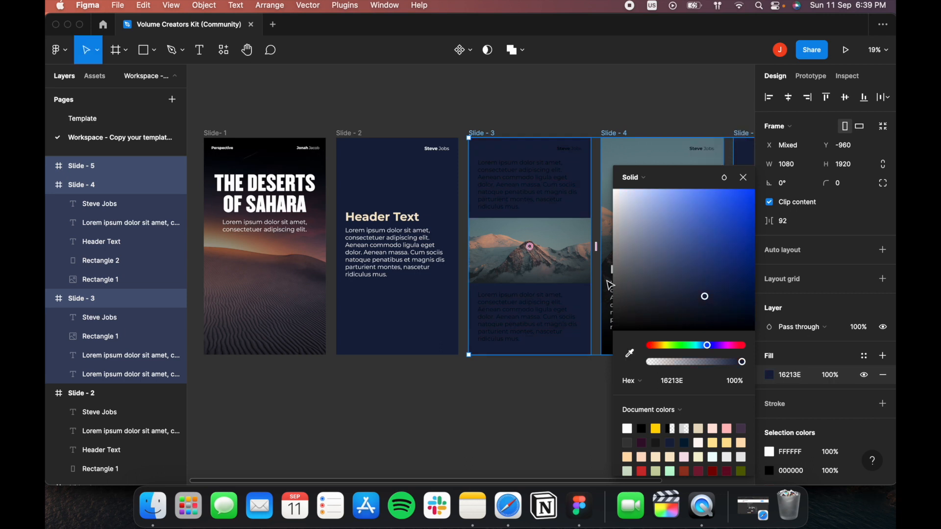
{"action": "left_click_drag", "start_coordinate": [610, 284], "coordinate": [399, 269]}
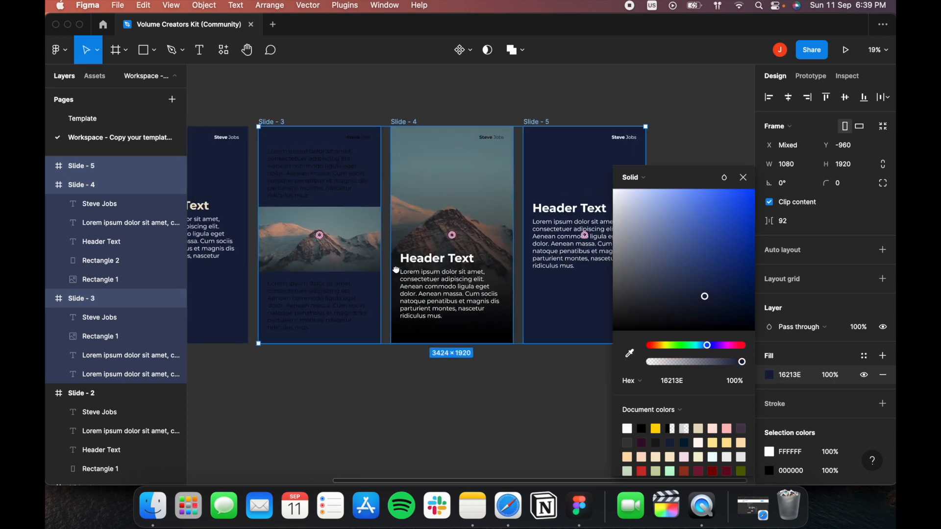
{"action": "left_click", "coordinate": [414, 409]}
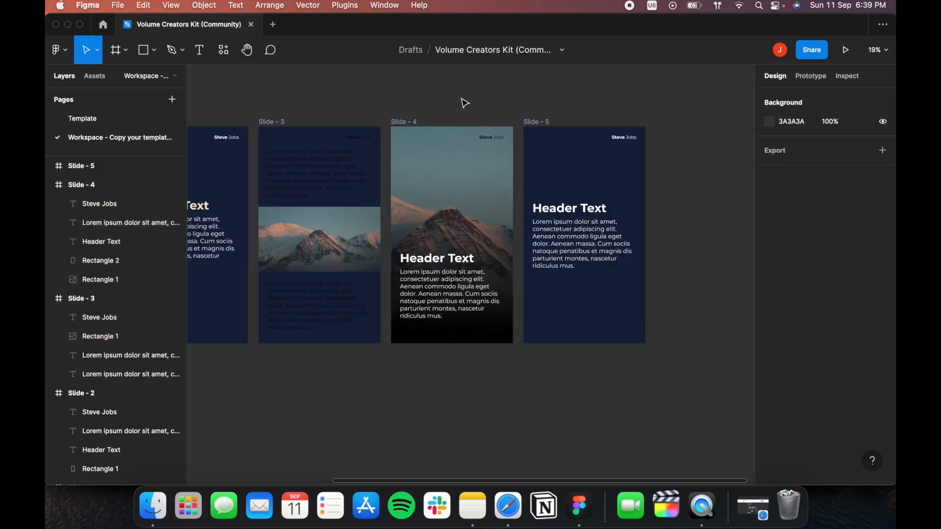
{"action": "left_click_drag", "start_coordinate": [474, 95], "coordinate": [475, 248]}
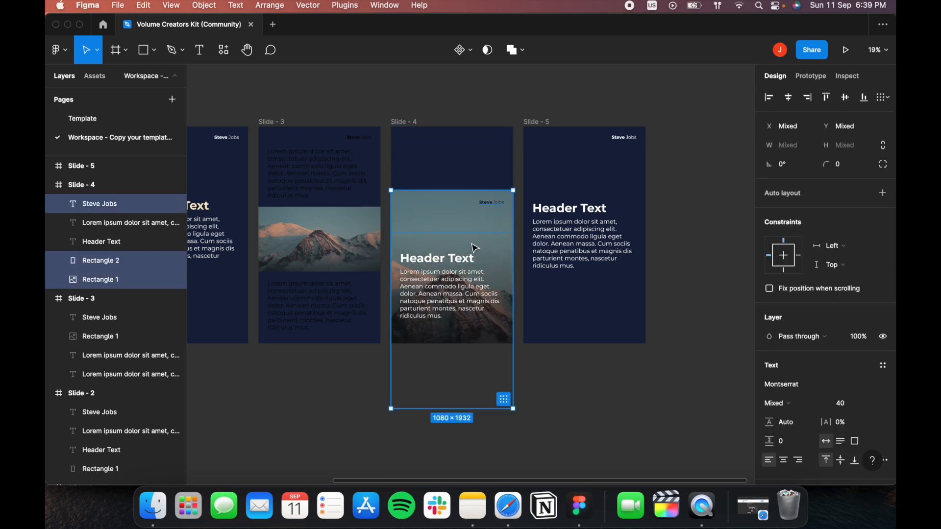
{"action": "key", "text": "super+z"}
{"action": "left_click", "coordinate": [510, 378]}
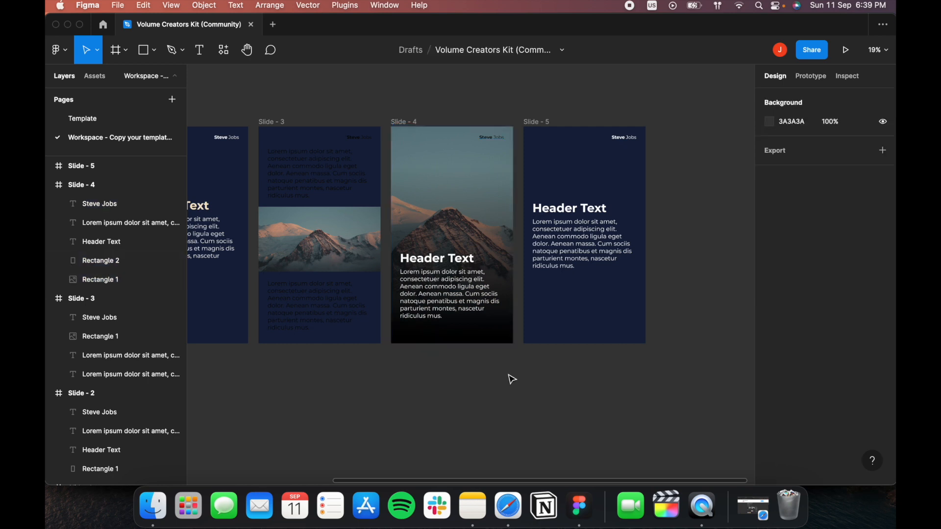
Select both body paragraphs on Slide - 3 and change their black fill to white.
{"action": "scroll", "coordinate": [510, 378], "scroll_direction": "left", "scroll_amount": 5}
{"action": "left_click", "coordinate": [438, 313]}
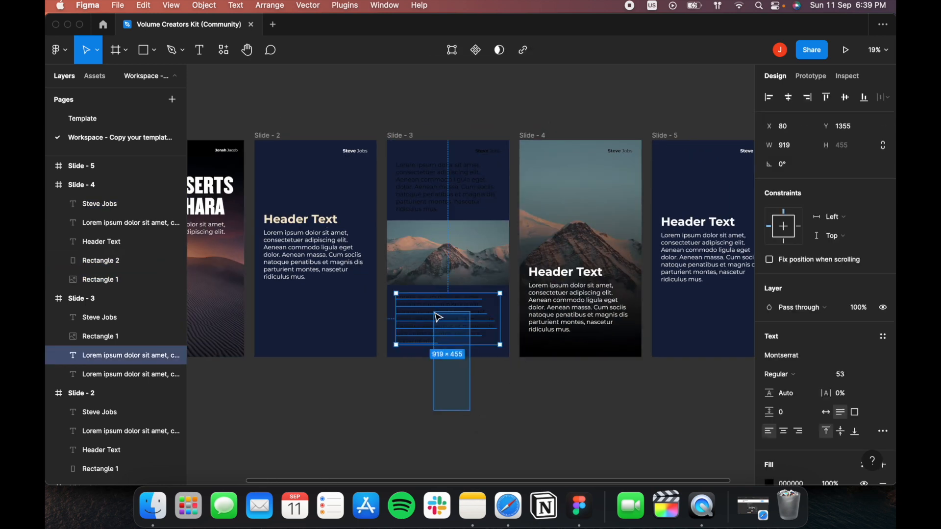
{"action": "left_click", "coordinate": [445, 196], "text": "shift"}
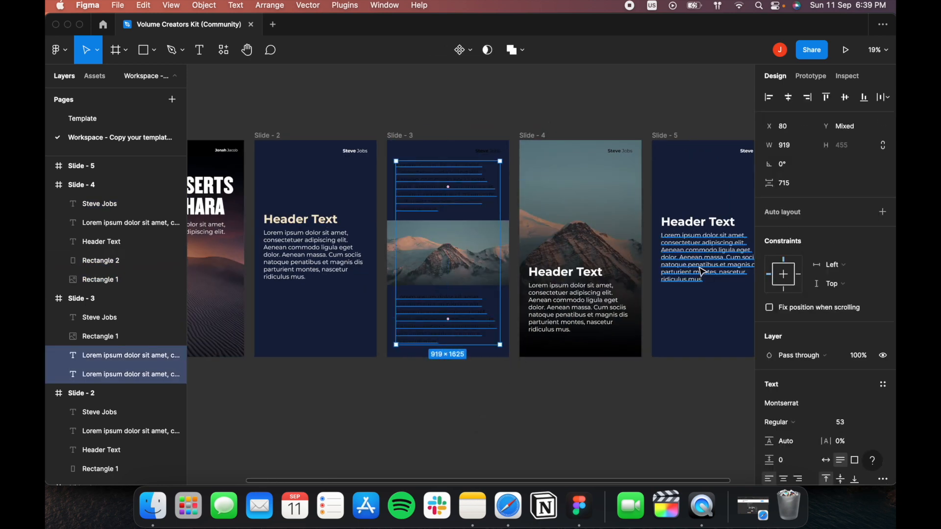
{"action": "scroll", "coordinate": [825, 407], "scroll_direction": "down", "scroll_amount": 8}
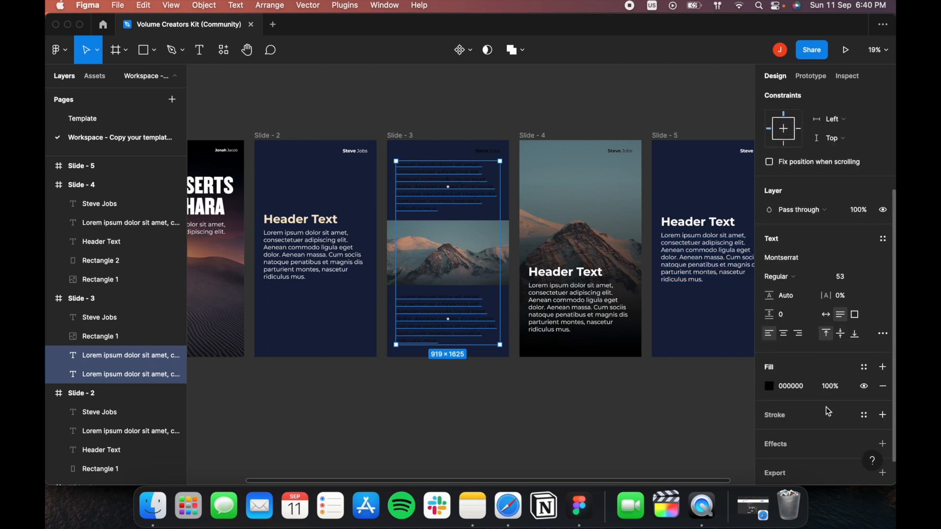
{"action": "left_click", "coordinate": [771, 357]}
{"action": "left_click_drag", "start_coordinate": [697, 291], "coordinate": [508, 131]}
{"action": "left_click", "coordinate": [509, 129]}
Set the fill of the Header Text on Slide - 5 to F8E7C7 by sampling the Slide - 2 header color.
{"action": "left_click", "coordinate": [705, 225]}
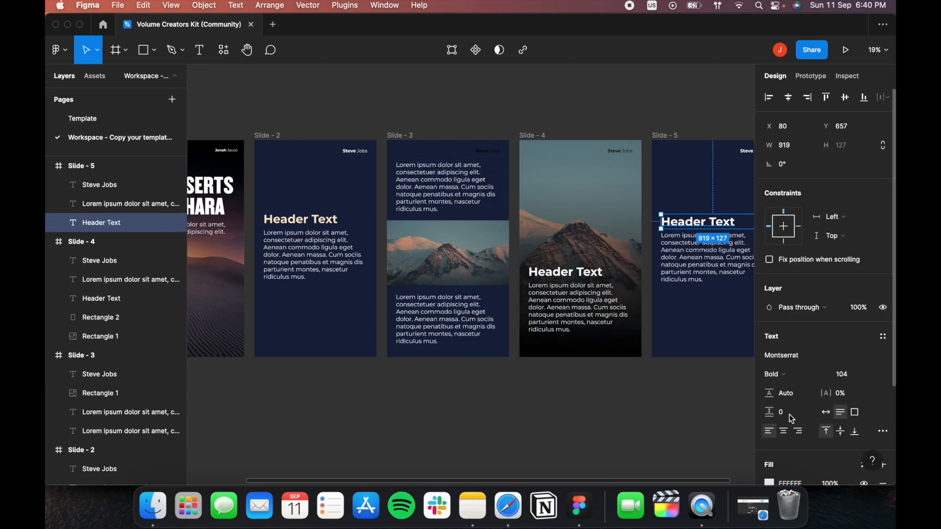
{"action": "scroll", "coordinate": [785, 435], "scroll_direction": "down", "scroll_amount": 1}
{"action": "left_click", "coordinate": [770, 479]}
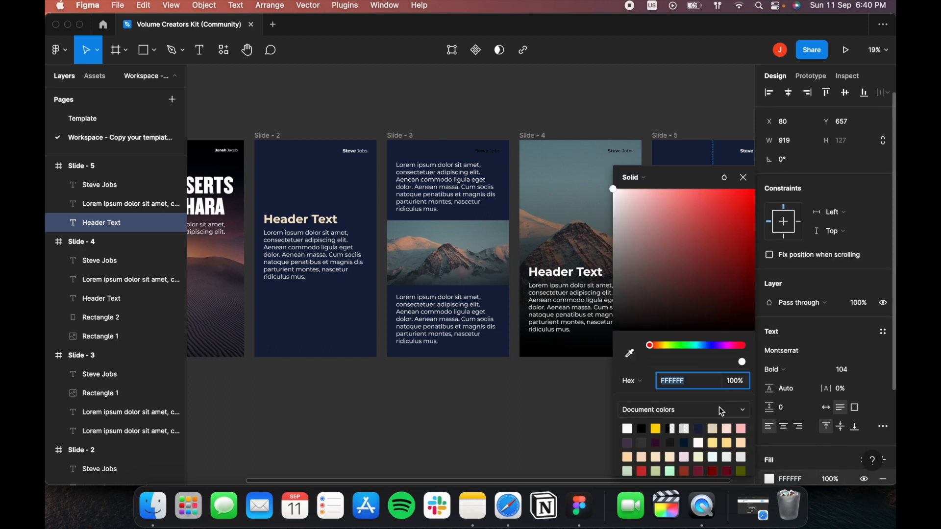
{"action": "left_click", "coordinate": [630, 354]}
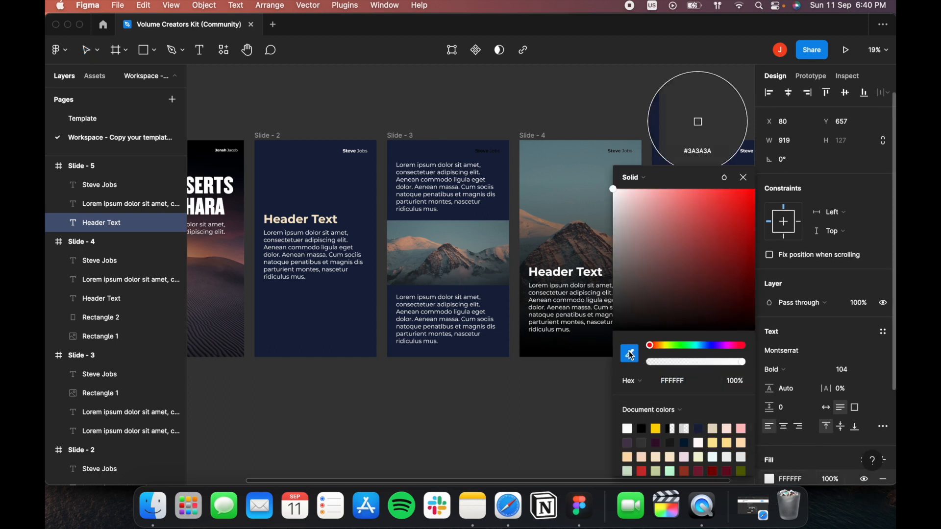
{"action": "left_click", "coordinate": [307, 216]}
{"action": "scroll", "coordinate": [441, 177], "scroll_direction": "right", "scroll_amount": 5}
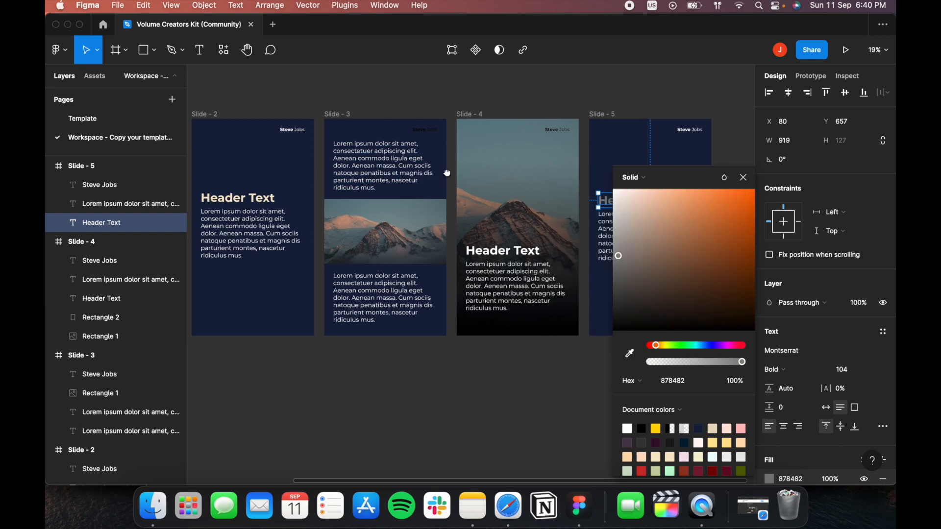
{"action": "left_click_drag", "start_coordinate": [413, 170], "coordinate": [542, 204]}
{"action": "left_click", "coordinate": [630, 353]}
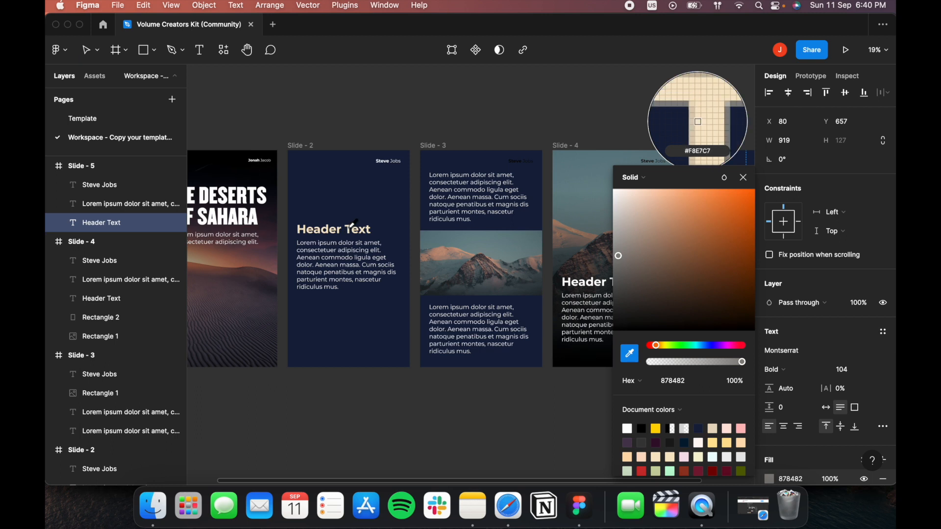
{"action": "left_click", "coordinate": [696, 112]}
{"action": "scroll", "coordinate": [436, 251], "scroll_direction": "right", "scroll_amount": 5}
{"action": "scroll", "coordinate": [436, 252], "scroll_direction": "down", "scroll_amount": 2}
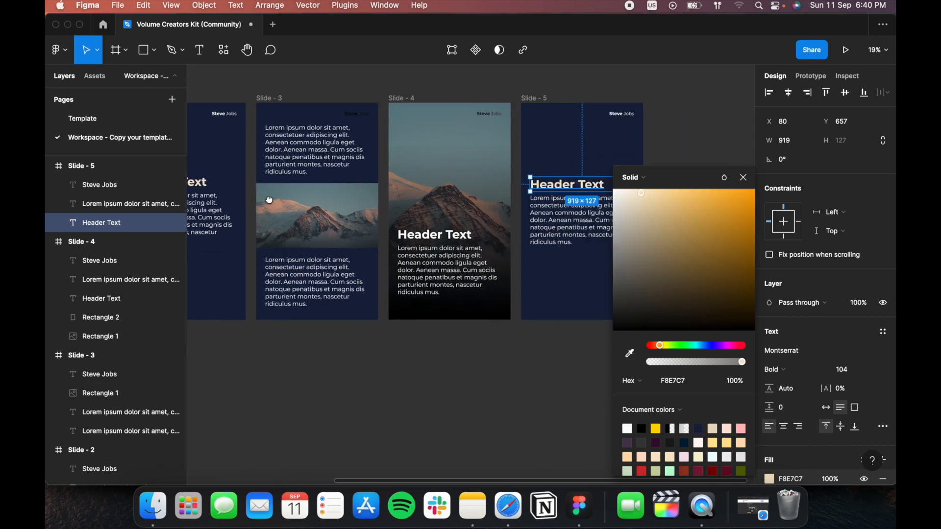
Set the fill of the Header Text on Slide - 4 to F8E7C7 by sampling the Slide - 5 header color.
{"action": "left_click", "coordinate": [533, 365]}
{"action": "scroll", "coordinate": [532, 366], "scroll_direction": "up", "scroll_amount": 2}
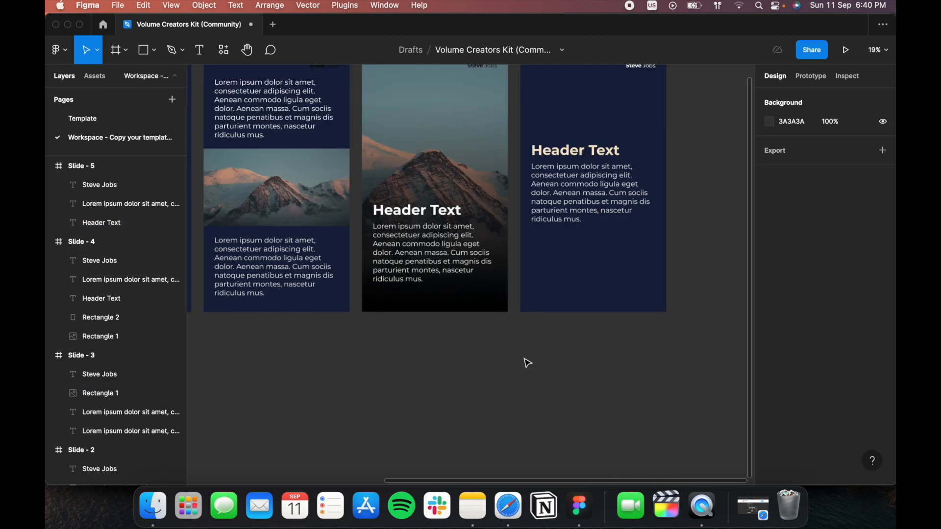
{"action": "scroll", "coordinate": [524, 353], "scroll_direction": "left", "scroll_amount": 5}
{"action": "left_click", "coordinate": [582, 264]}
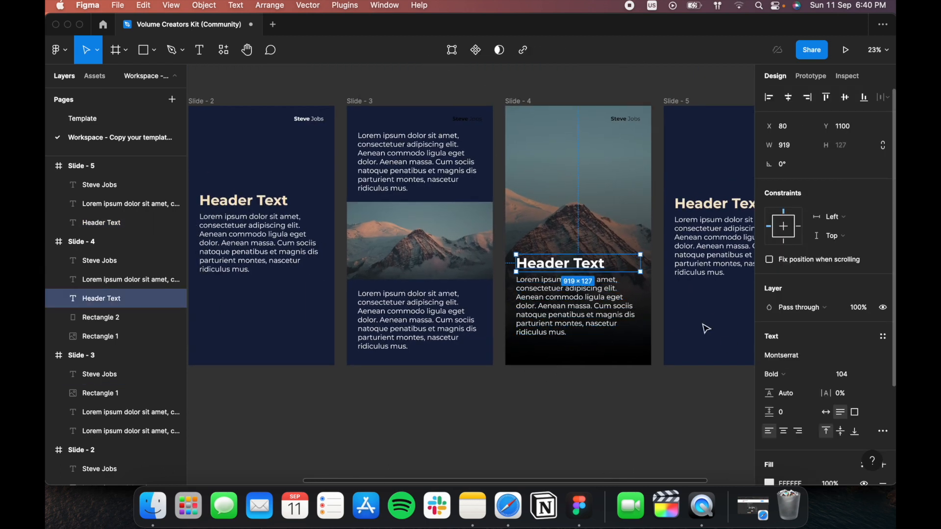
{"action": "scroll", "coordinate": [715, 267], "scroll_direction": "up", "scroll_amount": 3}
{"action": "scroll", "coordinate": [779, 472], "scroll_direction": "down", "scroll_amount": 1}
{"action": "left_click", "coordinate": [777, 470]}
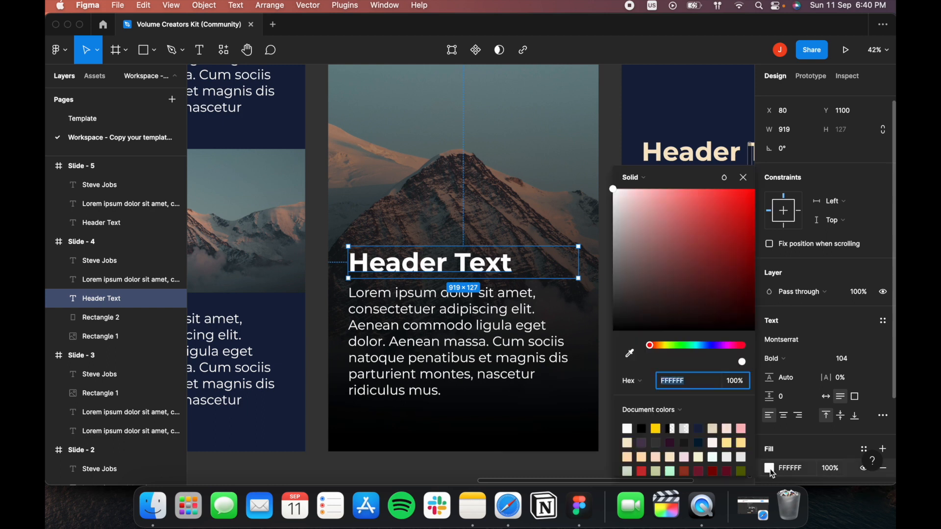
{"action": "left_click", "coordinate": [629, 353]}
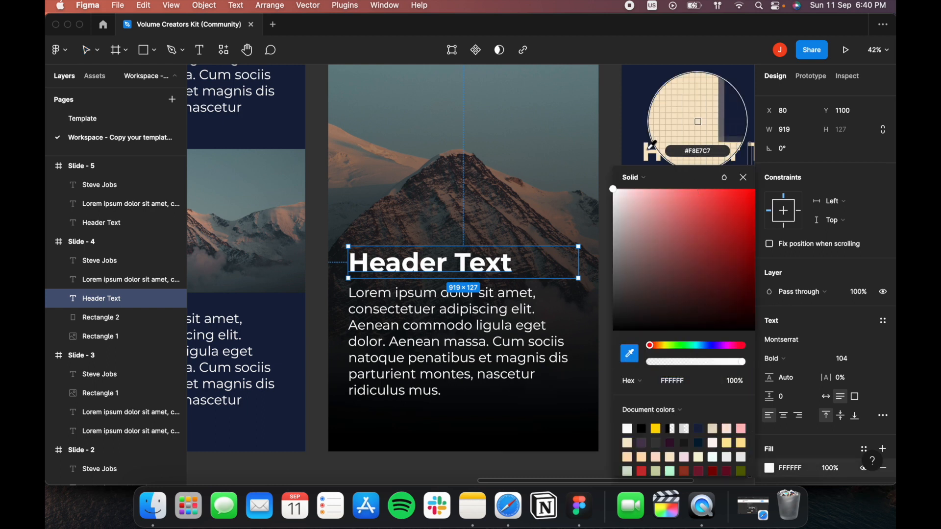
{"action": "left_click", "coordinate": [716, 123]}
Resize the gradient rectangle on Slide - 4 from its upper edge to a height of about 1548.
{"action": "left_click", "coordinate": [484, 434]}
{"action": "scroll", "coordinate": [495, 416], "scroll_direction": "down", "scroll_amount": 3}
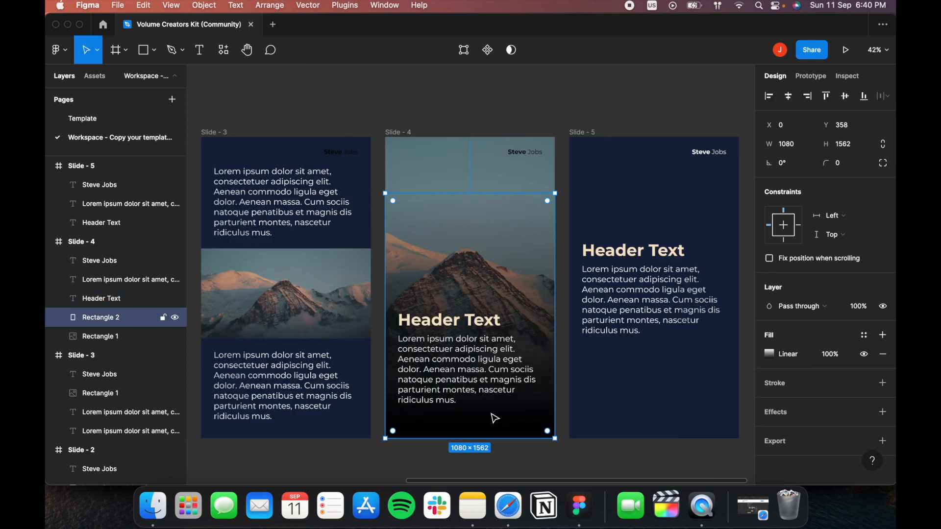
{"action": "scroll", "coordinate": [646, 363], "scroll_direction": "left", "scroll_amount": 5}
{"action": "left_click", "coordinate": [587, 397]}
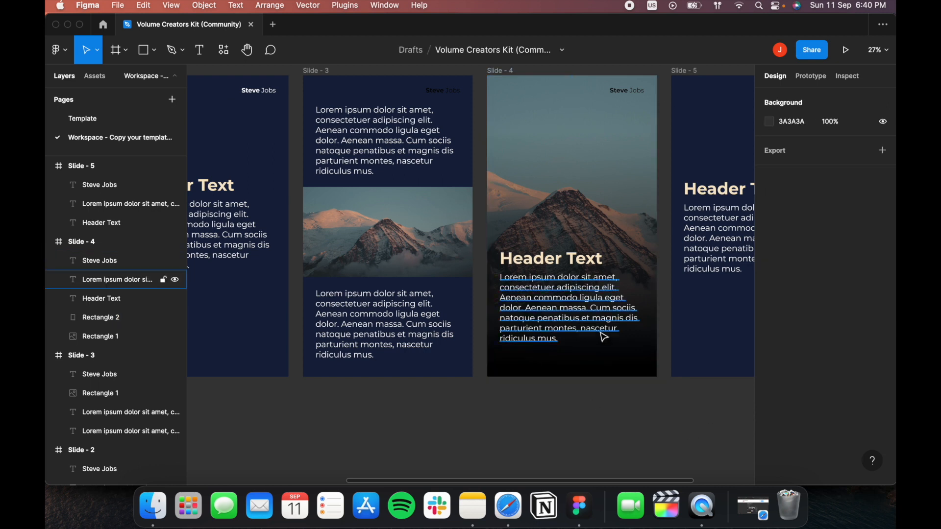
{"action": "left_click", "coordinate": [621, 377]}
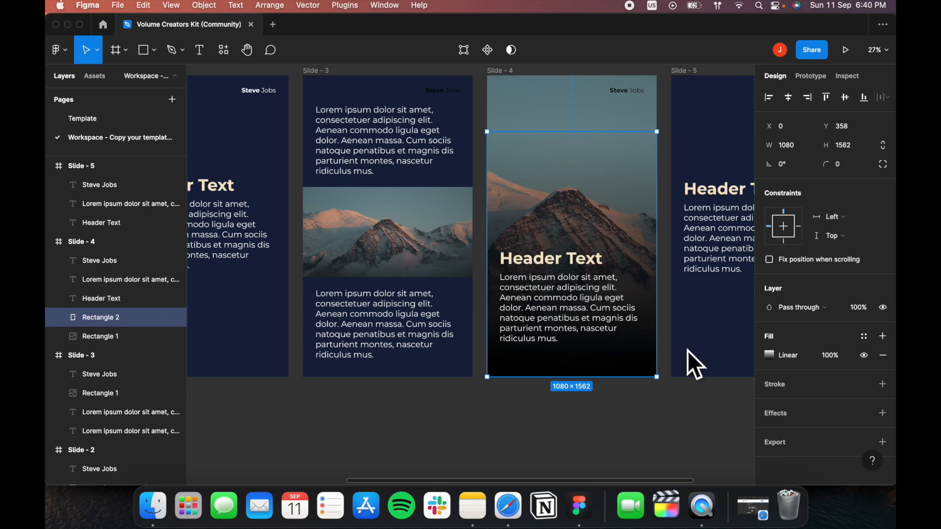
{"action": "mouse_move", "coordinate": [612, 132]}
{"action": "left_mouse_down"}
{"action": "mouse_move", "coordinate": [611, 274]}
{"action": "mouse_move", "coordinate": [613, 86]}
{"action": "mouse_move", "coordinate": [616, 130]}
{"action": "left_mouse_up"}
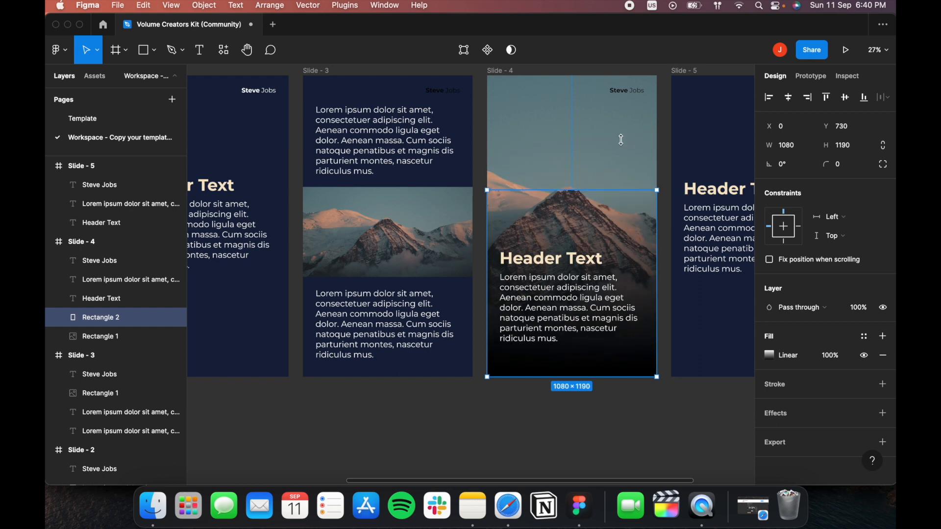
Recolor the opaque black stop of the Slide - 4 gradient to 16213E by sampling the navy slide background.
{"action": "left_click", "coordinate": [771, 356]}
{"action": "left_click", "coordinate": [628, 162]}
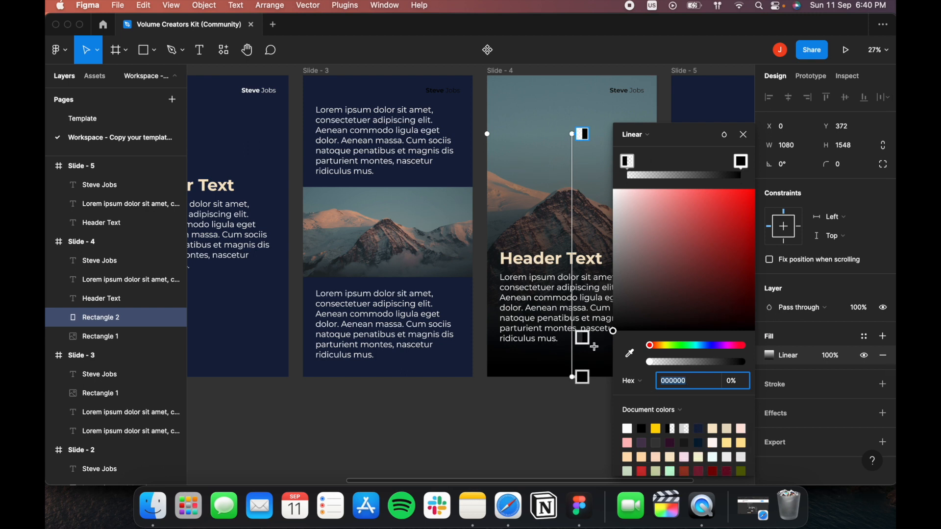
{"action": "left_click", "coordinate": [631, 354]}
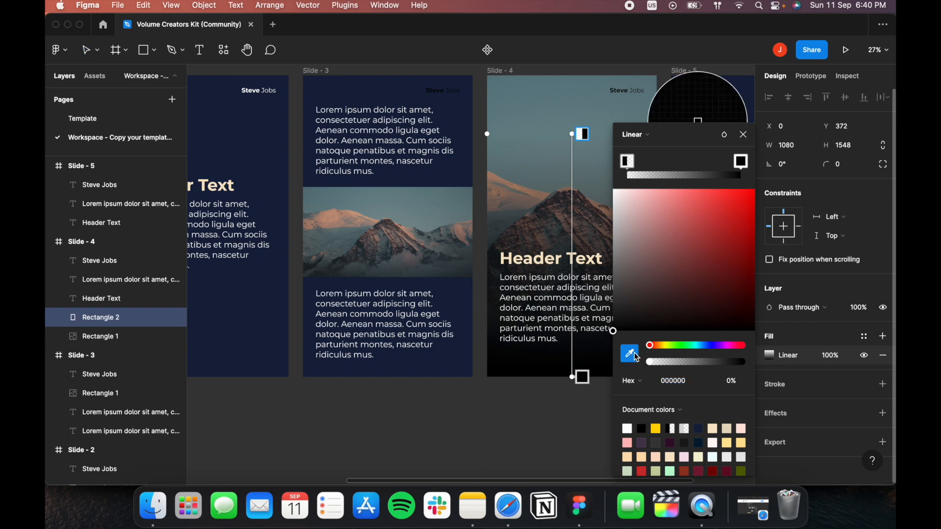
{"action": "left_click", "coordinate": [748, 164]}
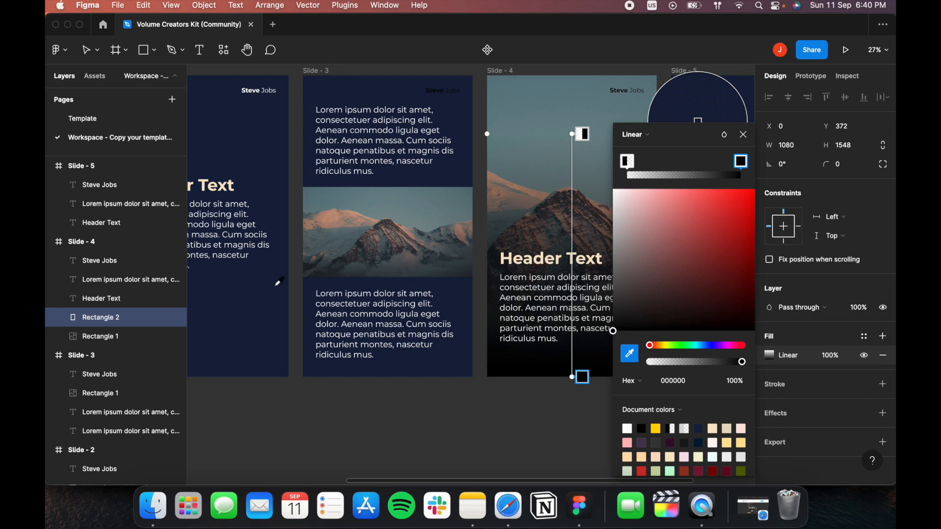
{"action": "left_click", "coordinate": [256, 301]}
{"action": "left_click_drag", "start_coordinate": [499, 391], "coordinate": [407, 399]}
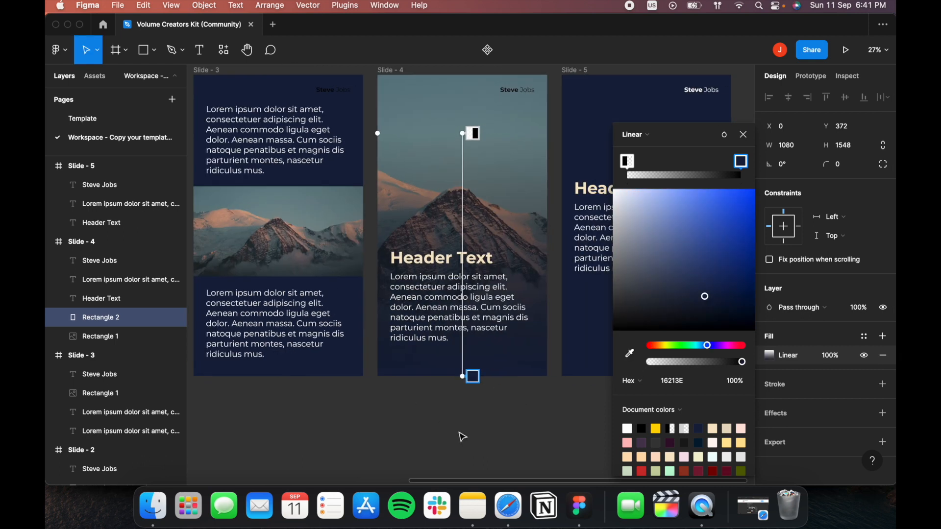
{"action": "key", "text": "Escape"}
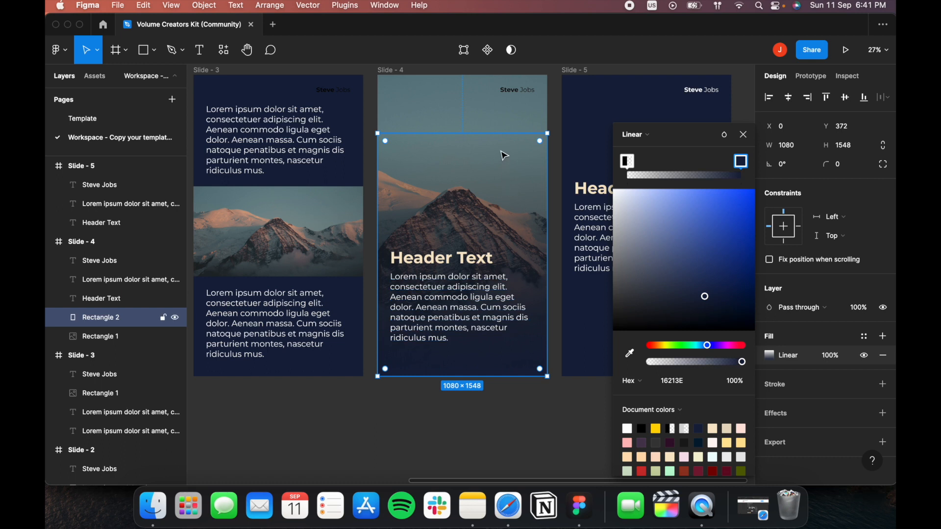
{"action": "left_click", "coordinate": [521, 417]}
{"action": "left_click_drag", "start_coordinate": [521, 418], "coordinate": [510, 436]}
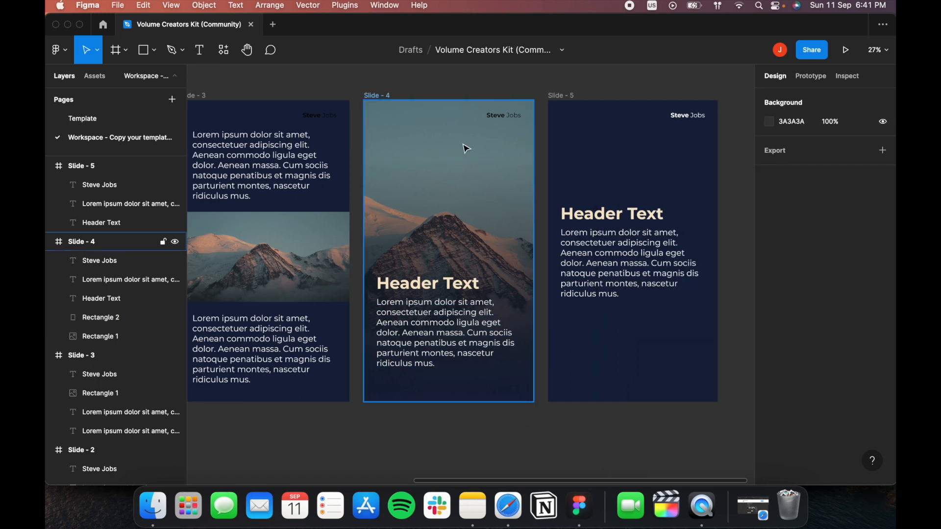
Replace the mountain image on Slide - 4 with nasa-7Cz6bWjdIDs-unsplash.jpg from Downloads.
{"action": "left_click", "coordinate": [480, 154]}
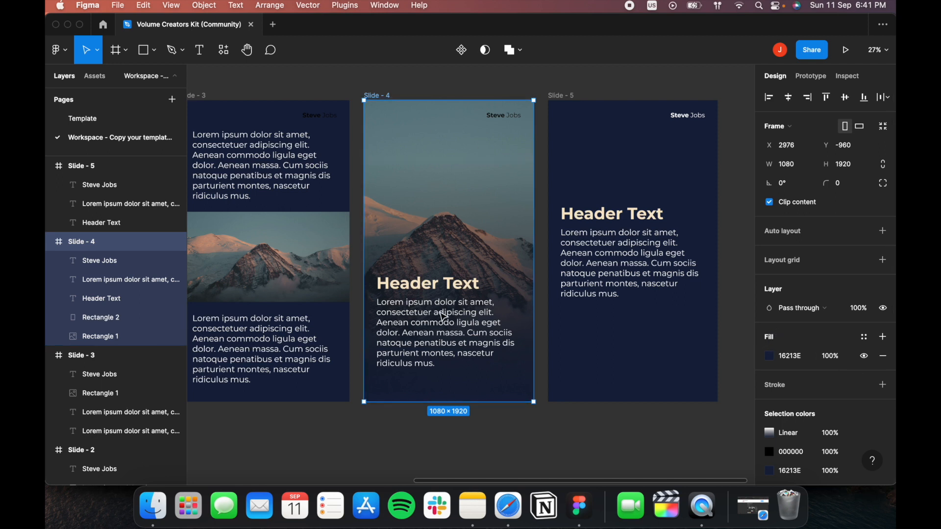
{"action": "double_click", "coordinate": [486, 142]}
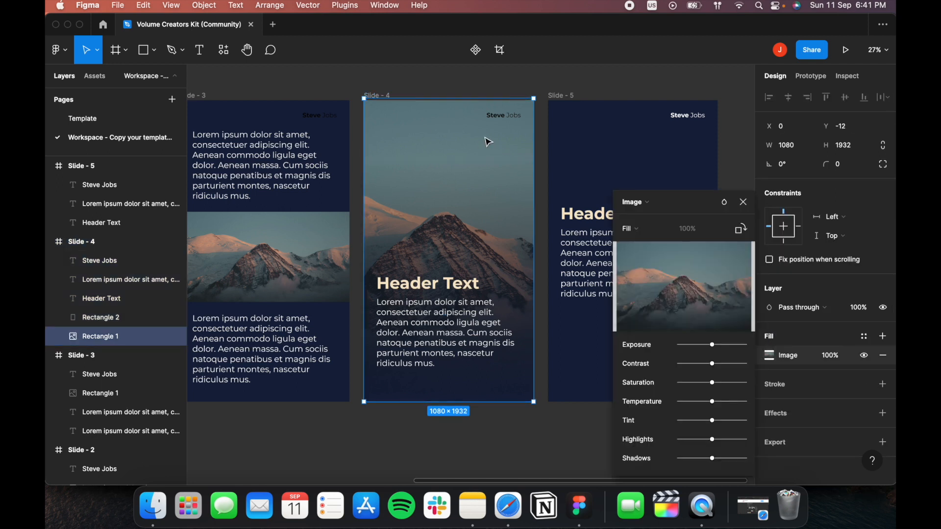
{"action": "left_click", "coordinate": [695, 285]}
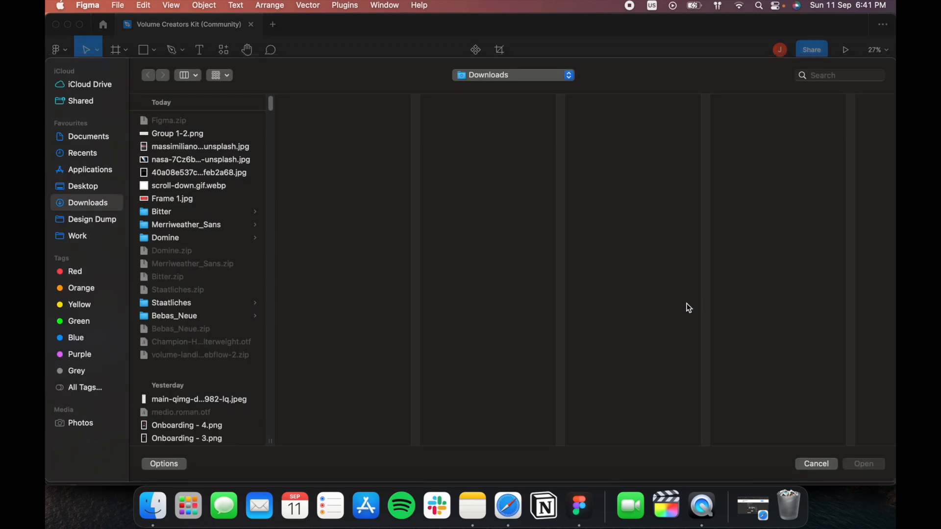
{"action": "left_click", "coordinate": [195, 169]}
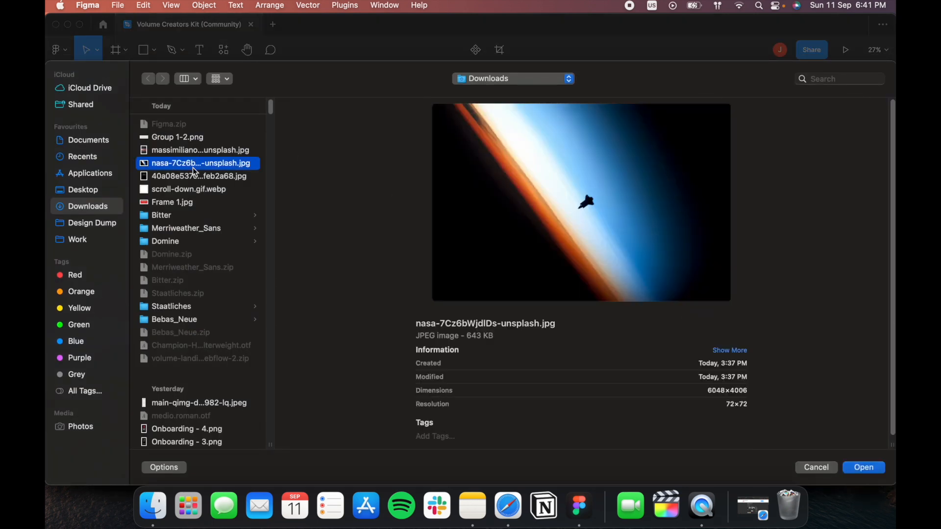
{"action": "double_click", "coordinate": [195, 171]}
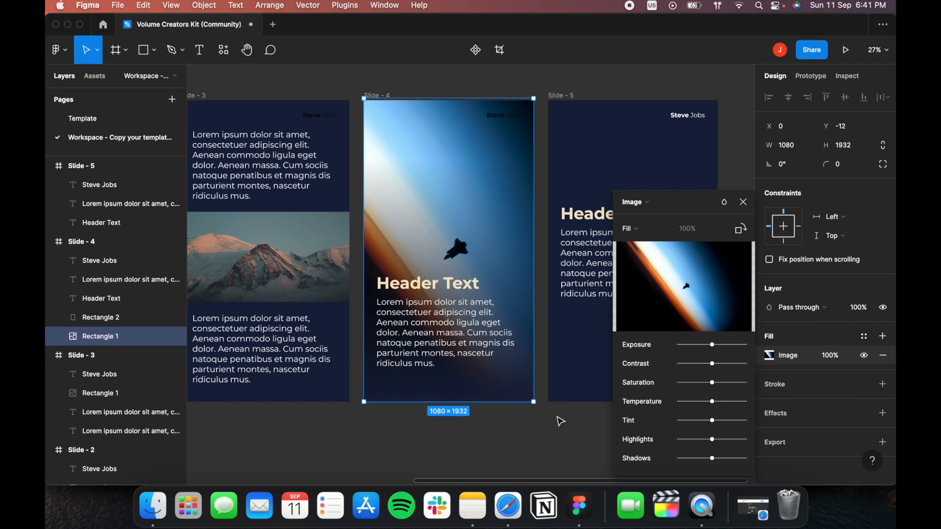
Switch the Slide - 4 image fill to Crop and shift the picture right within its frame.
{"action": "left_click", "coordinate": [656, 234]}
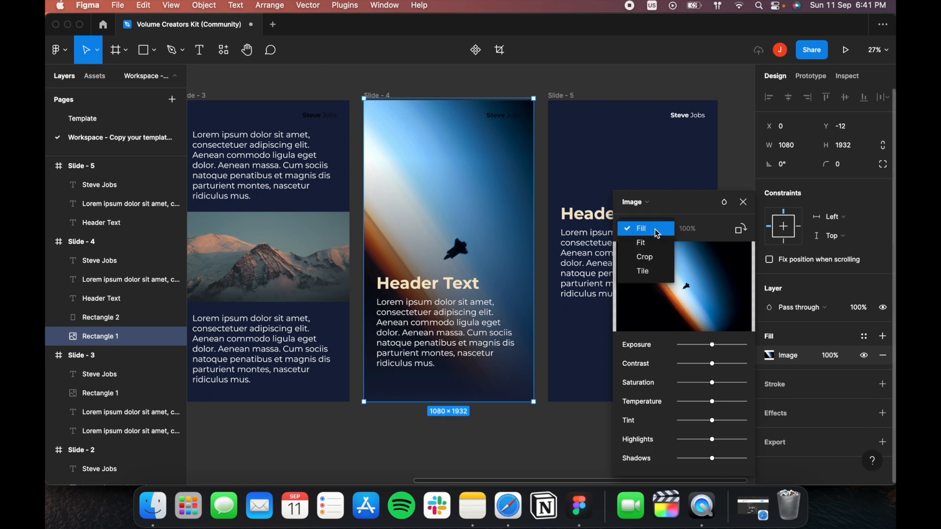
{"action": "left_click", "coordinate": [642, 258]}
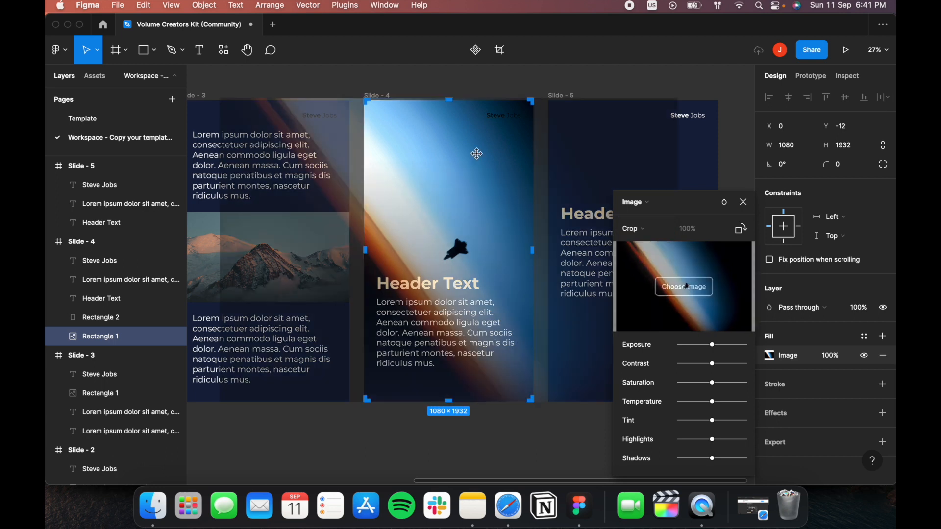
{"action": "left_click_drag", "start_coordinate": [461, 158], "coordinate": [508, 157]}
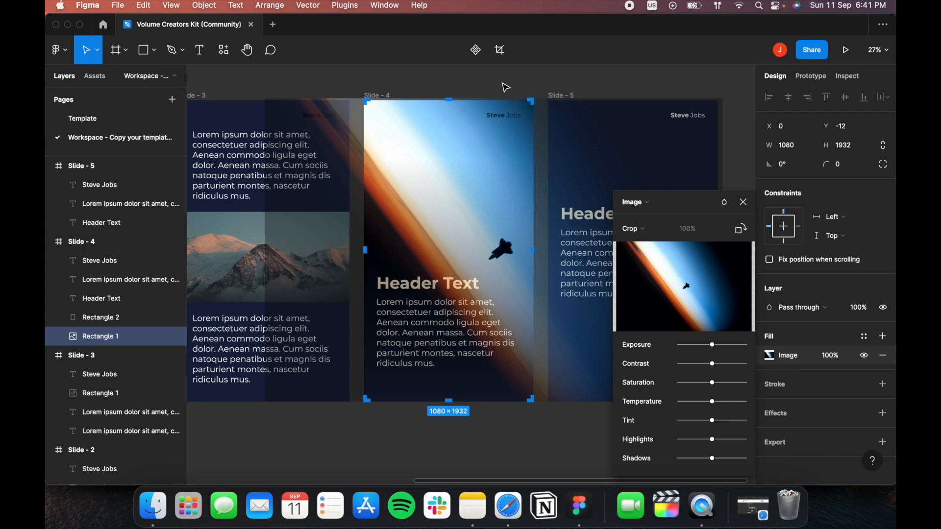
{"action": "key", "text": "Escape"}
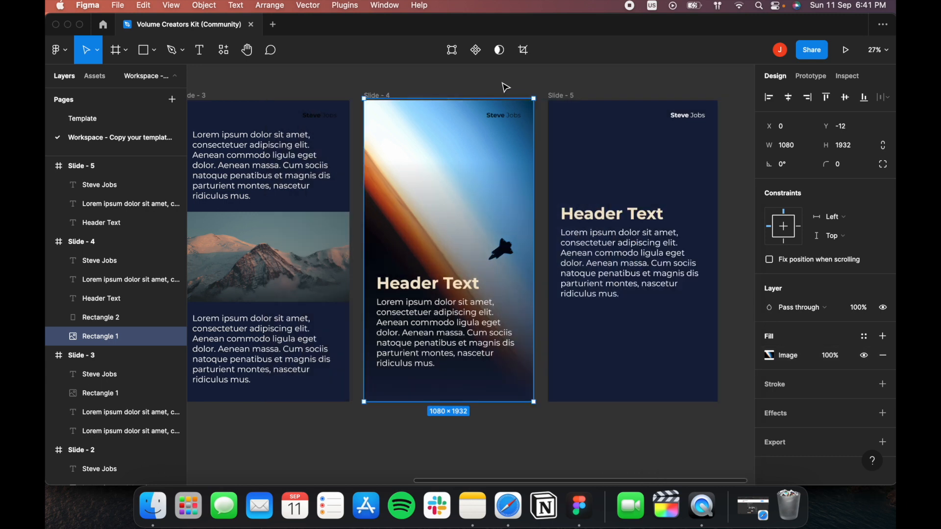
{"action": "left_click", "coordinate": [503, 84]}
Delete the author name text from the upper corner of Slide - 2 and Slide - 3.
{"action": "left_click_drag", "start_coordinate": [561, 438], "coordinate": [662, 415]}
{"action": "scroll", "coordinate": [594, 371], "scroll_direction": "down", "scroll_amount": 5}
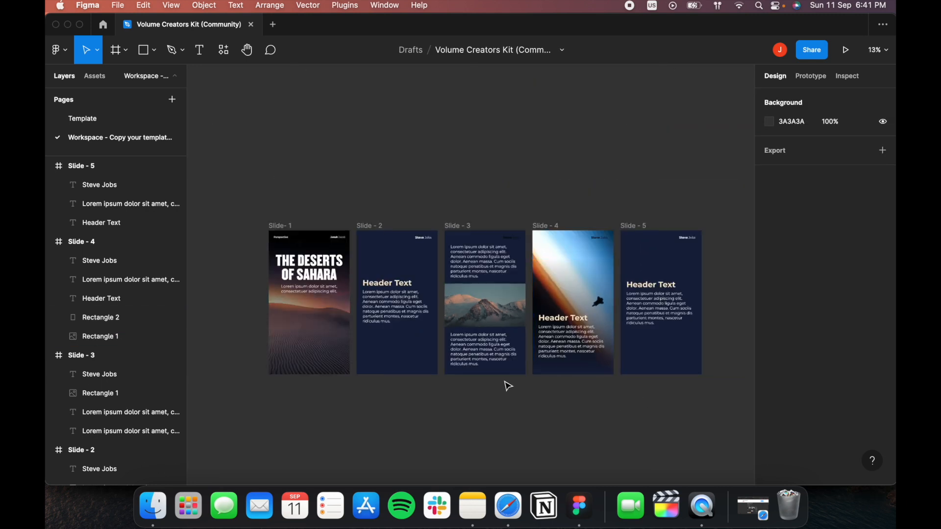
{"action": "scroll", "coordinate": [508, 416], "scroll_direction": "up", "scroll_amount": 2}
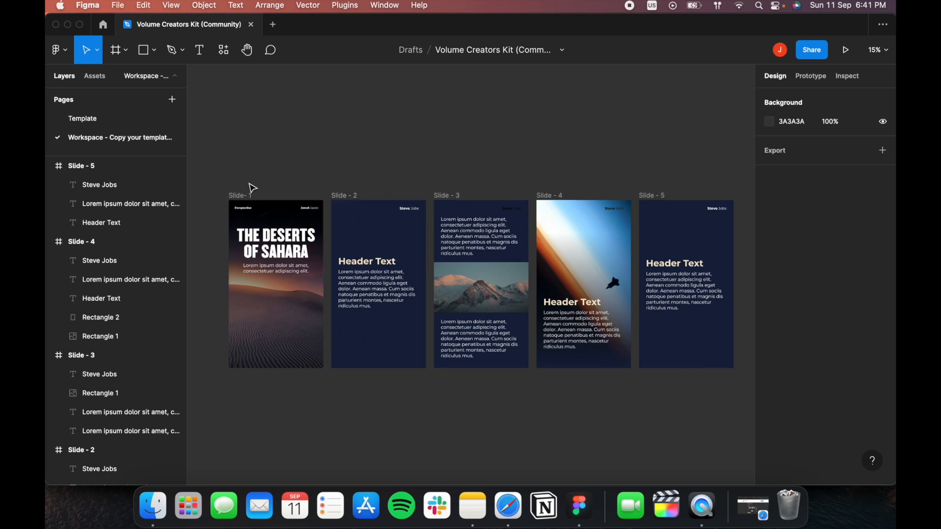
{"action": "scroll", "coordinate": [507, 231], "scroll_direction": "up", "scroll_amount": 4}
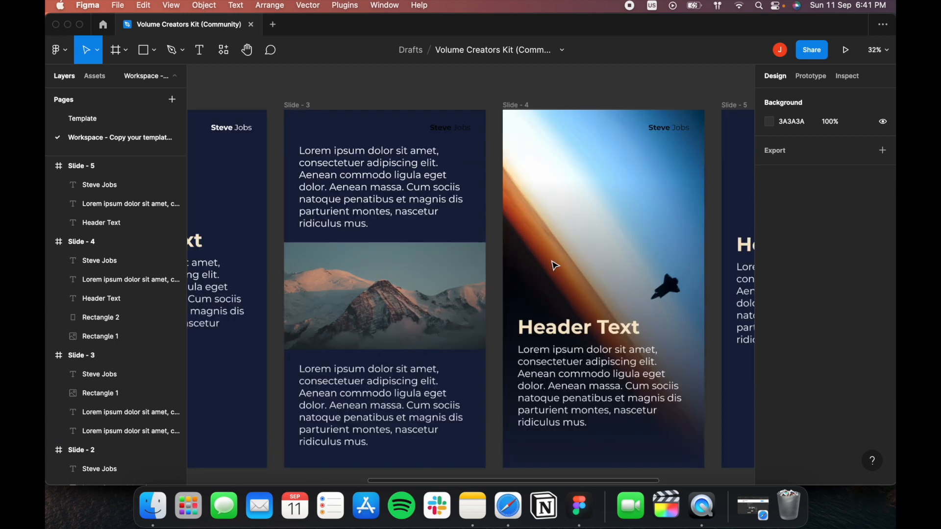
{"action": "left_click", "coordinate": [451, 129]}
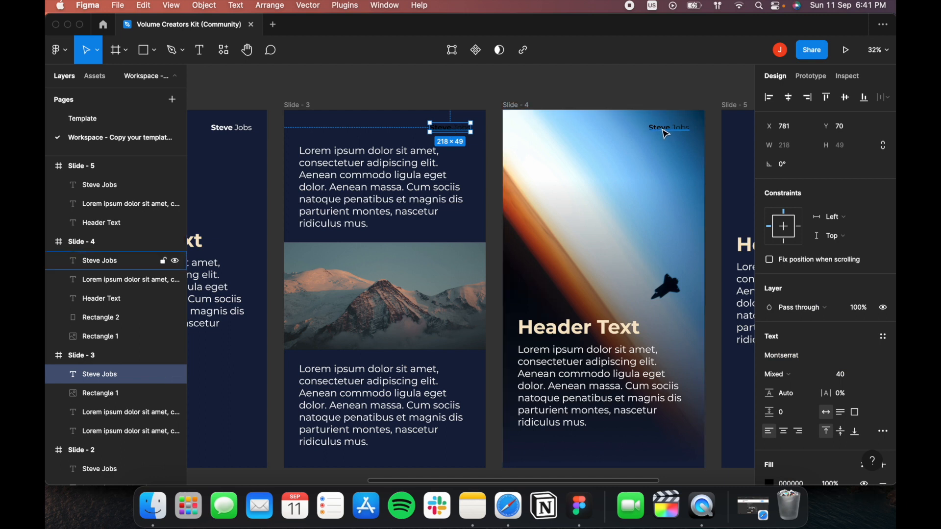
{"action": "scroll", "coordinate": [619, 130], "scroll_direction": "left", "scroll_amount": 10}
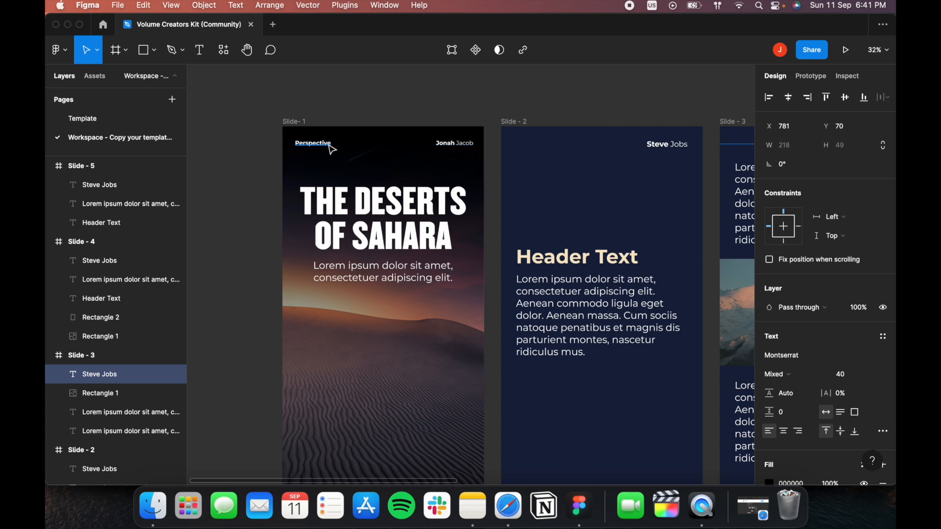
{"action": "scroll", "coordinate": [304, 147], "scroll_direction": "right", "scroll_amount": 10}
{"action": "left_click", "coordinate": [248, 134]}
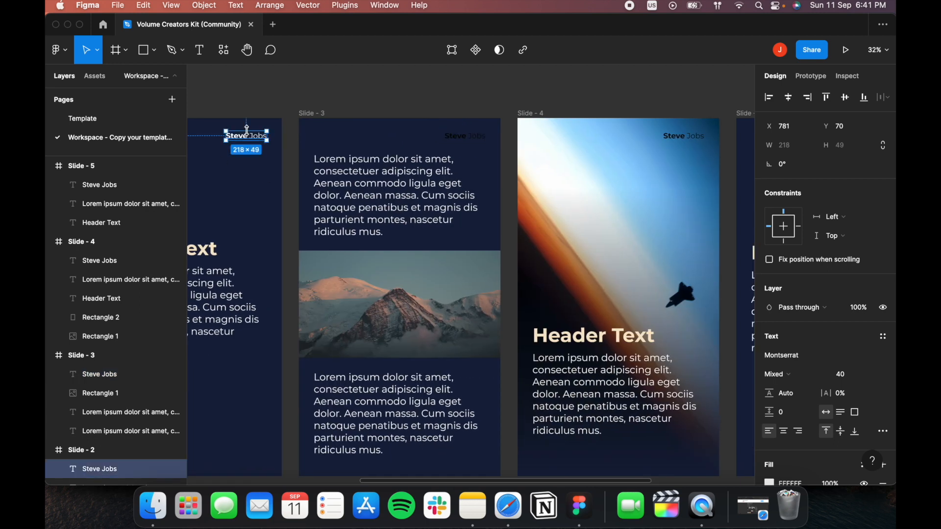
{"action": "key", "text": "Delete"}
{"action": "scroll", "coordinate": [327, 182], "scroll_direction": "right", "scroll_amount": 1}
{"action": "left_click", "coordinate": [435, 140]}
{"action": "key", "text": "Delete"}
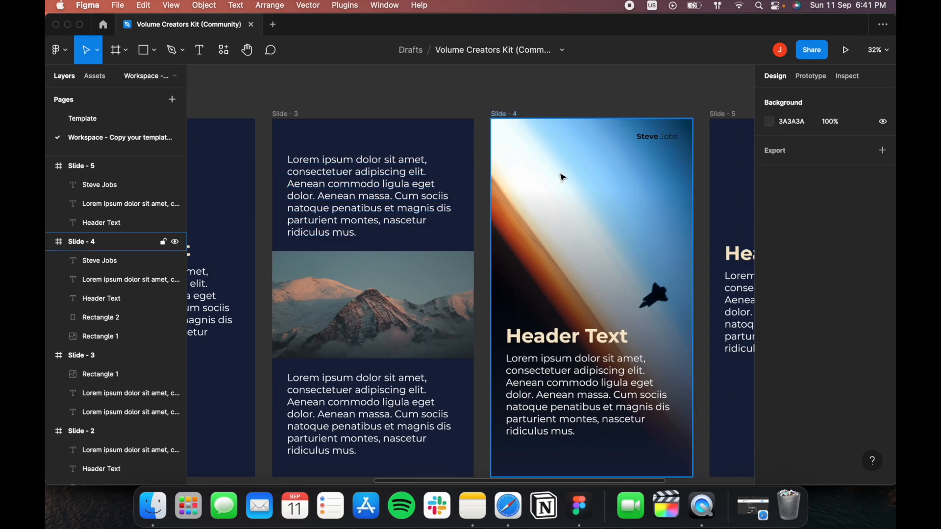
Delete the author name text from the upper corner of Slide - 4 and Slide - 5.
{"action": "scroll", "coordinate": [514, 176], "scroll_direction": "right", "scroll_amount": 2}
{"action": "left_click", "coordinate": [566, 138]}
{"action": "key", "text": "Delete"}
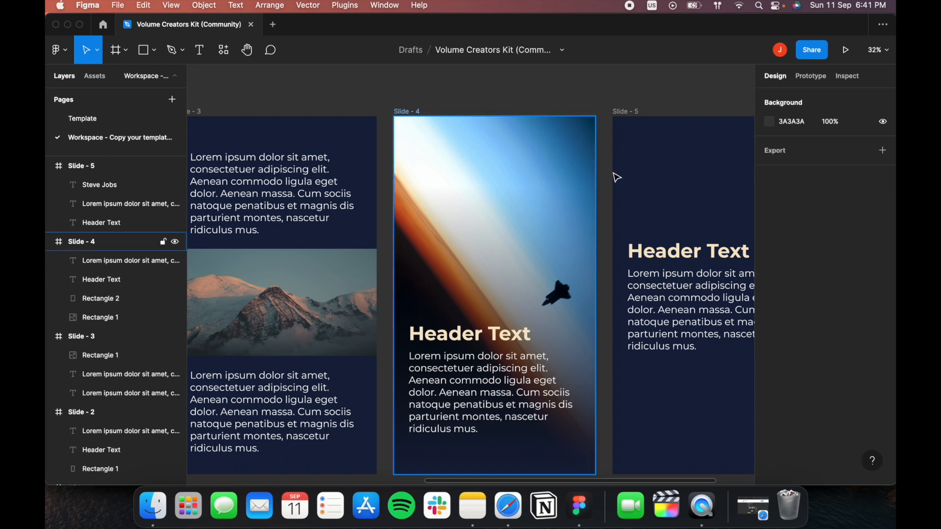
{"action": "scroll", "coordinate": [515, 181], "scroll_direction": "right", "scroll_amount": 5}
{"action": "left_click", "coordinate": [556, 136]}
{"action": "key", "text": "Delete"}
Copy the Perspective label and the author name text together from the header of Slide- 1.
{"action": "scroll", "coordinate": [332, 183], "scroll_direction": "left", "scroll_amount": 5}
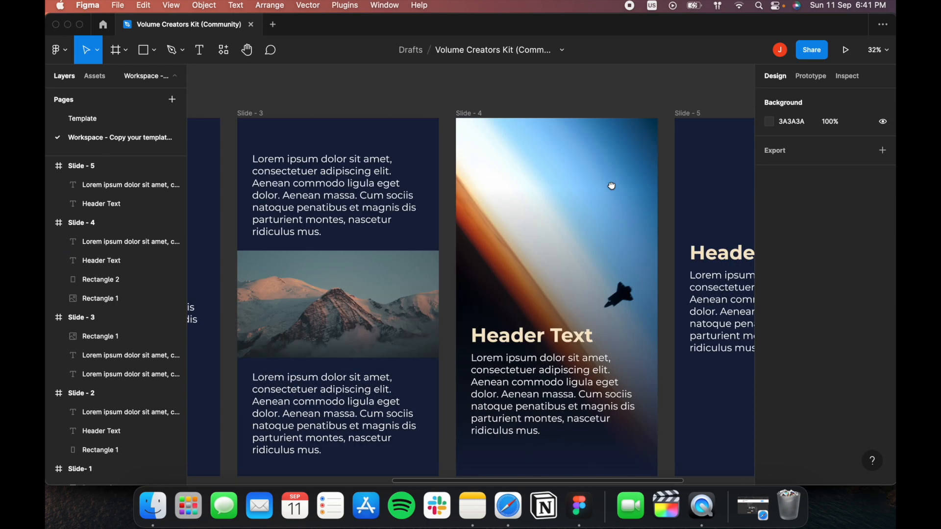
{"action": "scroll", "coordinate": [611, 185], "scroll_direction": "left", "scroll_amount": 12}
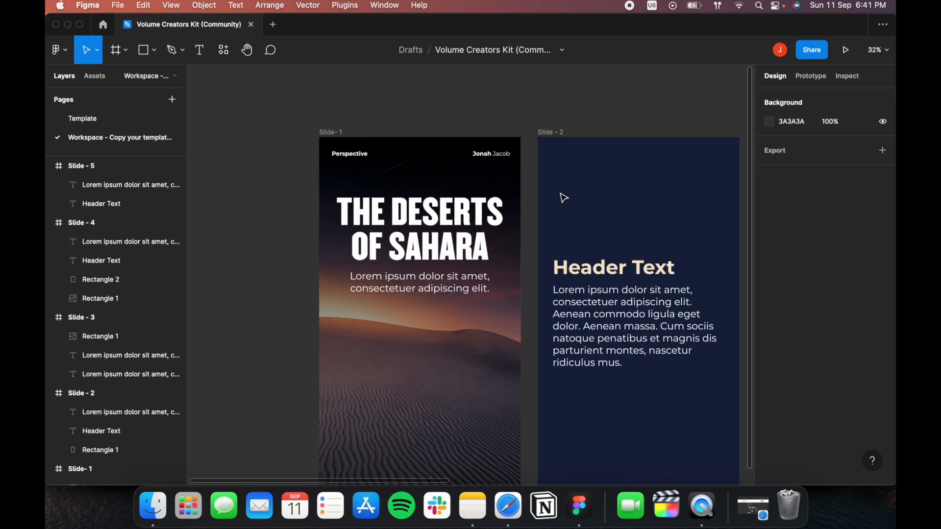
{"action": "left_click", "coordinate": [492, 154]}
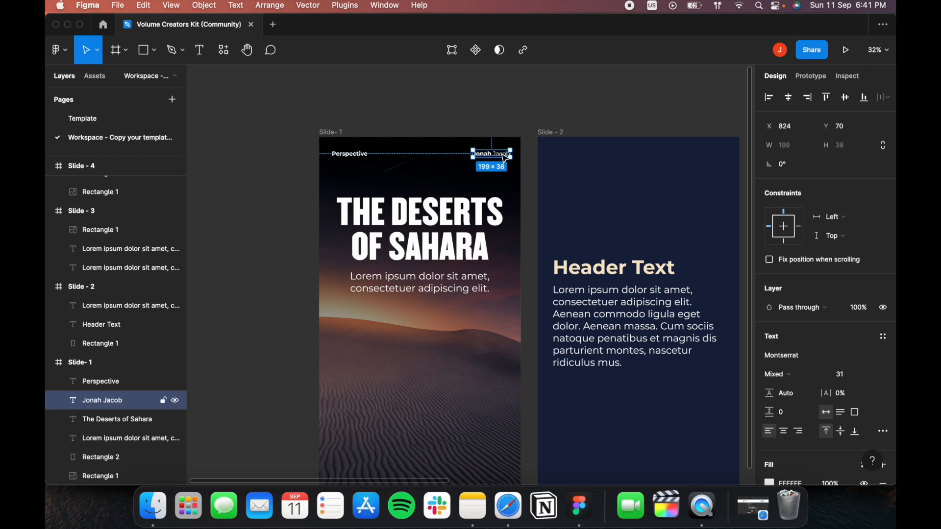
{"action": "left_click", "coordinate": [346, 157], "text": "shift"}
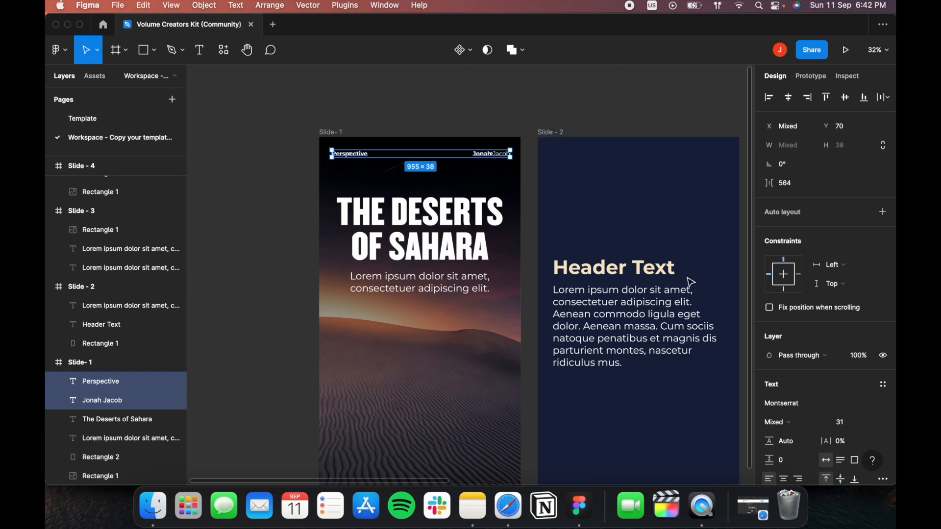
Paste the copied Perspective label and author name into Slide - 2, Slide - 3, Slide - 4 and Slide - 5 at once.
{"action": "scroll", "coordinate": [689, 280], "scroll_direction": "right", "scroll_amount": 10}
{"action": "left_click", "coordinate": [290, 91]}
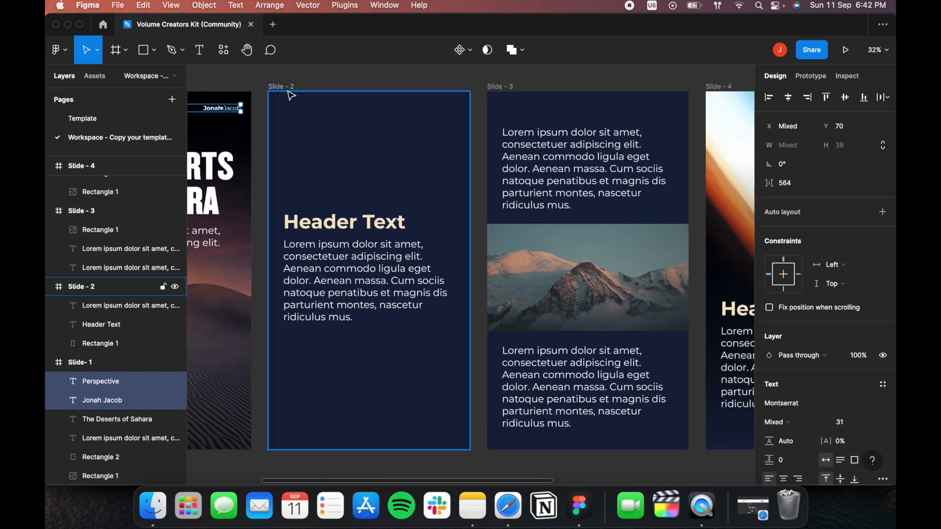
{"action": "left_click", "coordinate": [508, 91], "text": "shift"}
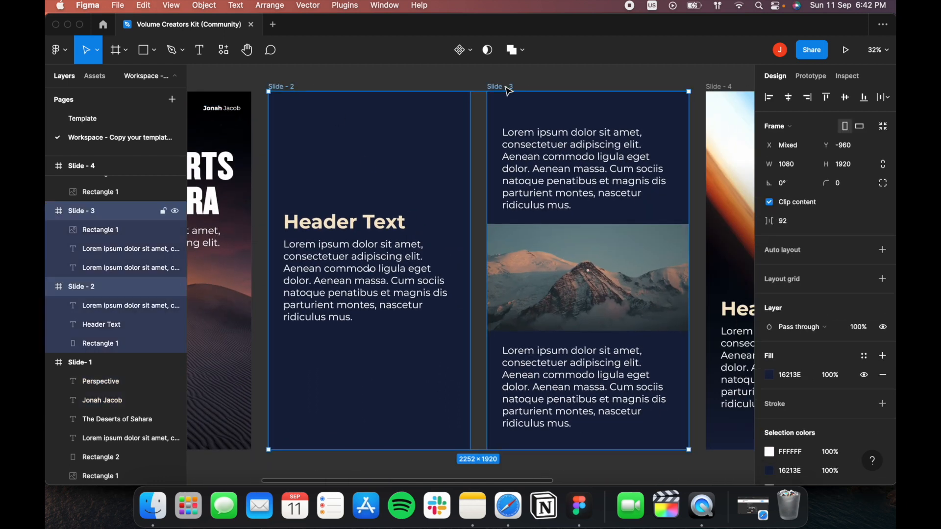
{"action": "scroll", "coordinate": [367, 269], "scroll_direction": "right", "scroll_amount": 8}
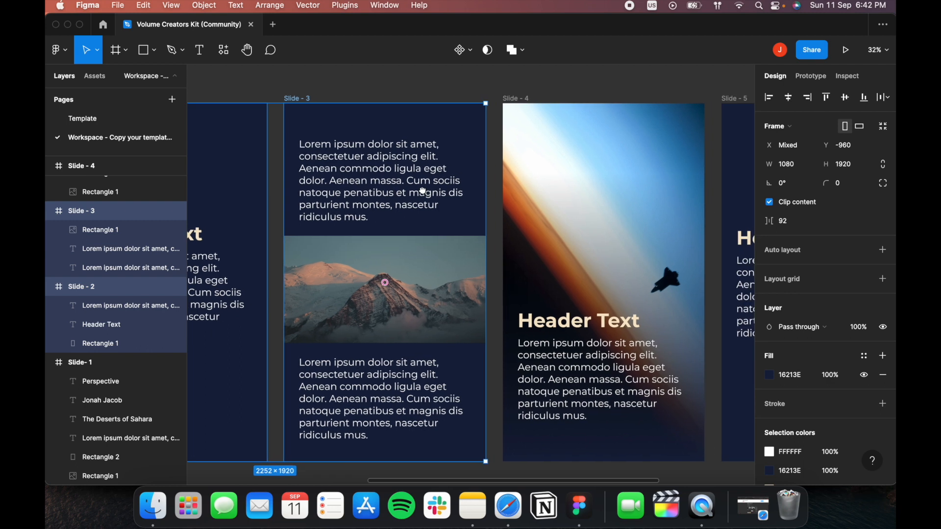
{"action": "left_click", "coordinate": [516, 101], "text": "shift"}
{"action": "scroll", "coordinate": [525, 105], "scroll_direction": "right", "scroll_amount": 8}
{"action": "left_click", "coordinate": [537, 106], "text": "shift"}
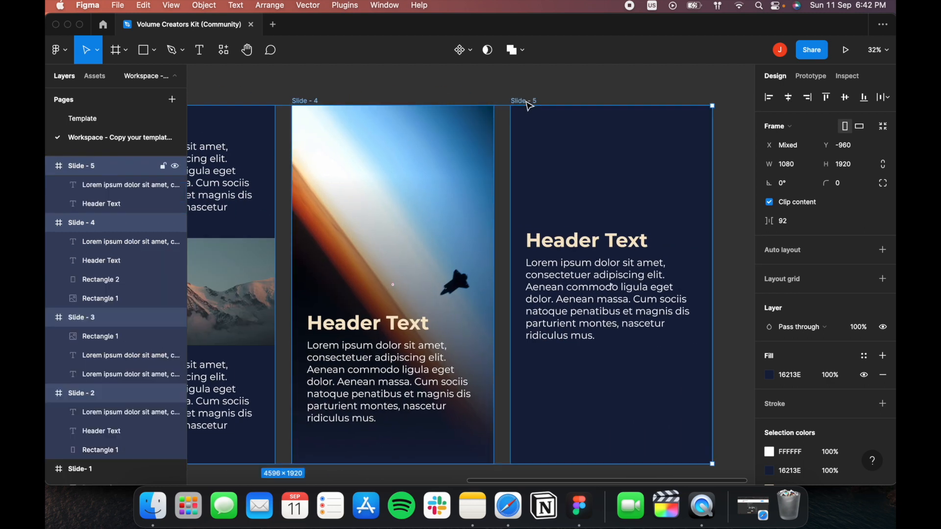
{"action": "scroll", "coordinate": [592, 228], "scroll_direction": "left", "scroll_amount": 8}
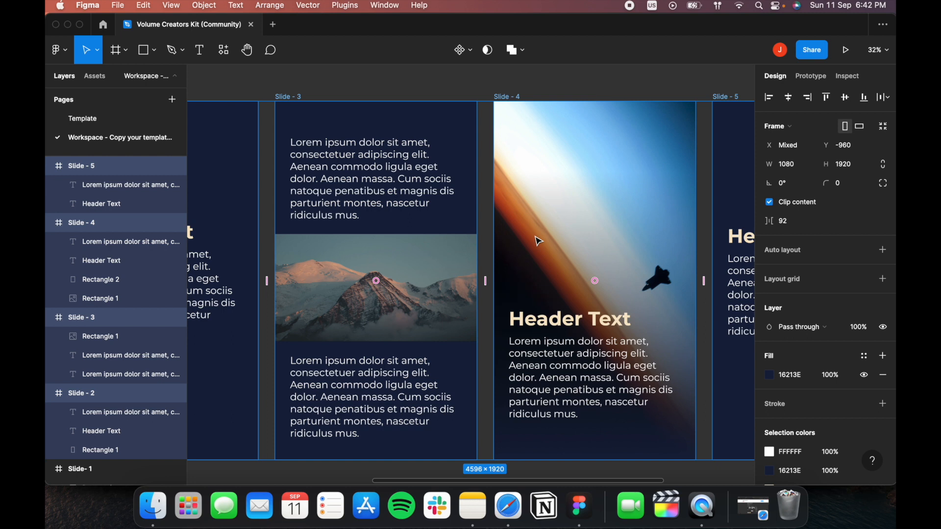
{"action": "key", "text": "super+v"}
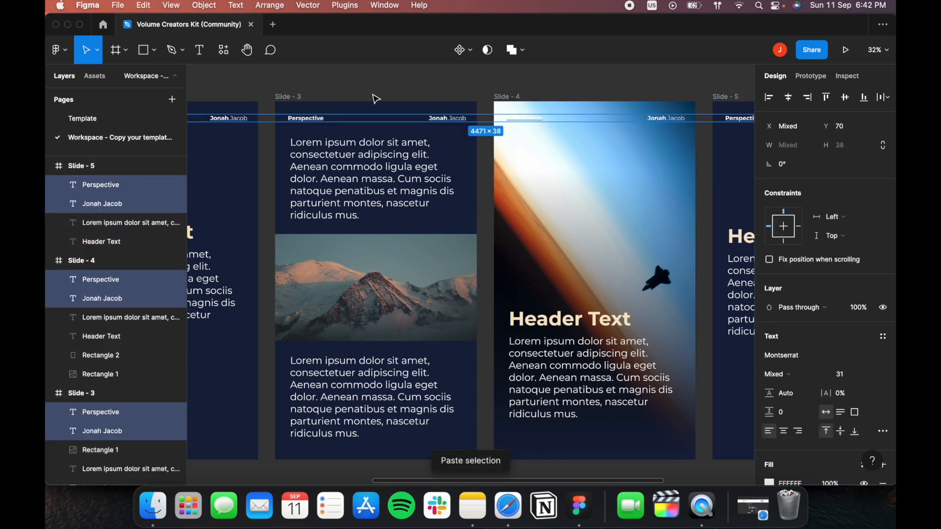
{"action": "left_click", "coordinate": [375, 98]}
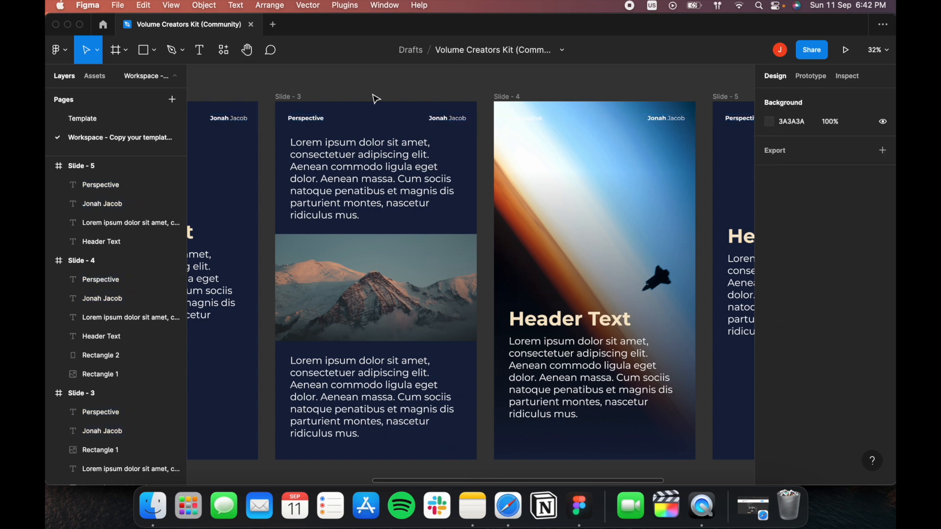
Add an inside stroke with a width of 28 to the mountain image on Slide - 3.
{"action": "scroll", "coordinate": [441, 128], "scroll_direction": "left", "scroll_amount": 5}
{"action": "scroll", "coordinate": [414, 243], "scroll_direction": "down", "scroll_amount": 5, "text": "ctrl"}
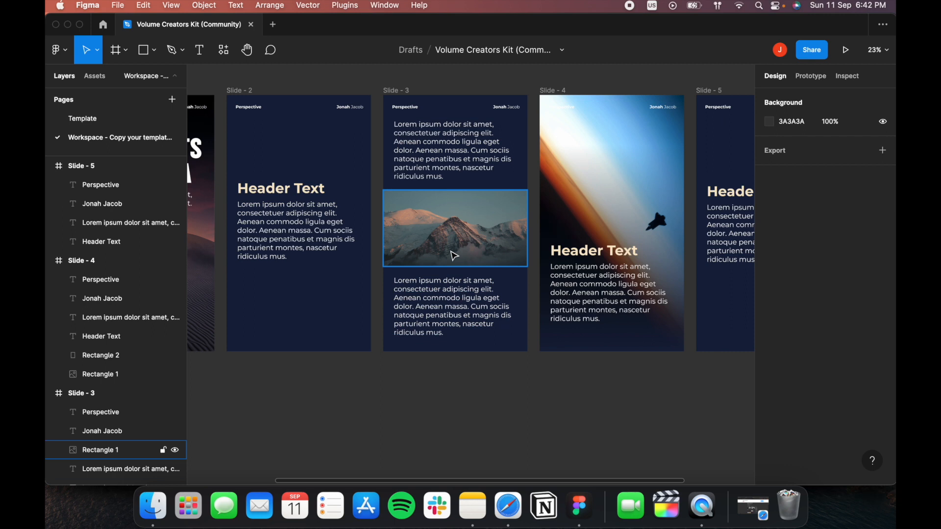
{"action": "scroll", "coordinate": [455, 256], "scroll_direction": "right", "scroll_amount": 3}
{"action": "scroll", "coordinate": [351, 261], "scroll_direction": "left", "scroll_amount": 2}
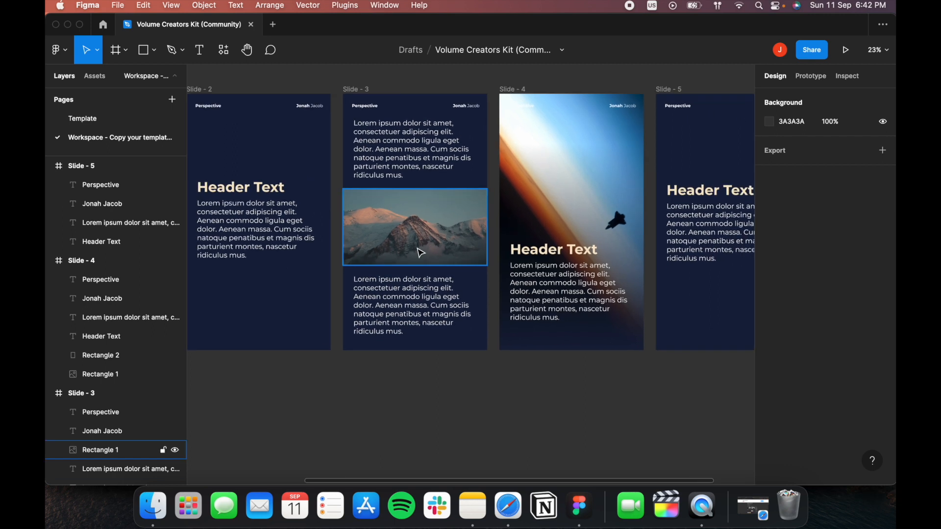
{"action": "left_click", "coordinate": [374, 230]}
{"action": "scroll", "coordinate": [374, 230], "scroll_direction": "up", "scroll_amount": 3, "text": "ctrl"}
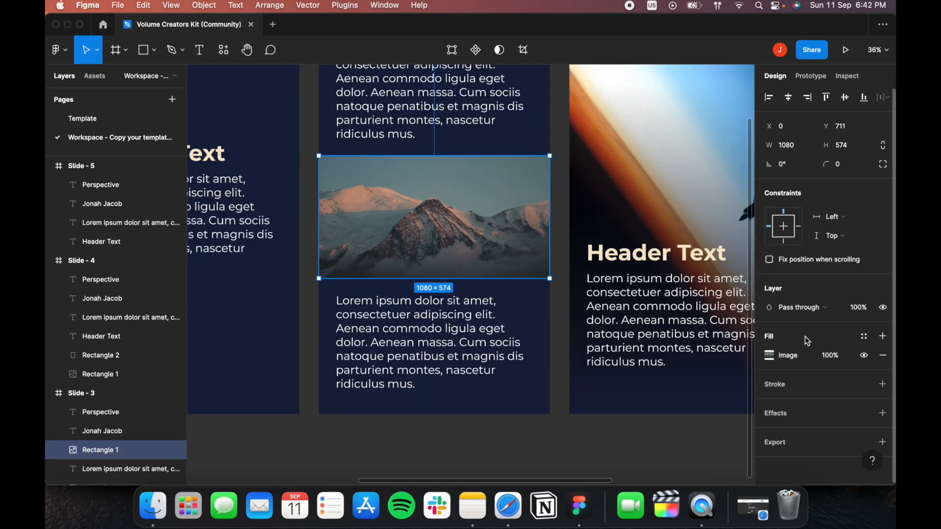
{"action": "left_click", "coordinate": [883, 384]}
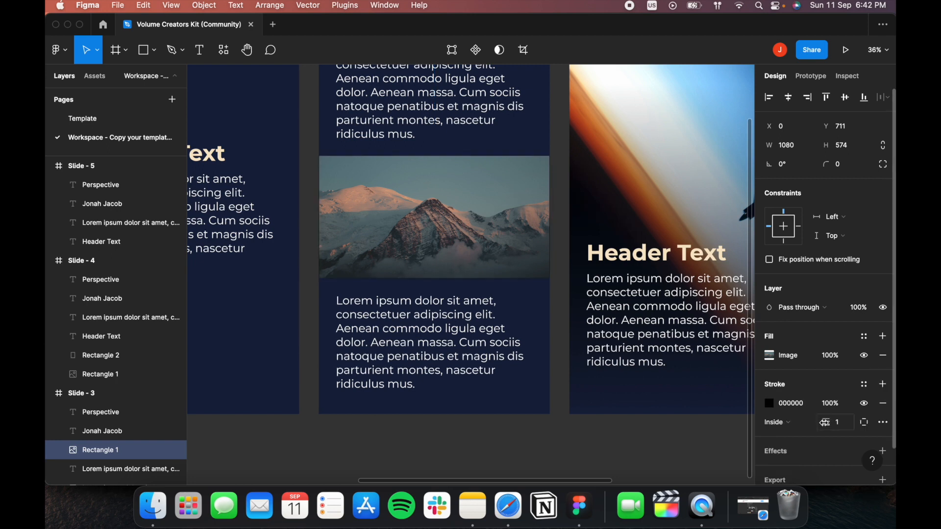
{"action": "left_click_drag", "start_coordinate": [833, 422], "coordinate": [850, 420]}
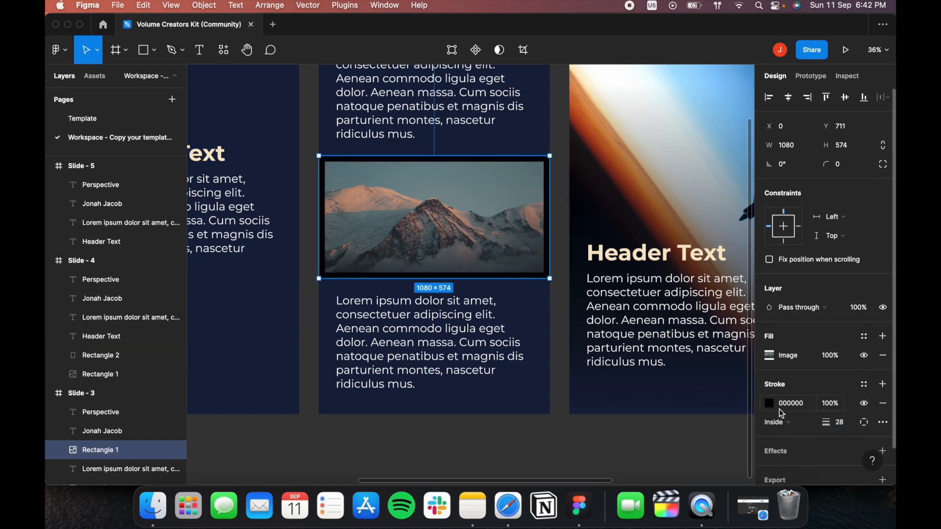
Set the mountain image's stroke color to white, FFFFFF.
{"action": "left_click", "coordinate": [769, 403]}
{"action": "left_click_drag", "start_coordinate": [637, 264], "coordinate": [542, 139]}
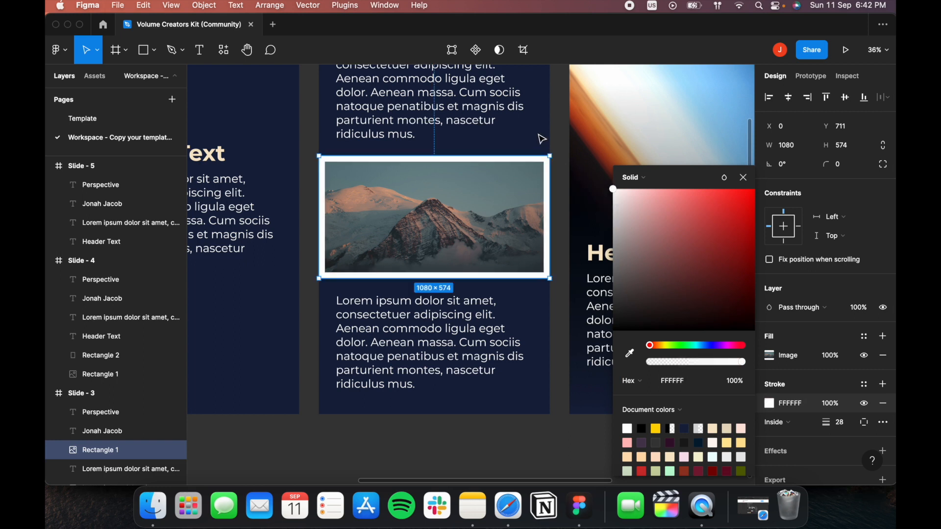
{"action": "left_click", "coordinate": [562, 168]}
Move the paragraph text on Slide - 5 straight down to Y 1043, making room under the header.
{"action": "scroll", "coordinate": [561, 300], "scroll_direction": "down", "scroll_amount": 3}
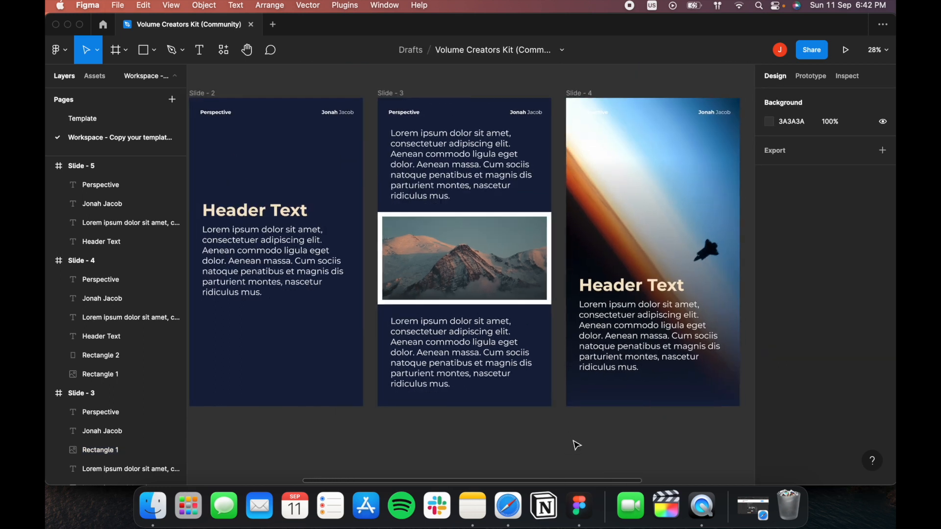
{"action": "scroll", "coordinate": [576, 445], "scroll_direction": "down", "scroll_amount": 2}
{"action": "left_click_drag", "start_coordinate": [599, 431], "coordinate": [432, 378]}
{"action": "scroll", "coordinate": [584, 277], "scroll_direction": "up", "scroll_amount": 2}
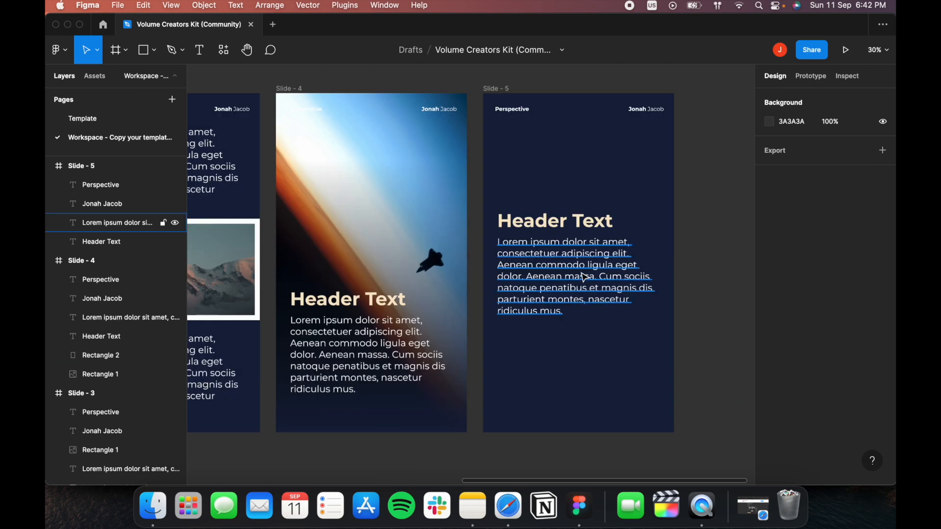
{"action": "left_click", "coordinate": [584, 277]}
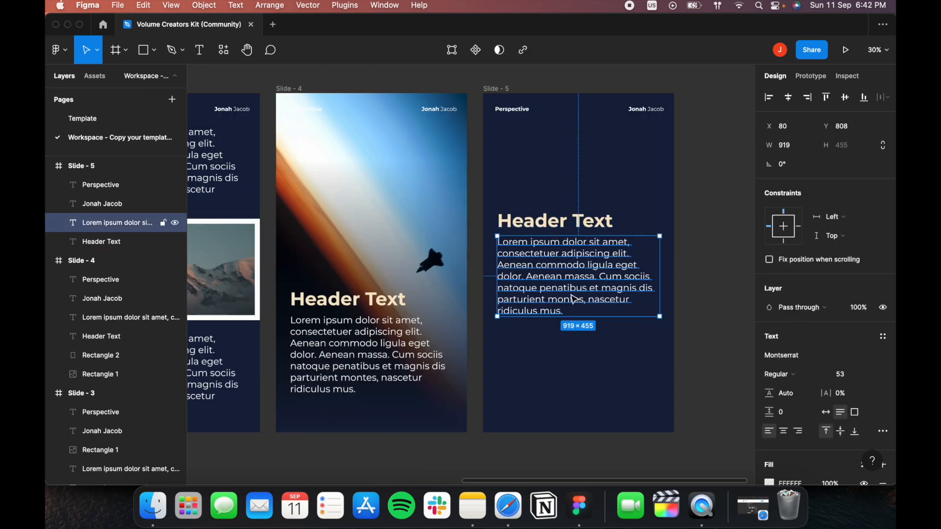
{"action": "left_click_drag", "start_coordinate": [581, 290], "coordinate": [581, 332]}
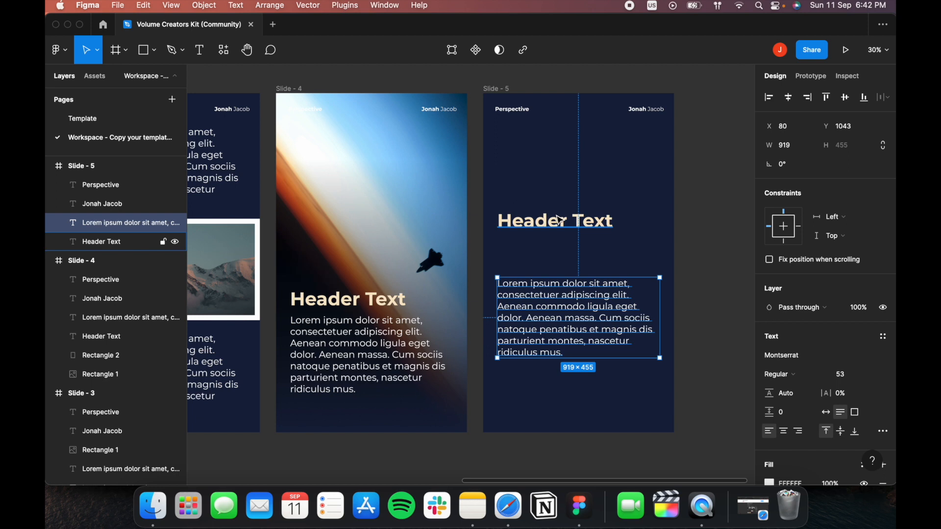
Replace the Slide - 5 header text with "Subscribe to Perspective.".
{"action": "double_click", "coordinate": [560, 221]}
{"action": "type", "text": "S"}
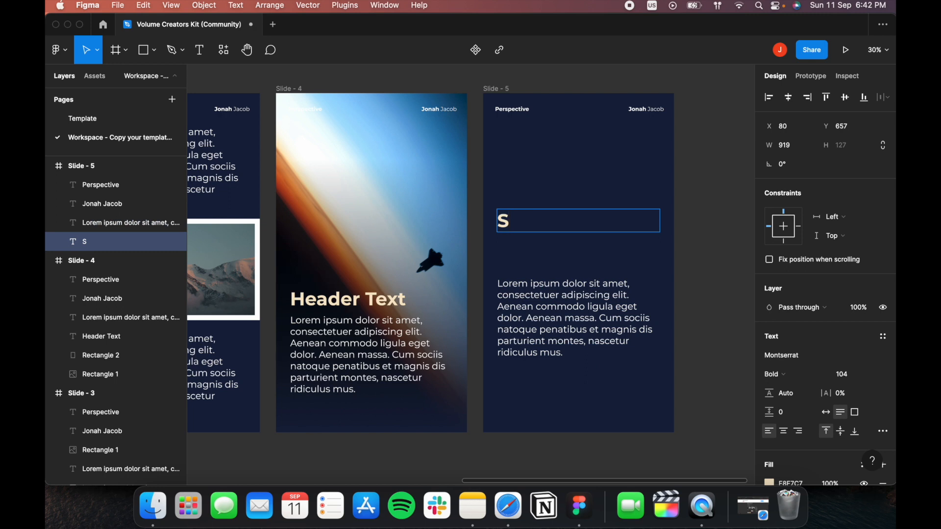
{"action": "type", "text": "ubscr"}
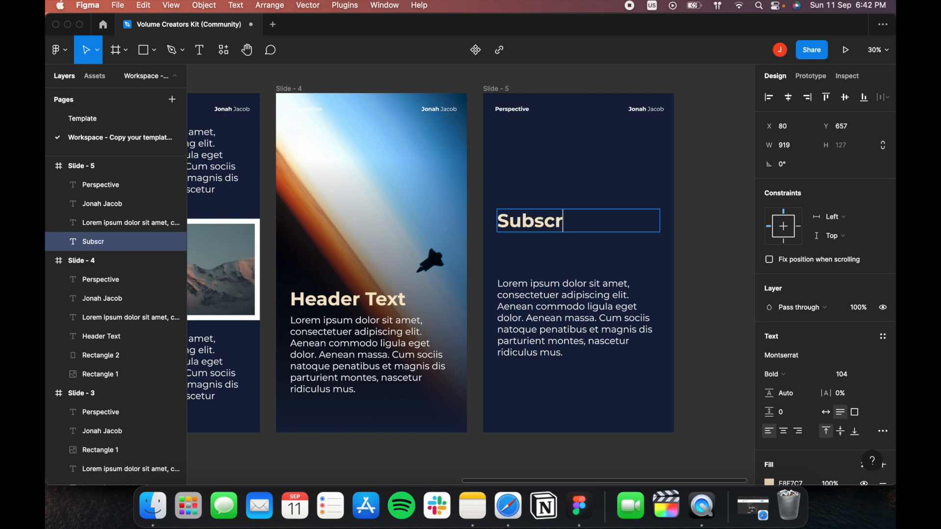
{"action": "type", "text": "ibe to Pers"}
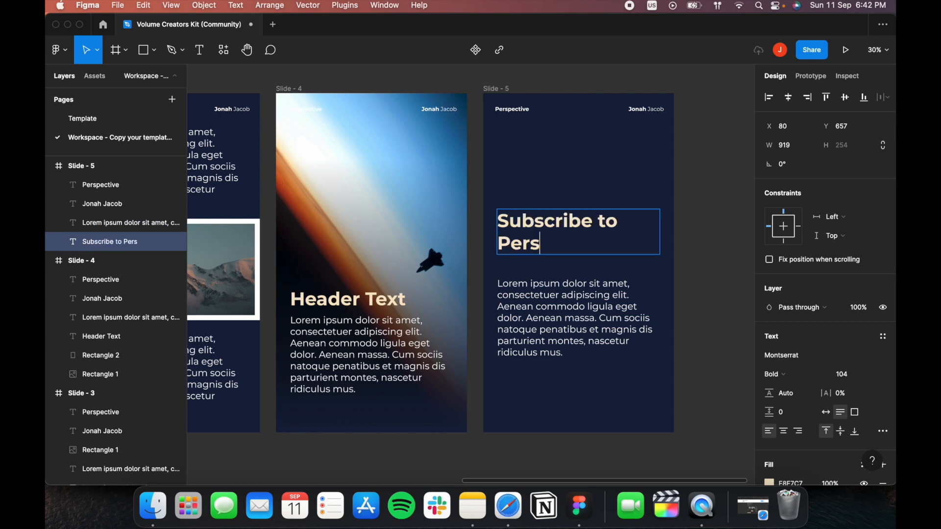
{"action": "type", "text": "pective."}
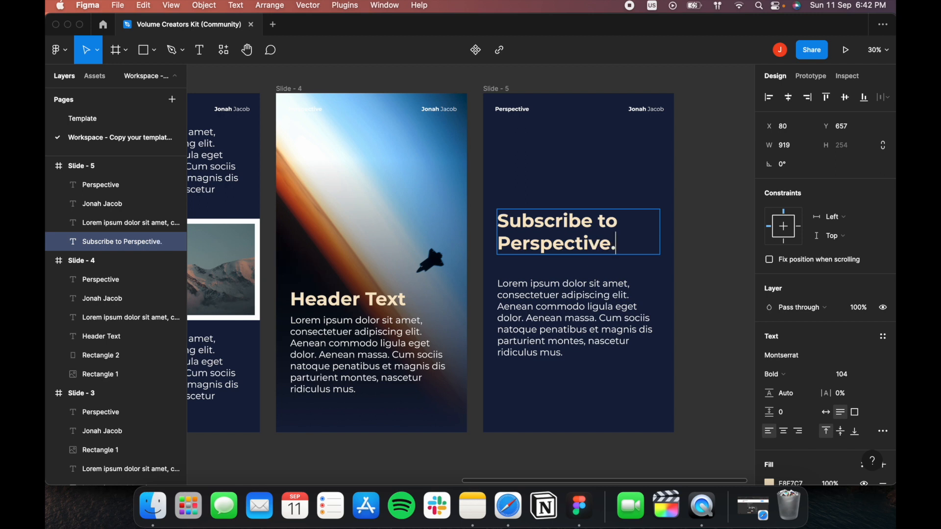
{"action": "key", "text": "Escape"}
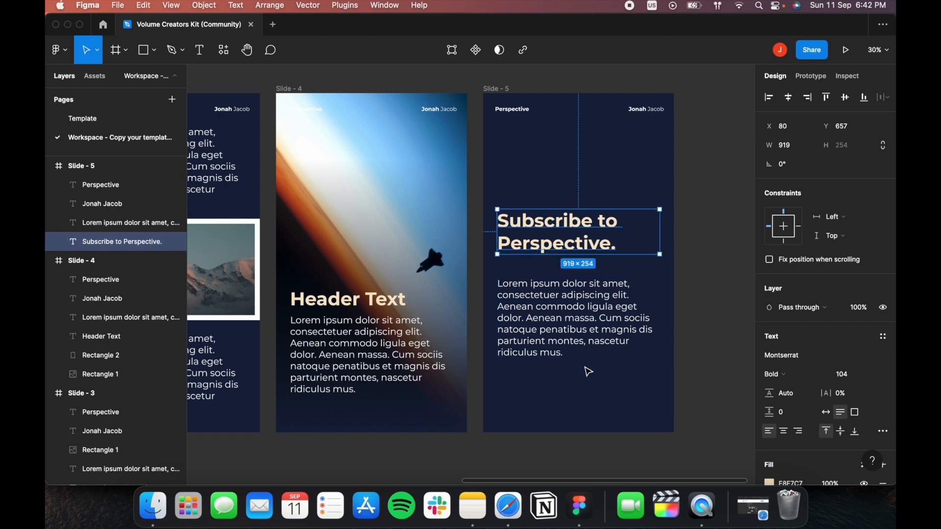
Move the Slide - 5 paragraph up to Y 960 and replace its text with "Drop your thoughts in the comments.".
{"action": "left_click_drag", "start_coordinate": [568, 319], "coordinate": [564, 305]}
{"action": "double_click", "coordinate": [563, 303]}
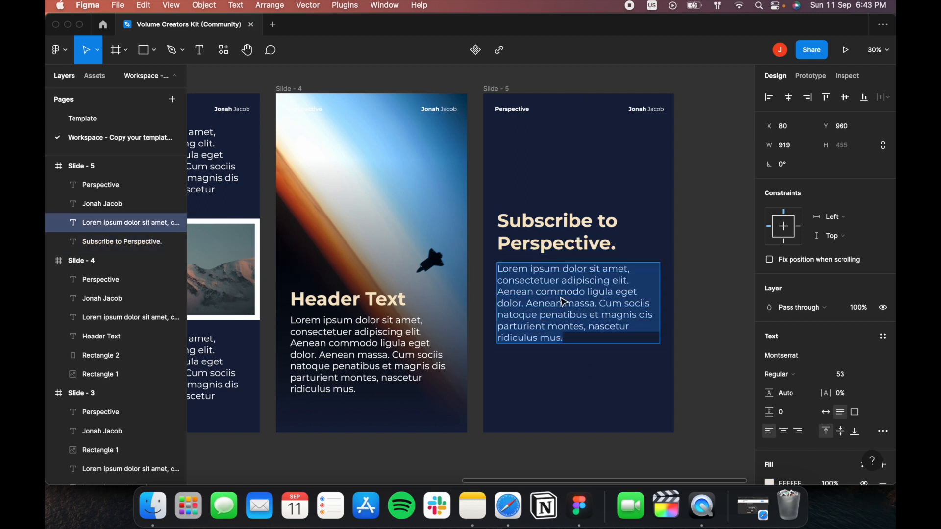
{"action": "type", "text": "Drop you"}
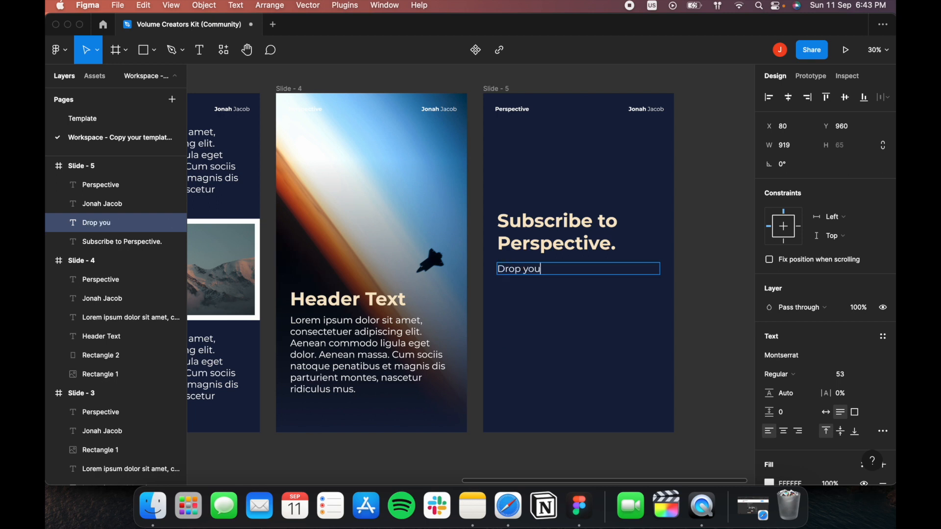
{"action": "type", "text": "r thoughts in the comments."}
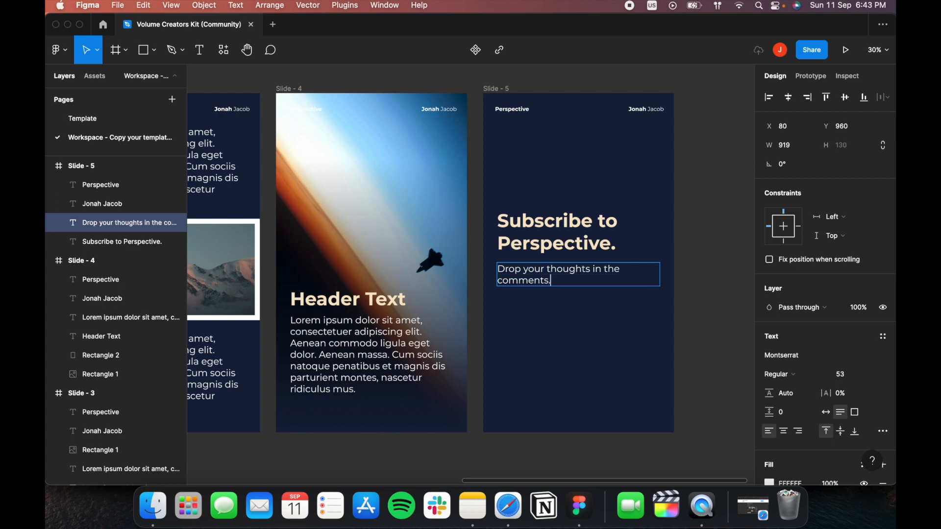
{"action": "key", "text": "Escape"}
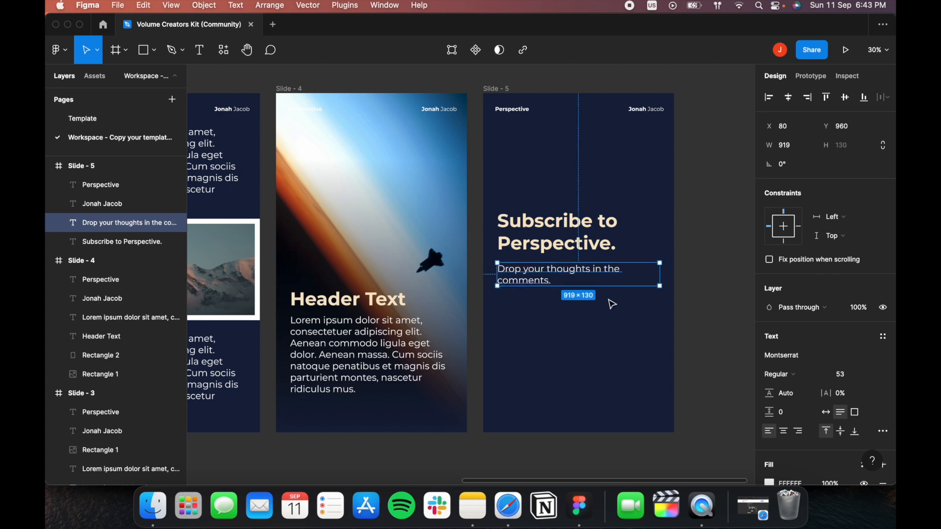
Move the Slide - 5 header and paragraph down together so they are vertically centered in the frame.
{"action": "left_click", "coordinate": [559, 240], "text": "shift"}
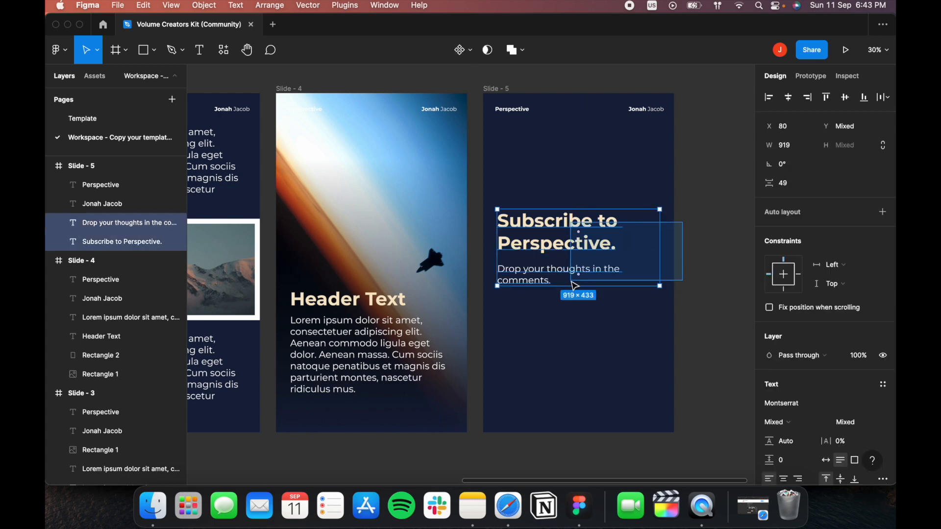
{"action": "left_click_drag", "start_coordinate": [559, 243], "coordinate": [560, 259]}
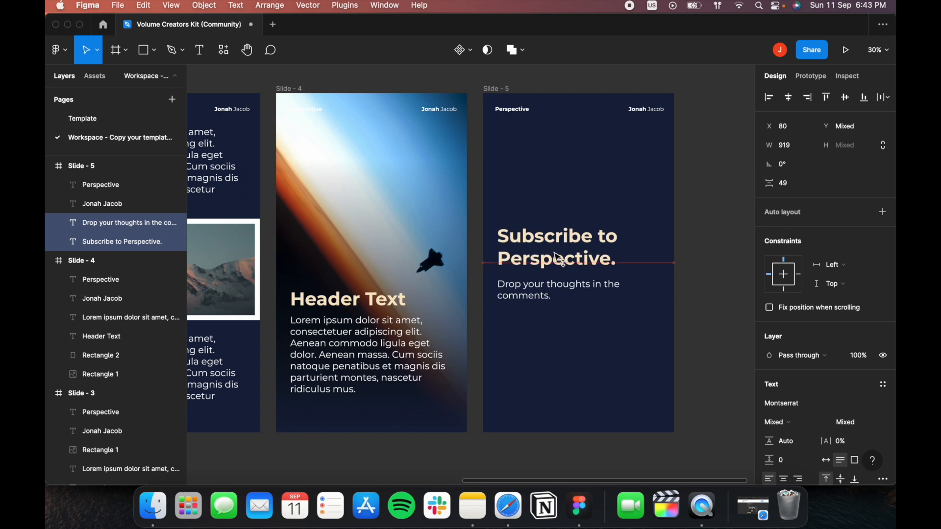
{"action": "left_click", "coordinate": [654, 368]}
{"action": "scroll", "coordinate": [574, 348], "scroll_direction": "down", "scroll_amount": 10}
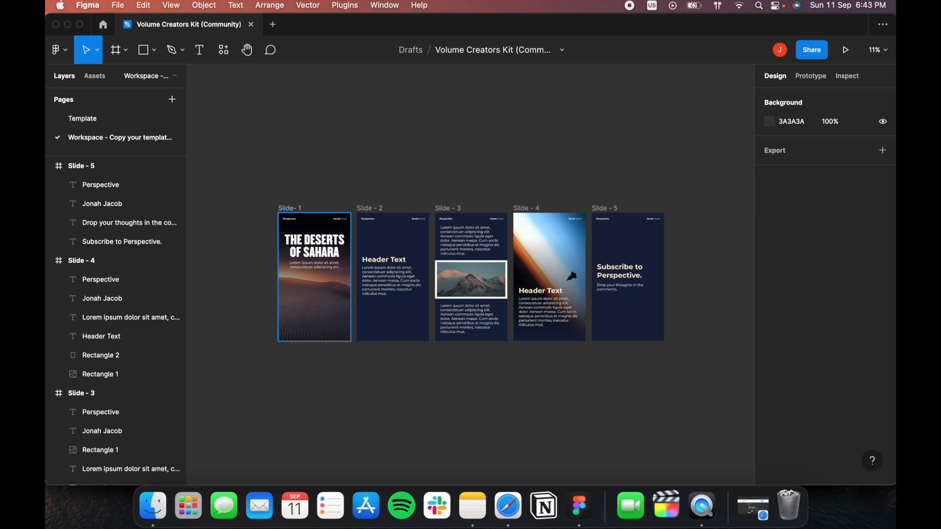
{"action": "left_click", "coordinate": [82, 118]}
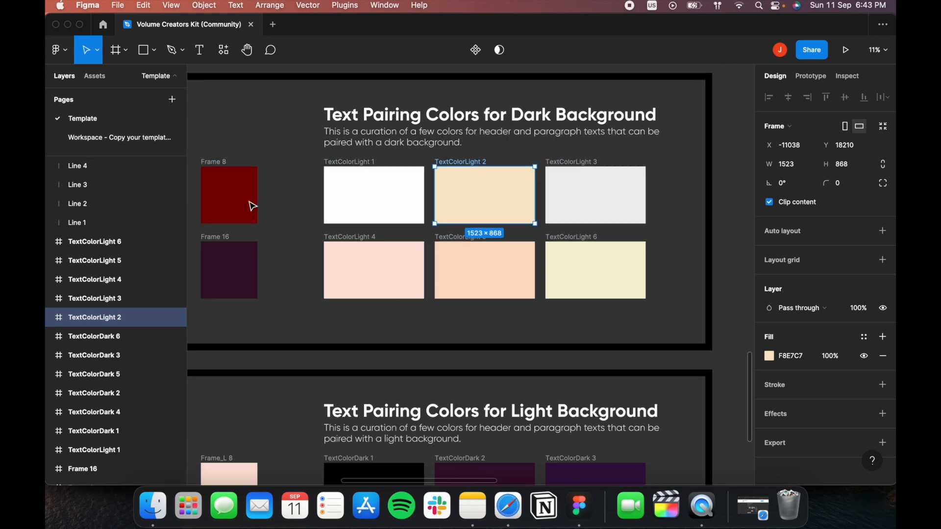
{"action": "key", "text": "minus"}
{"action": "key", "text": "minus"}
{"action": "left_click", "coordinate": [121, 139]}
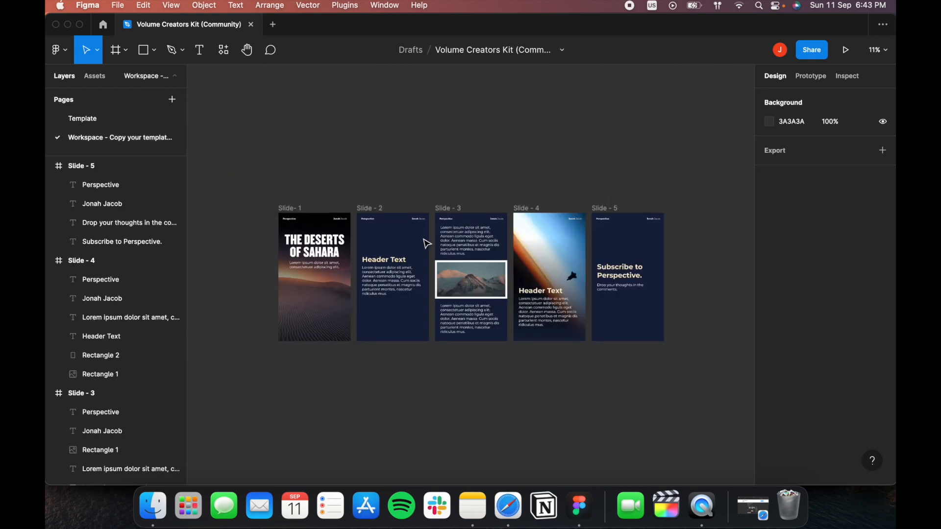
{"action": "scroll", "coordinate": [289, 264], "scroll_direction": "down", "scroll_amount": 1}
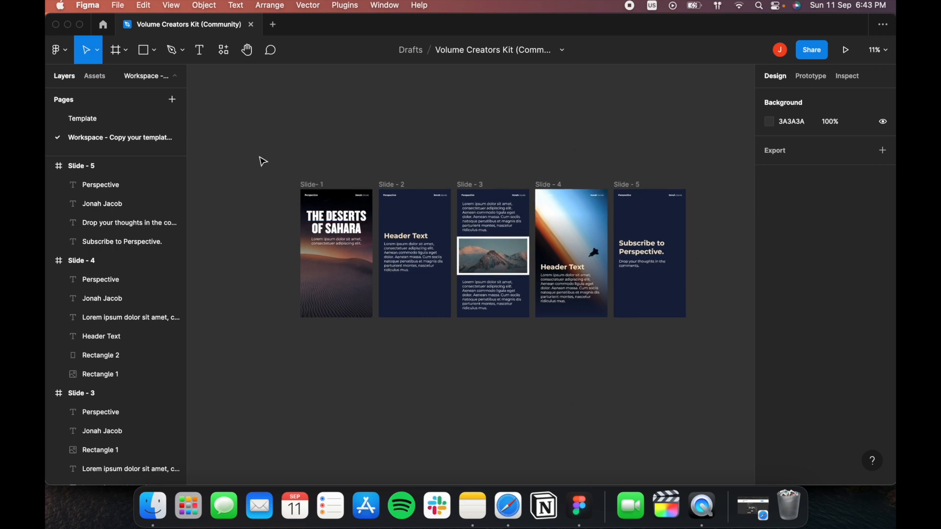
{"action": "left_click_drag", "start_coordinate": [259, 157], "coordinate": [718, 343]}
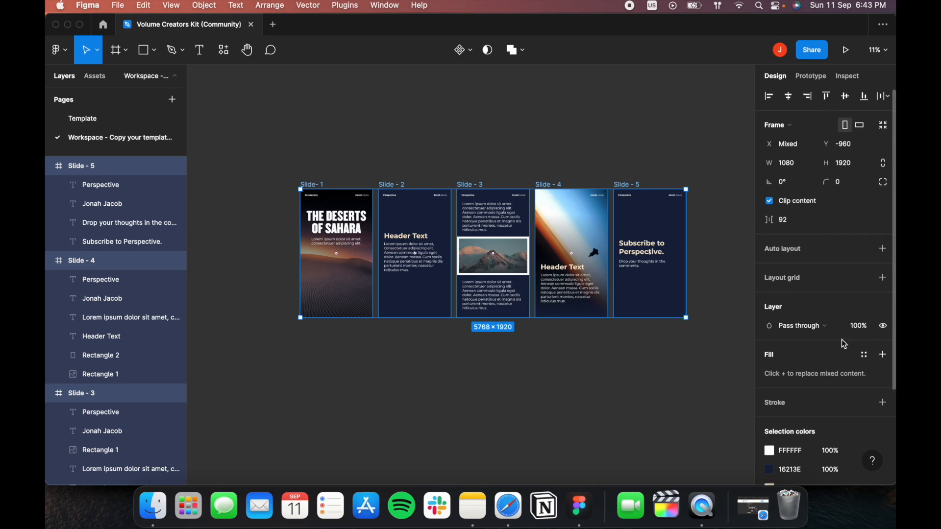
{"action": "left_click", "coordinate": [275, 150]}
{"action": "left_click_drag", "start_coordinate": [272, 147], "coordinate": [238, 190]}
{"action": "left_click", "coordinate": [722, 280]}
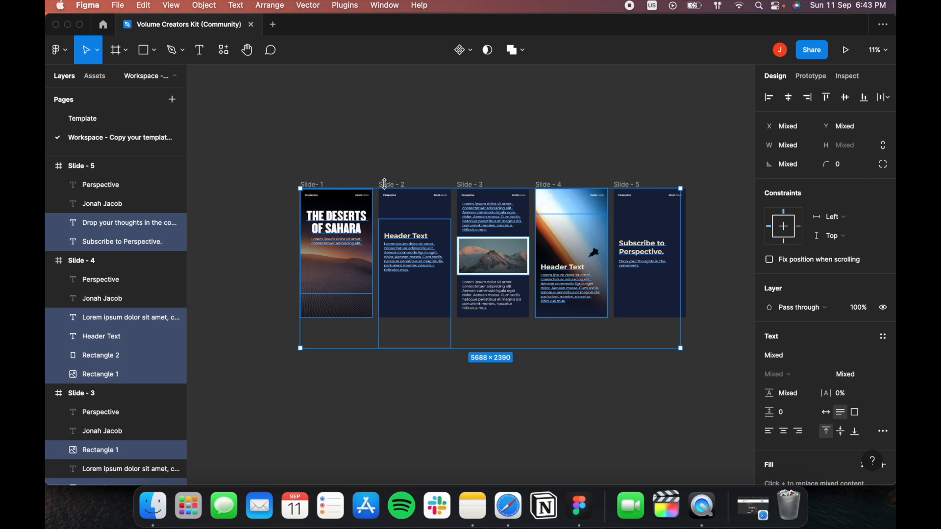
{"action": "left_click", "coordinate": [714, 176]}
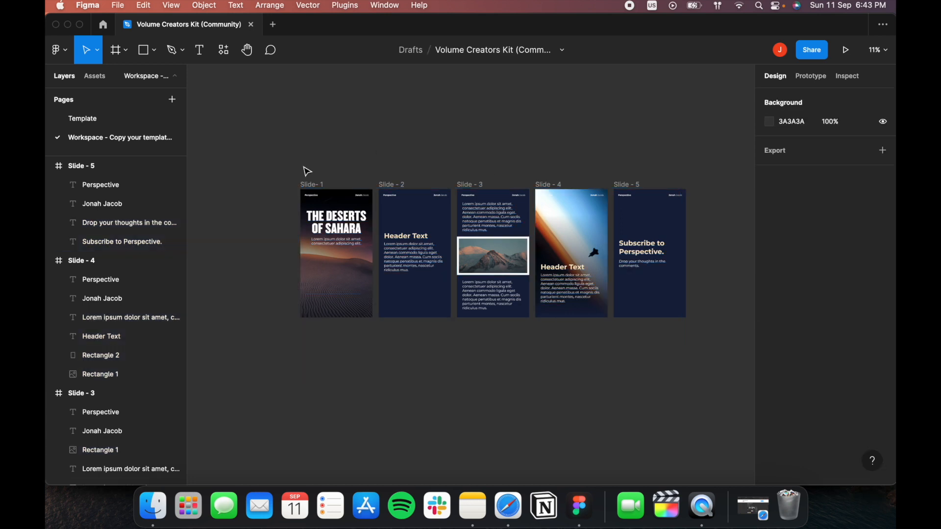
Select all five slide frames and add an export setting at 1x in JPG format.
{"action": "left_click_drag", "start_coordinate": [261, 157], "coordinate": [715, 349]}
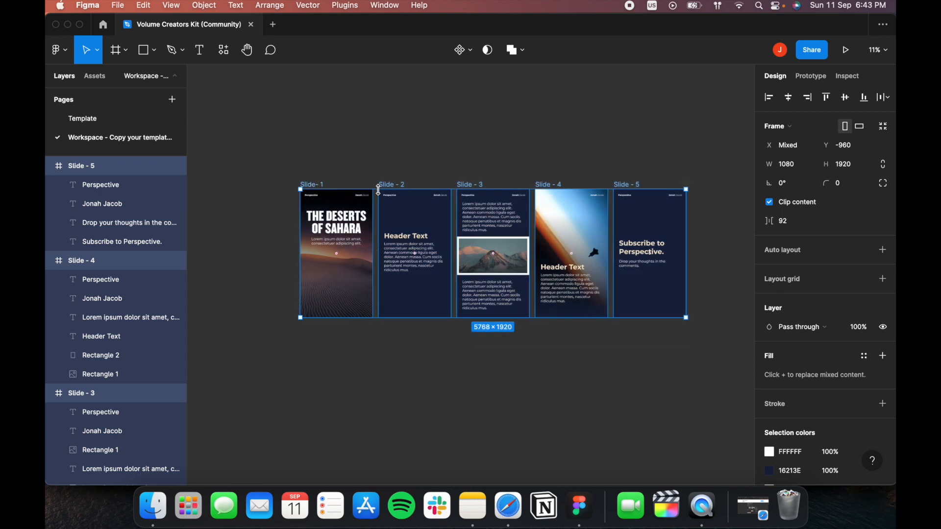
{"action": "scroll", "coordinate": [833, 313], "scroll_direction": "down", "scroll_amount": 1}
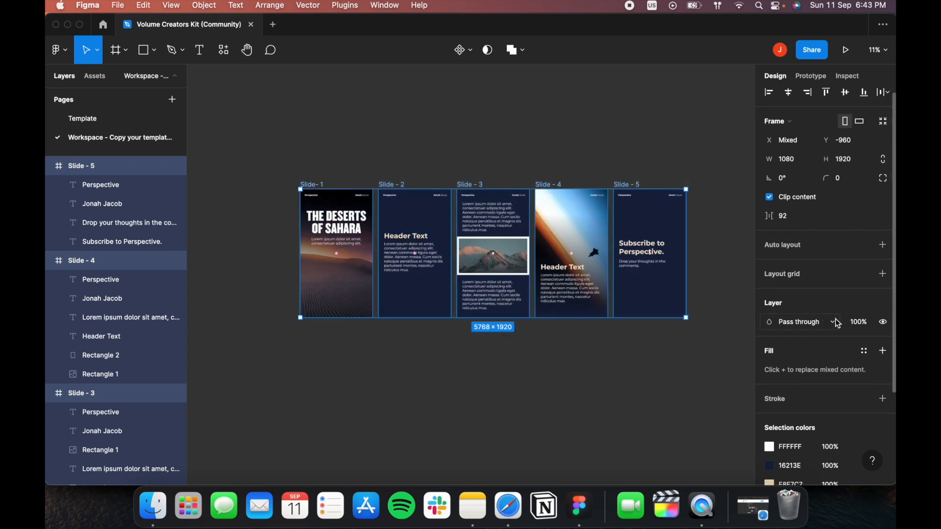
{"action": "scroll", "coordinate": [838, 324], "scroll_direction": "down", "scroll_amount": 5}
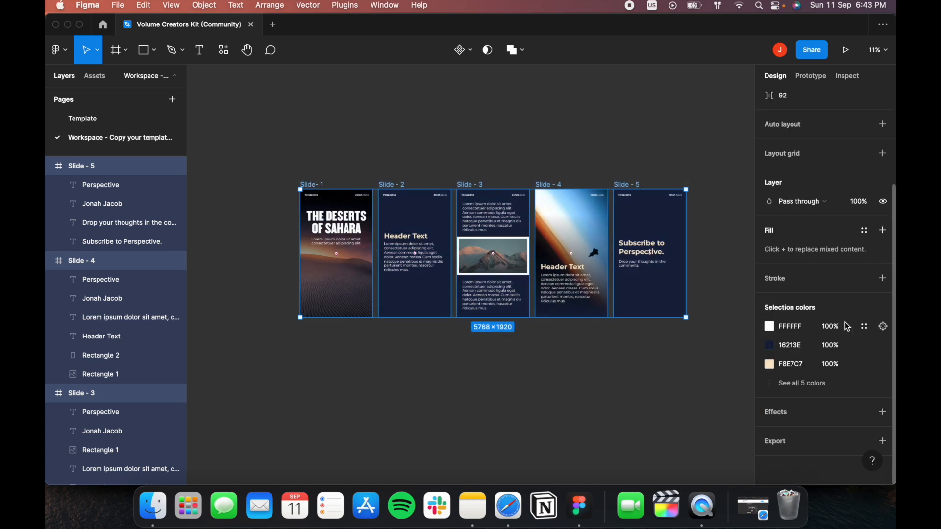
{"action": "left_click", "coordinate": [883, 442]}
{"action": "scroll", "coordinate": [853, 389], "scroll_direction": "down", "scroll_amount": 2}
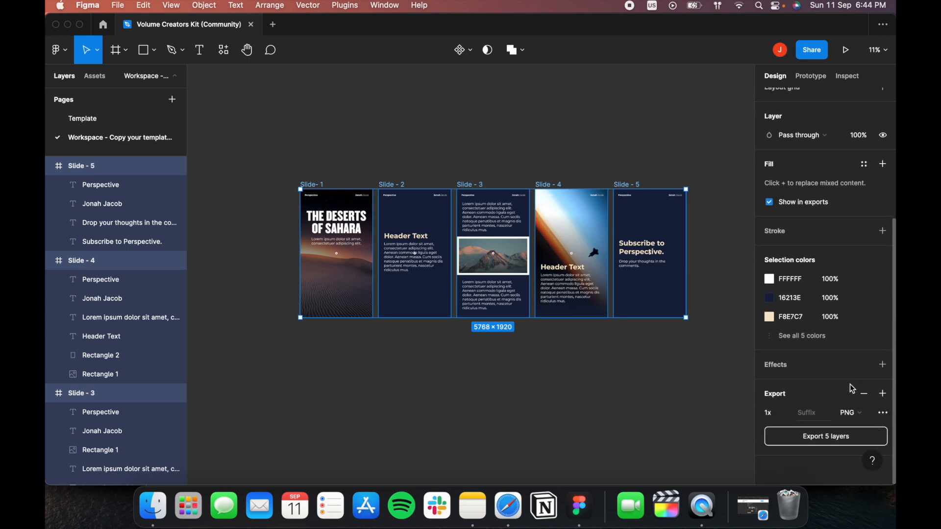
{"action": "left_click", "coordinate": [855, 415]}
{"action": "left_click", "coordinate": [861, 428]}
Export the five slides into a new Desktop folder named "My First Post".
{"action": "left_click", "coordinate": [811, 444]}
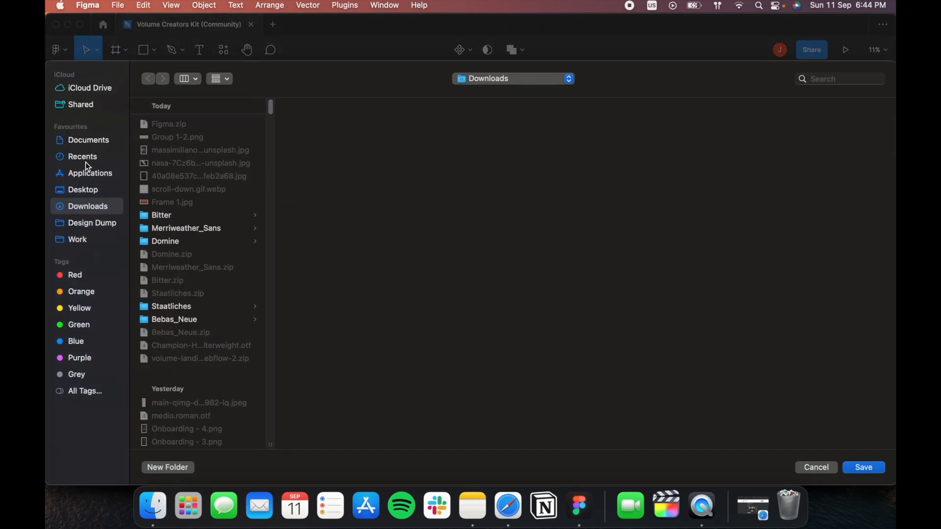
{"action": "left_click", "coordinate": [84, 192]}
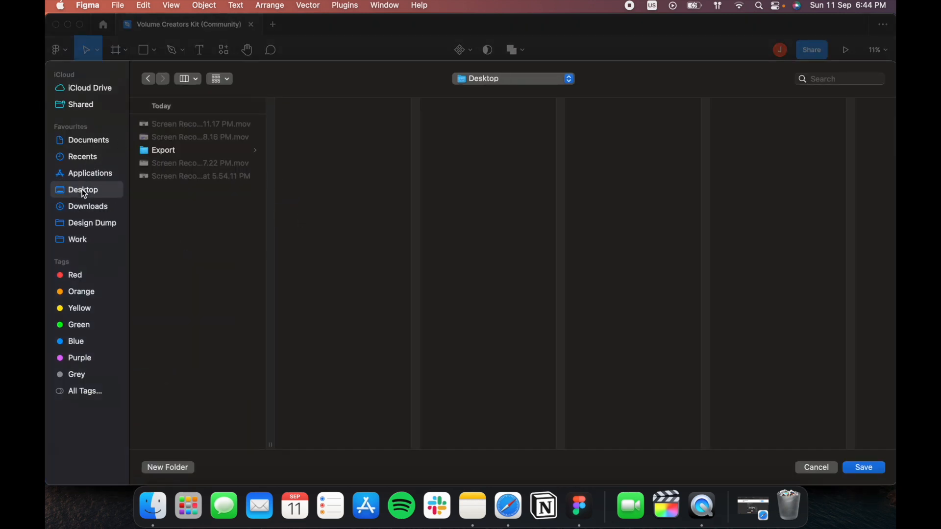
{"action": "left_click", "coordinate": [180, 467]}
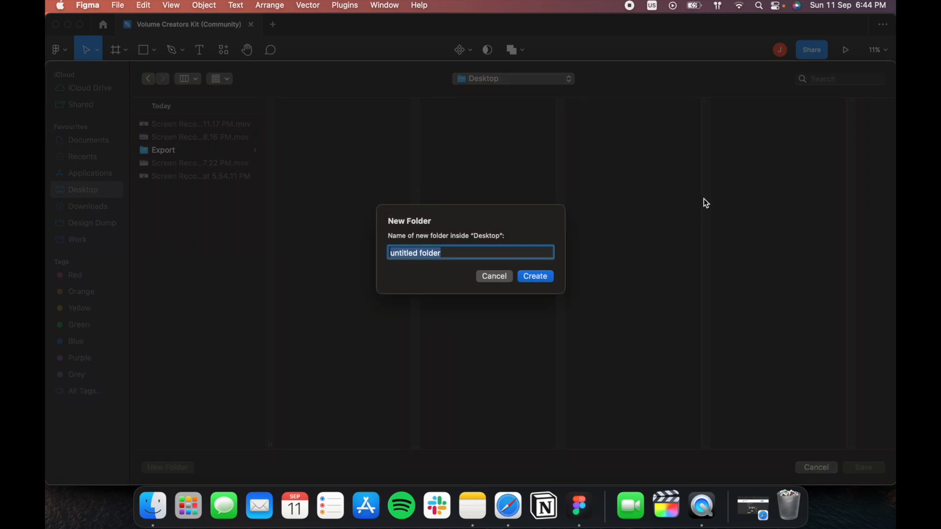
{"action": "type", "text": "My First Post"}
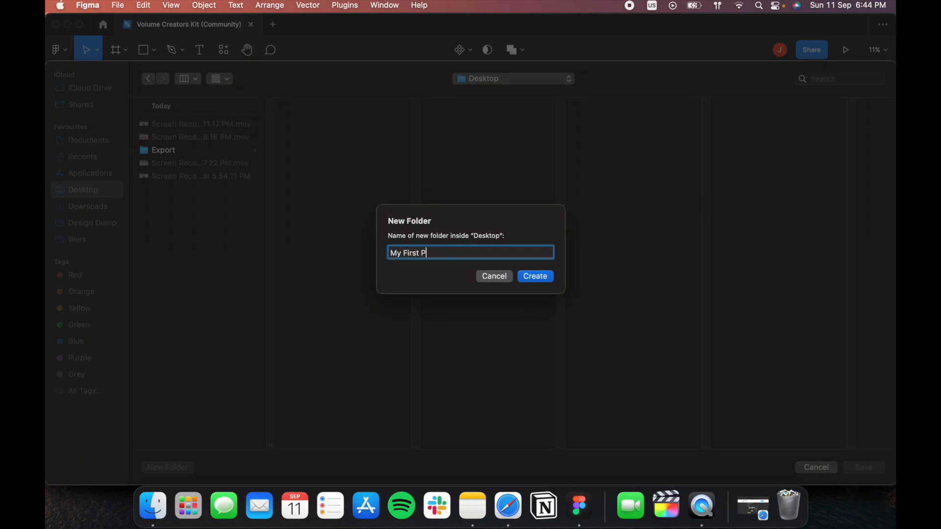
{"action": "left_click", "coordinate": [522, 278]}
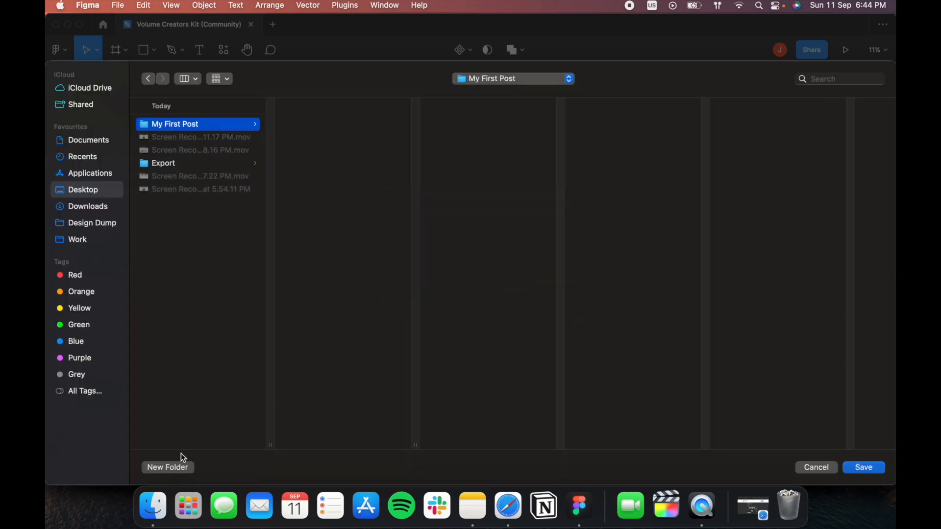
{"action": "left_click", "coordinate": [857, 470]}
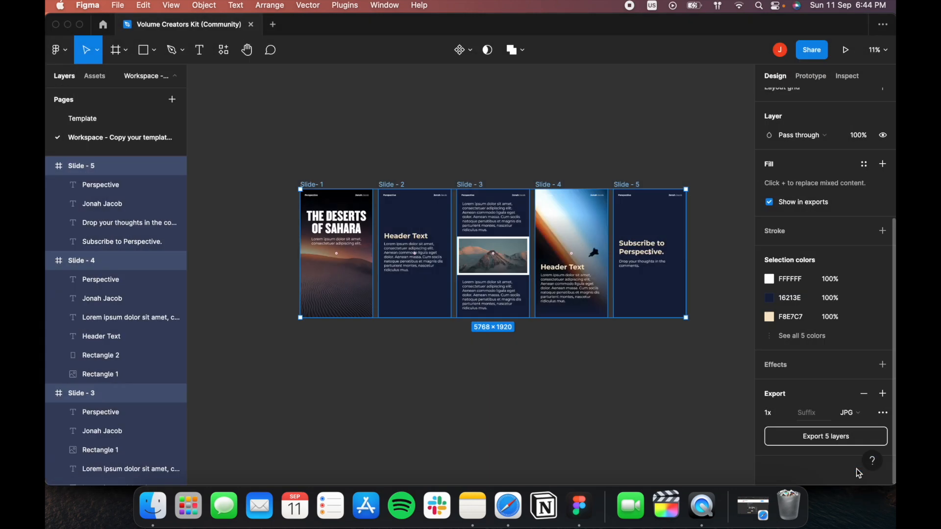
Open the My First Post folder from the desktop in Finder and preview Slide- 1.jpg in an enlarged, repositioned window.
{"action": "mouse_move", "coordinate": [895, 528]}
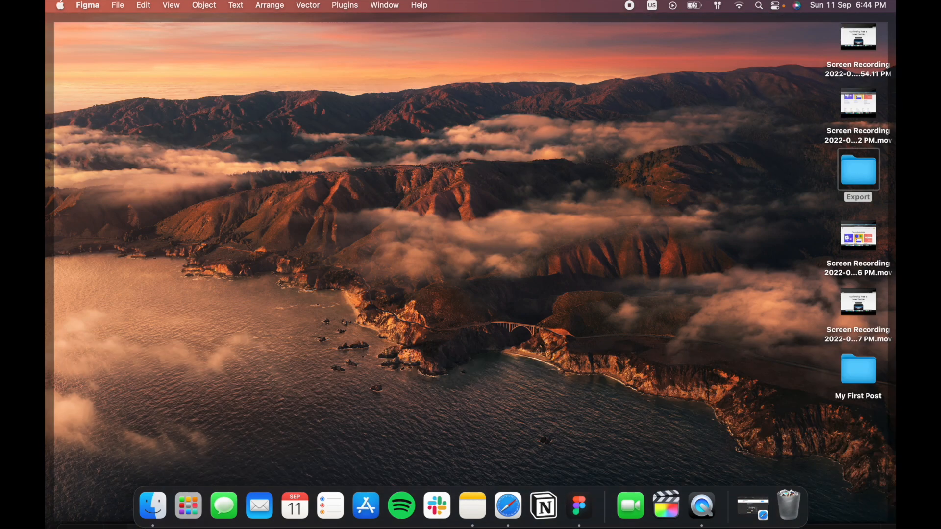
{"action": "double_click", "coordinate": [850, 371]}
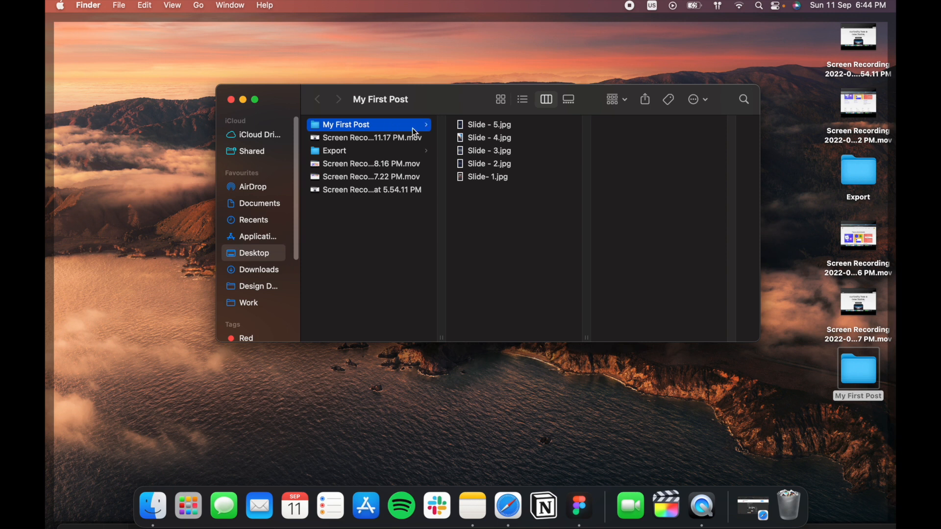
{"action": "left_click", "coordinate": [498, 181]}
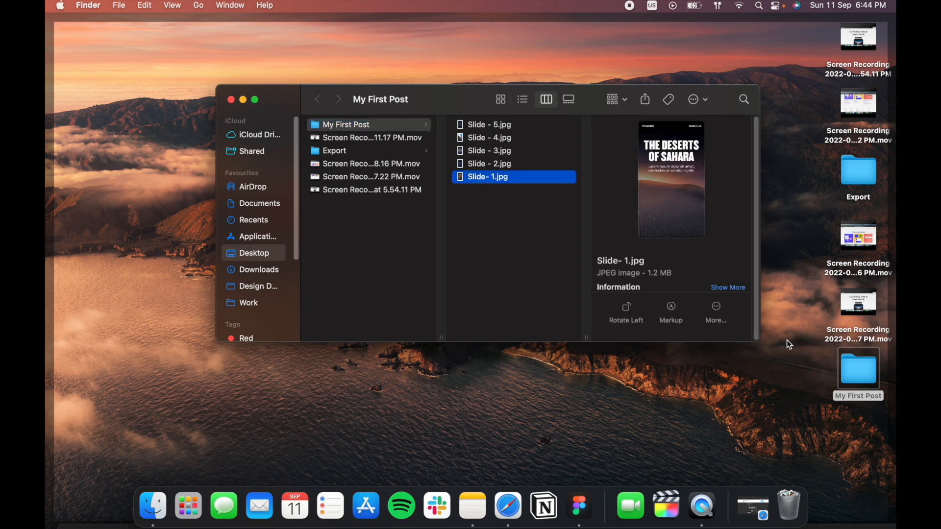
{"action": "double_click", "coordinate": [758, 344]}
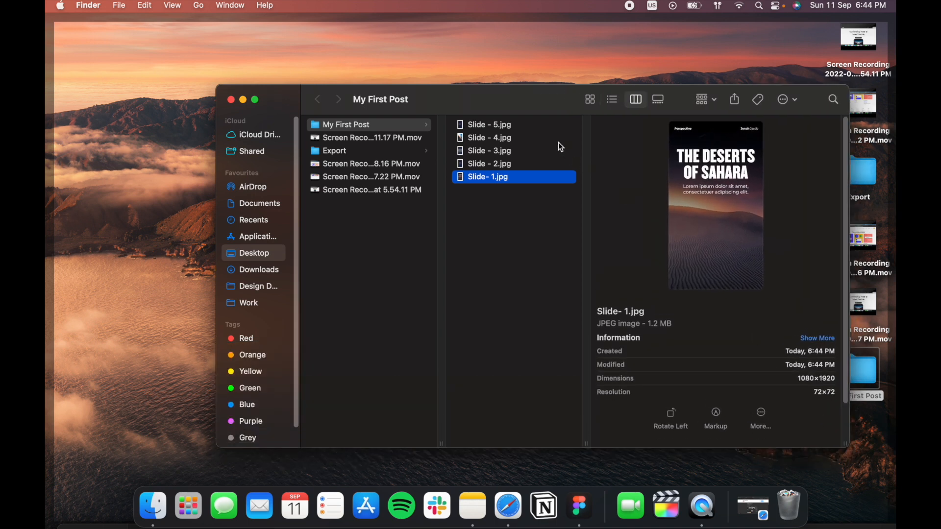
{"action": "left_click_drag", "start_coordinate": [541, 111], "coordinate": [378, 92]}
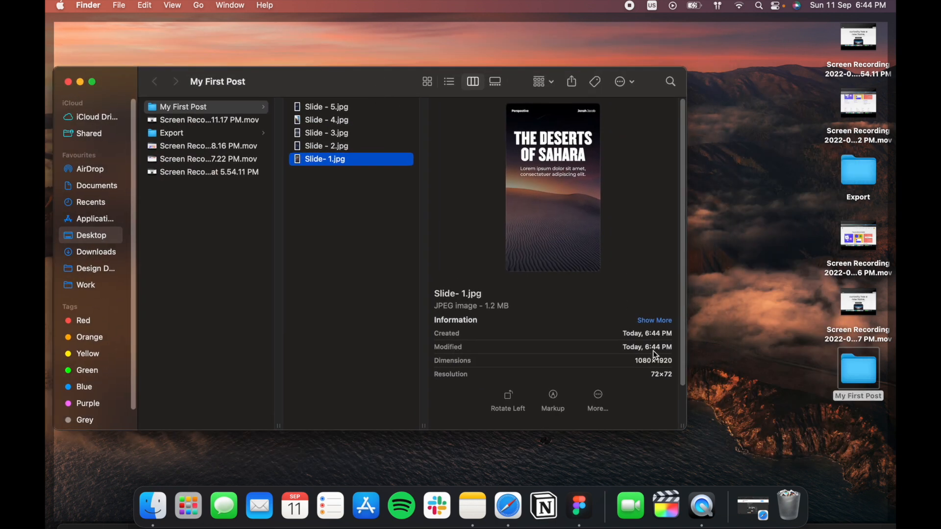
Examine the previews of the other exported slide images, ending on Slide - 5.jpg.
{"action": "key", "text": "Up"}
{"action": "key", "text": "Up"}
{"action": "key", "text": "Up"}
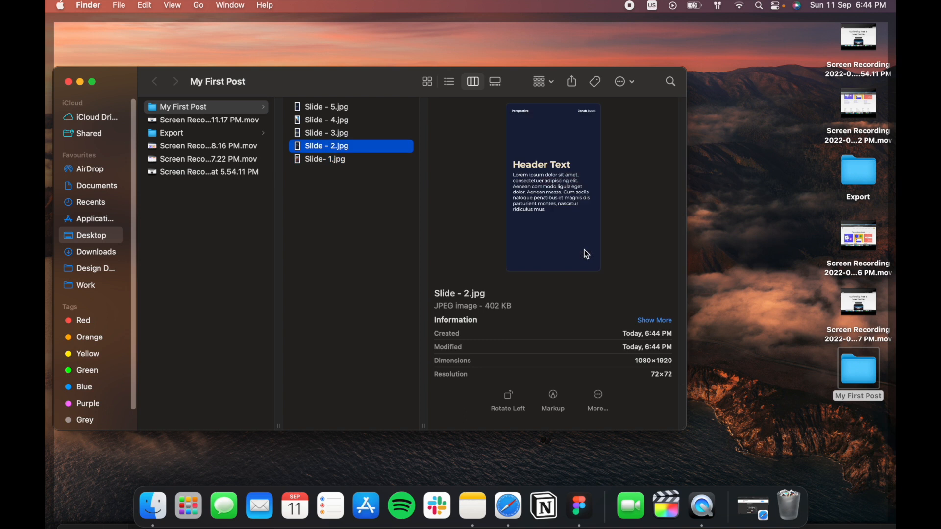
{"action": "key", "text": "Up"}
{"action": "key", "text": "Down"}
{"action": "key", "text": "Down"}
{"action": "key", "text": "Down"}
{"action": "key", "text": "Down"}
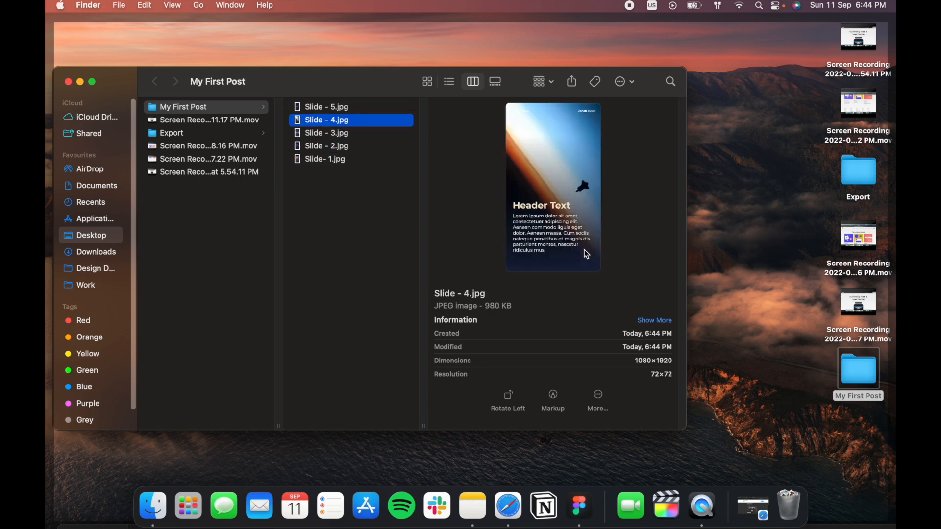
{"action": "key", "text": "Up"}
{"action": "key", "text": "Up"}
{"action": "key", "text": "Up"}
{"action": "key", "text": "Up"}
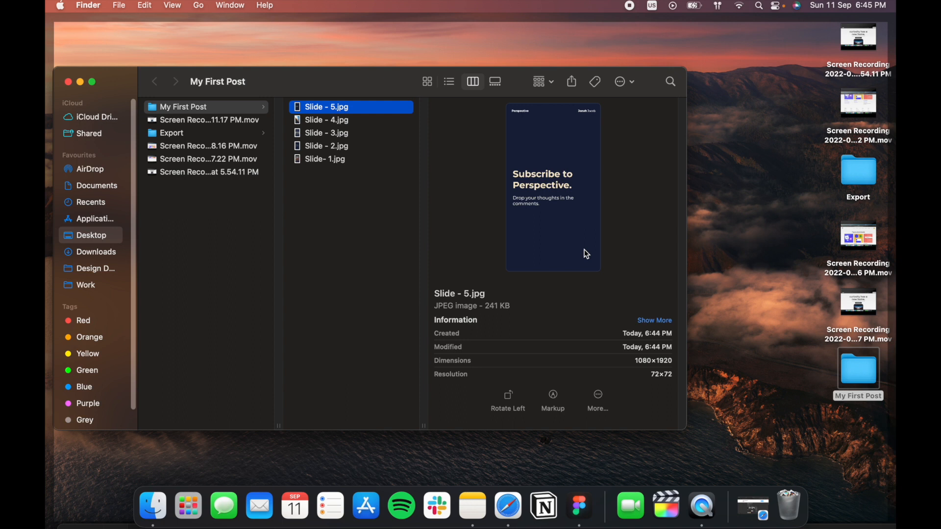
{"action": "left_click_drag", "start_coordinate": [306, 91], "coordinate": [332, 82]}
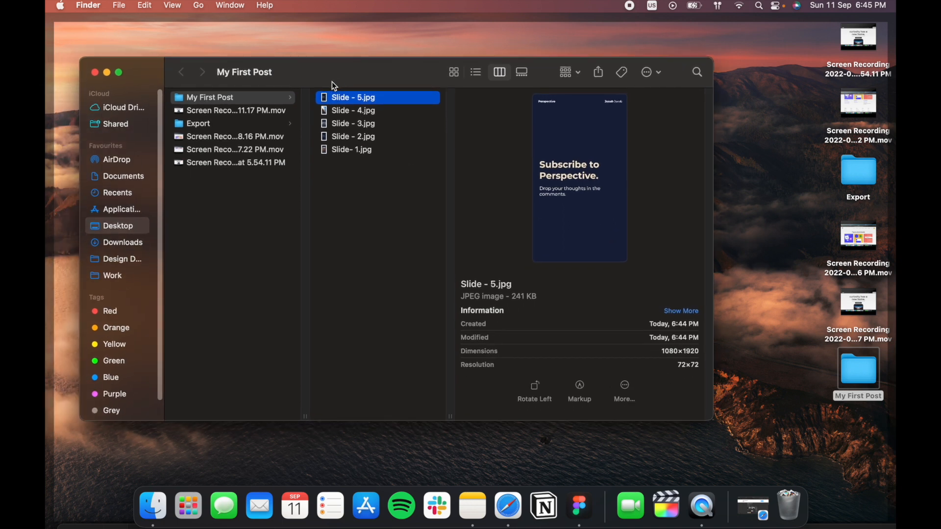